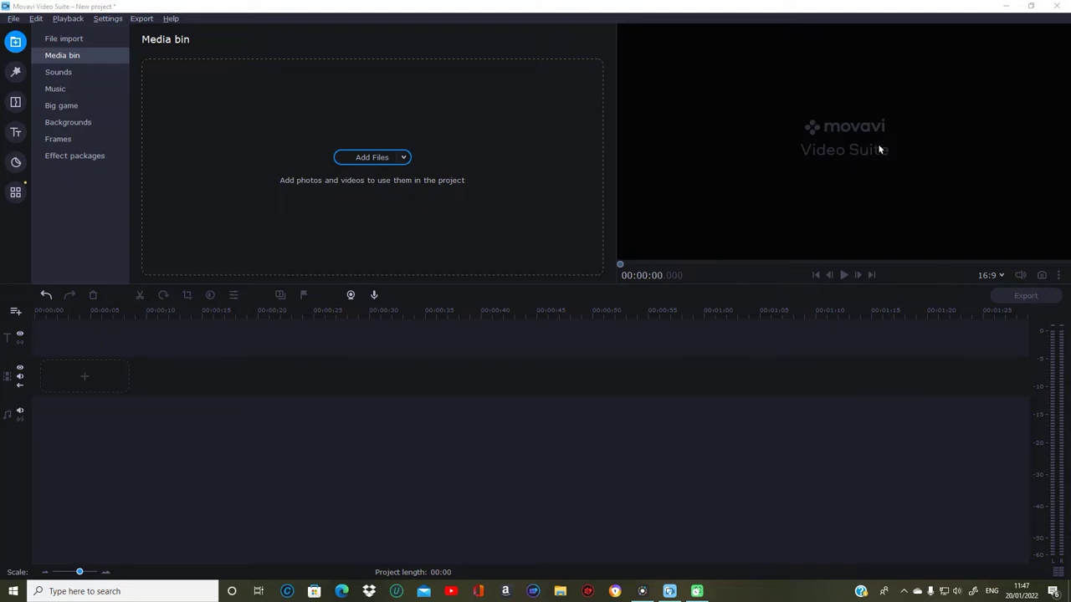
{"action": "left_click", "coordinate": [386, 165]}
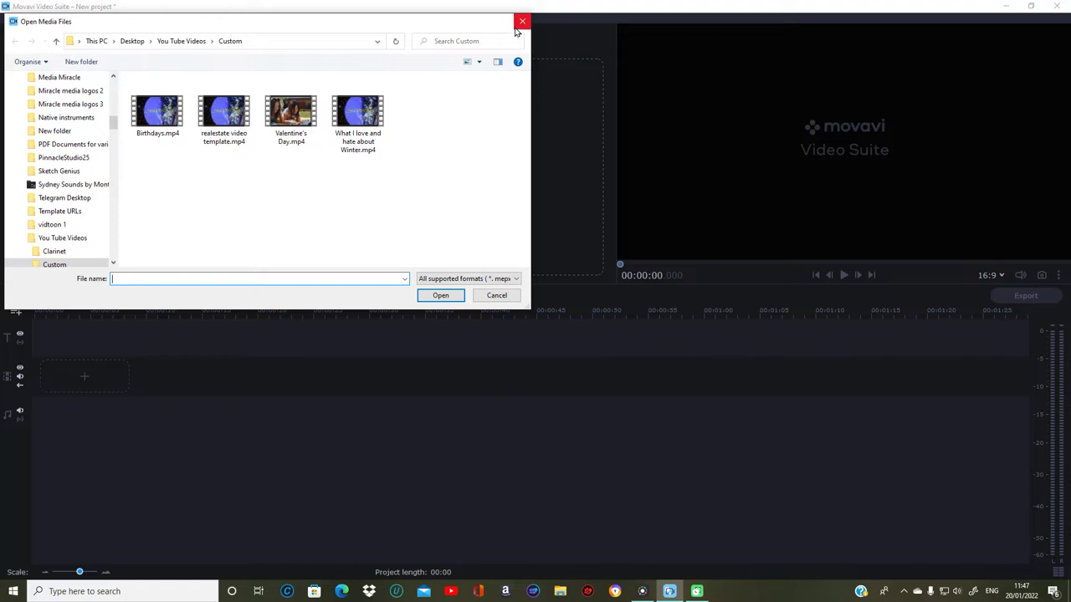
{"action": "left_click", "coordinate": [520, 22]}
{"action": "left_click", "coordinate": [404, 158]}
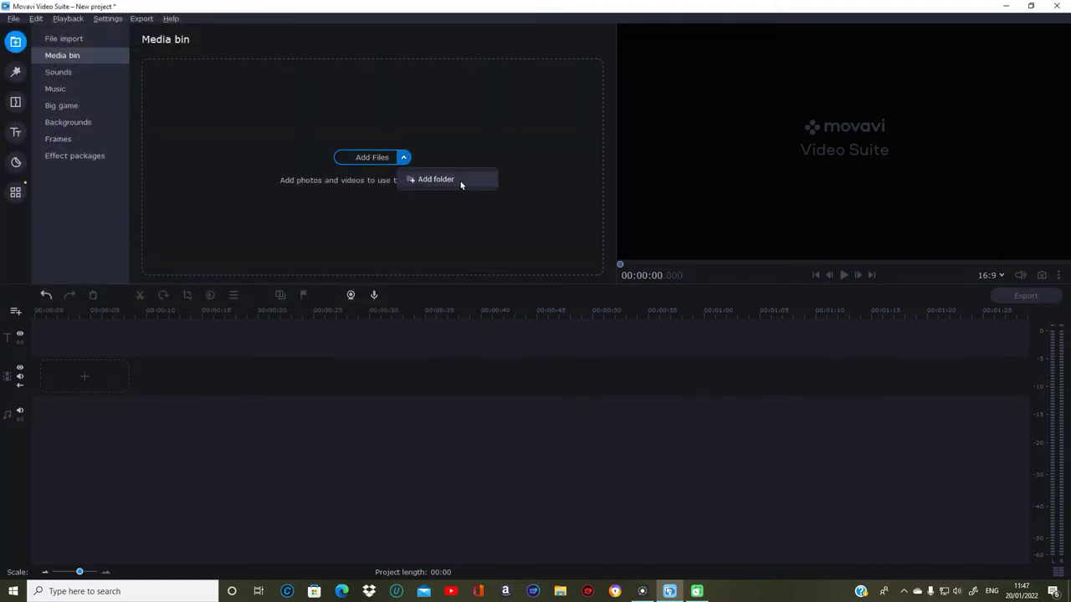
Step: Import Valentine's Day.mp4 from the Custom folder into the media bin
{"action": "left_click", "coordinate": [368, 160]}
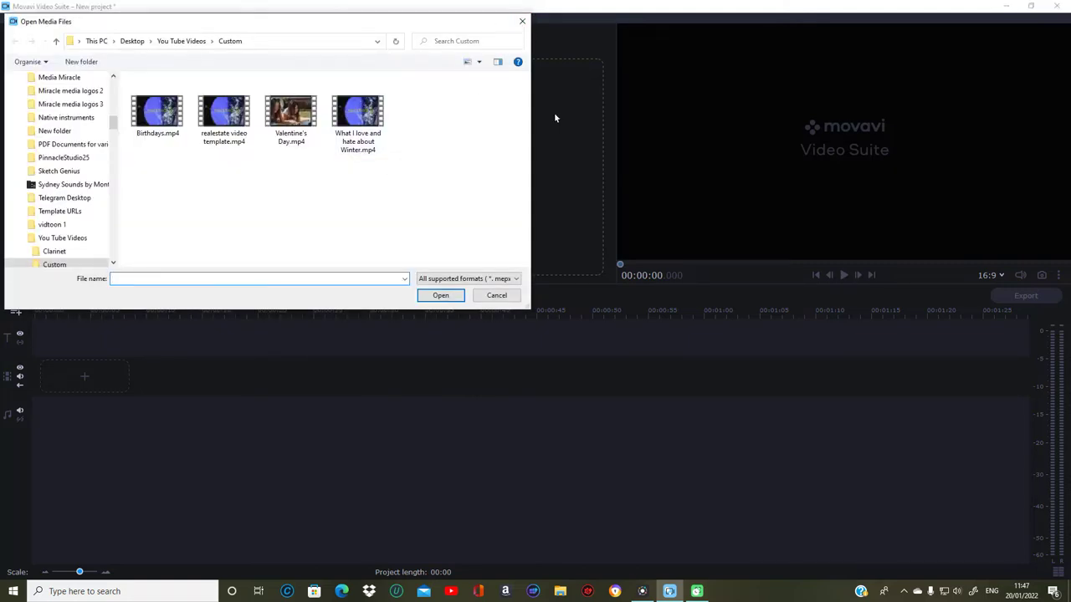
{"action": "left_click", "coordinate": [301, 118]}
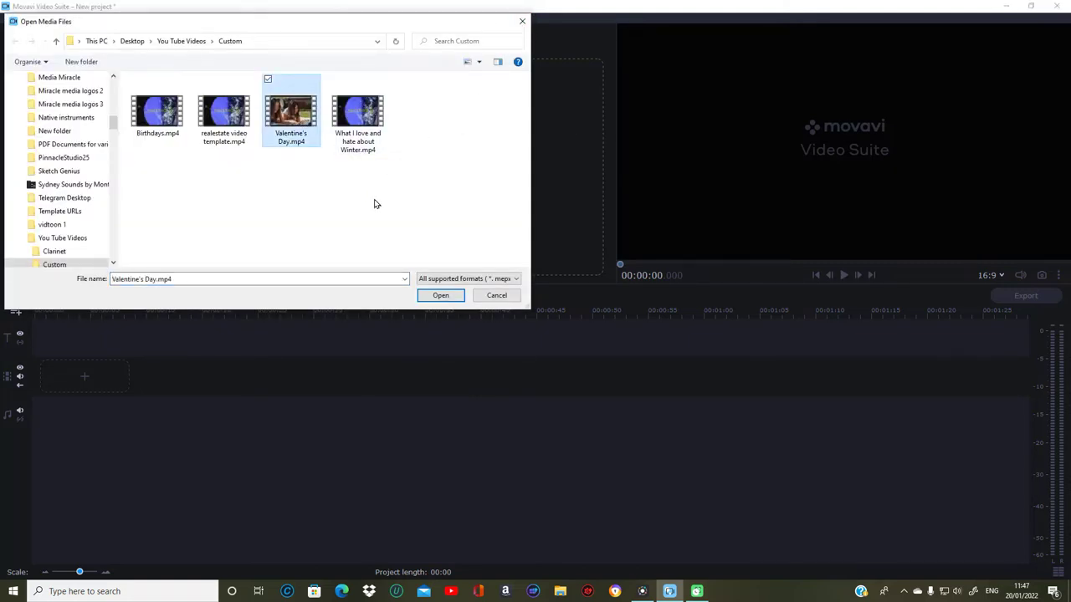
{"action": "left_click", "coordinate": [438, 293]}
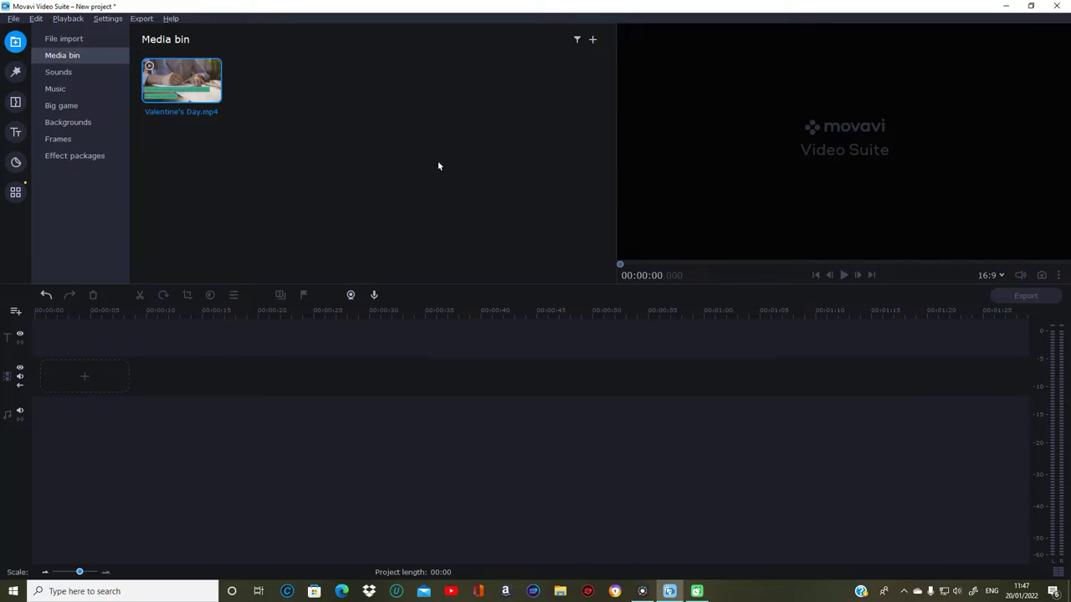
Step: Start adding more media files and browse to the personal YouTube videos folder on the My Book (I:) drive
{"action": "right_click", "coordinate": [352, 98]}
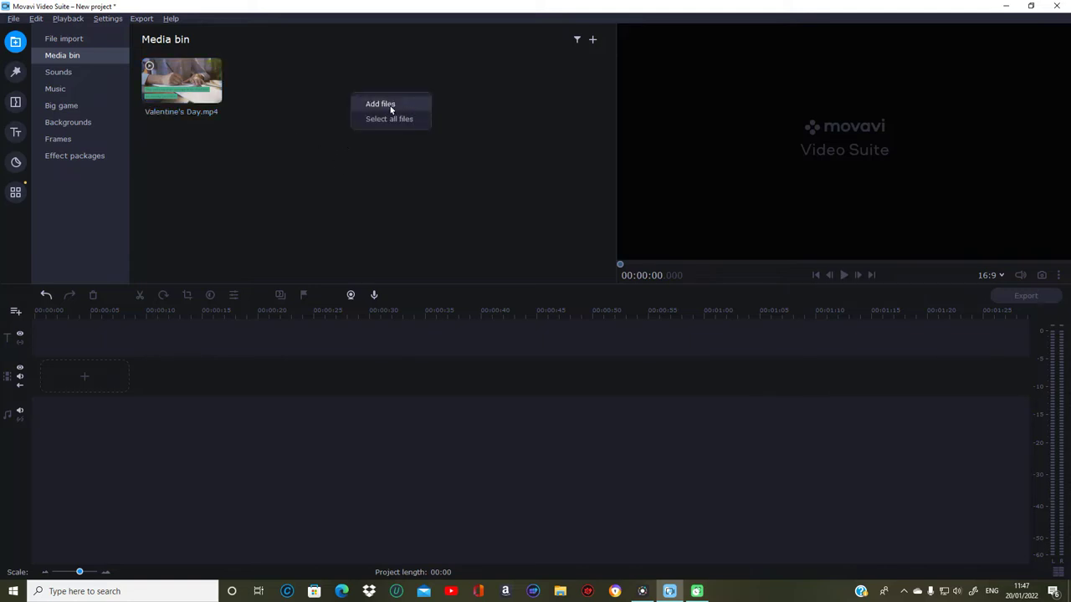
{"action": "left_click", "coordinate": [392, 105]}
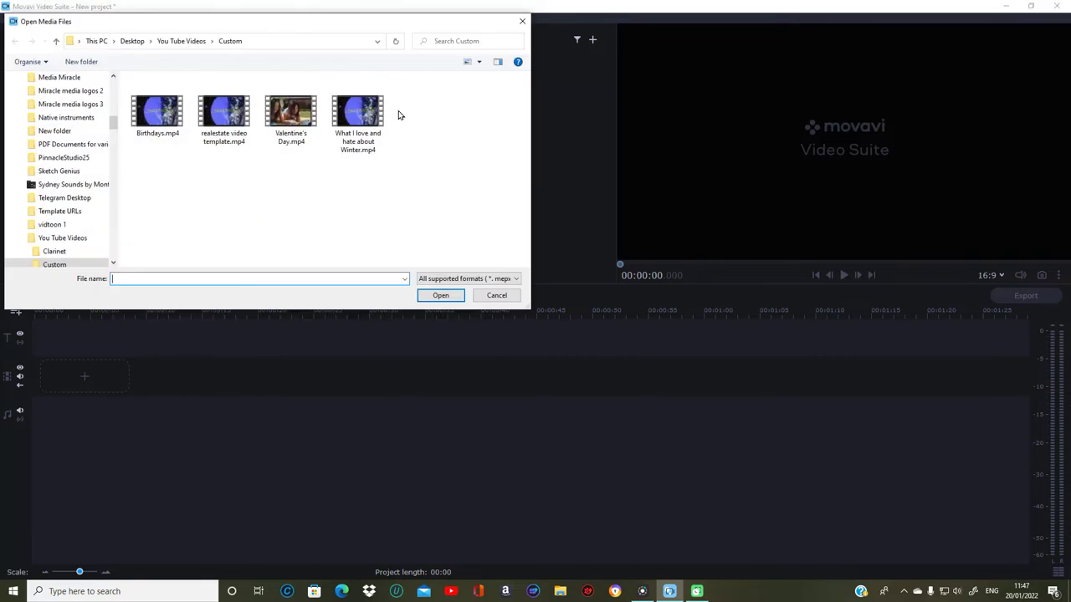
{"action": "left_click", "coordinate": [134, 42]}
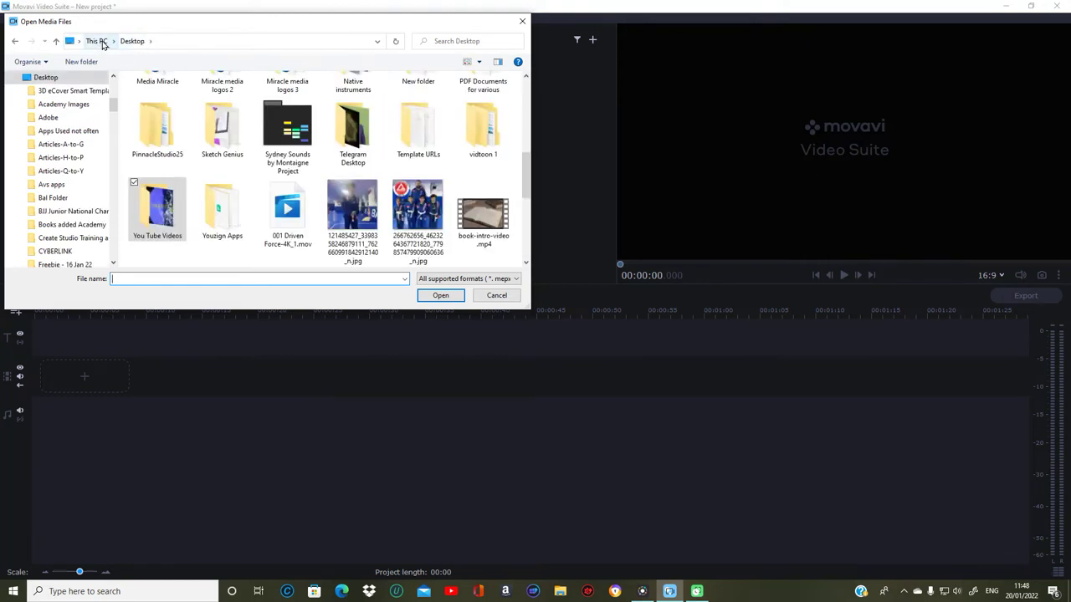
{"action": "left_click", "coordinate": [102, 42]}
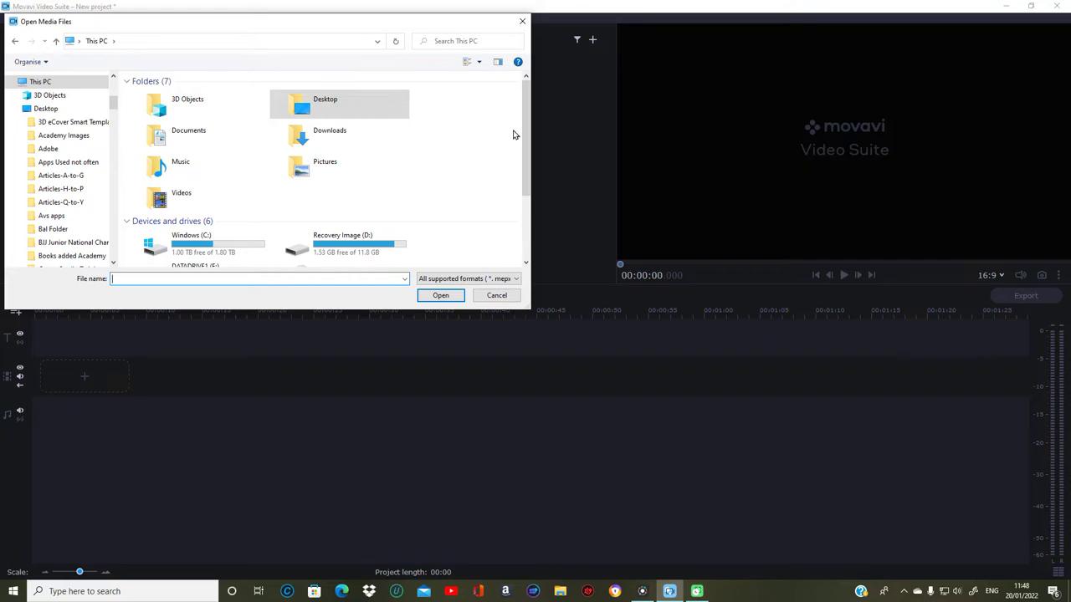
{"action": "left_click_drag", "start_coordinate": [525, 127], "coordinate": [525, 186]}
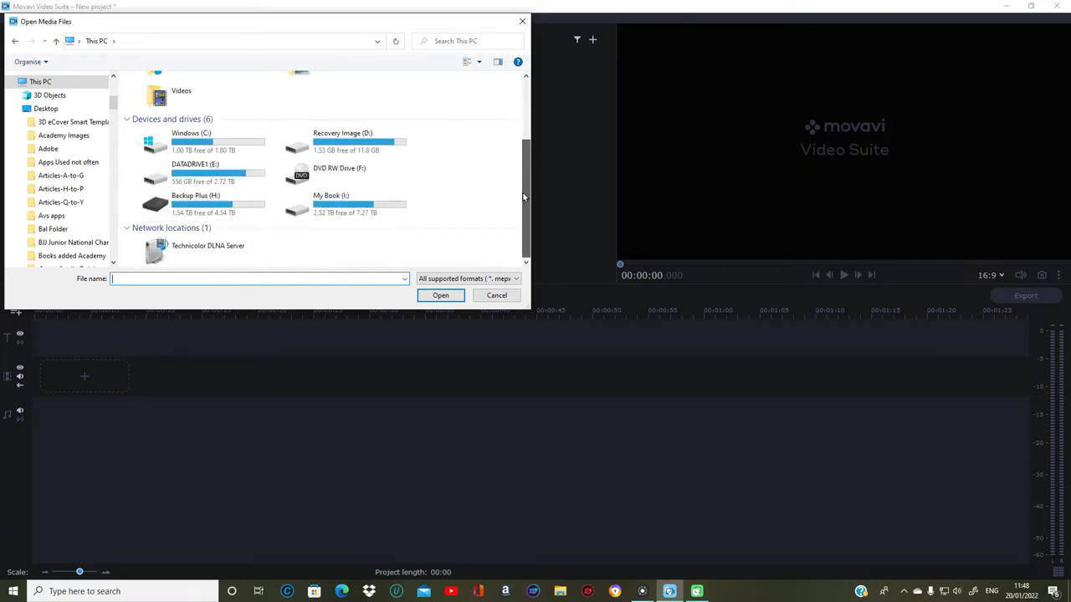
{"action": "double_click", "coordinate": [351, 209]}
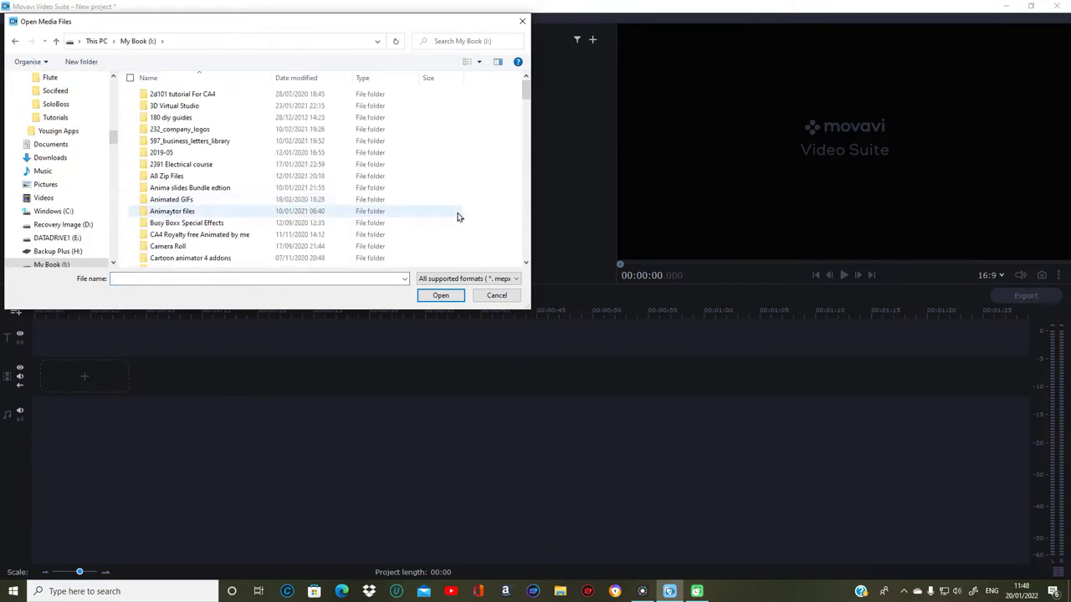
{"action": "scroll", "coordinate": [455, 214], "scroll_direction": "down", "scroll_amount": 15}
{"action": "scroll", "coordinate": [458, 211], "scroll_direction": "up", "scroll_amount": 6}
{"action": "scroll", "coordinate": [458, 211], "scroll_direction": "up", "scroll_amount": 5}
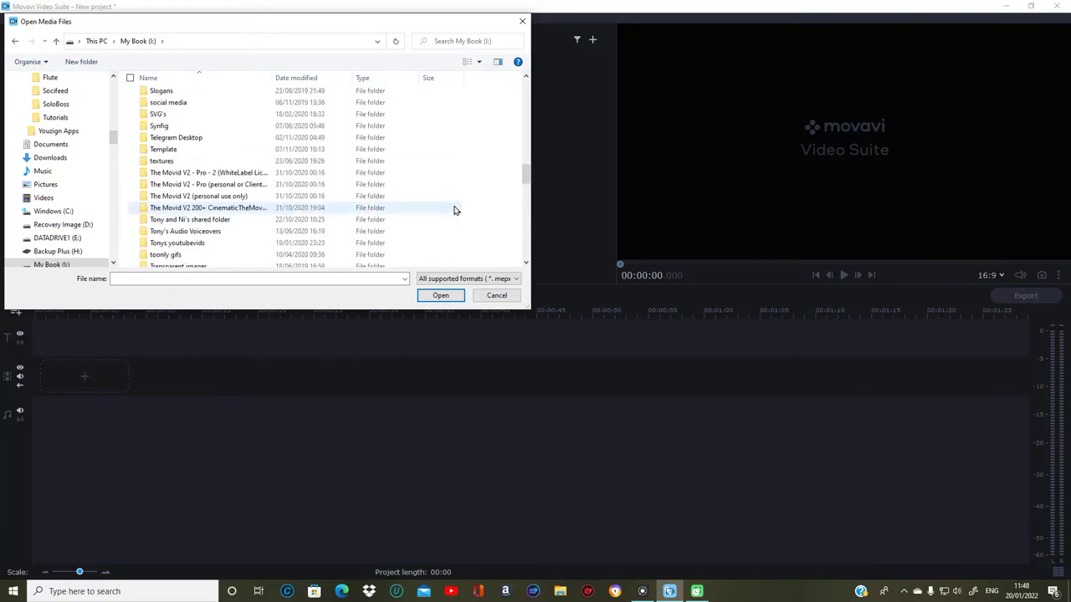
{"action": "left_click", "coordinate": [239, 243]}
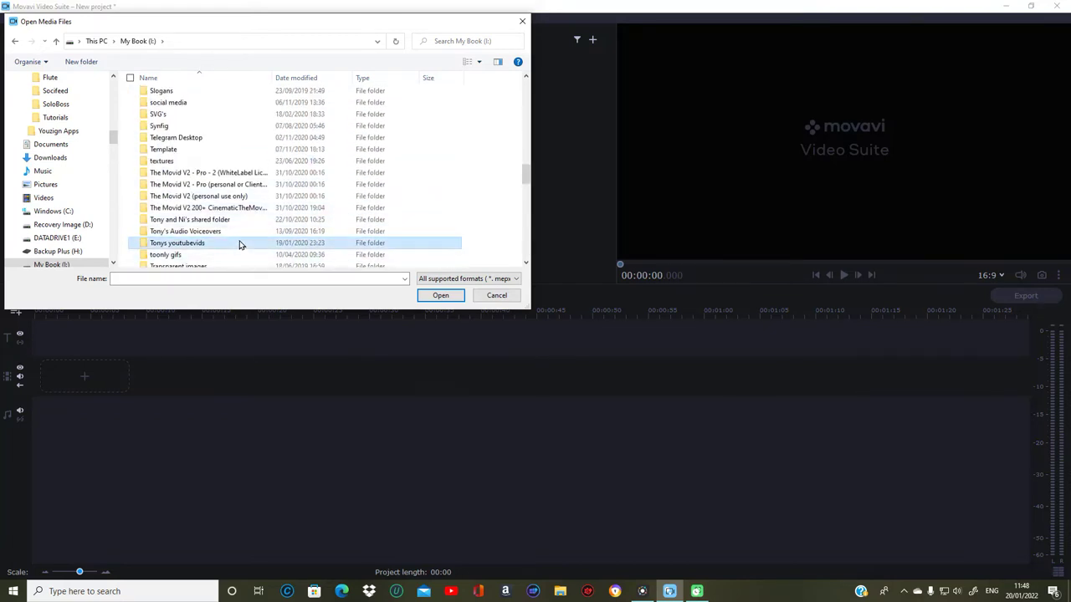
{"action": "double_click", "coordinate": [238, 243]}
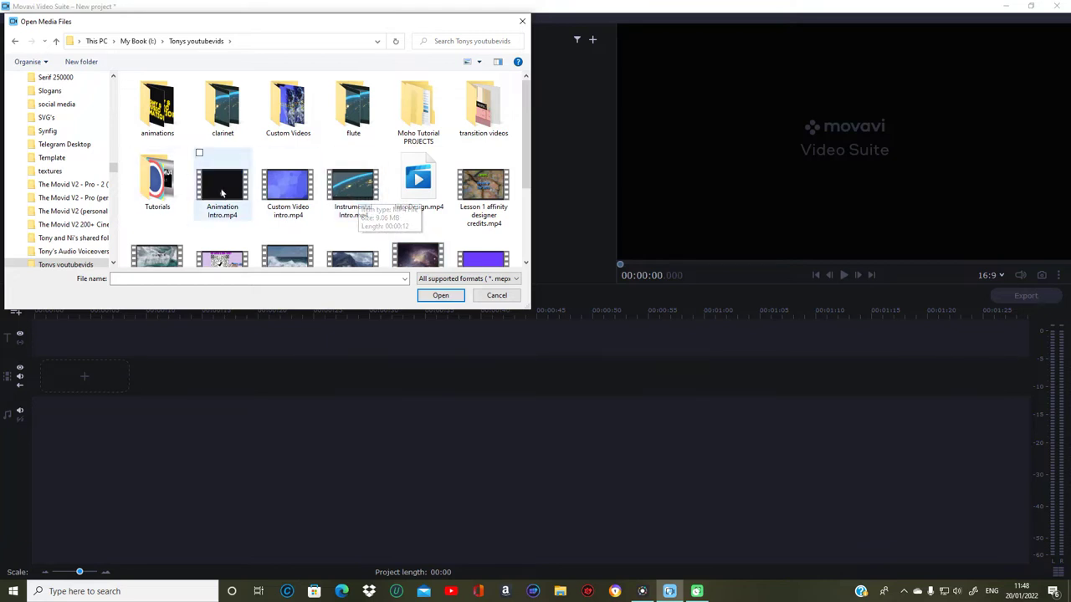
Step: Import Custom Video intro.mp4 and the tutorial outro video together into the media bin
{"action": "left_click", "coordinate": [288, 189]}
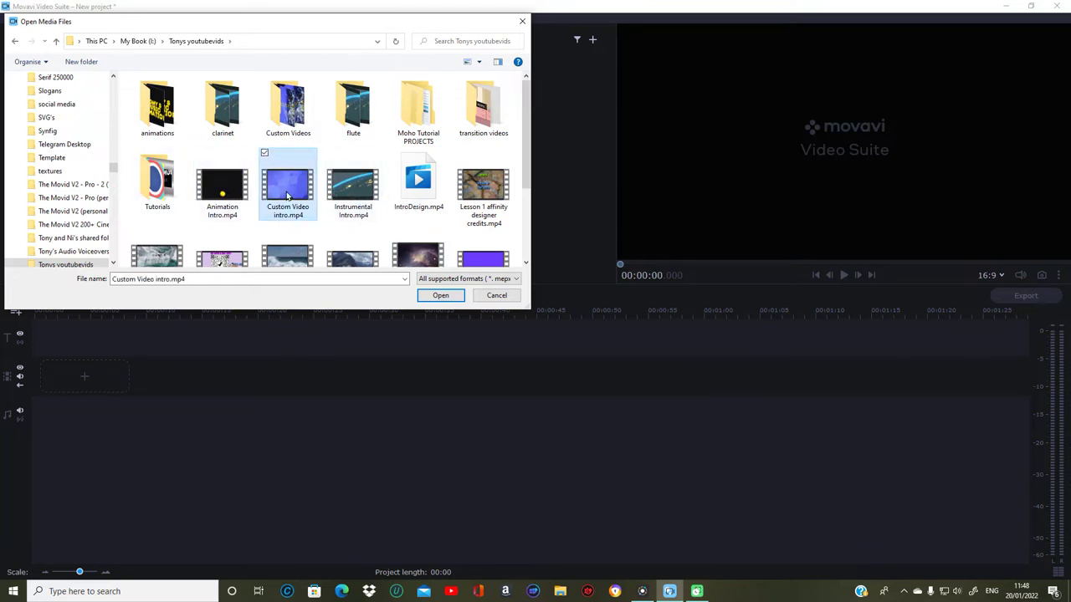
{"action": "left_click_drag", "start_coordinate": [529, 182], "coordinate": [529, 200]}
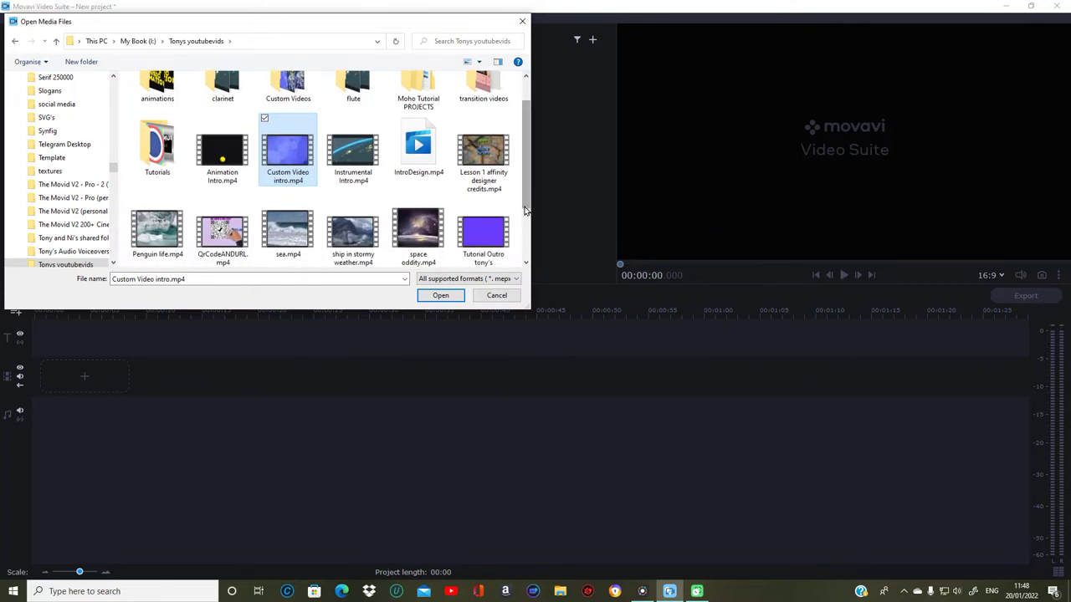
{"action": "left_click", "coordinate": [485, 238], "text": "ctrl"}
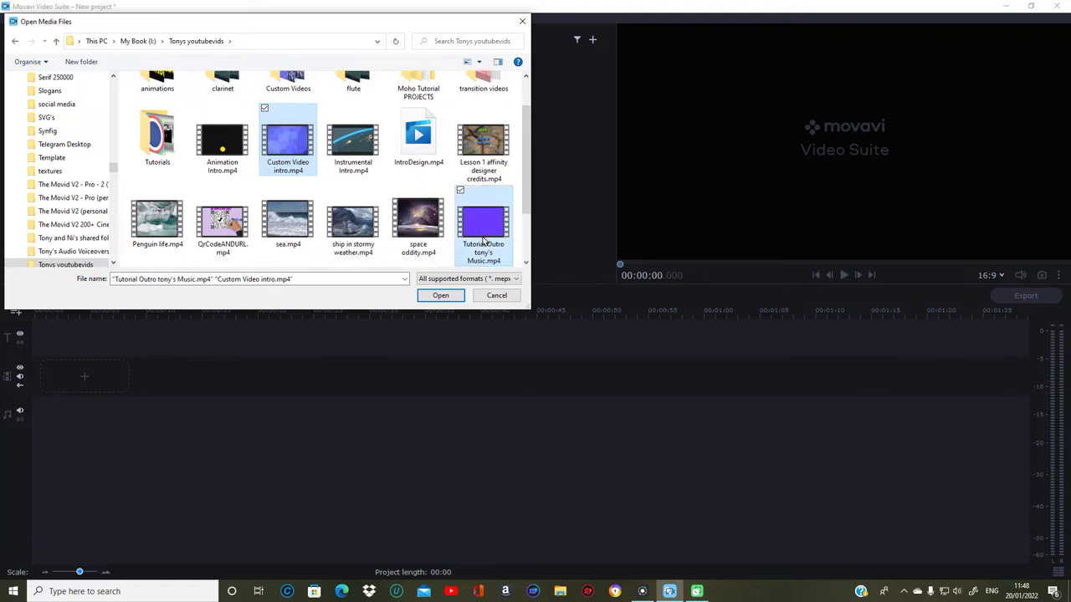
{"action": "left_click", "coordinate": [441, 296]}
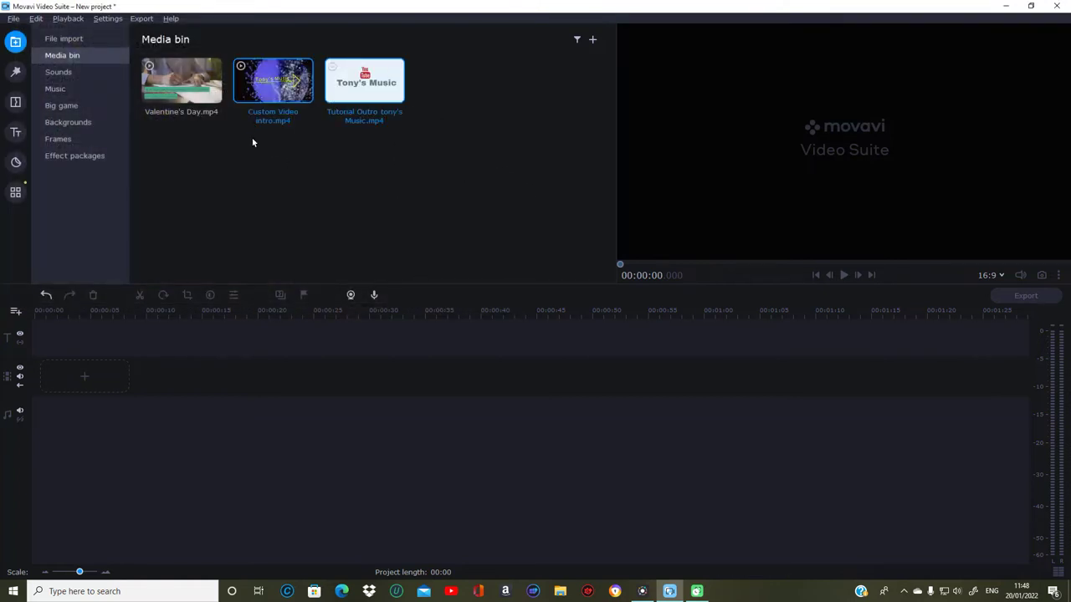
{"action": "left_click", "coordinate": [470, 148]}
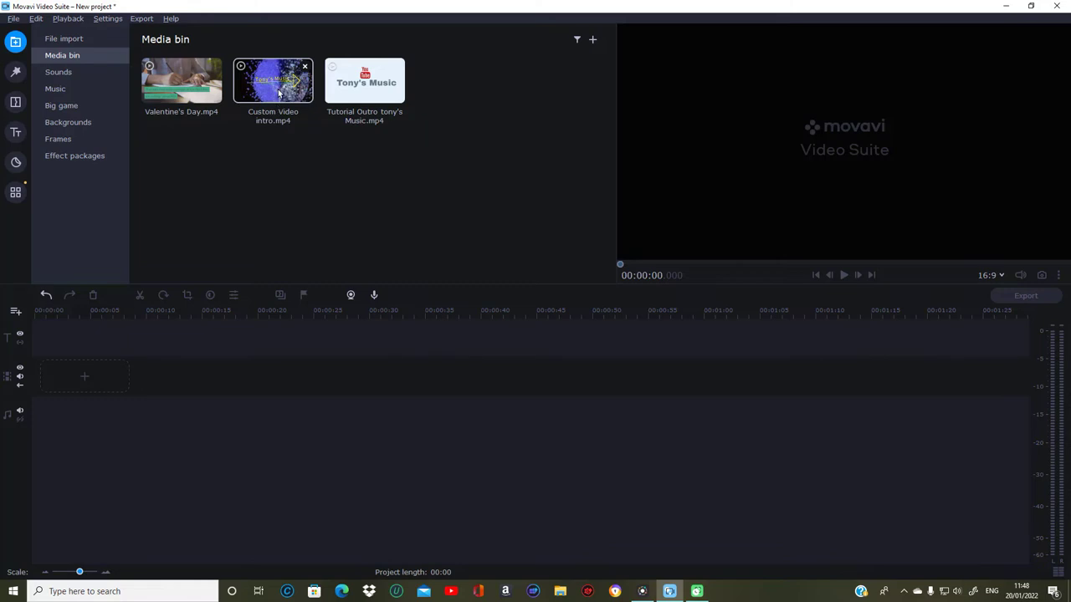
Step: Place the Custom Video intro clip at the start of the video track and play it back in the preview
{"action": "left_click_drag", "start_coordinate": [282, 90], "coordinate": [34, 382]}
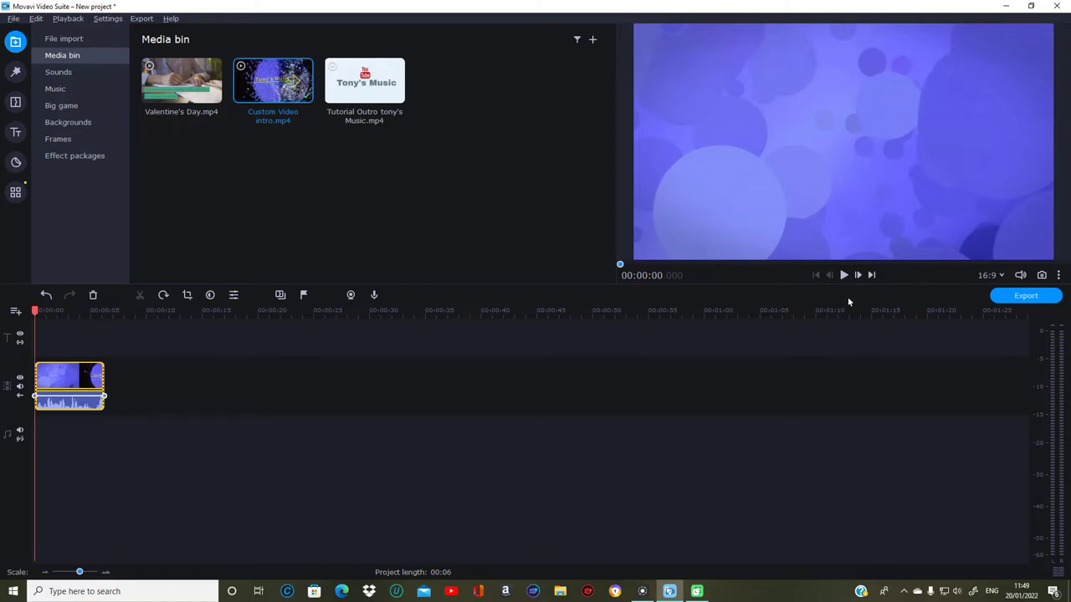
{"action": "left_click", "coordinate": [843, 275]}
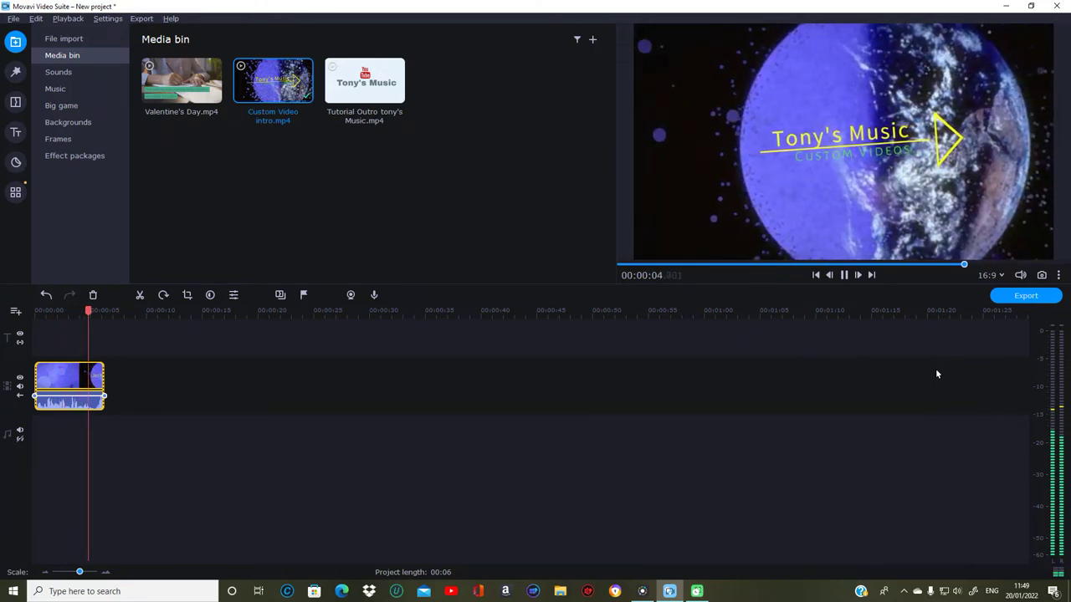
{"action": "left_click", "coordinate": [844, 275]}
{"action": "left_click", "coordinate": [844, 275]}
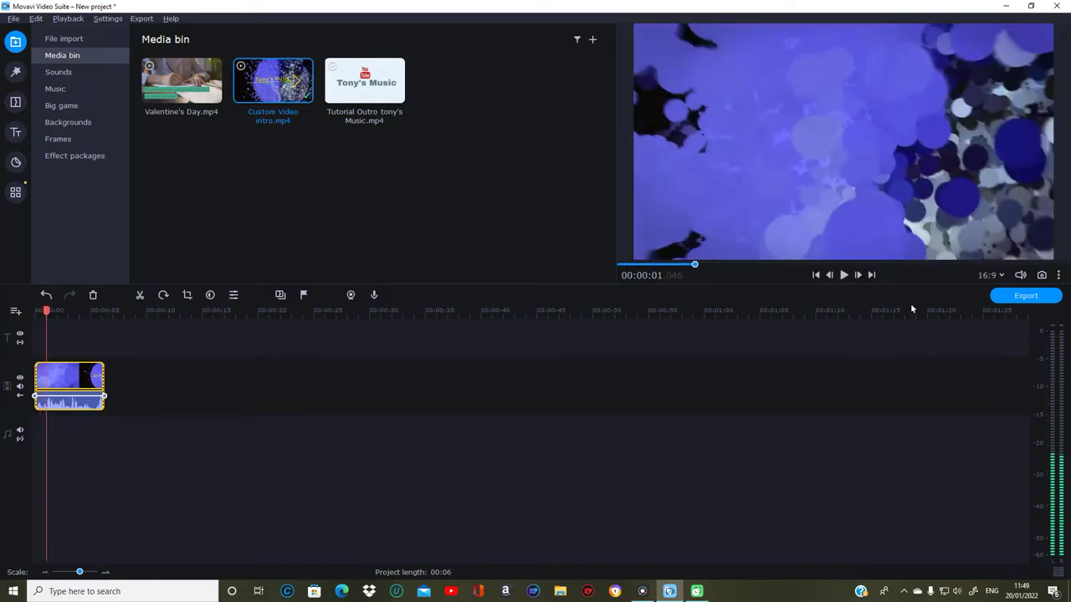
Step: Append Valentine's Day.mp4 directly after the intro on the video track, followed by the tutorial outro clip at its end
{"action": "left_click", "coordinate": [171, 115]}
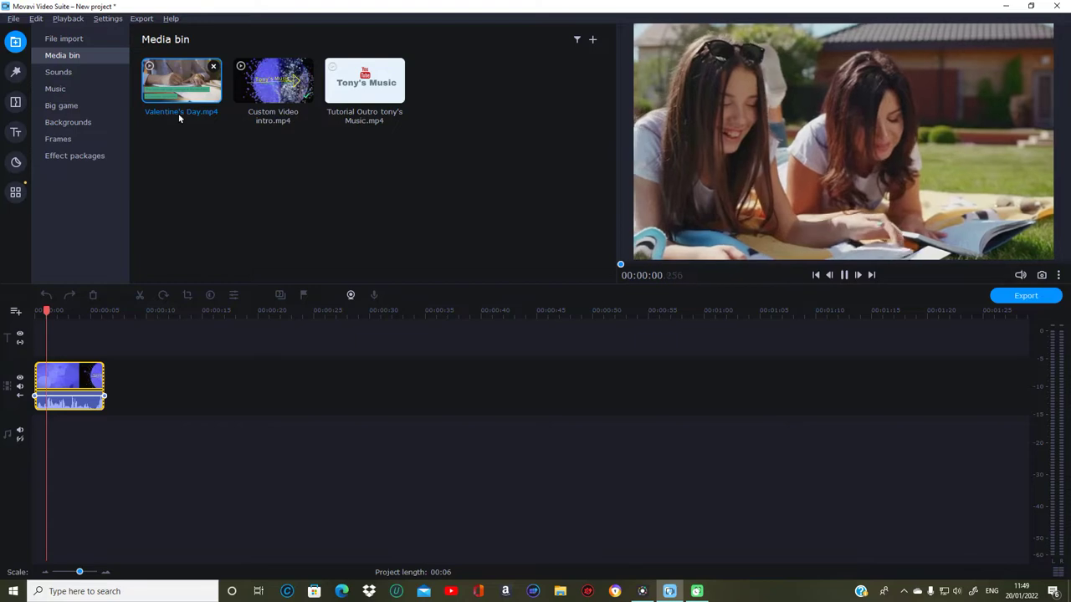
{"action": "right_click", "coordinate": [178, 111]}
{"action": "left_click", "coordinate": [175, 90]}
{"action": "left_click_drag", "start_coordinate": [175, 90], "coordinate": [315, 391]}
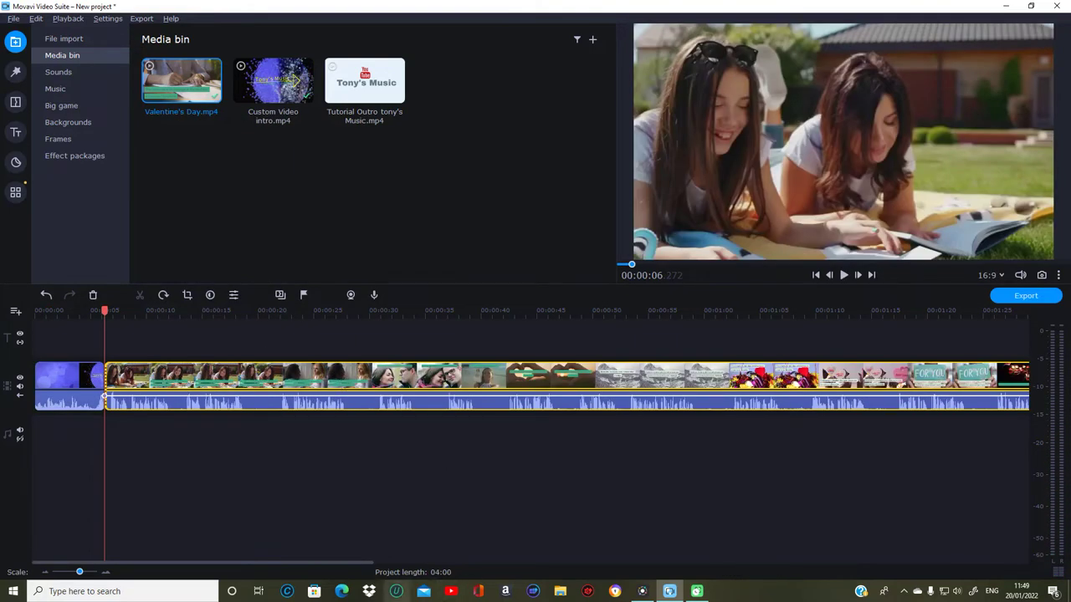
{"action": "left_click_drag", "start_coordinate": [332, 568], "coordinate": [1012, 511]}
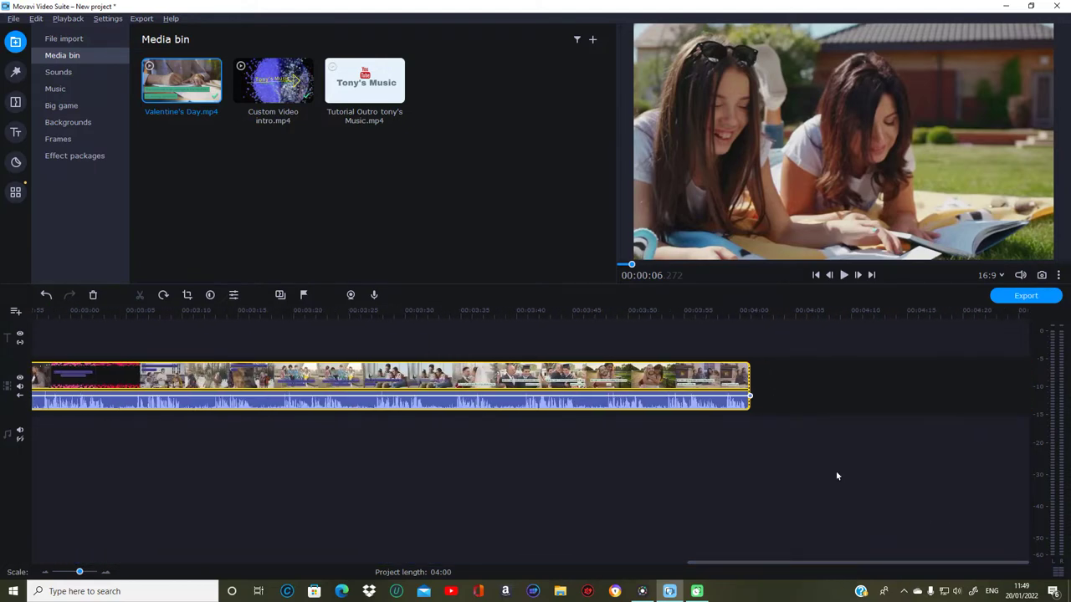
{"action": "left_click_drag", "start_coordinate": [359, 85], "coordinate": [791, 382]}
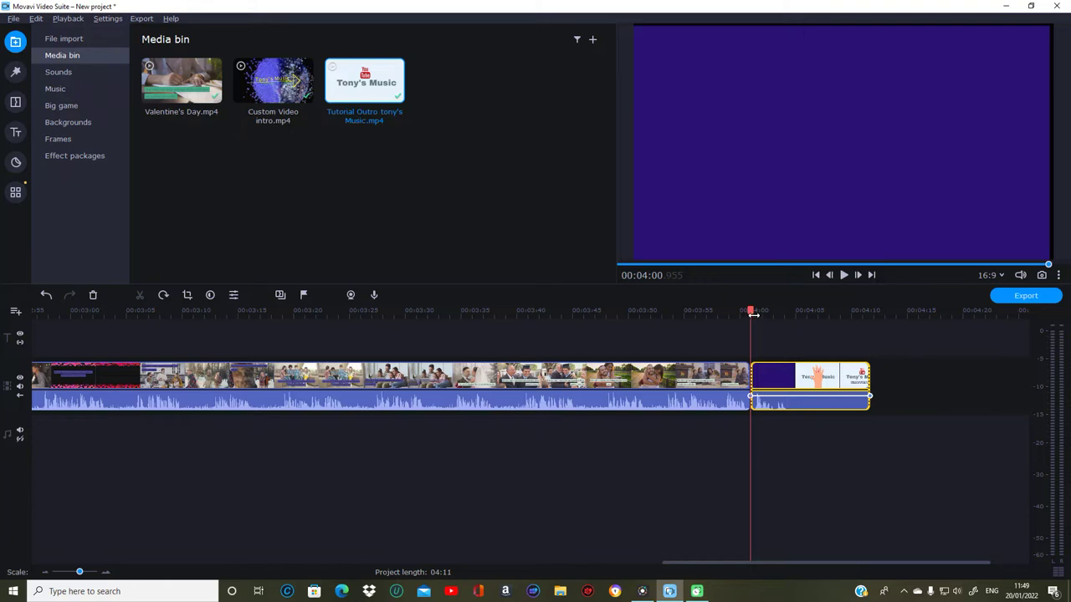
Step: Split the outro clip at about 00:04:06.100, before the channel link appears
{"action": "left_click_drag", "start_coordinate": [751, 311], "coordinate": [805, 323]}
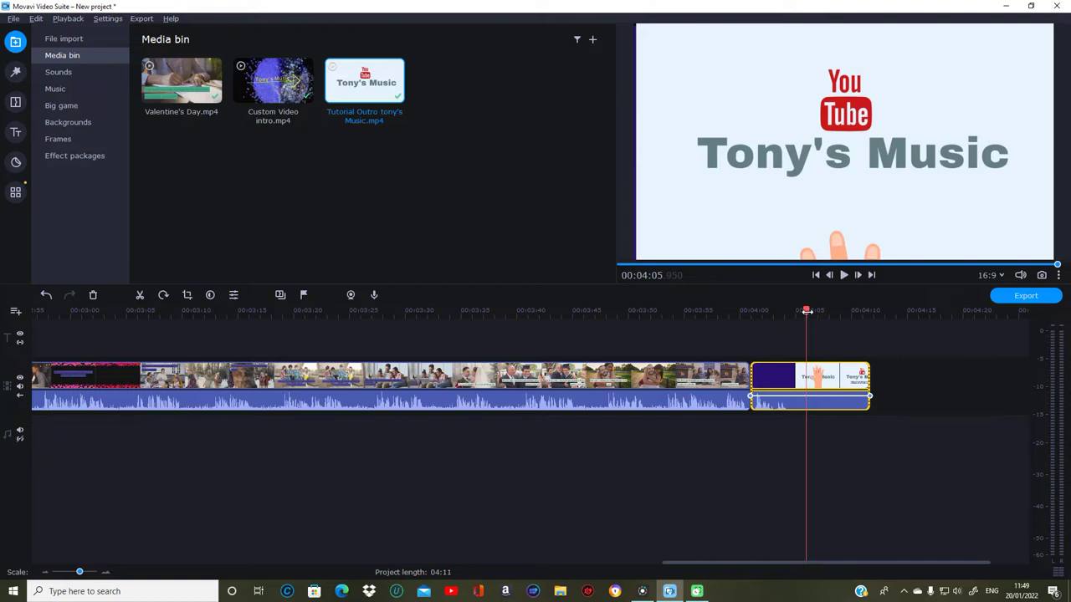
{"action": "mouse_move", "coordinate": [805, 310]}
{"action": "left_mouse_down"}
{"action": "mouse_move", "coordinate": [748, 311]}
{"action": "mouse_move", "coordinate": [817, 316]}
{"action": "mouse_move", "coordinate": [807, 323]}
{"action": "left_mouse_up"}
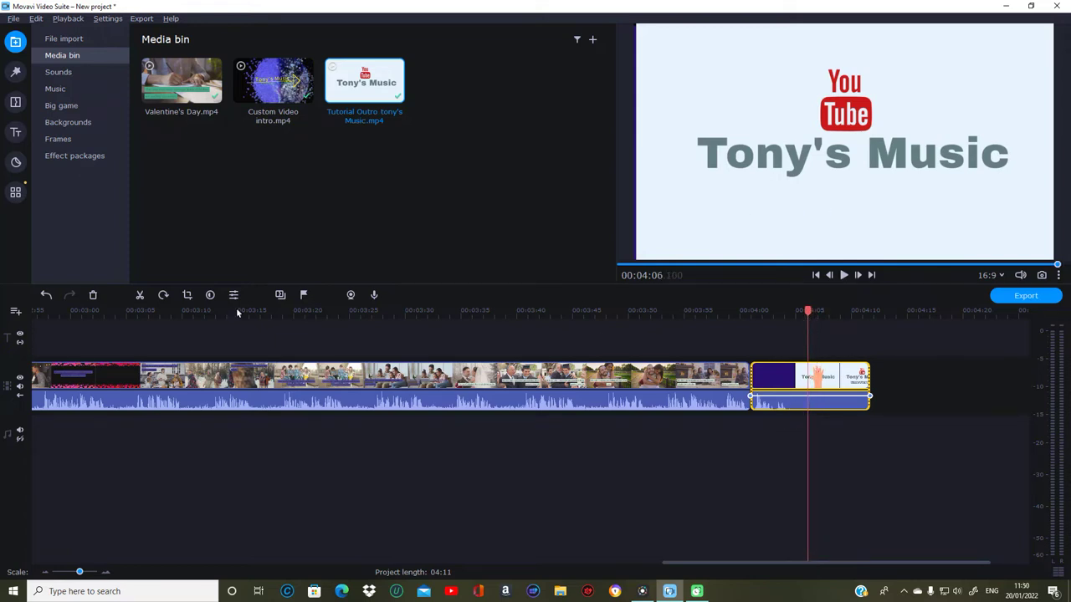
{"action": "left_click", "coordinate": [140, 300]}
{"action": "left_click", "coordinate": [140, 299]}
{"action": "left_click", "coordinate": [928, 409]}
{"action": "left_click", "coordinate": [841, 386]}
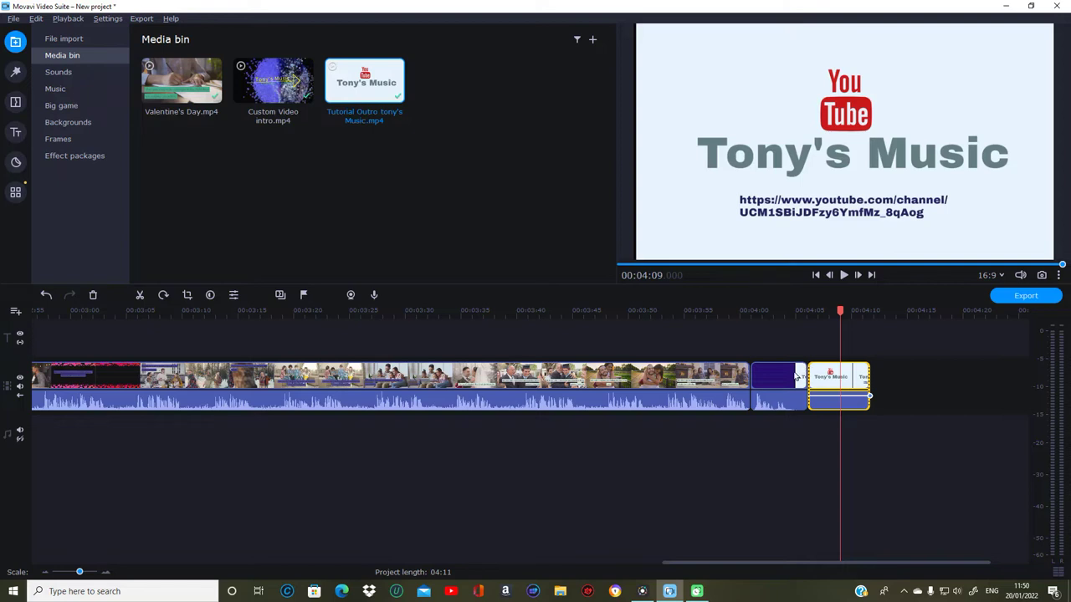
{"action": "left_click", "coordinate": [959, 400]}
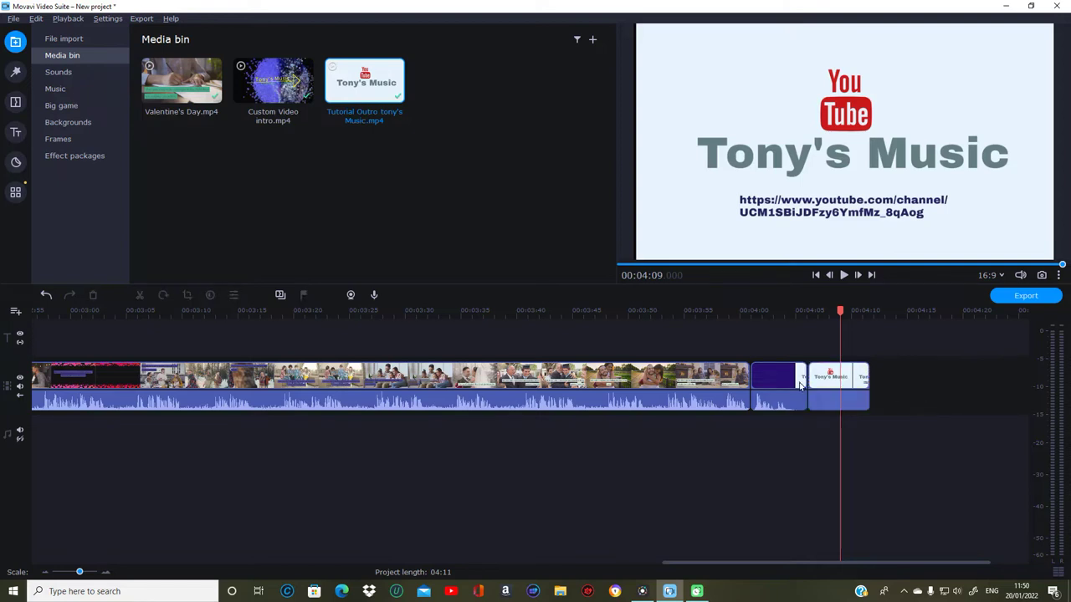
Step: Delete the second part of the split outro clip from the video track
{"action": "left_click", "coordinate": [859, 383]}
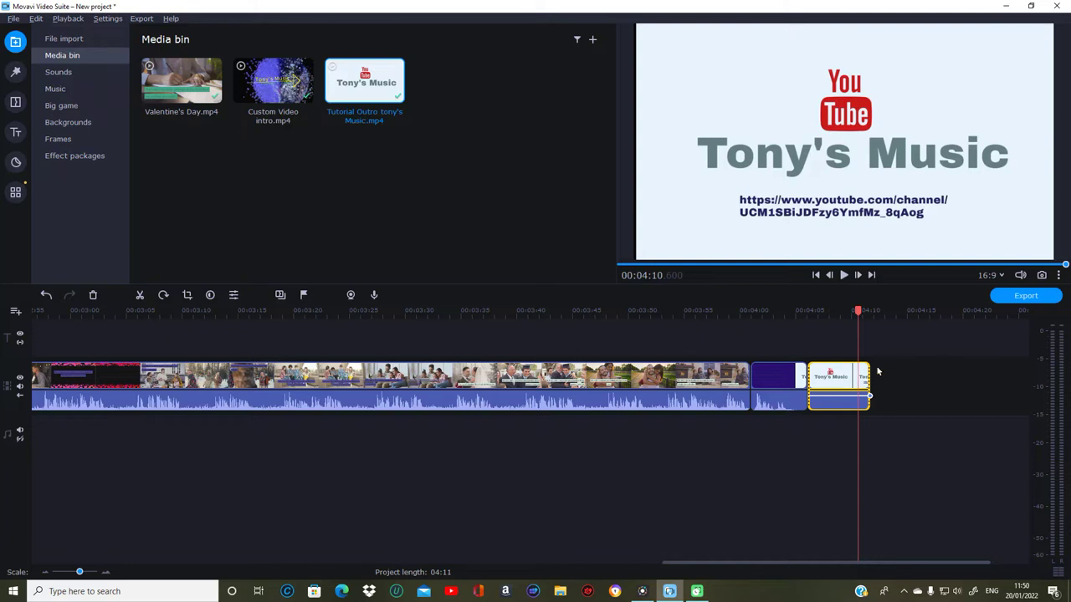
{"action": "right_click", "coordinate": [841, 378]}
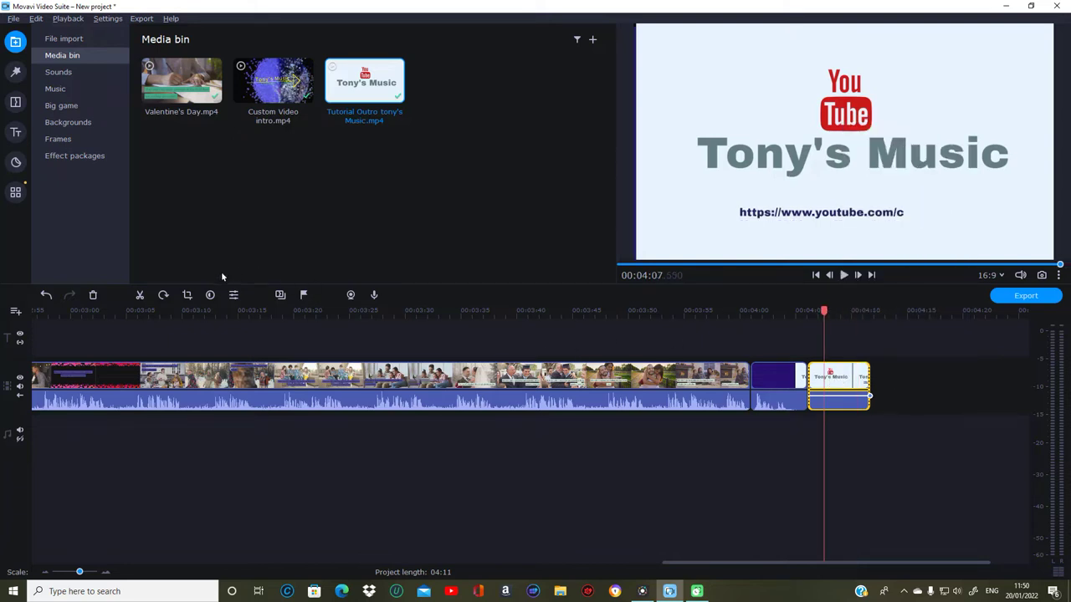
{"action": "left_click", "coordinate": [93, 296]}
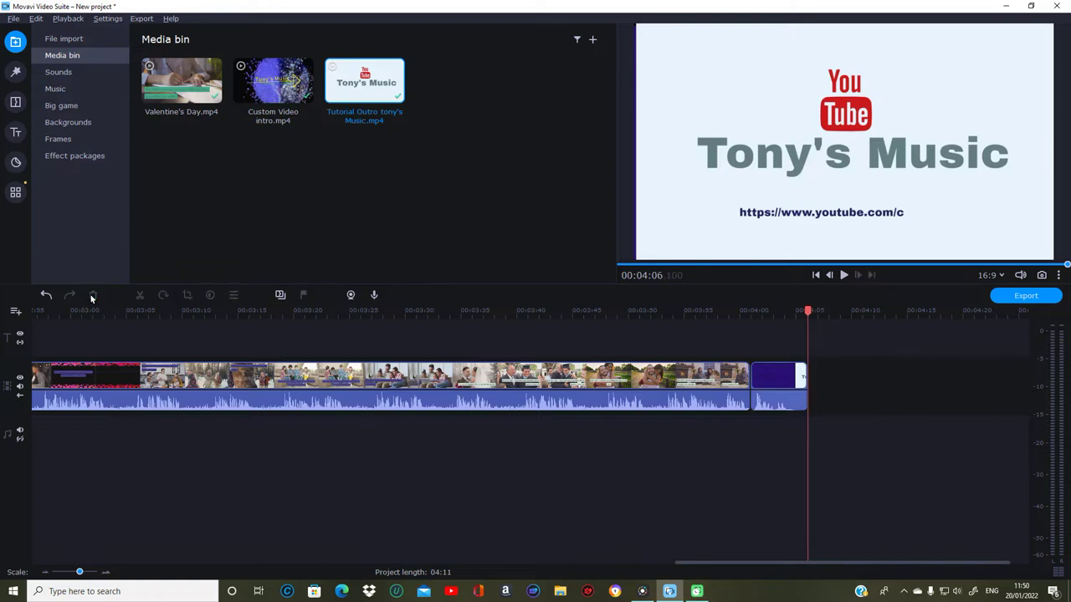
Step: Move the playhead back to the intro clip near the start of the timeline, at about 00:00:01
{"action": "left_click_drag", "start_coordinate": [805, 319], "coordinate": [852, 334]}
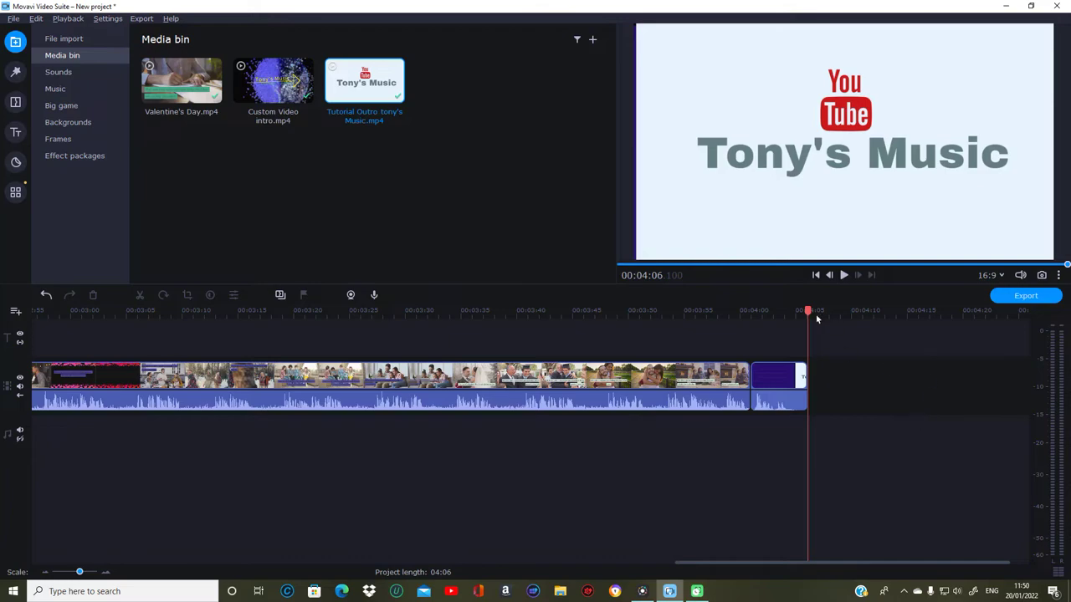
{"action": "left_click_drag", "start_coordinate": [805, 309], "coordinate": [16, 331]}
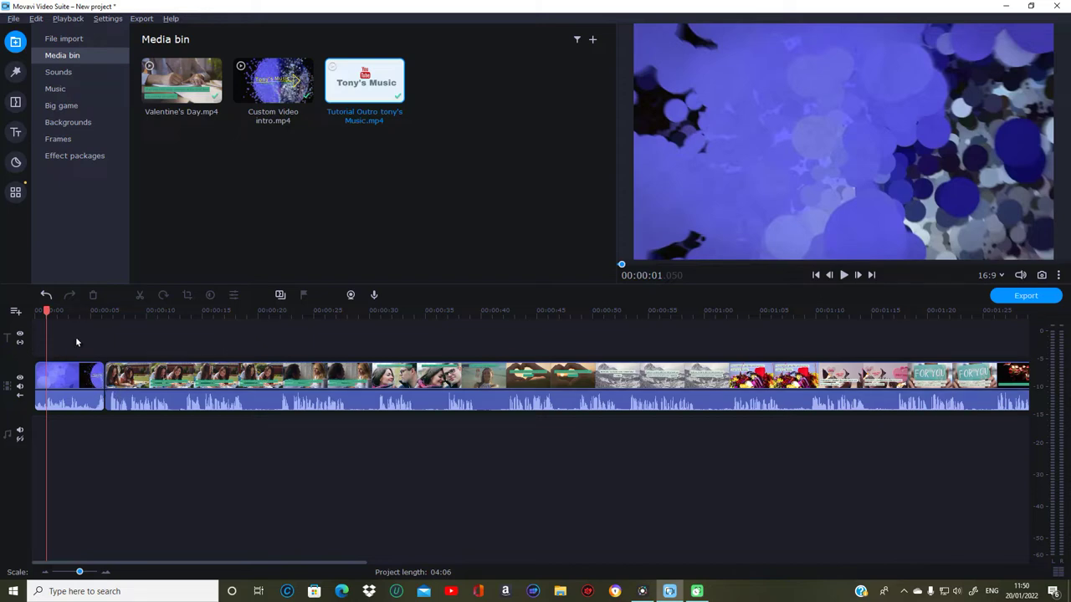
Step: Insert the Reality TV intro video template at the cut between the opening intro and the Valentine's Day clip, at about 00:00:06.350
{"action": "left_click_drag", "start_coordinate": [50, 317], "coordinate": [106, 353]}
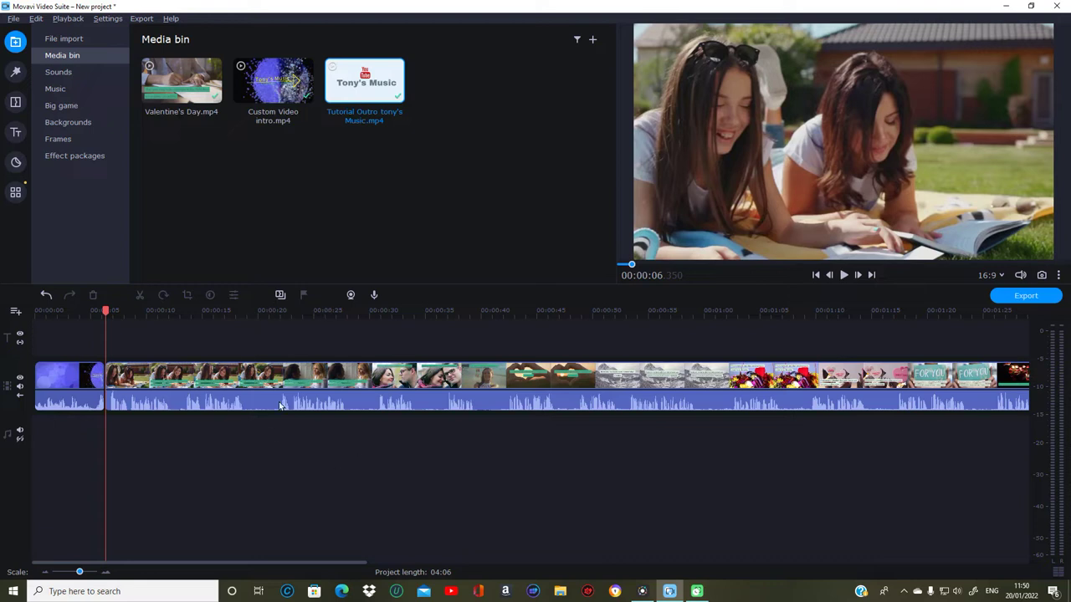
{"action": "left_click", "coordinate": [15, 132]}
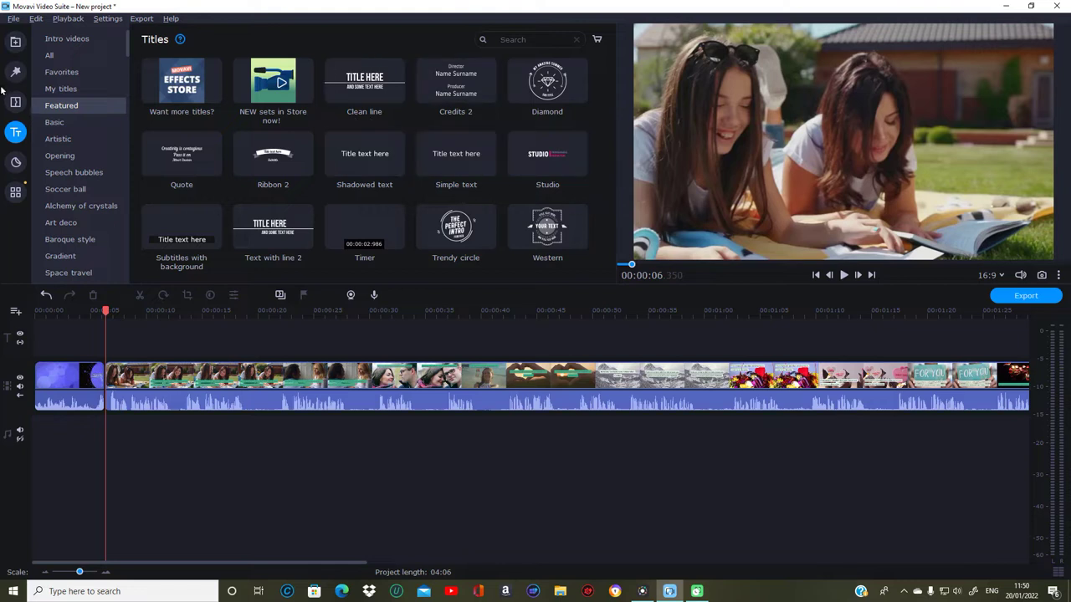
{"action": "left_click", "coordinate": [84, 42]}
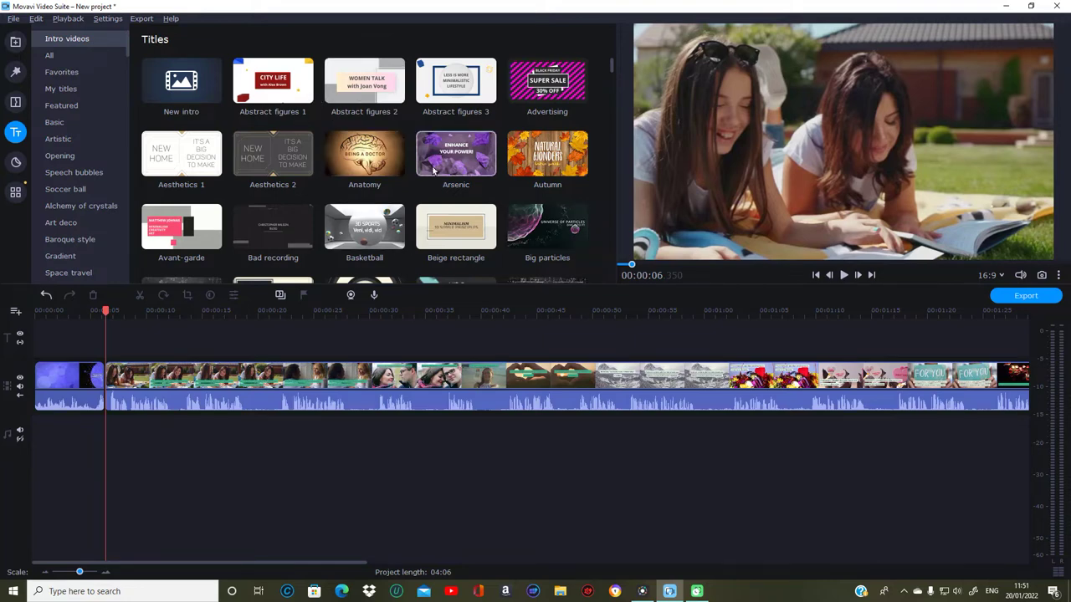
{"action": "scroll", "coordinate": [393, 180], "scroll_direction": "down", "scroll_amount": 1}
{"action": "scroll", "coordinate": [389, 184], "scroll_direction": "down", "scroll_amount": 5}
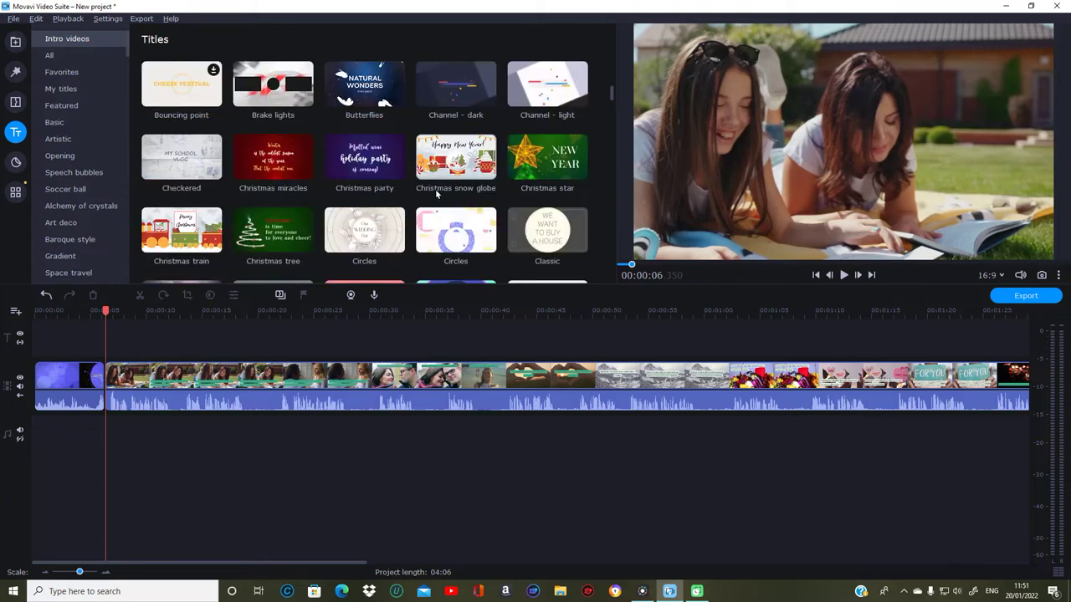
{"action": "scroll", "coordinate": [441, 196], "scroll_direction": "down", "scroll_amount": 6}
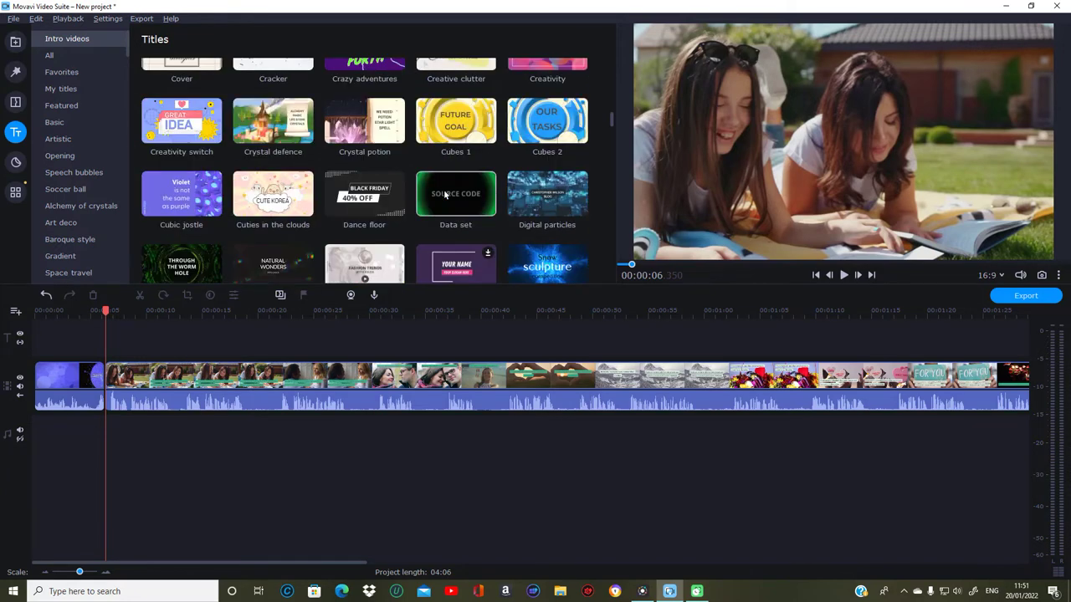
{"action": "scroll", "coordinate": [444, 197], "scroll_direction": "down", "scroll_amount": 3}
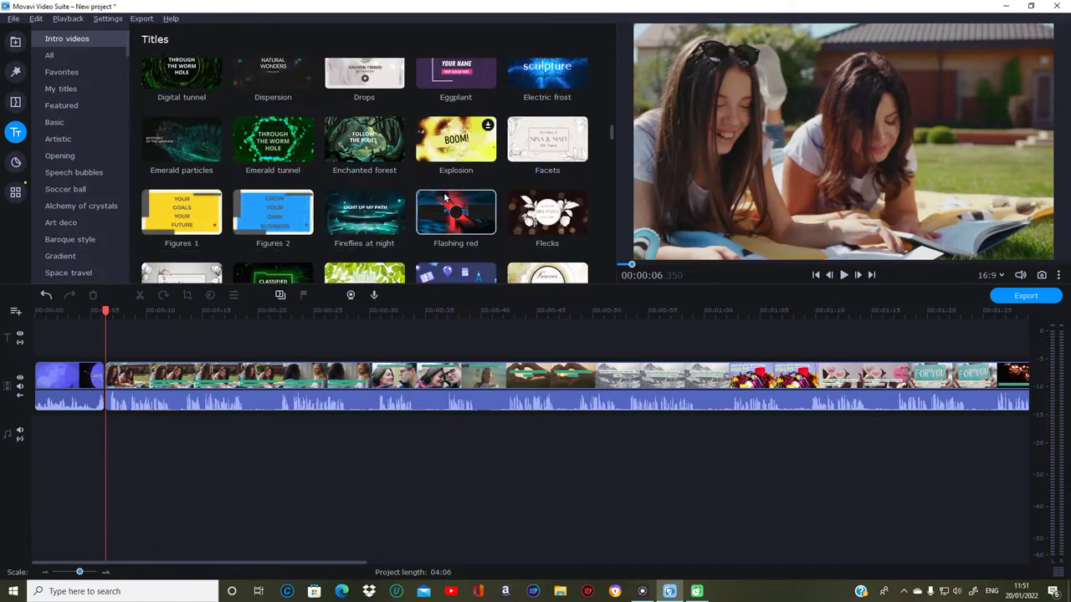
{"action": "scroll", "coordinate": [452, 201], "scroll_direction": "down", "scroll_amount": 5}
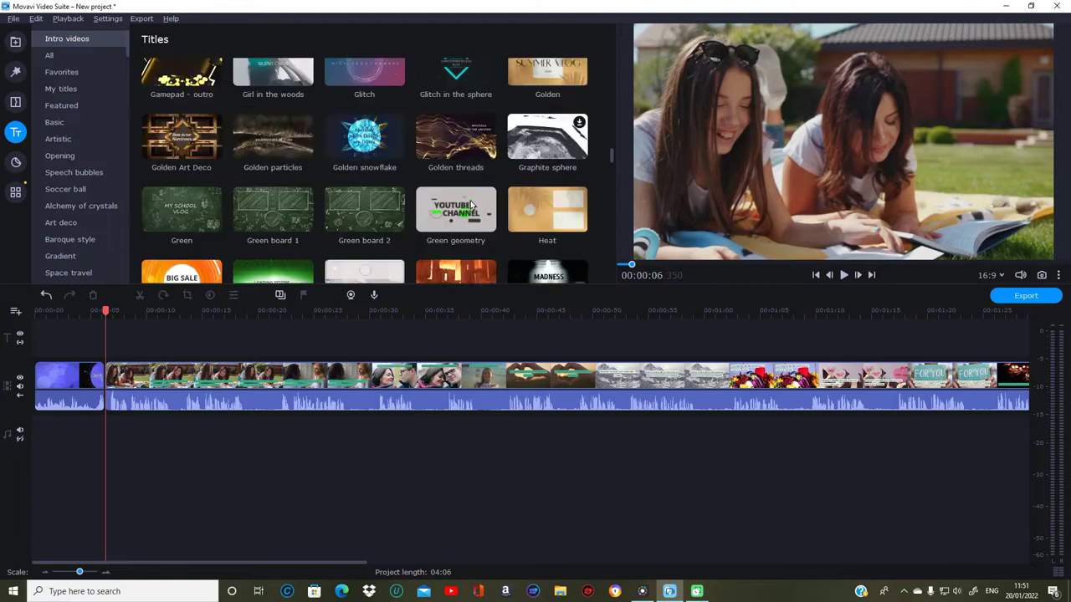
{"action": "scroll", "coordinate": [482, 209], "scroll_direction": "down", "scroll_amount": 6}
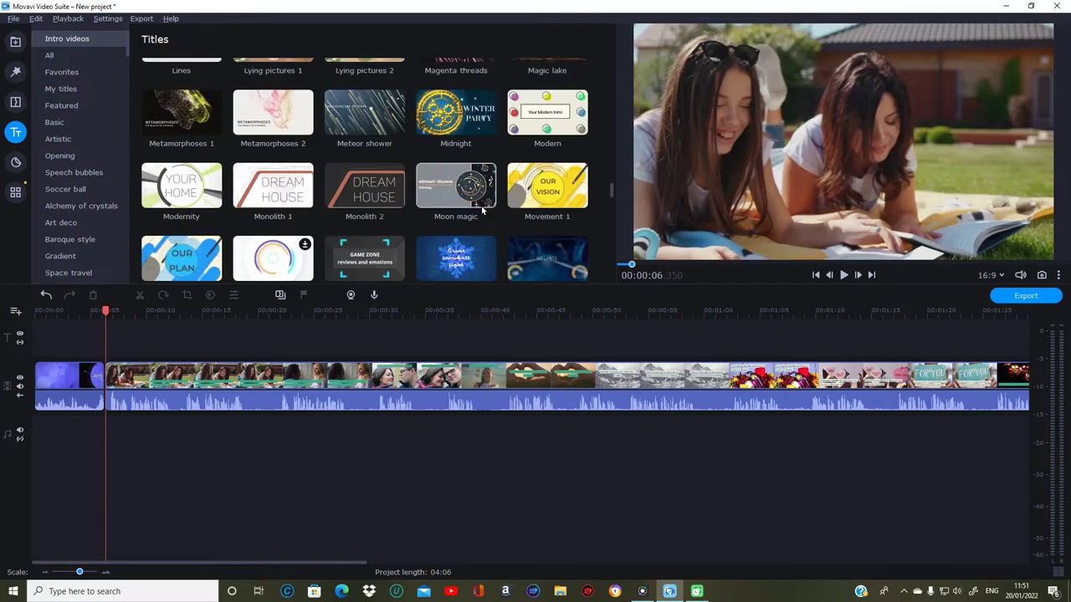
{"action": "scroll", "coordinate": [481, 209], "scroll_direction": "down", "scroll_amount": 5}
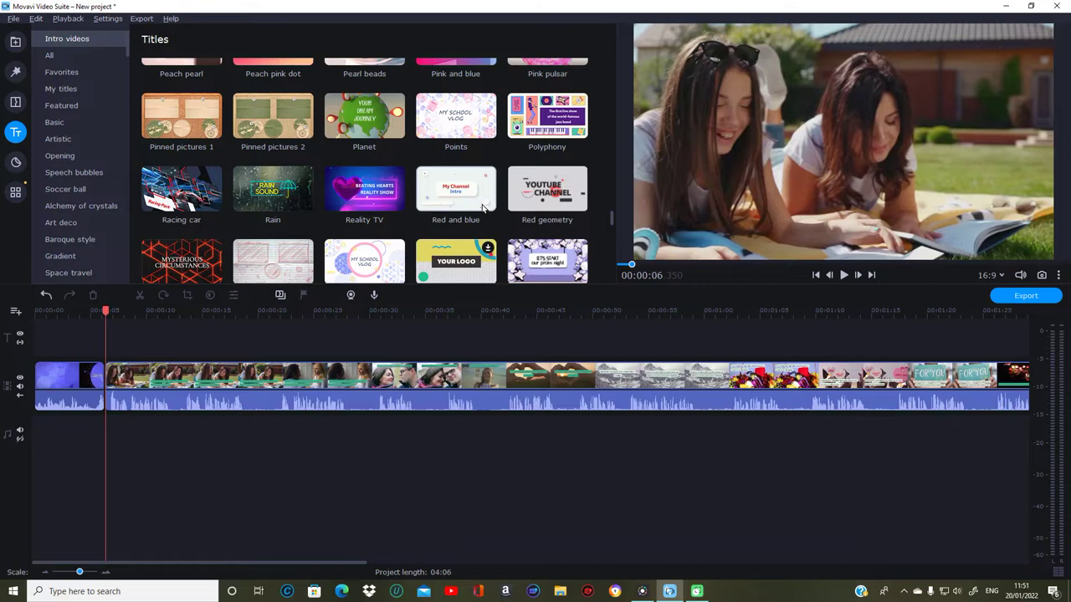
{"action": "scroll", "coordinate": [482, 209], "scroll_direction": "down", "scroll_amount": 6}
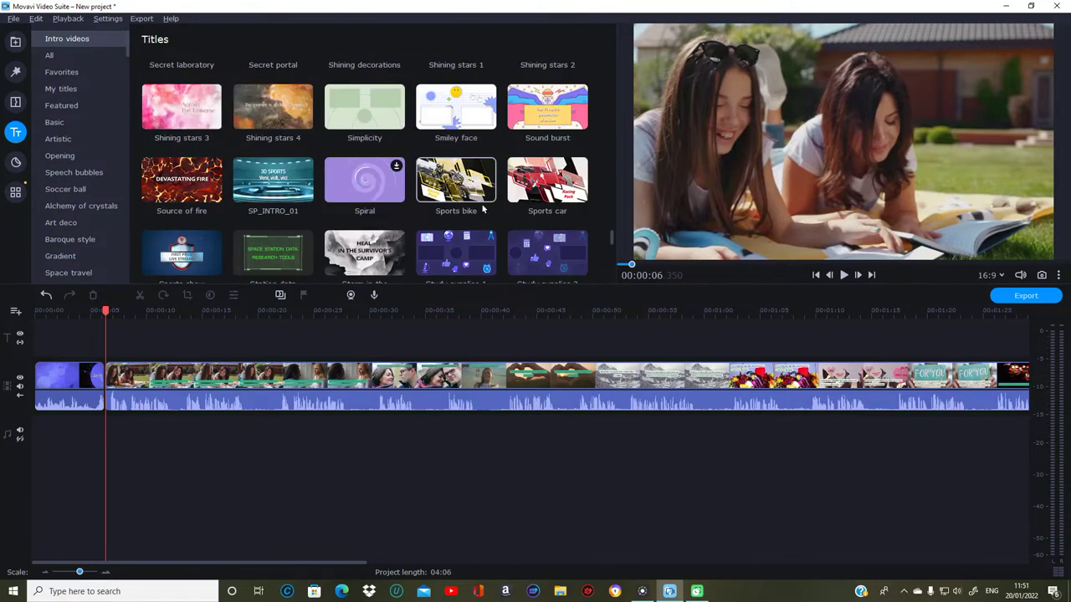
{"action": "scroll", "coordinate": [482, 207], "scroll_direction": "down", "scroll_amount": 6}
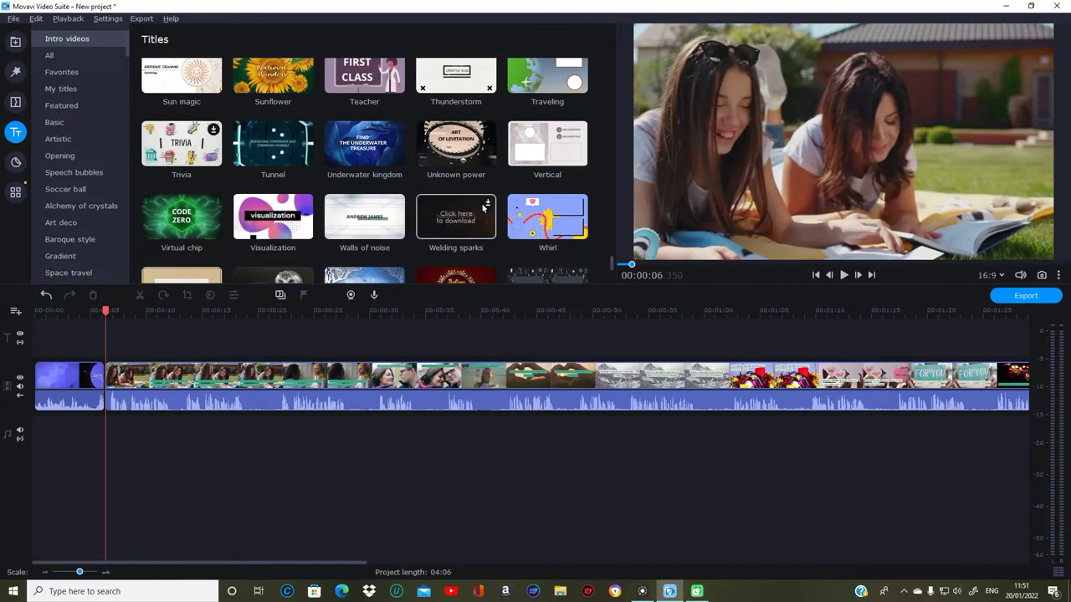
{"action": "scroll", "coordinate": [482, 209], "scroll_direction": "up", "scroll_amount": 3}
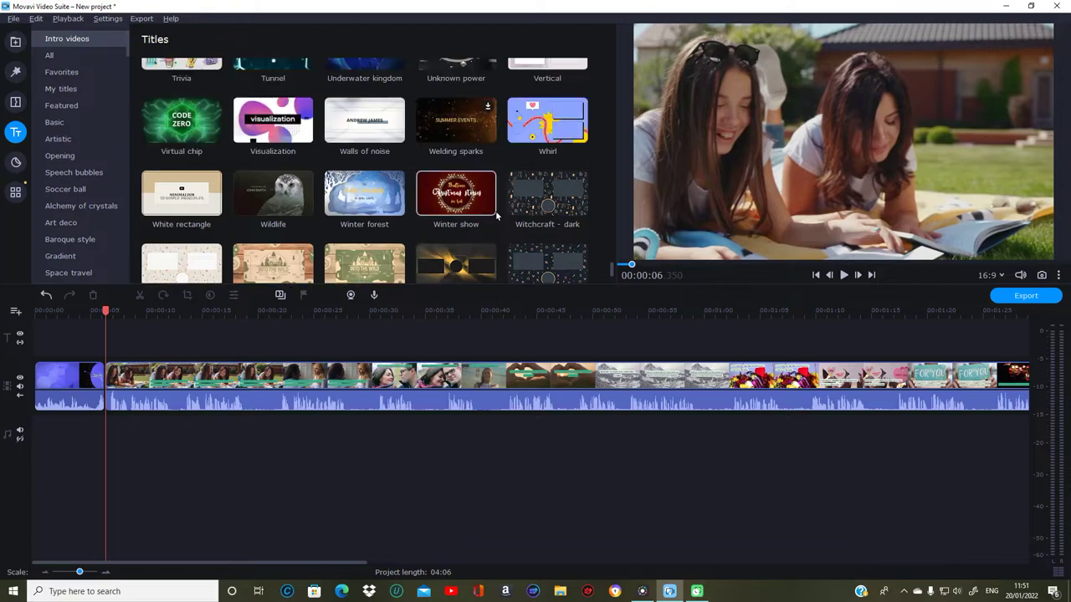
{"action": "scroll", "coordinate": [496, 215], "scroll_direction": "up", "scroll_amount": 4}
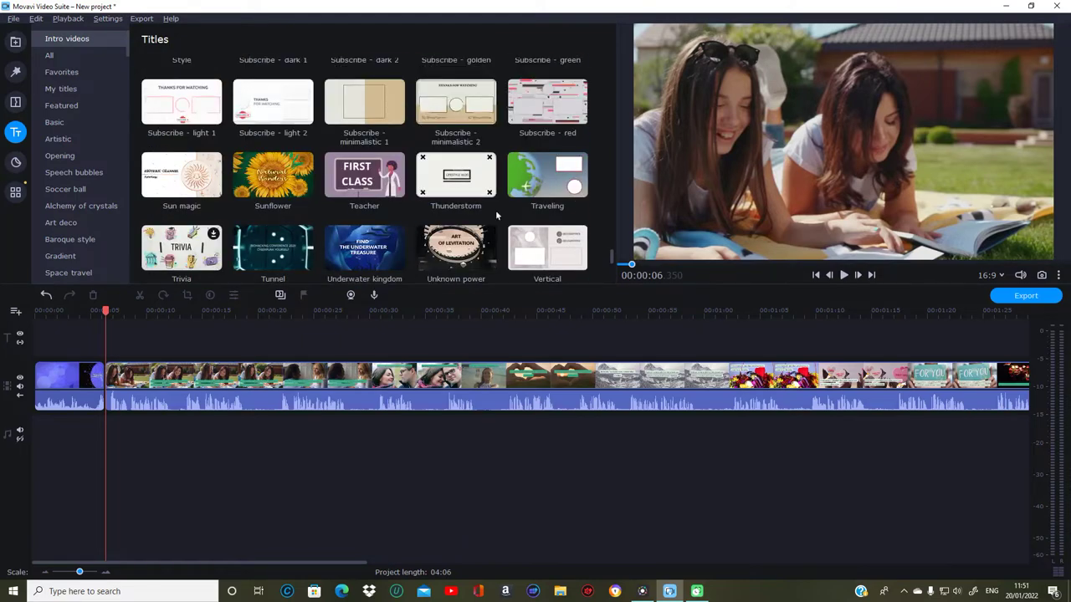
{"action": "scroll", "coordinate": [496, 216], "scroll_direction": "up", "scroll_amount": 3}
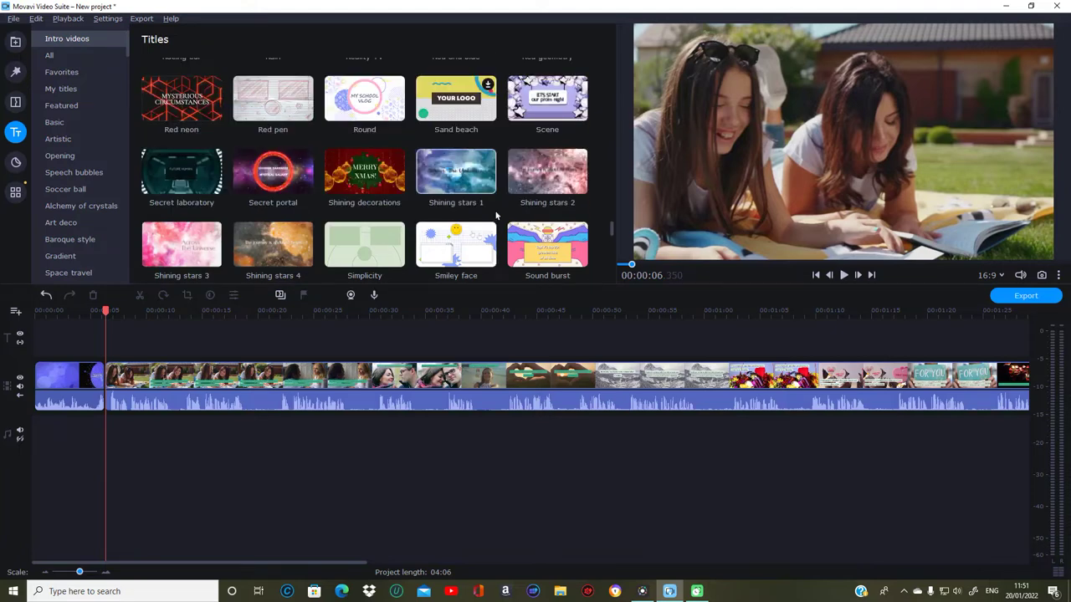
{"action": "scroll", "coordinate": [496, 216], "scroll_direction": "up", "scroll_amount": 1}
{"action": "scroll", "coordinate": [496, 216], "scroll_direction": "up", "scroll_amount": 1}
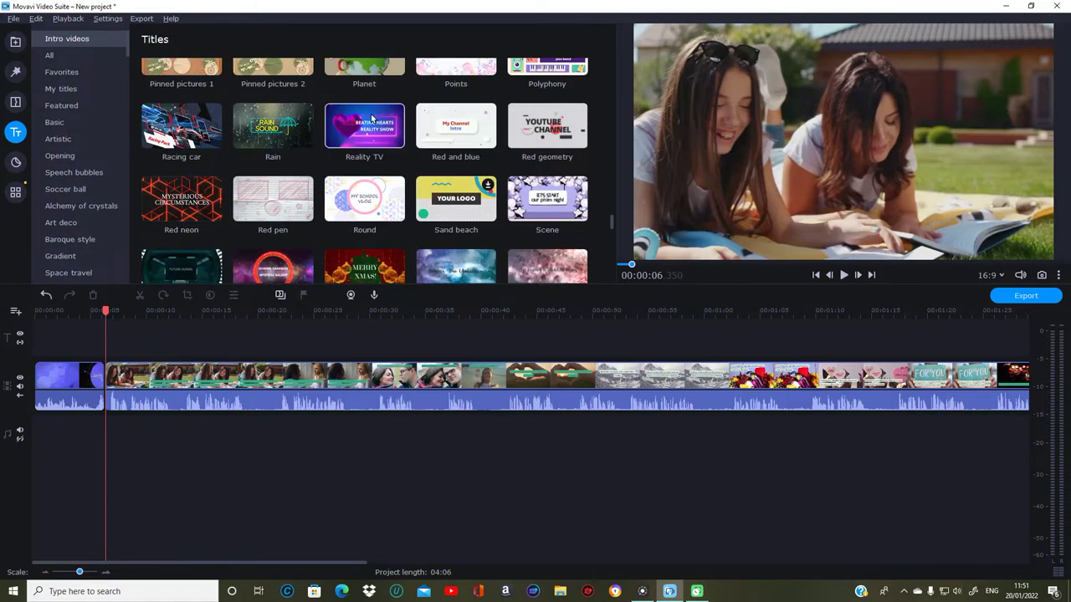
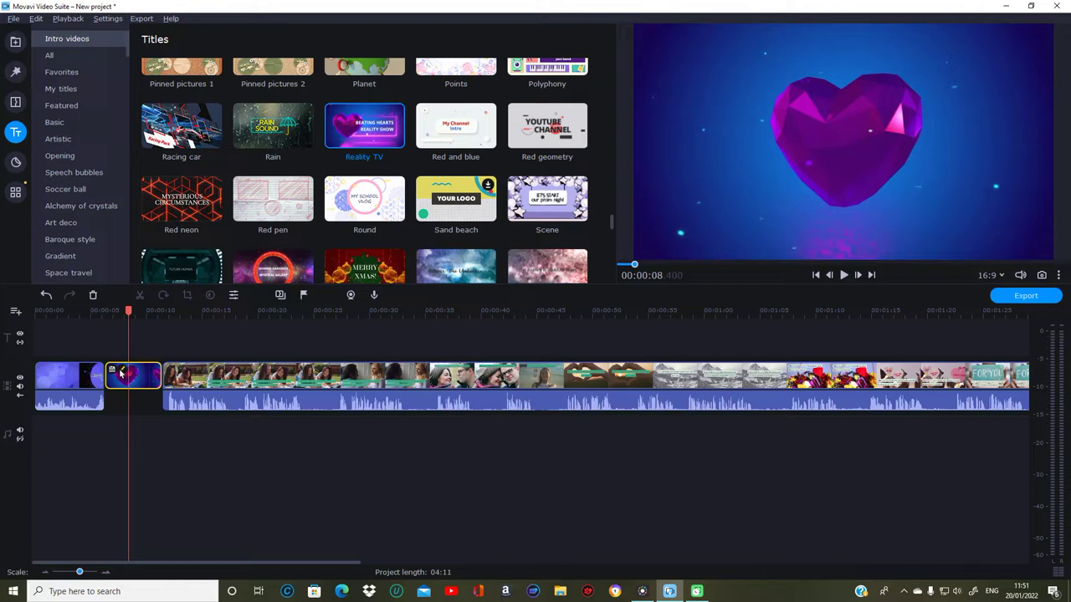
Step: Open the inserted Reality TV intro for editing and select its BEATING HEARTS title clip at about 00:00:04
{"action": "double_click", "coordinate": [123, 374]}
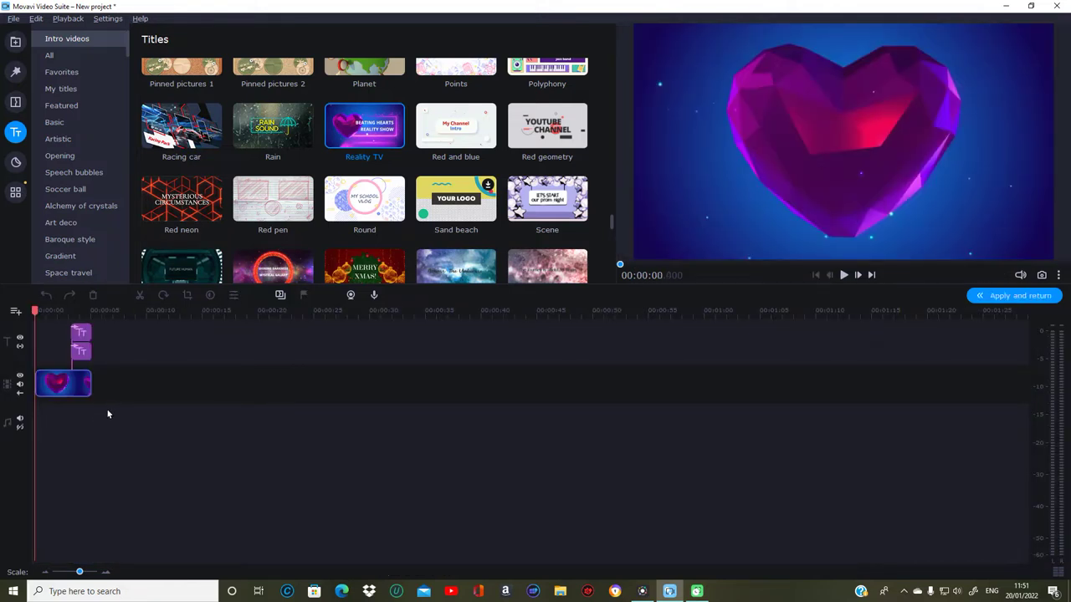
{"action": "mouse_move", "coordinate": [62, 311]}
{"action": "left_mouse_down"}
{"action": "mouse_move", "coordinate": [96, 311]}
{"action": "mouse_move", "coordinate": [60, 311]}
{"action": "left_mouse_up"}
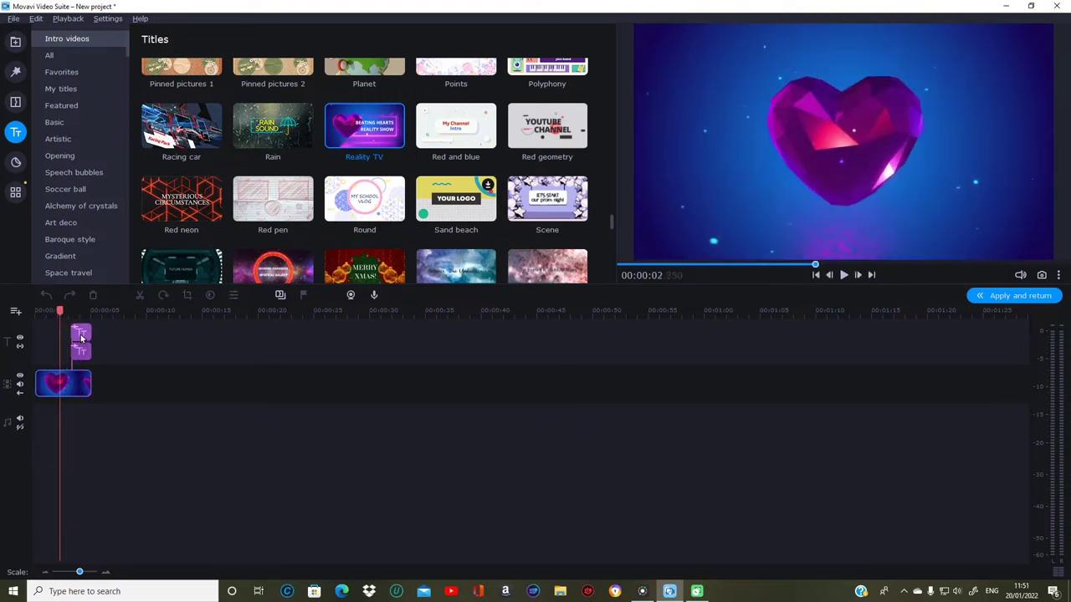
{"action": "left_click", "coordinate": [80, 334]}
{"action": "left_click", "coordinate": [81, 353]}
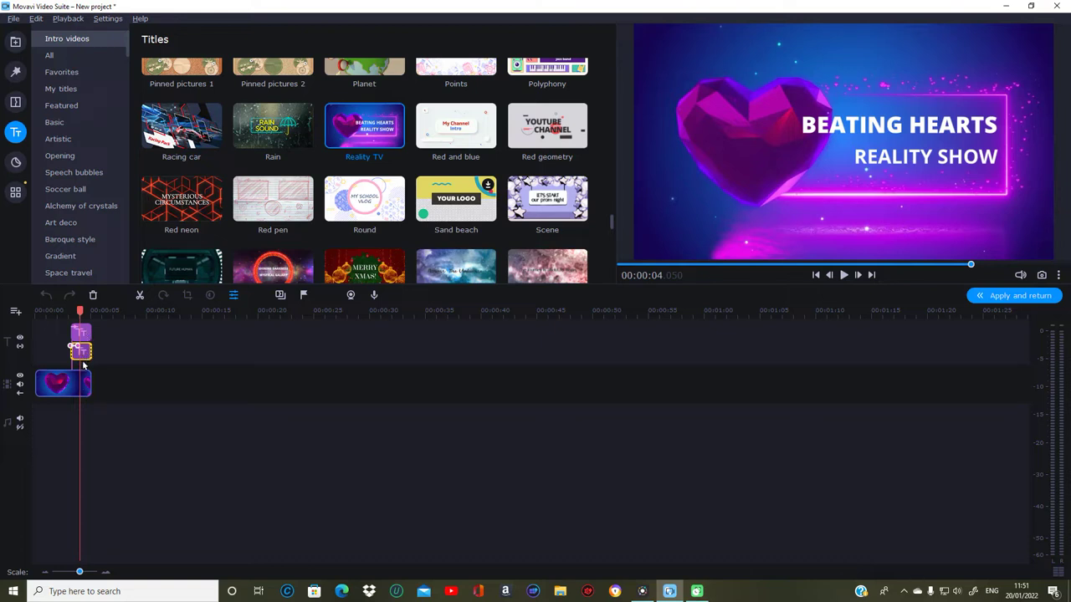
Step: Replace the BEATING HEARTS title text with "Valentines" and apply the change
{"action": "double_click", "coordinate": [82, 353]}
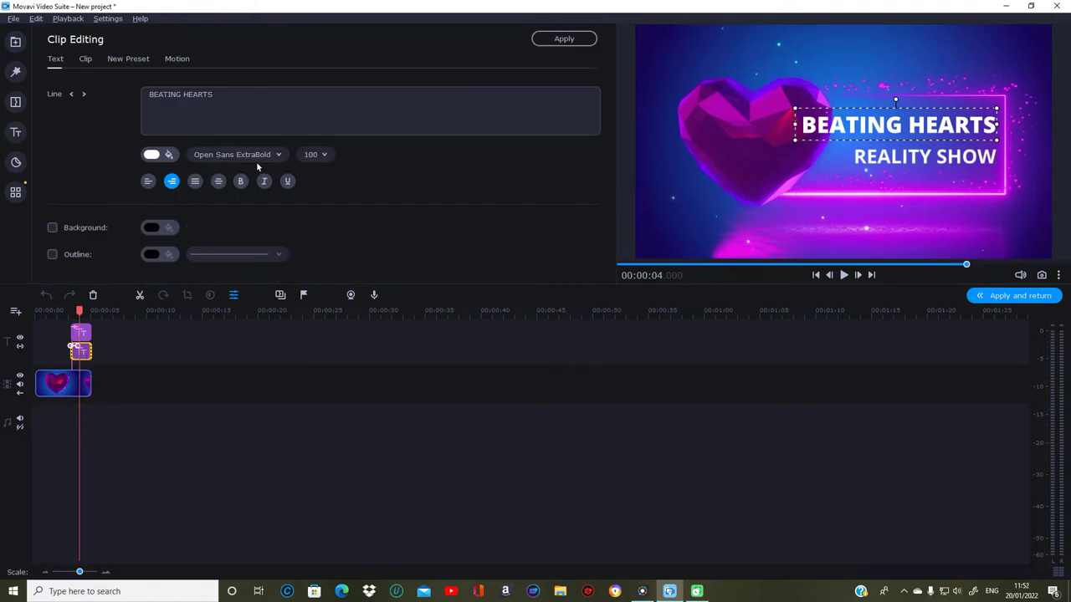
{"action": "triple_click", "coordinate": [164, 94]}
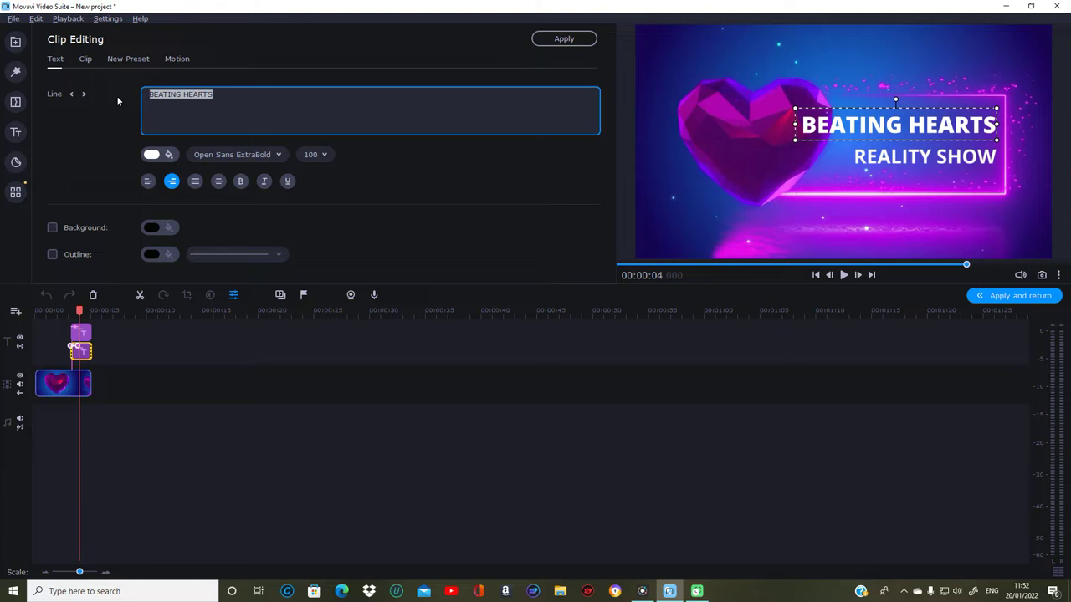
{"action": "type", "text": "Val"}
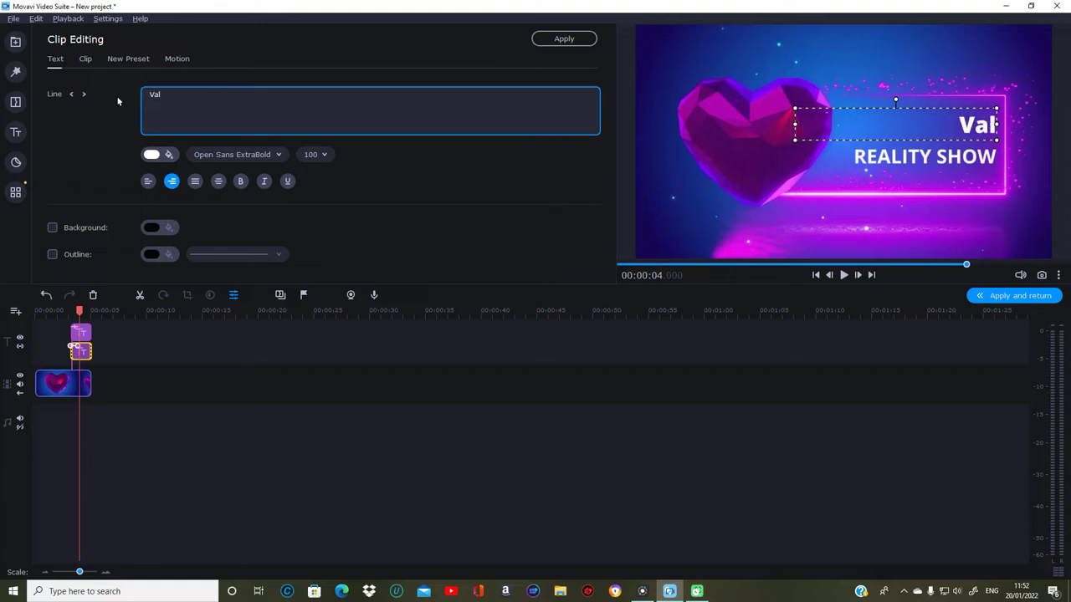
{"action": "type", "text": "nt"}
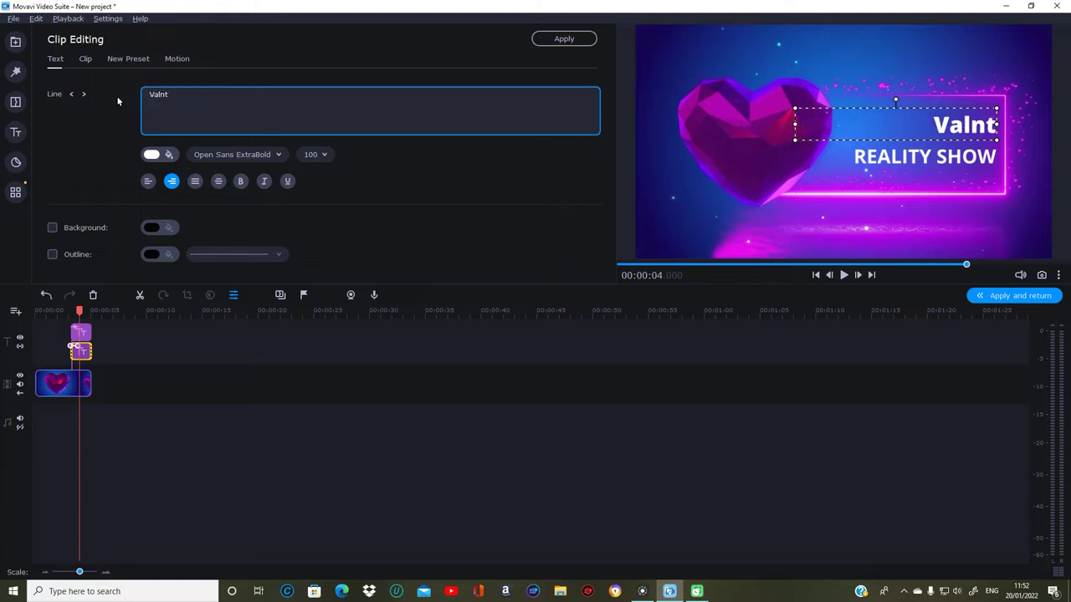
{"action": "type", "text": "n"}
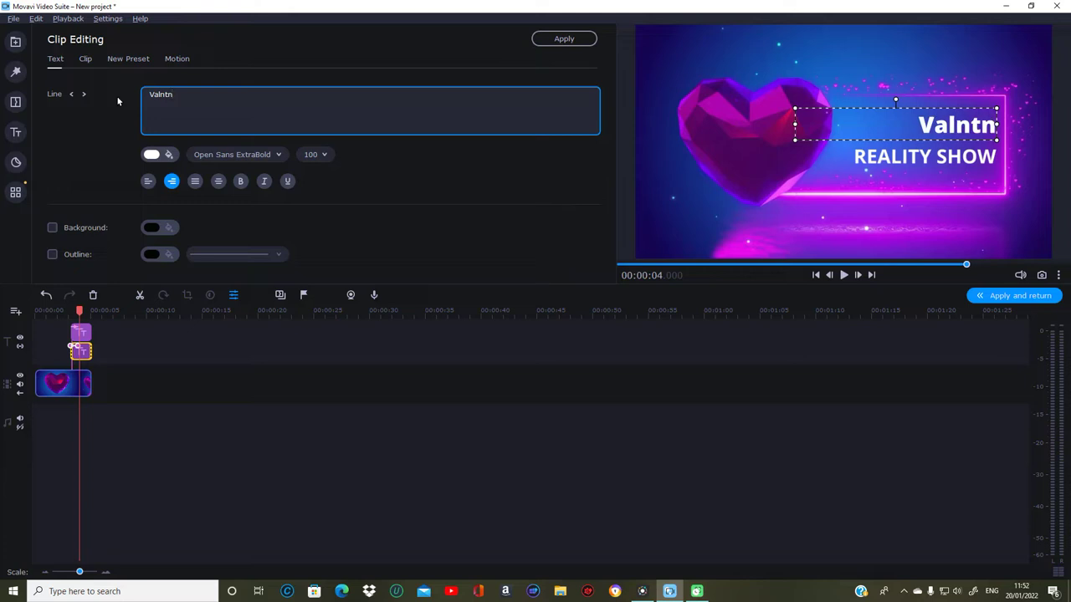
{"action": "type", "text": "s"}
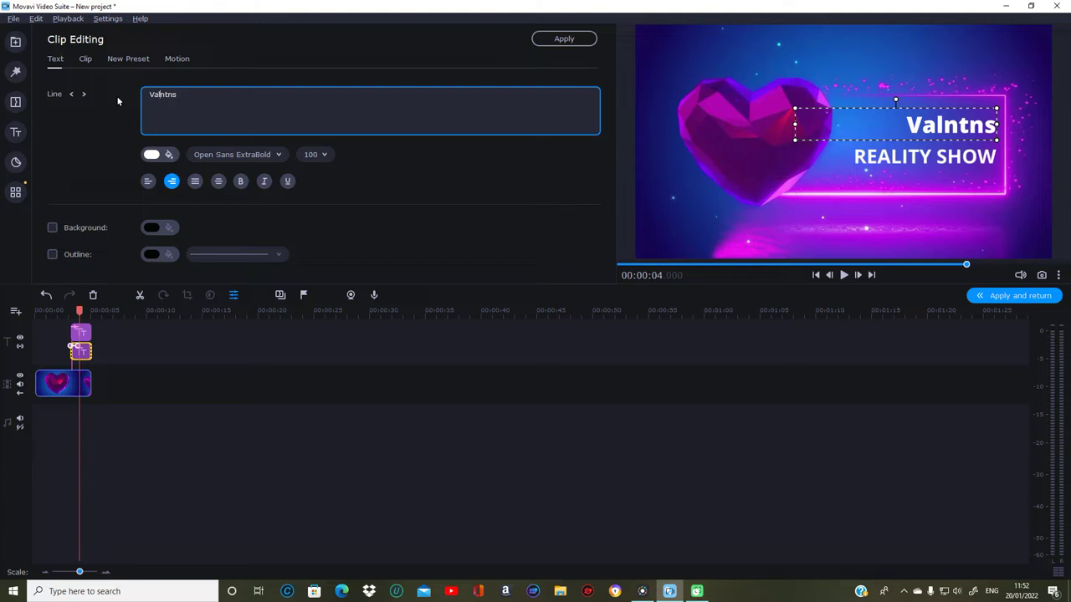
{"action": "type", "text": "eeeeeeeeeeeeeeeeeeeeeeeee"}
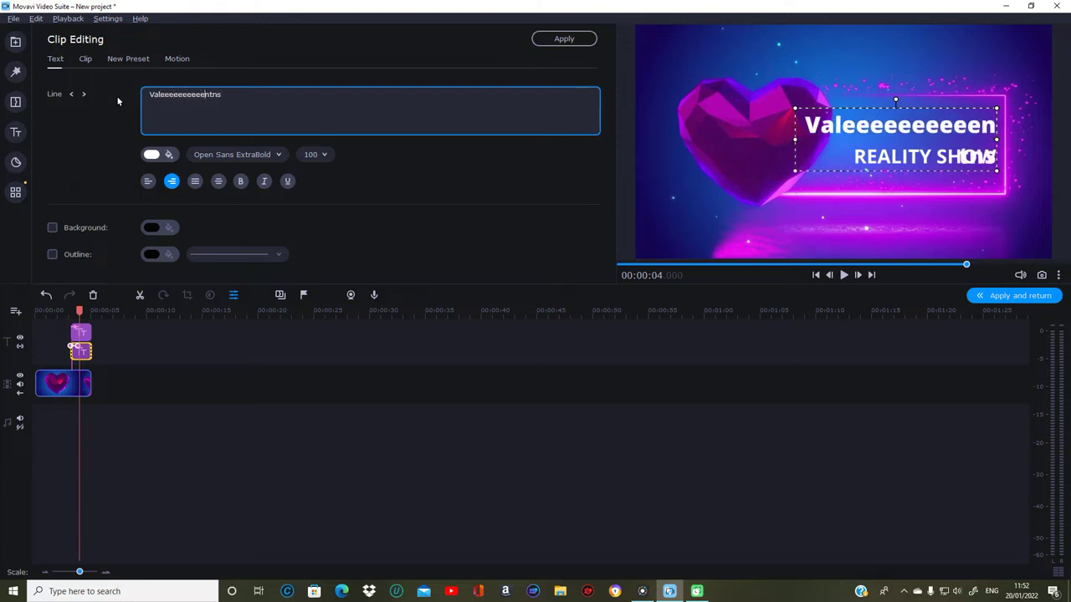
{"action": "type", "text": "eeeeeeeeeeeee"}
{"action": "key", "text": "BackSpace"}
{"action": "key", "text": "BackSpace"}
{"action": "key", "text": "BackSpace"}
{"action": "key", "text": "BackSpace"}
{"action": "key", "text": "BackSpace"}
{"action": "key", "text": "BackSpace"}
{"action": "key", "text": "BackSpace"}
{"action": "key", "text": "BackSpace"}
{"action": "key", "text": "BackSpace"}
{"action": "key", "text": "BackSpace"}
{"action": "key", "text": "BackSpace"}
{"action": "key", "text": "BackSpace"}
{"action": "key", "text": "BackSpace"}
{"action": "key", "text": "BackSpace"}
{"action": "key", "text": "BackSpace"}
{"action": "key", "text": "BackSpace"}
{"action": "key", "text": "BackSpace"}
{"action": "key", "text": "BackSpace"}
{"action": "key", "text": "BackSpace"}
{"action": "key", "text": "BackSpace"}
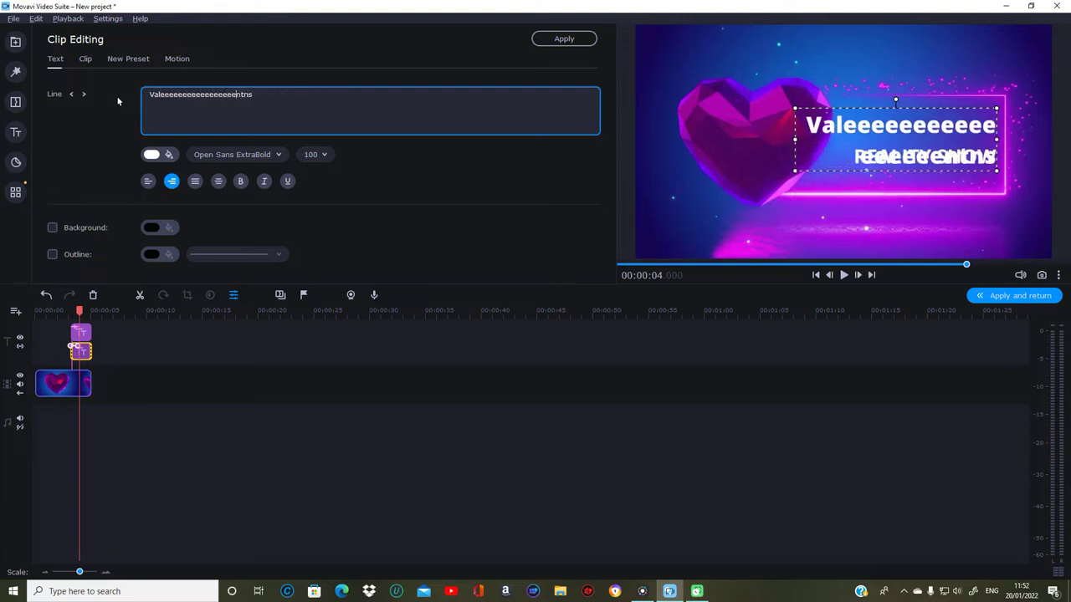
{"action": "key", "text": "BackSpace"}
{"action": "key", "text": "BackSpace"}
{"action": "key", "text": "BackSpace"}
{"action": "key", "text": "BackSpace"}
{"action": "key", "text": "BackSpace"}
{"action": "key", "text": "BackSpace"}
{"action": "key", "text": "BackSpace"}
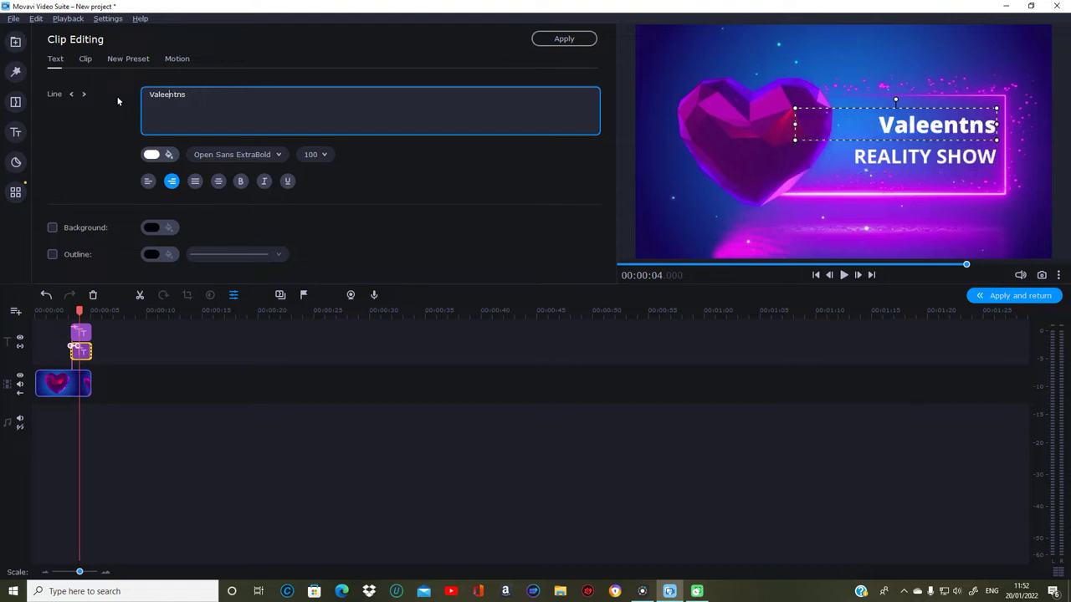
{"action": "key", "text": "BackSpace"}
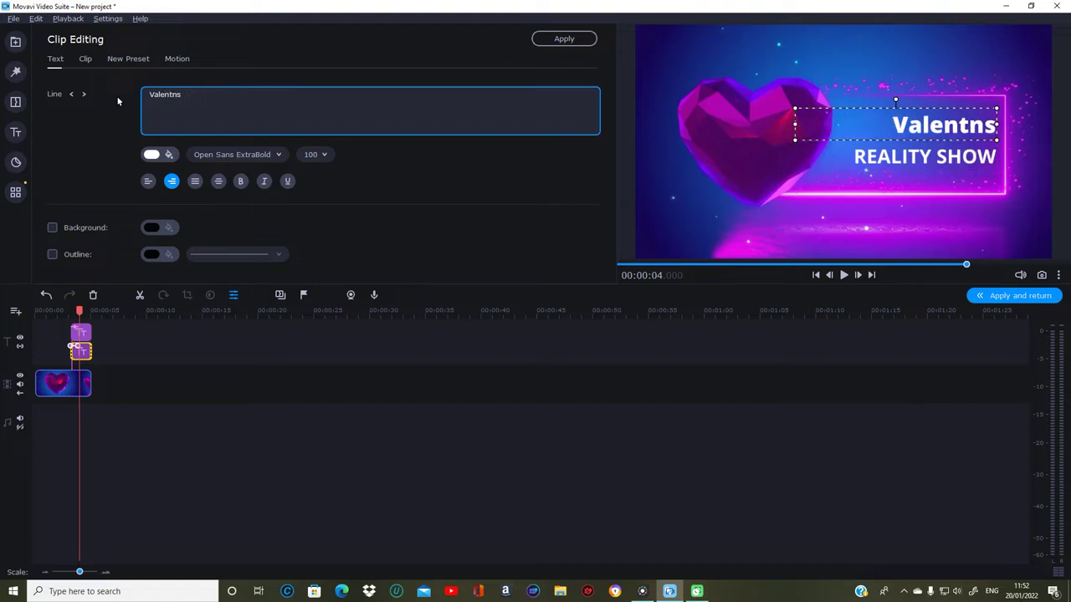
{"action": "key", "text": "Right"}
{"action": "key", "text": "Right"}
{"action": "type", "text": "i"}
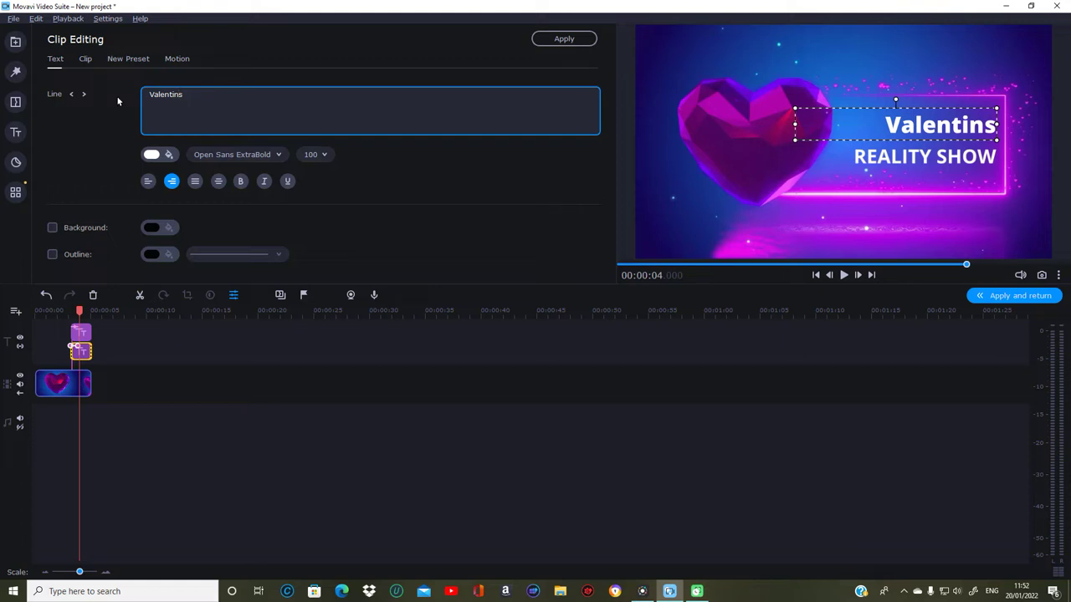
{"action": "type", "text": "ee"}
{"action": "key", "text": "BackSpace"}
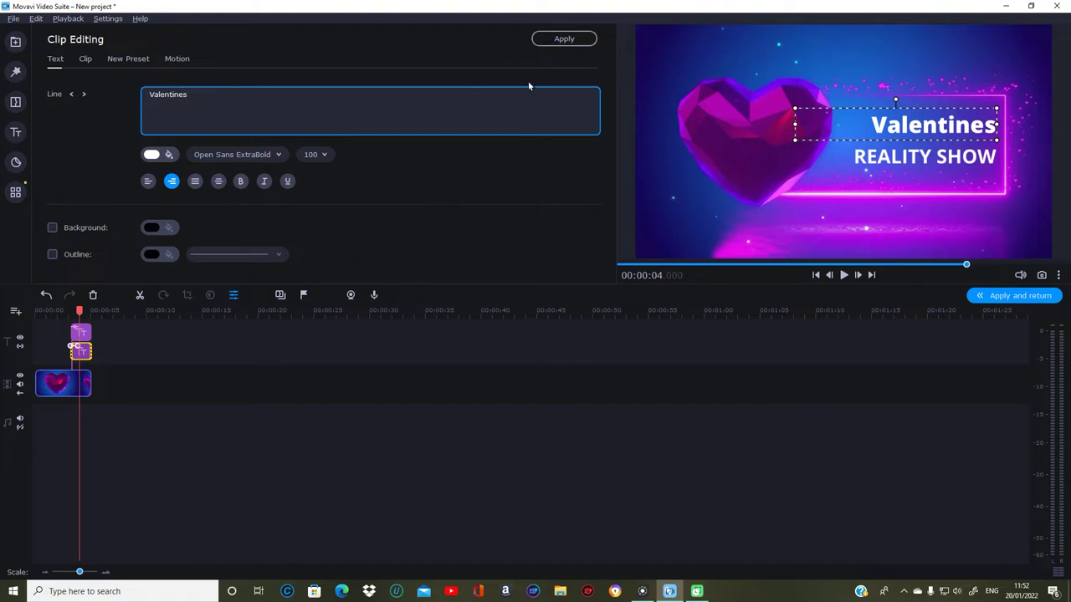
{"action": "left_click", "coordinate": [572, 43]}
Step: Replace the REALITY SHOW title text with "Day" and apply the change
{"action": "left_click", "coordinate": [84, 334]}
{"action": "double_click", "coordinate": [85, 333]}
{"action": "left_click_drag", "start_coordinate": [211, 97], "coordinate": [123, 119]}
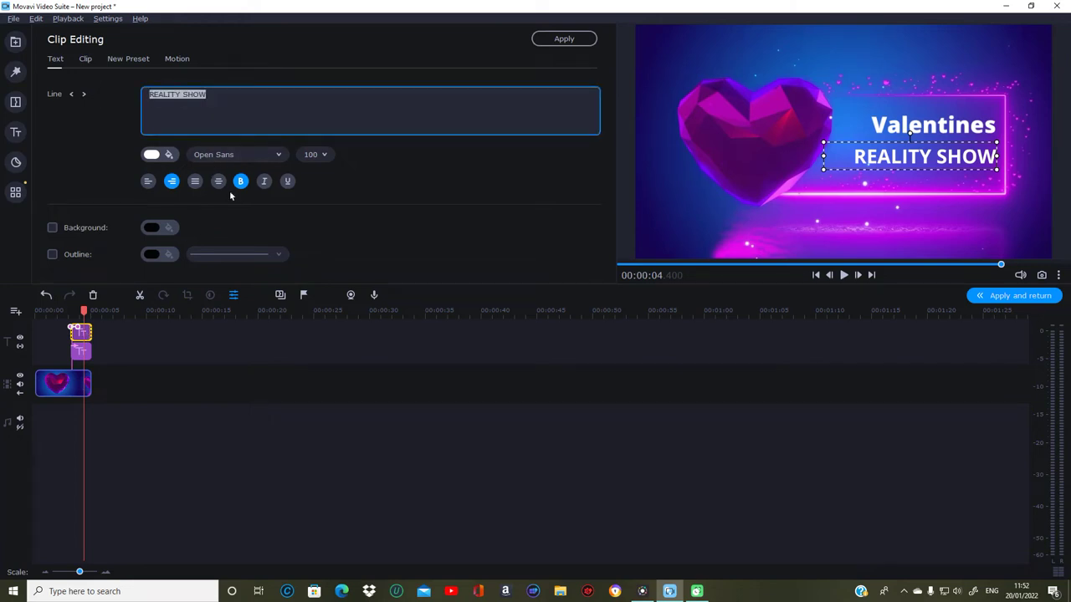
{"action": "type", "text": "D"}
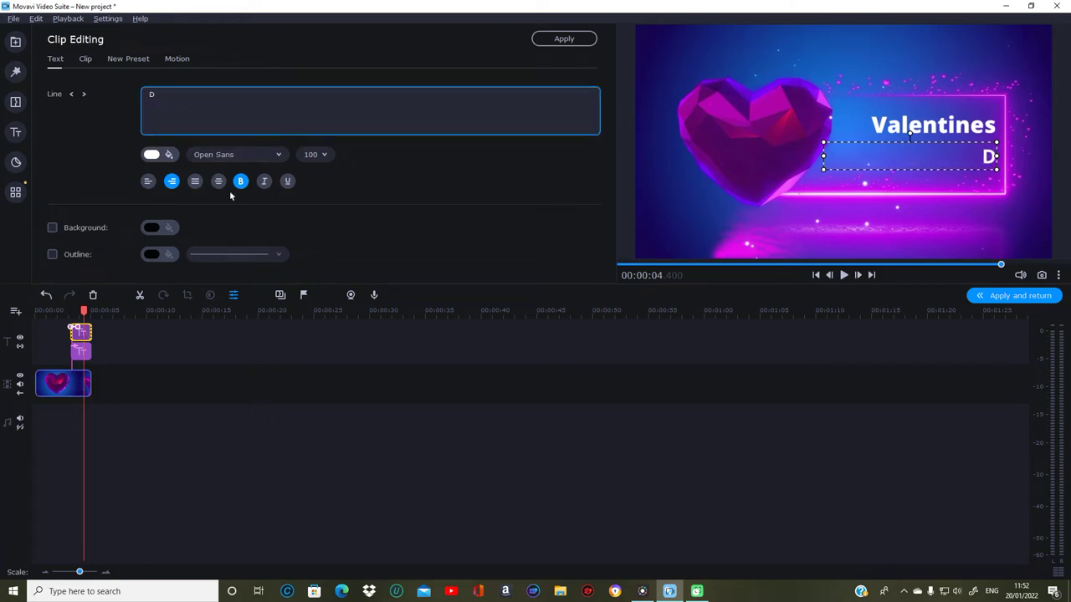
{"action": "type", "text": "ay"}
{"action": "key", "text": "Return"}
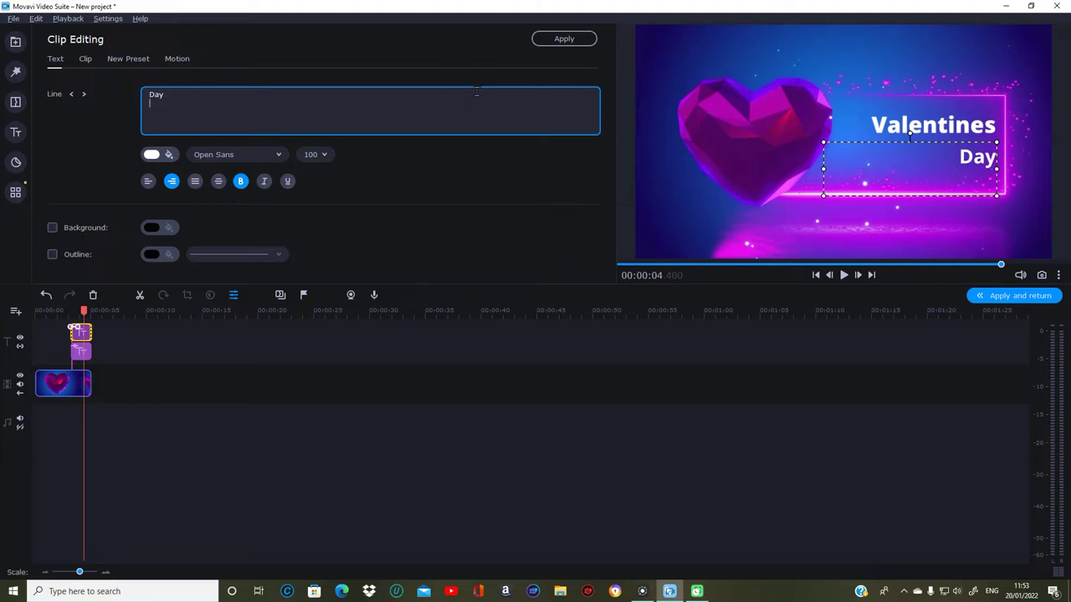
{"action": "key", "text": "BackSpace"}
{"action": "left_click", "coordinate": [574, 40]}
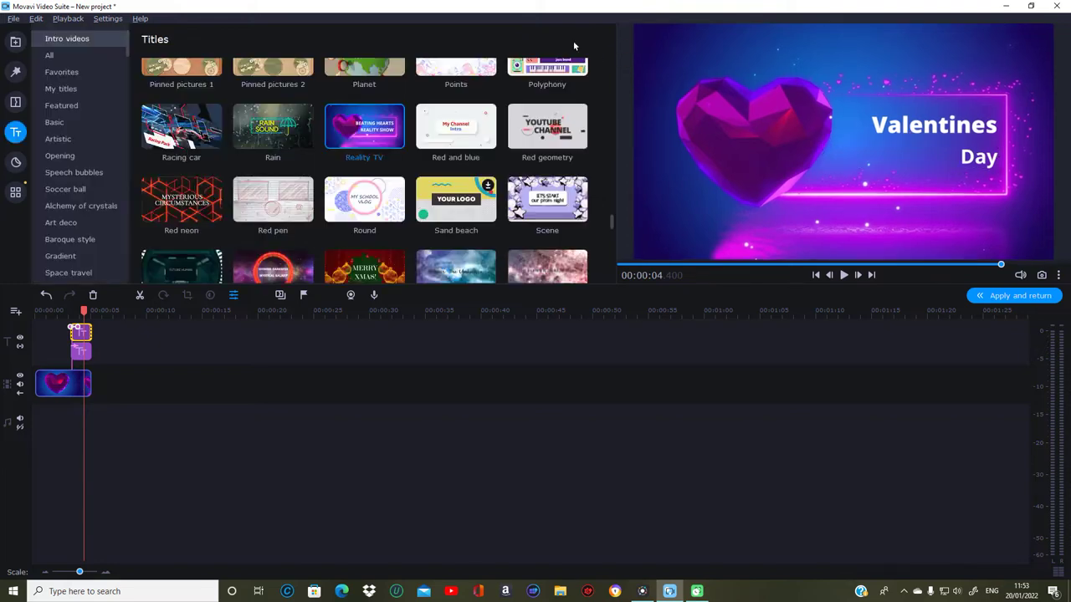
Step: Apply the title changes, return to the main timeline and preview the intro leading into the Valentine's Day clip
{"action": "left_click", "coordinate": [1003, 299]}
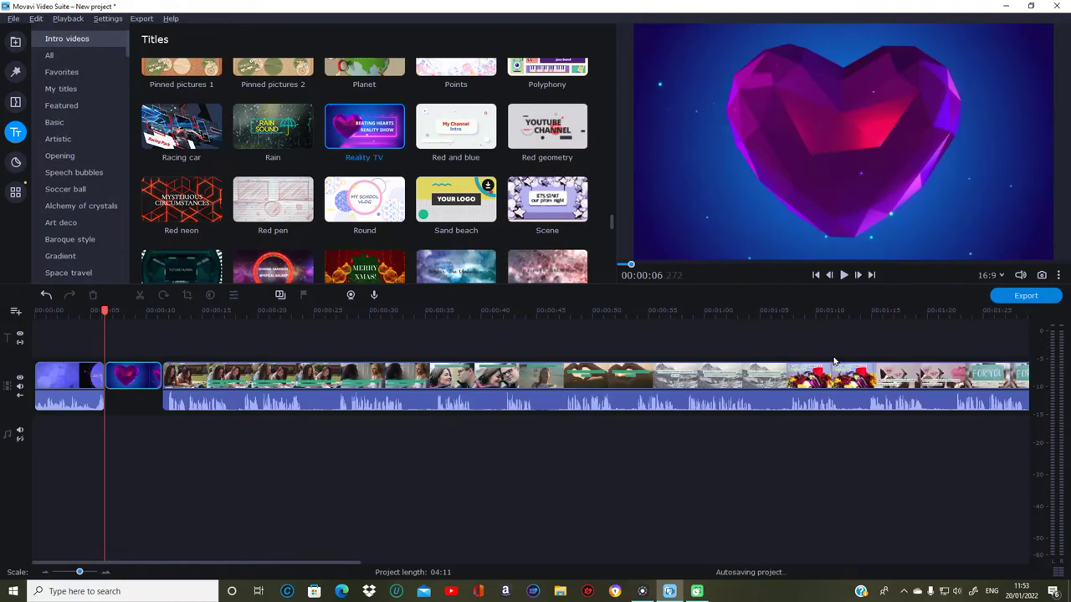
{"action": "left_click", "coordinate": [843, 275]}
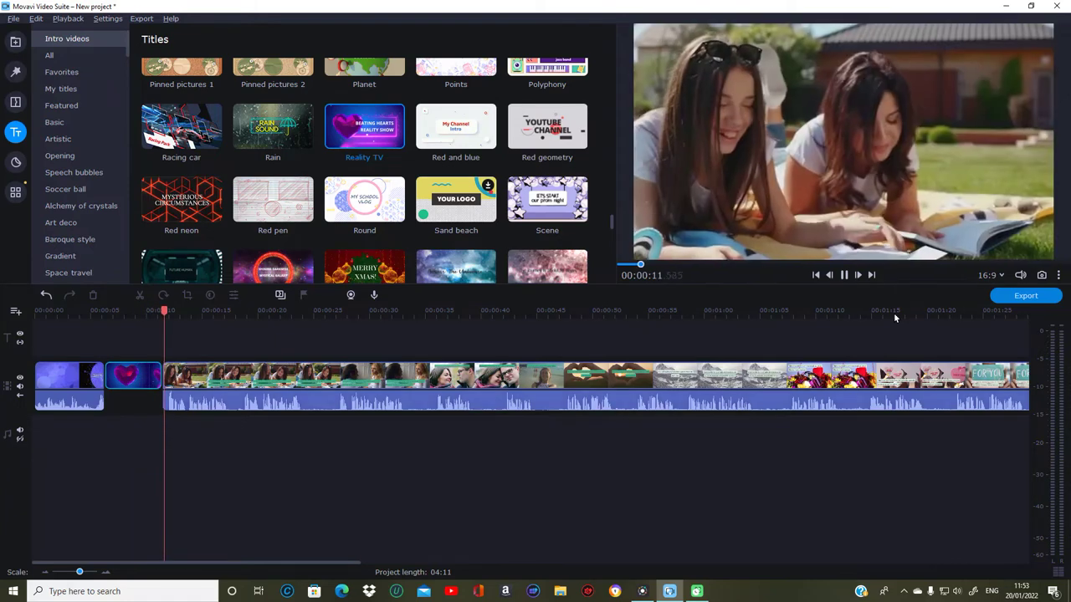
{"action": "left_click", "coordinate": [842, 274]}
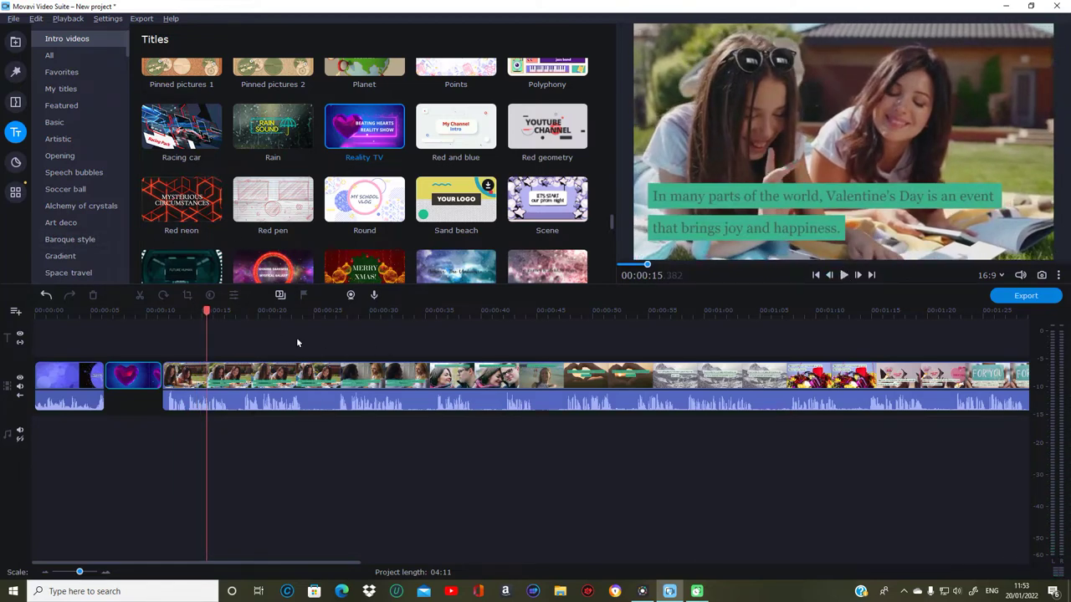
{"action": "left_click_drag", "start_coordinate": [207, 312], "coordinate": [52, 311]}
{"action": "left_click", "coordinate": [350, 311]}
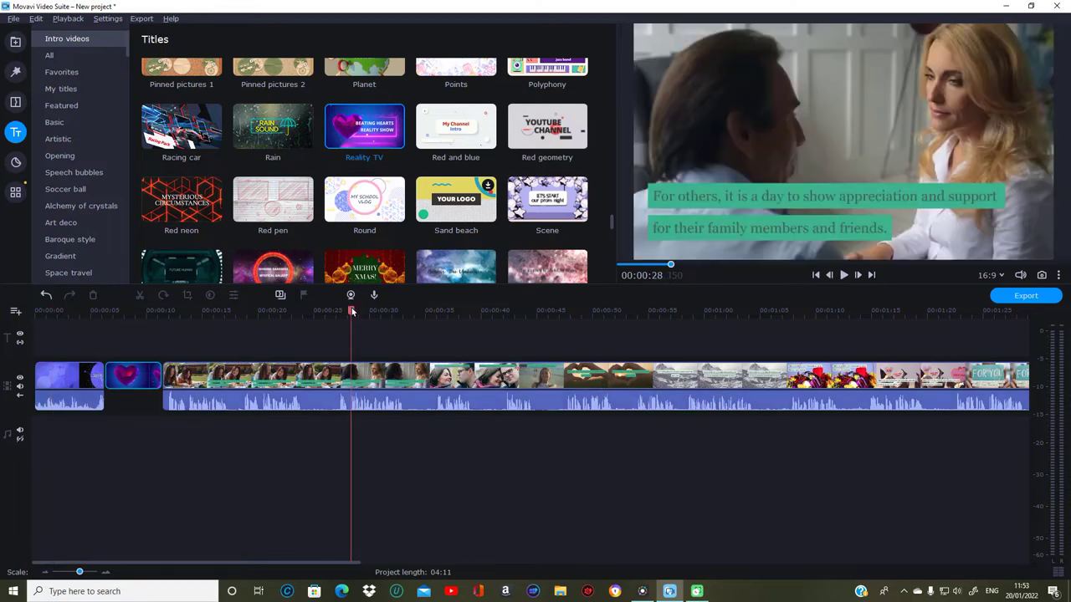
{"action": "left_click_drag", "start_coordinate": [352, 311], "coordinate": [281, 321]}
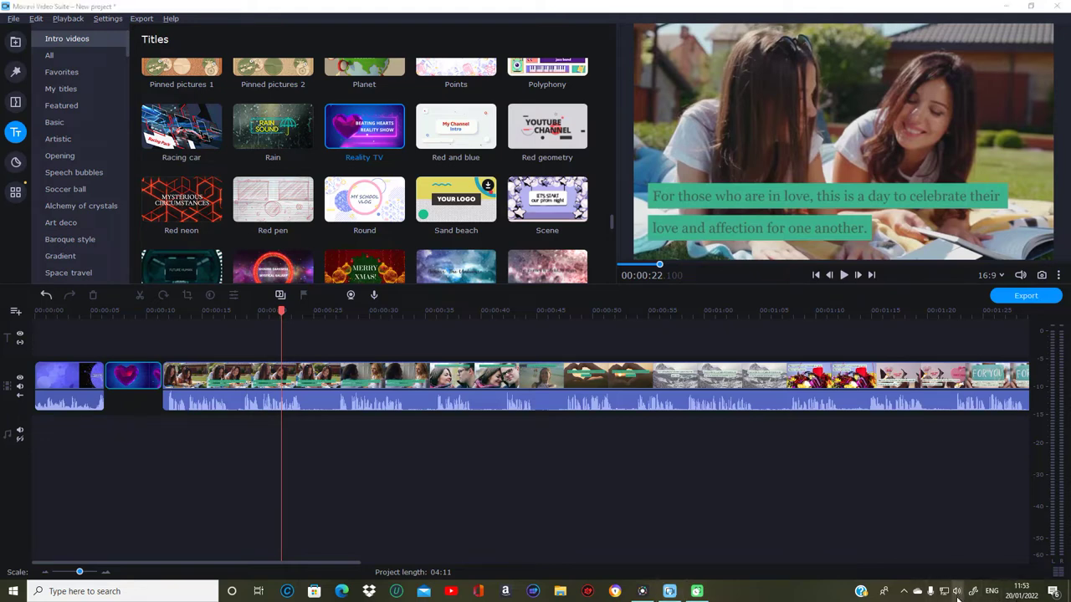
Step: Set the system speaker volume to 75 and replay the opening of the Valentine's Day clip from 00:00:12
{"action": "left_click", "coordinate": [956, 592]}
{"action": "left_click_drag", "start_coordinate": [971, 572], "coordinate": [1003, 567]}
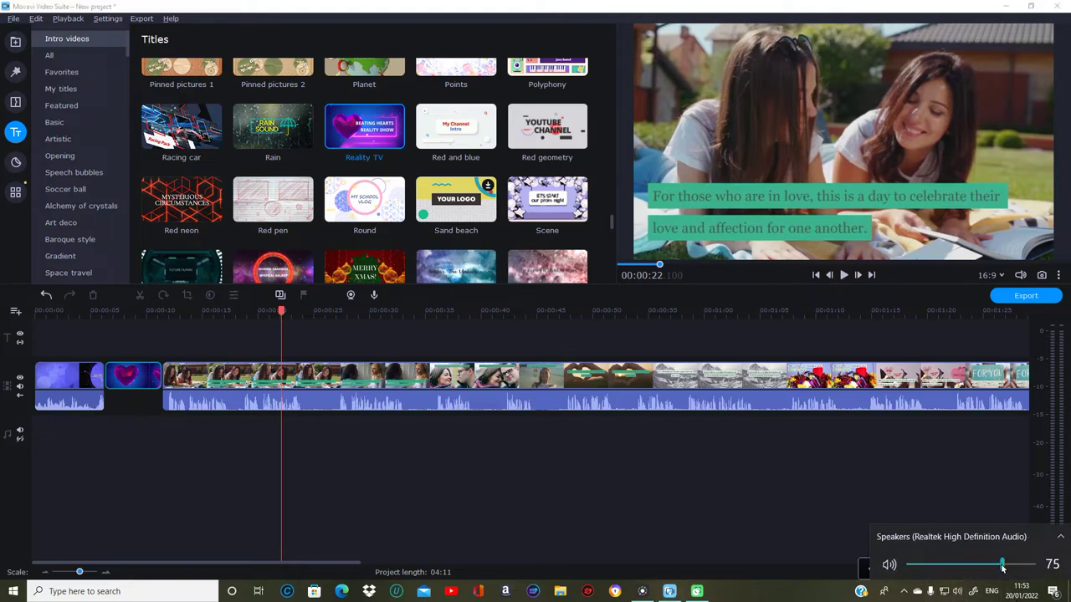
{"action": "left_click", "coordinate": [843, 274]}
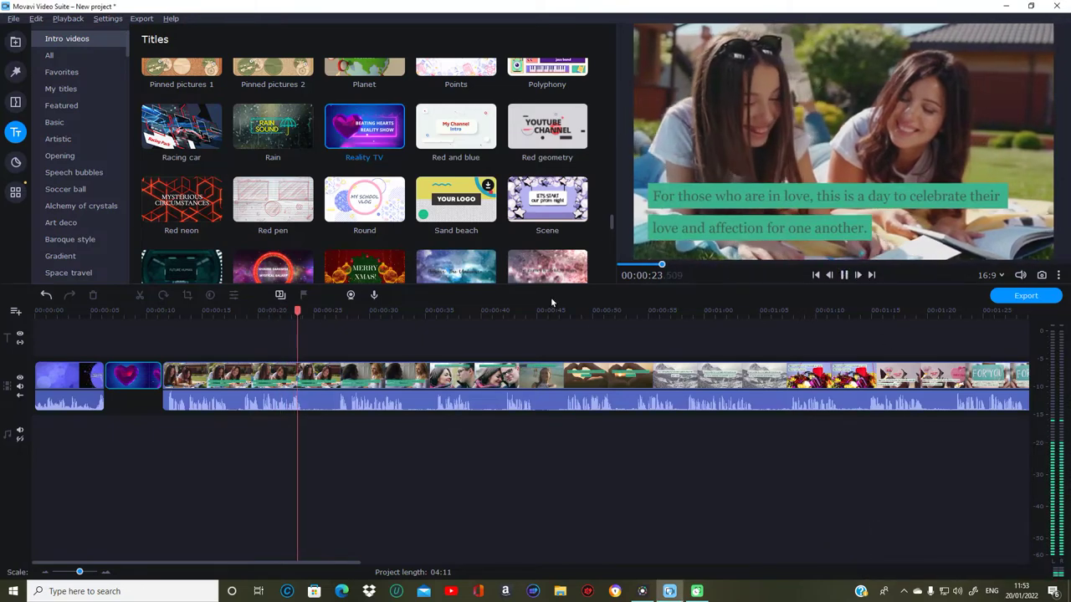
{"action": "left_click_drag", "start_coordinate": [303, 309], "coordinate": [167, 310]}
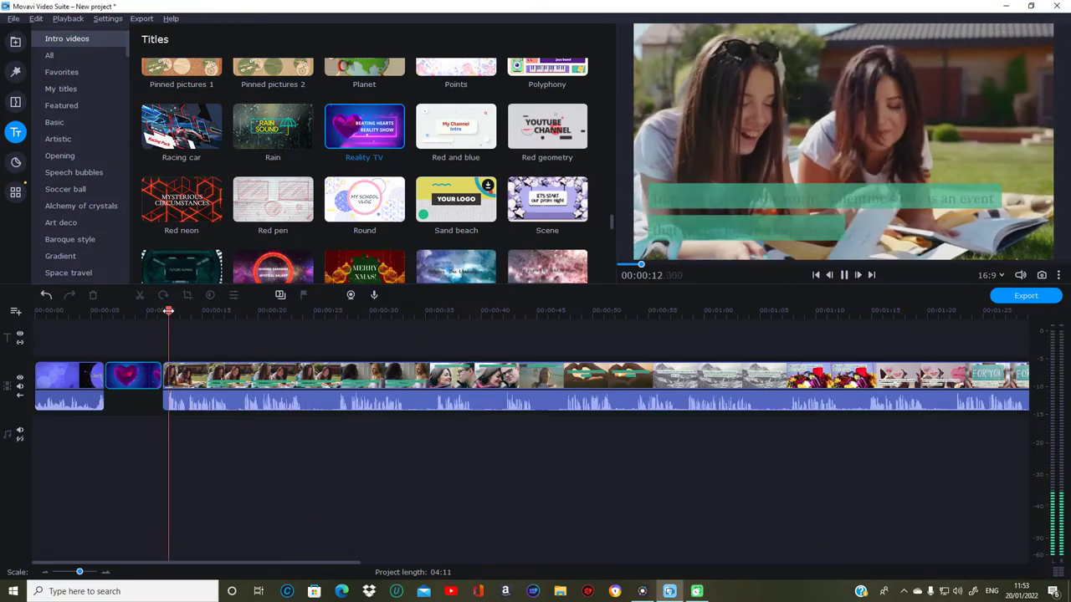
{"action": "left_click", "coordinate": [843, 274]}
{"action": "left_click", "coordinate": [845, 278]}
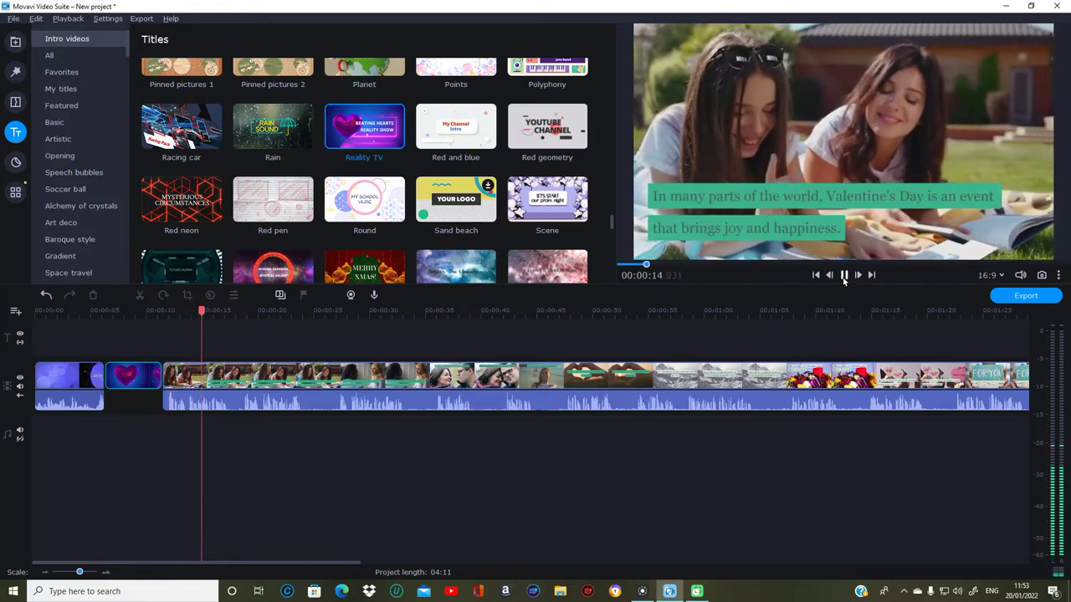
{"action": "key", "text": "space"}
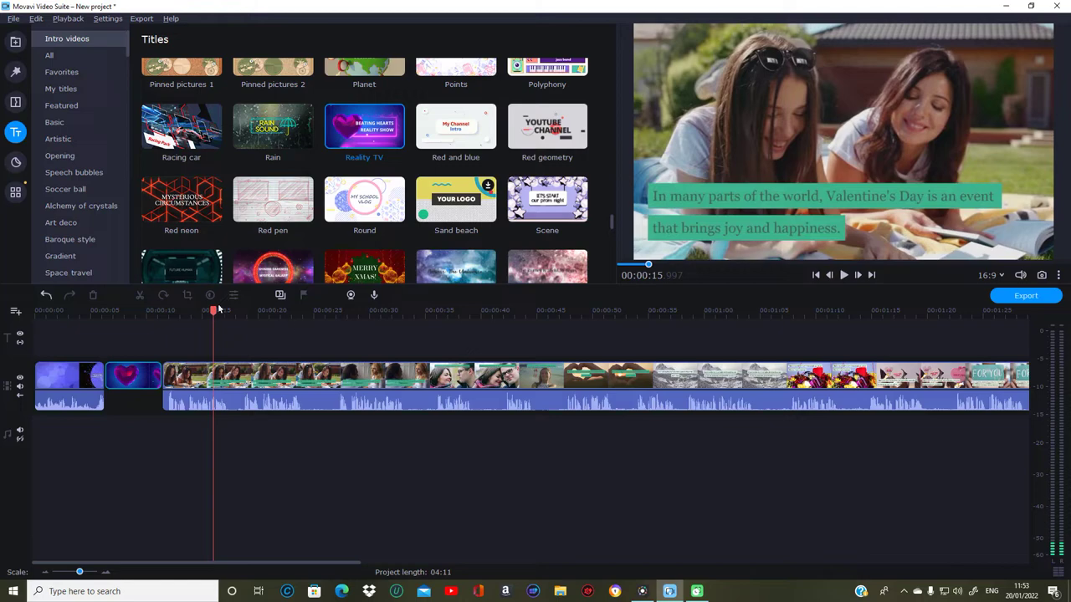
Step: Insert another Reality TV intro template between the Valentine's Day clip and the outro, at about 00:04:06.121
{"action": "left_click_drag", "start_coordinate": [213, 310], "coordinate": [142, 326]}
{"action": "left_click_drag", "start_coordinate": [326, 566], "coordinate": [928, 512]}
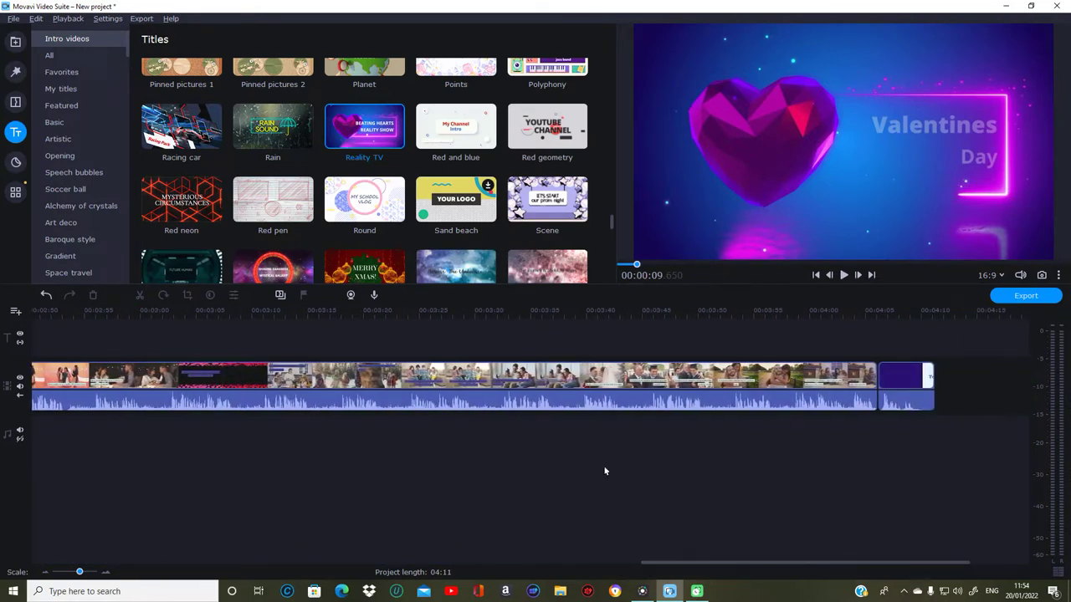
{"action": "left_click_drag", "start_coordinate": [365, 130], "coordinate": [867, 371]}
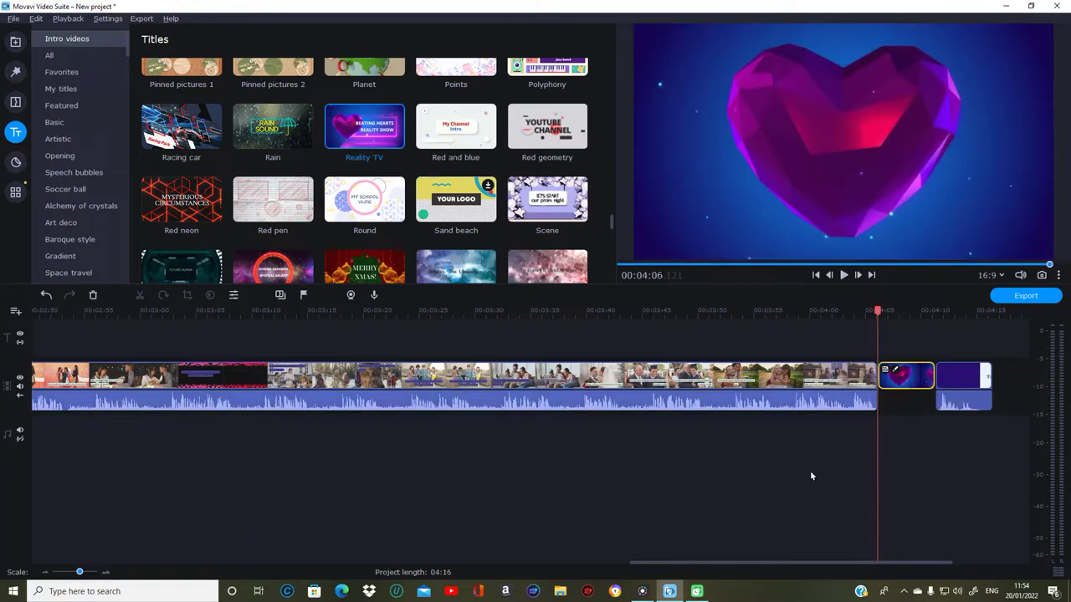
Step: Preview the titles of the second Reality TV intro before the outro and open that clip for editing
{"action": "left_click", "coordinate": [665, 566]}
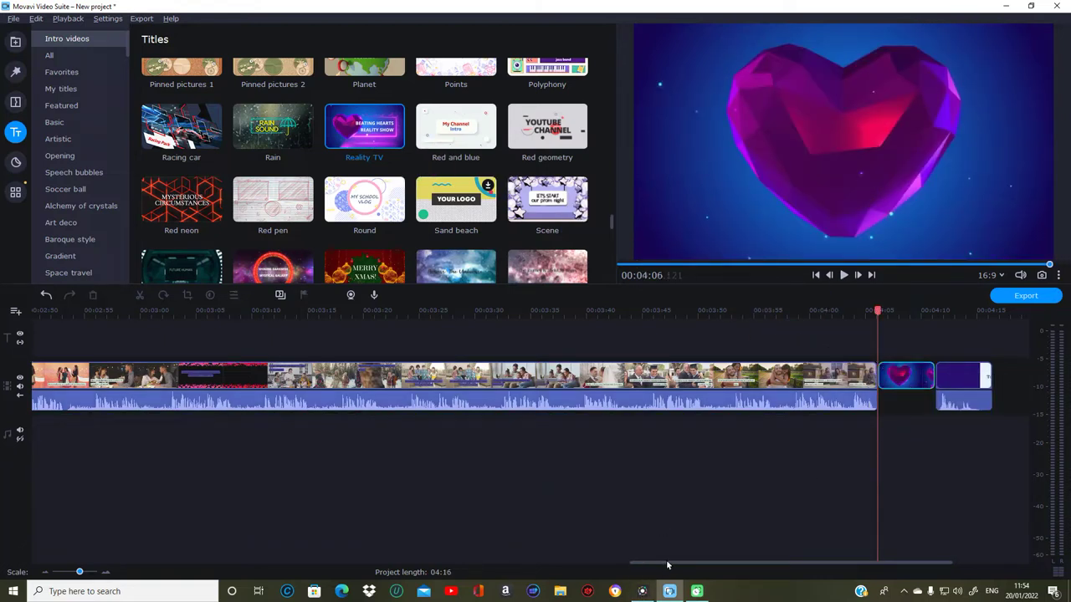
{"action": "left_click_drag", "start_coordinate": [771, 566], "coordinate": [848, 566]}
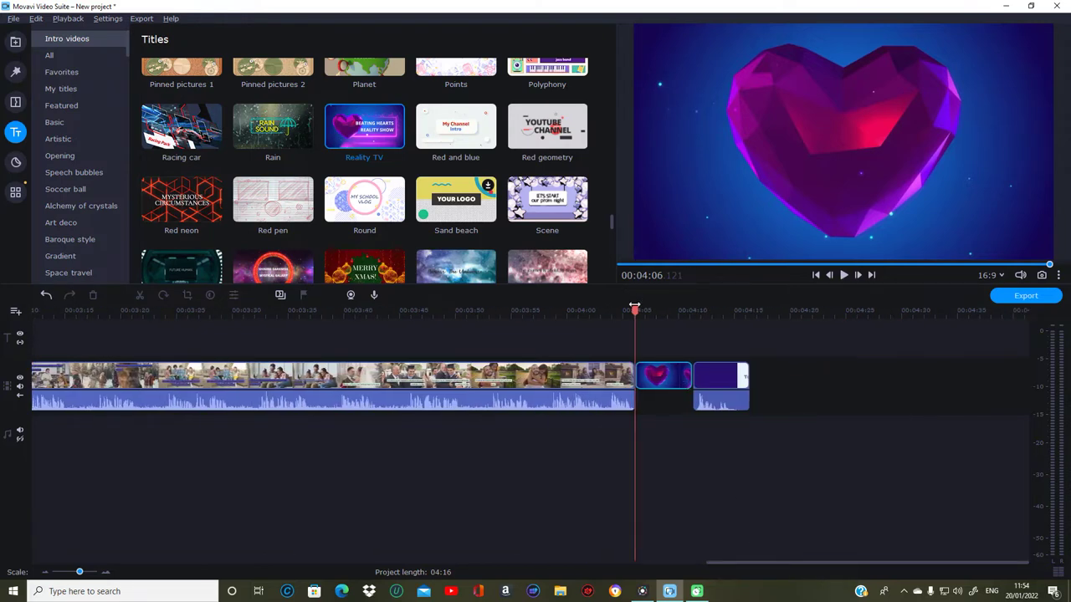
{"action": "left_click_drag", "start_coordinate": [634, 311], "coordinate": [677, 311]}
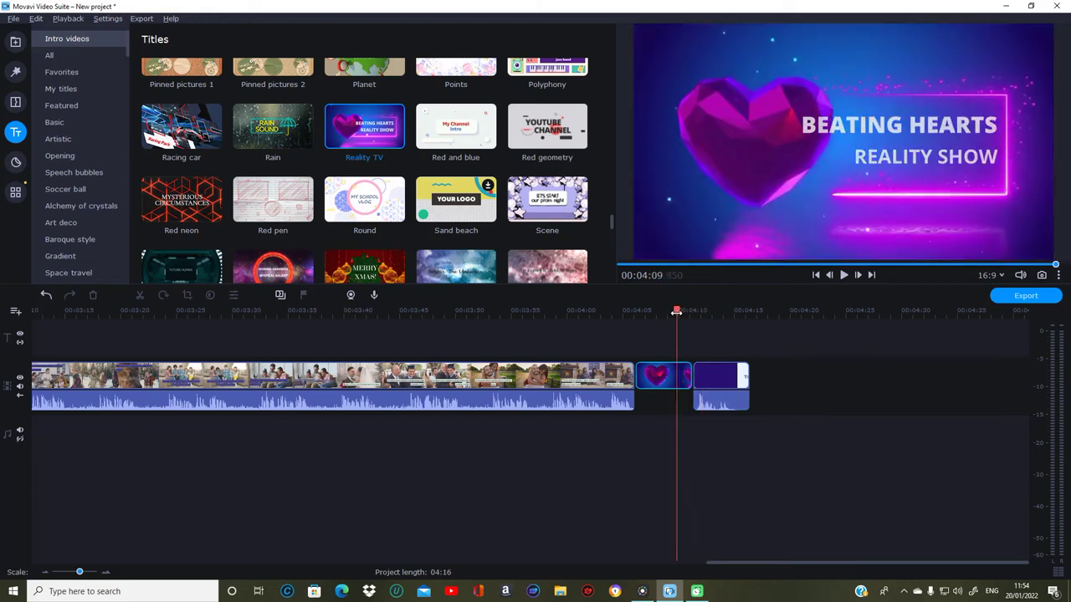
{"action": "left_click", "coordinate": [661, 383]}
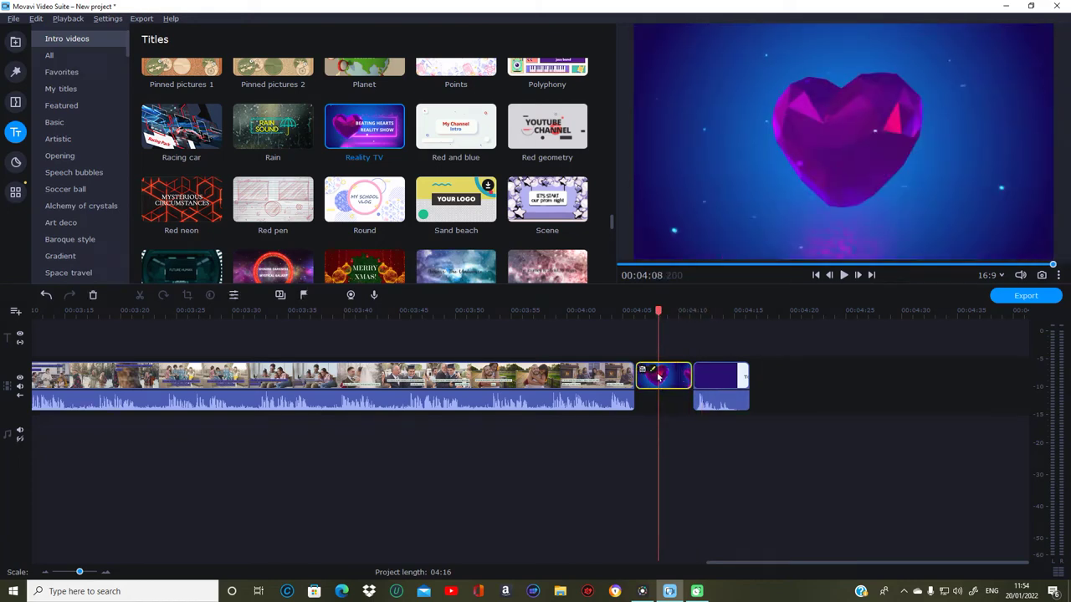
{"action": "double_click", "coordinate": [651, 375]}
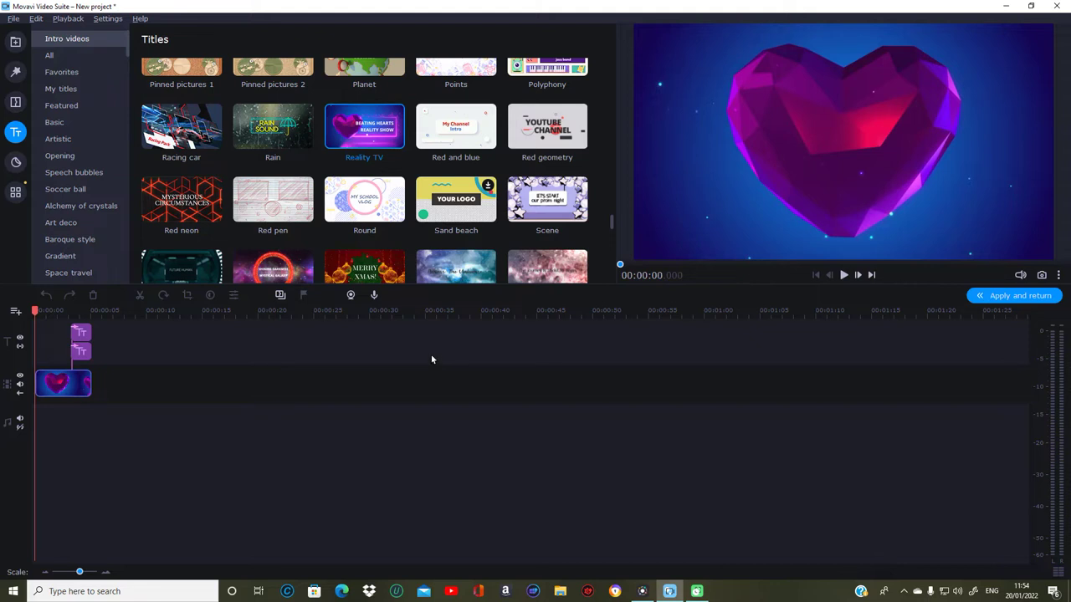
Step: Move both title clips earlier on the titles track, to about 00:00:01.234, clear of the intro's final frames
{"action": "left_click", "coordinate": [118, 397]}
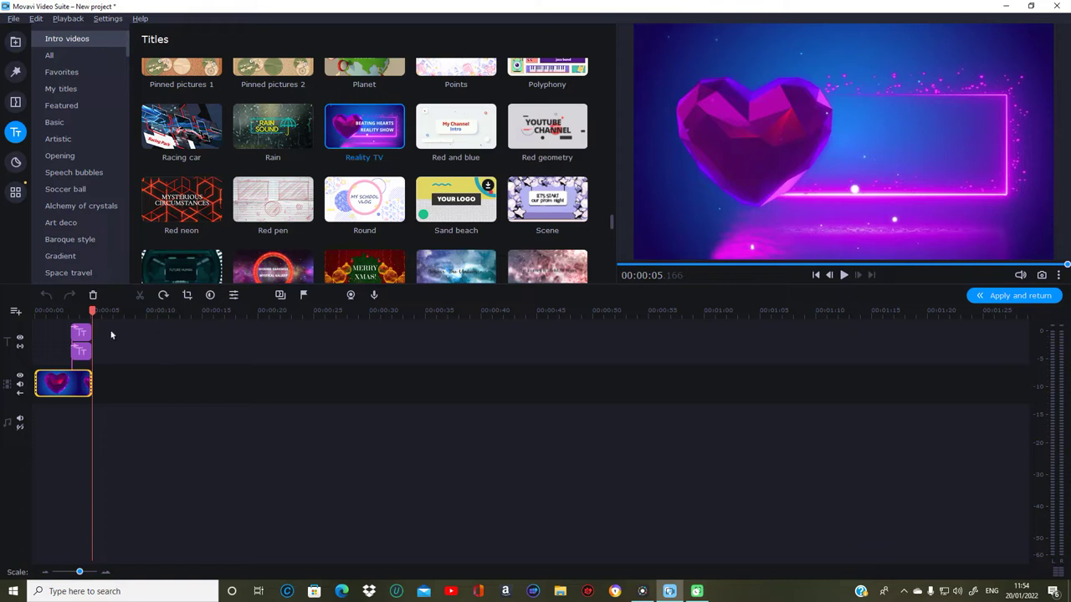
{"action": "left_click_drag", "start_coordinate": [84, 334], "coordinate": [54, 353]}
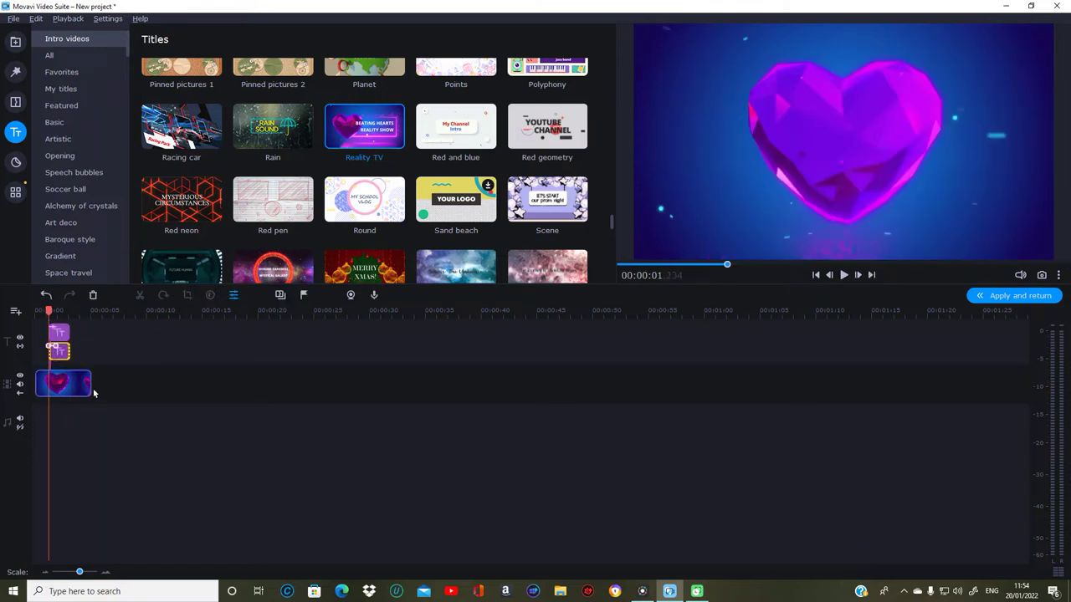
Step: Save a snapshot of the text-free heart frame at 00:00:04.950 to the Desktop as Snapshot.png
{"action": "left_click", "coordinate": [86, 313]}
{"action": "mouse_move", "coordinate": [87, 311]}
{"action": "left_mouse_down"}
{"action": "mouse_move", "coordinate": [69, 311]}
{"action": "mouse_move", "coordinate": [89, 312]}
{"action": "left_mouse_up"}
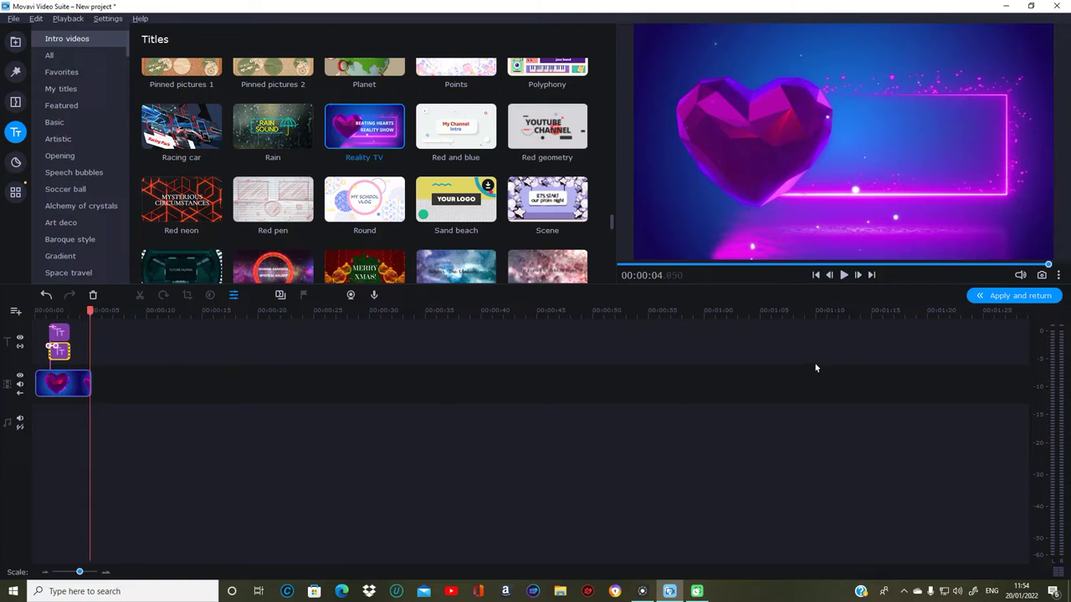
{"action": "left_click", "coordinate": [1041, 276]}
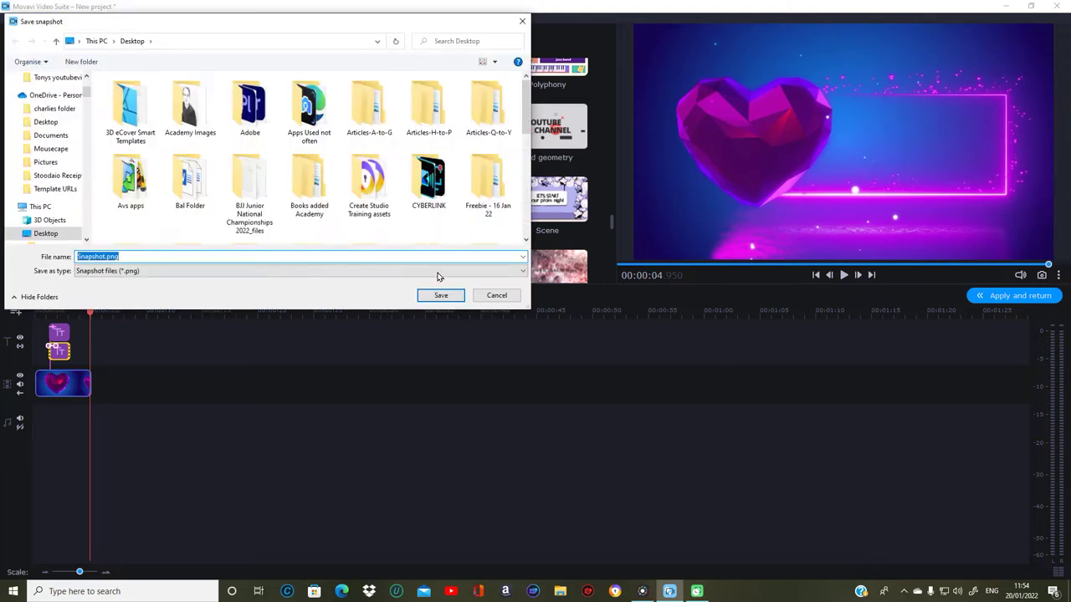
{"action": "left_click", "coordinate": [441, 297]}
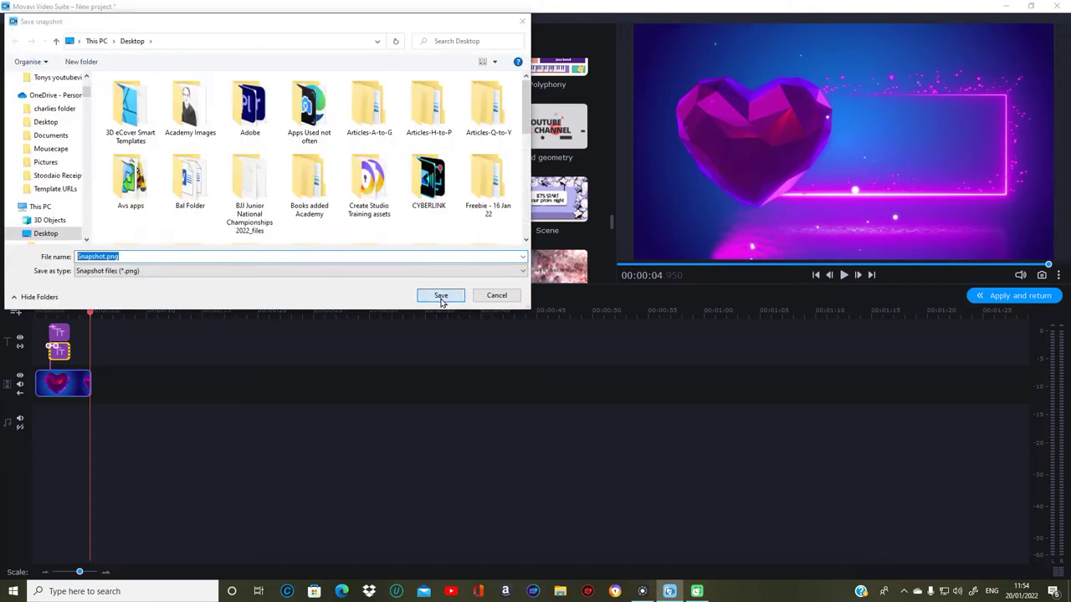
{"action": "left_click", "coordinate": [558, 296]}
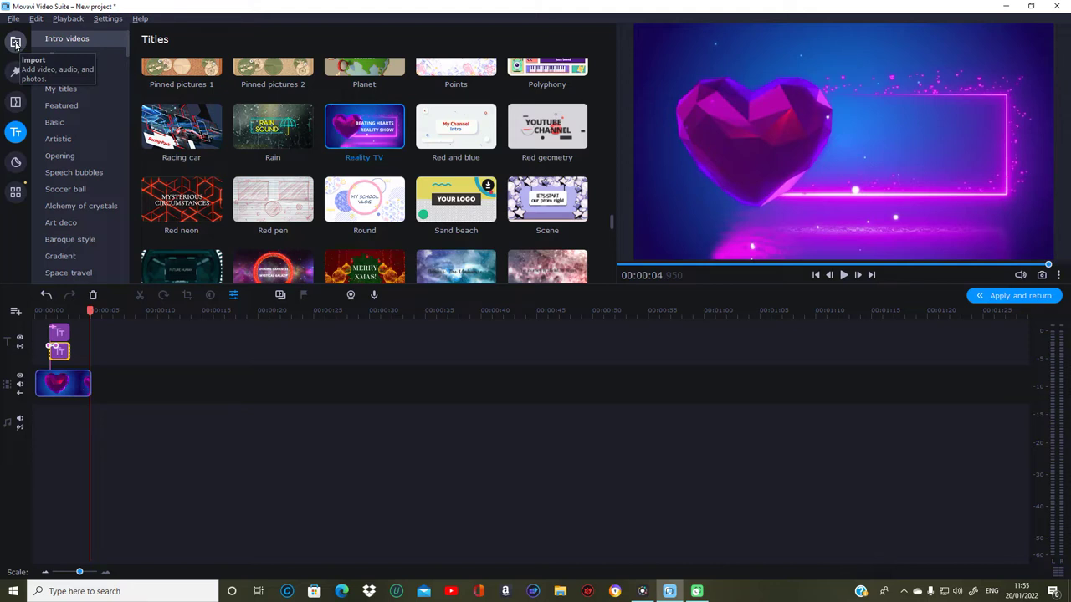
Step: Import Snapshot.png from the Desktop folder into the media bin
{"action": "left_click", "coordinate": [15, 43]}
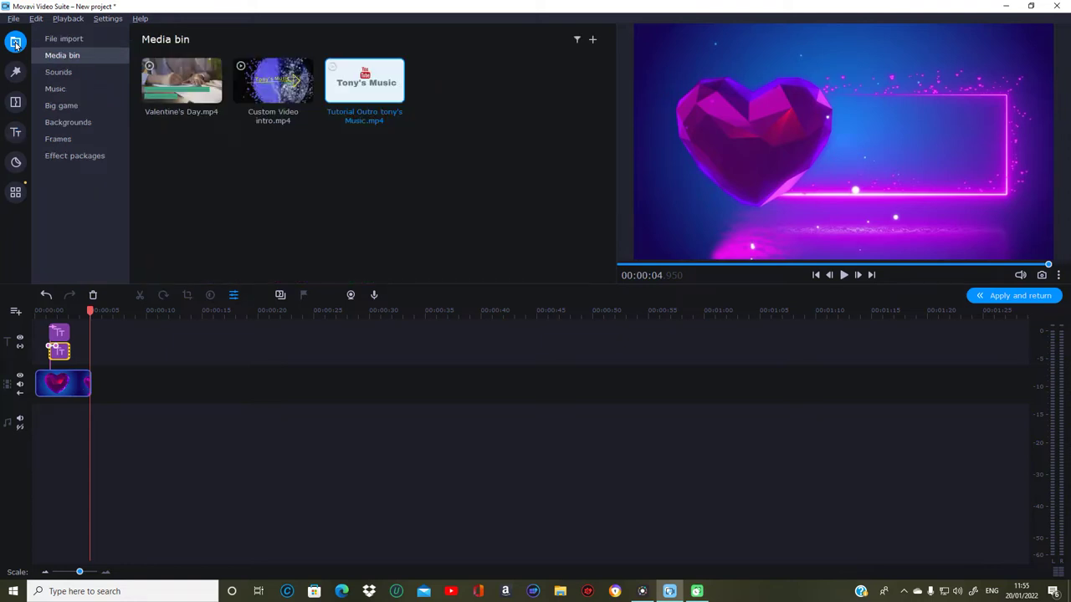
{"action": "right_click", "coordinate": [455, 132]}
{"action": "left_click", "coordinate": [510, 145]}
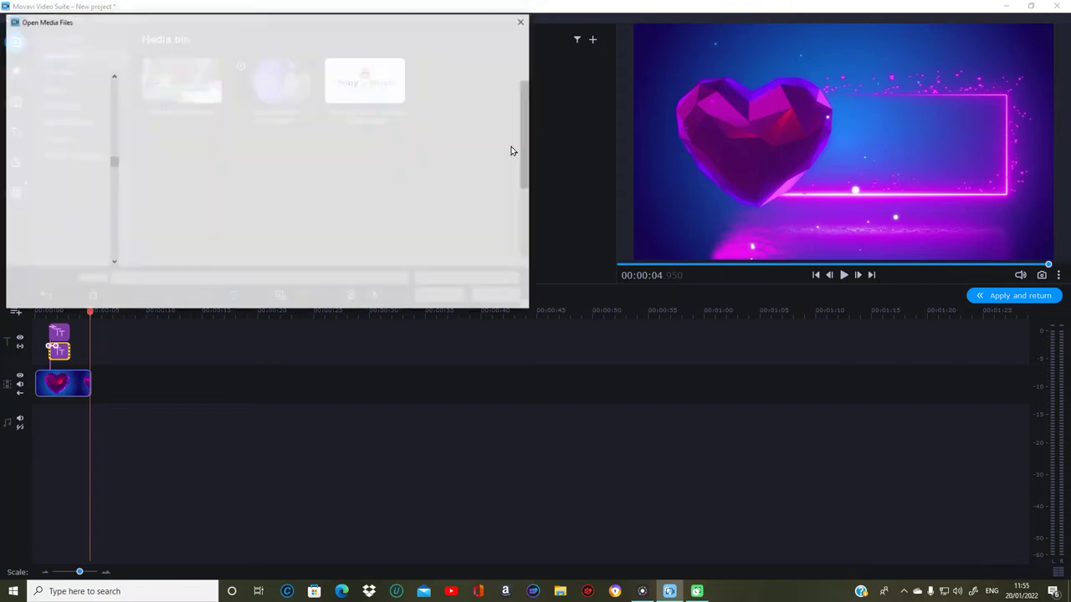
{"action": "mouse_move", "coordinate": [526, 151]}
{"action": "left_mouse_down"}
{"action": "mouse_move", "coordinate": [527, 212]}
{"action": "mouse_move", "coordinate": [525, 157]}
{"action": "left_mouse_up"}
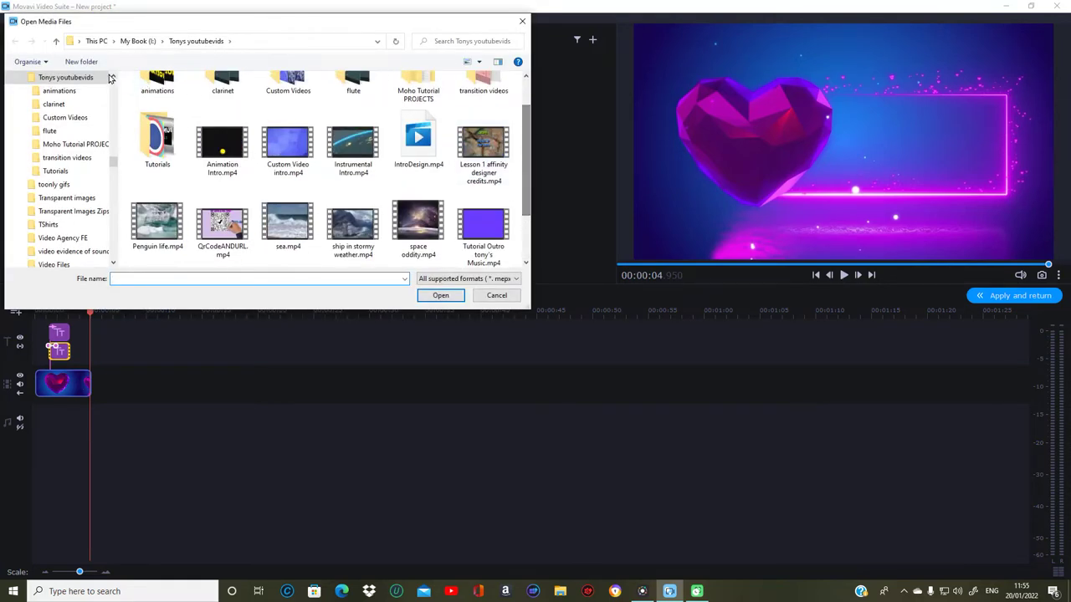
{"action": "left_click", "coordinate": [96, 41]}
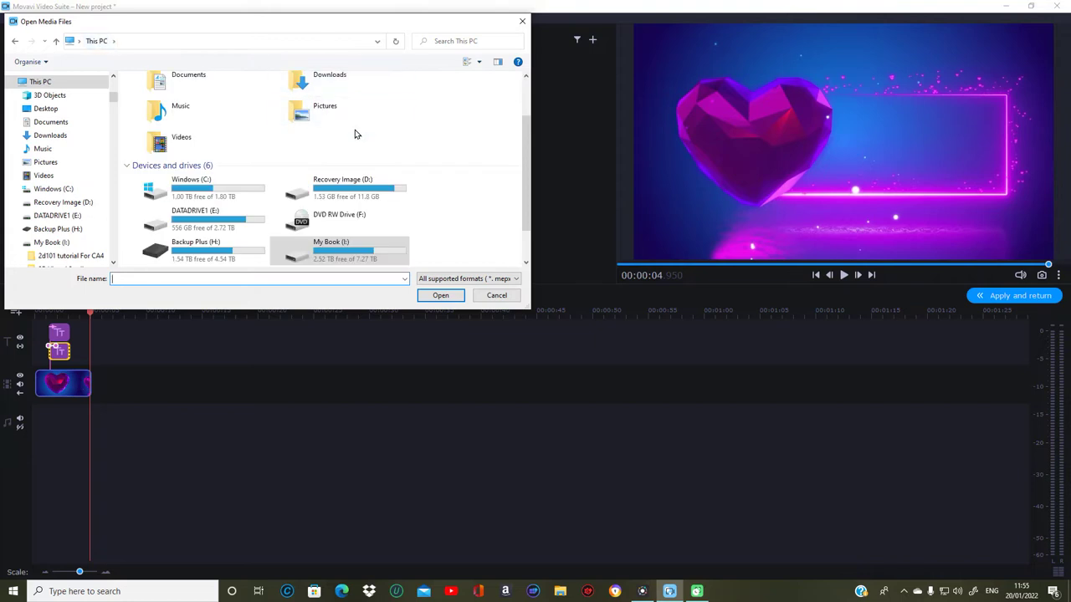
{"action": "double_click", "coordinate": [324, 102]}
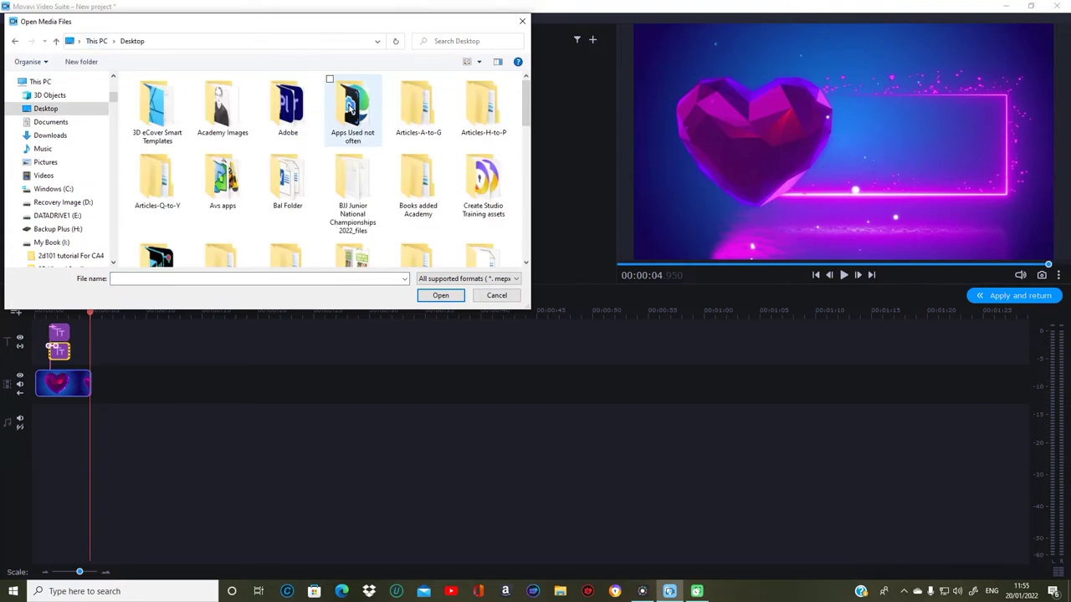
{"action": "scroll", "coordinate": [469, 167], "scroll_direction": "down", "scroll_amount": 10}
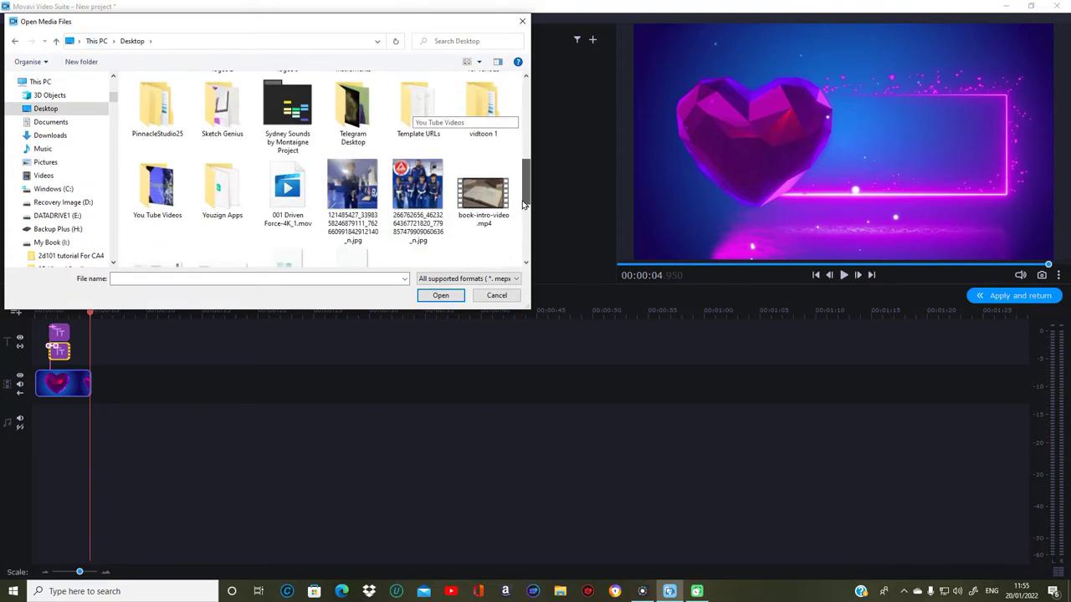
{"action": "left_click", "coordinate": [482, 169]}
{"action": "left_click", "coordinate": [441, 295]}
Step: Place Snapshot.png directly after the heart clip on the video track and extend it to about 00:00:39.866
{"action": "left_click_drag", "start_coordinate": [456, 81], "coordinate": [111, 368]}
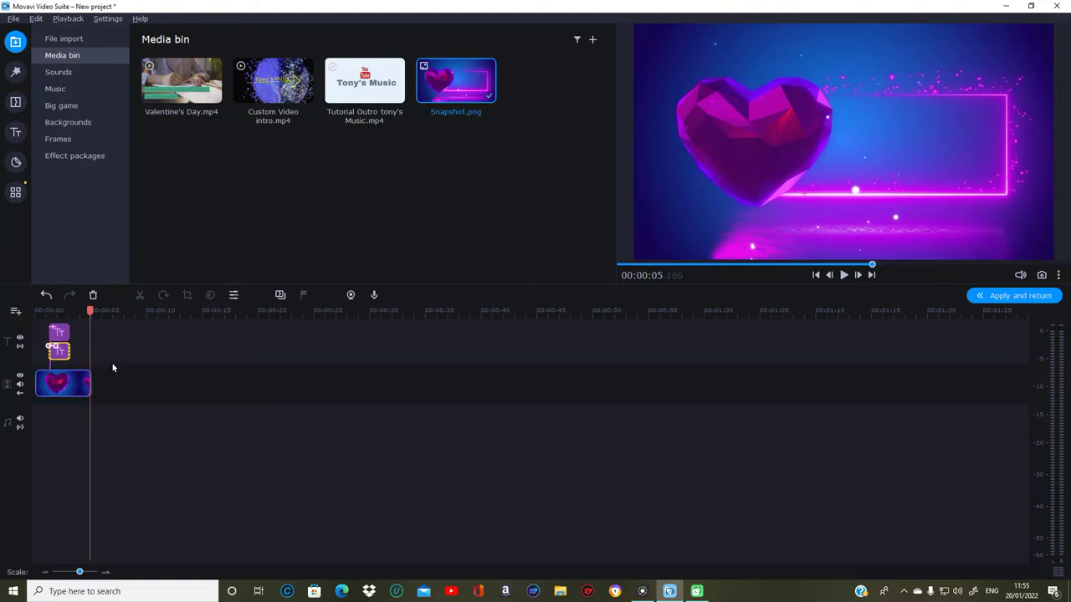
{"action": "left_click_drag", "start_coordinate": [135, 390], "coordinate": [431, 396]}
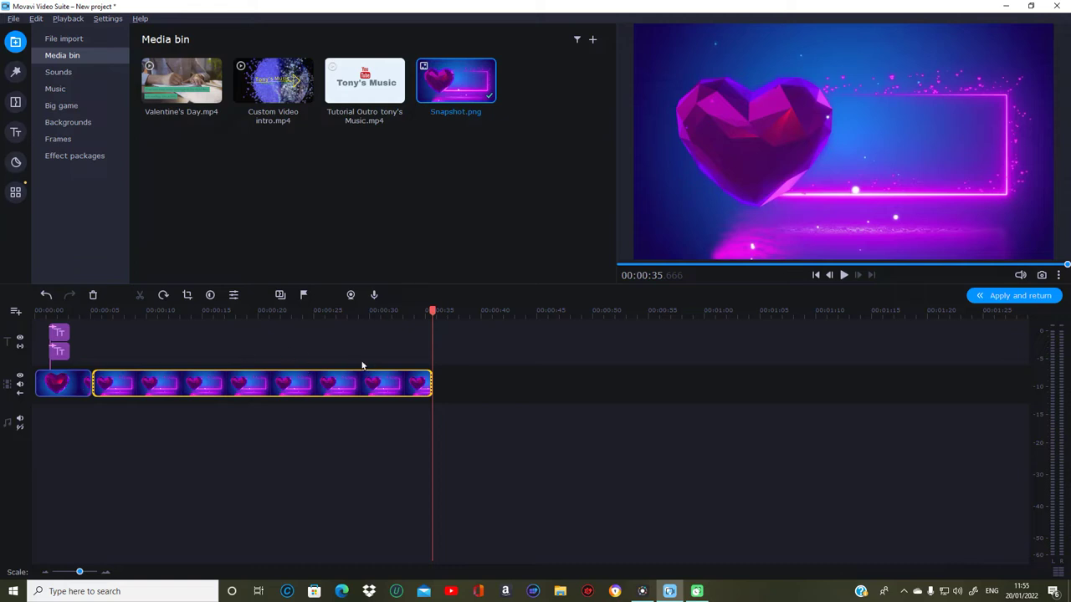
{"action": "left_click_drag", "start_coordinate": [431, 383], "coordinate": [478, 384]}
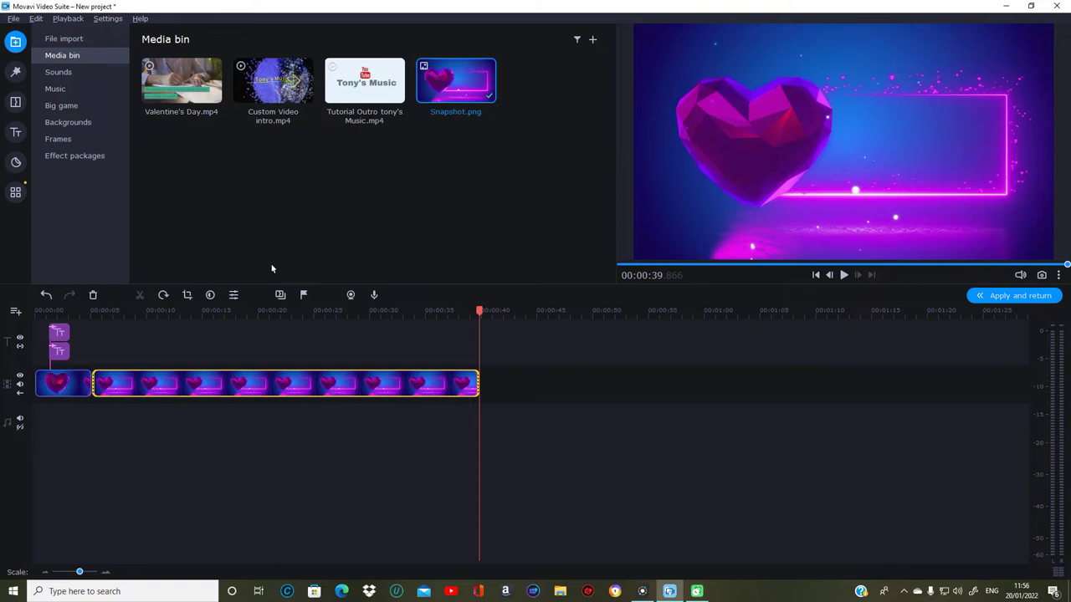
Step: Add the saved Credits 1_01 title to the titles track above the start of the Snapshot.png clip
{"action": "left_click", "coordinate": [16, 132]}
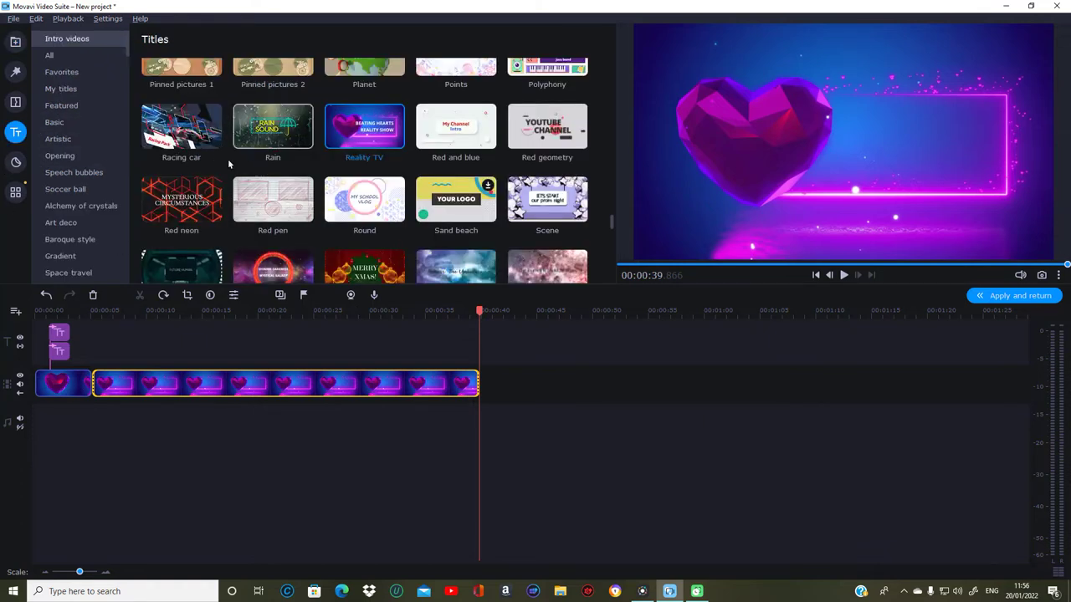
{"action": "left_click", "coordinate": [92, 90]}
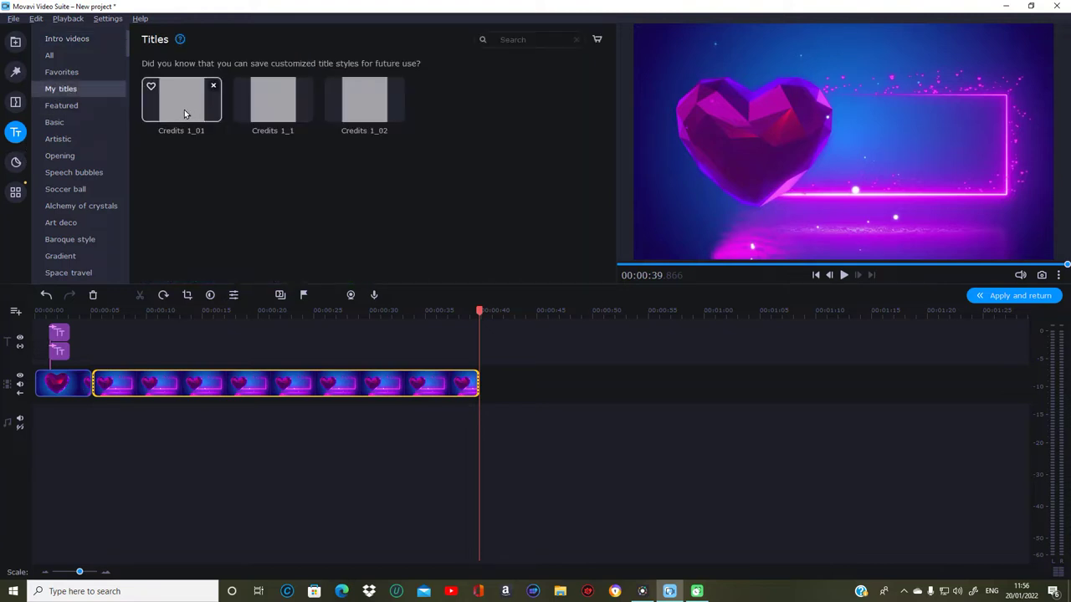
{"action": "left_click_drag", "start_coordinate": [185, 114], "coordinate": [148, 335]}
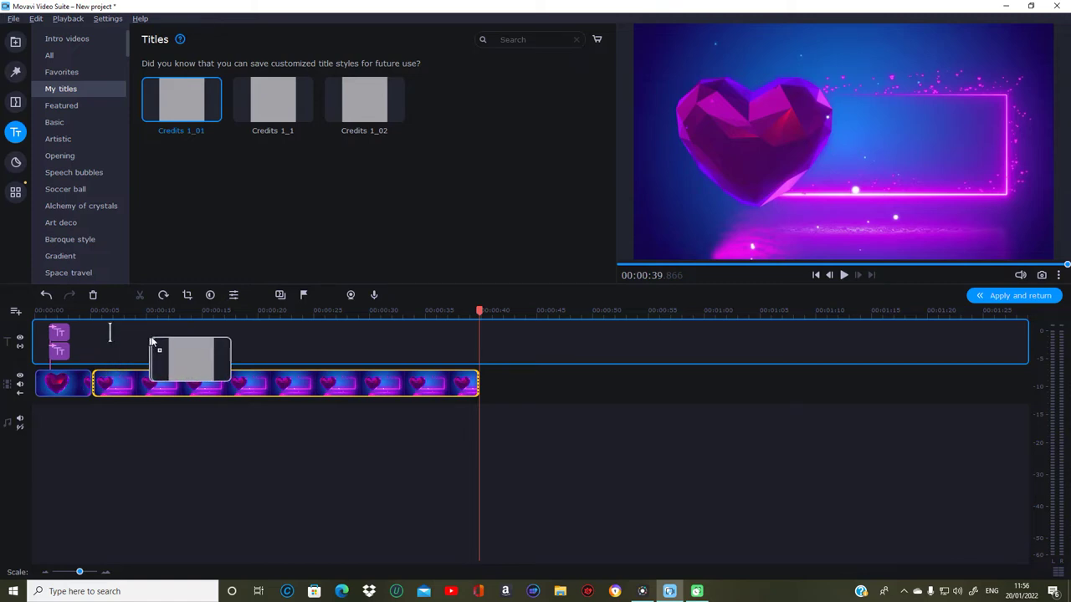
Step: Stretch the credits title on the titles track so it runs from about 00:00:04.350 to 00:00:36.150
{"action": "double_click", "coordinate": [168, 337]}
{"action": "left_click", "coordinate": [172, 337]}
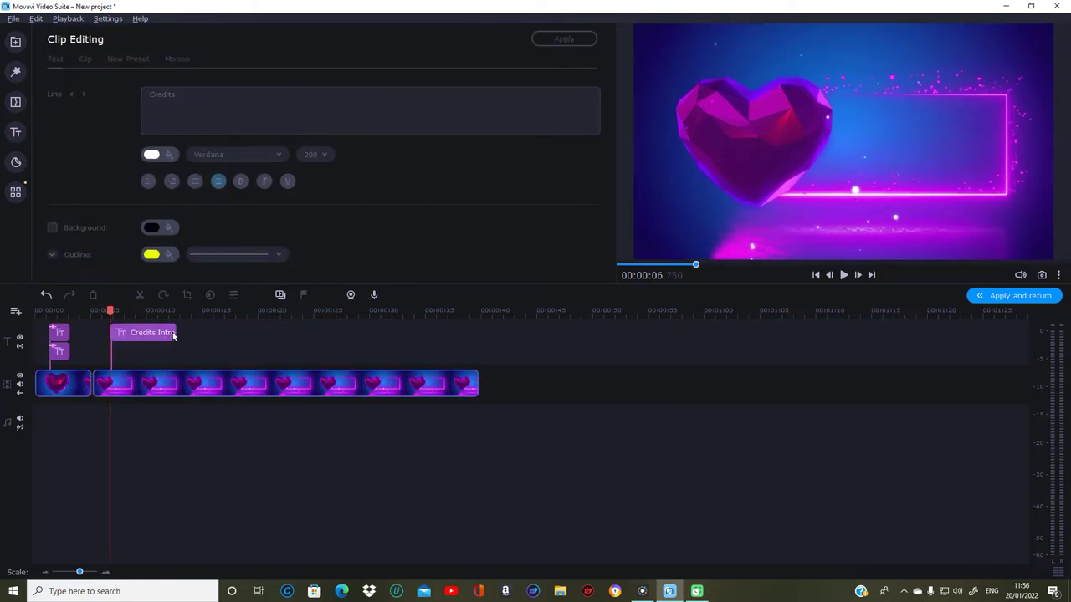
{"action": "left_click_drag", "start_coordinate": [175, 333], "coordinate": [437, 334]}
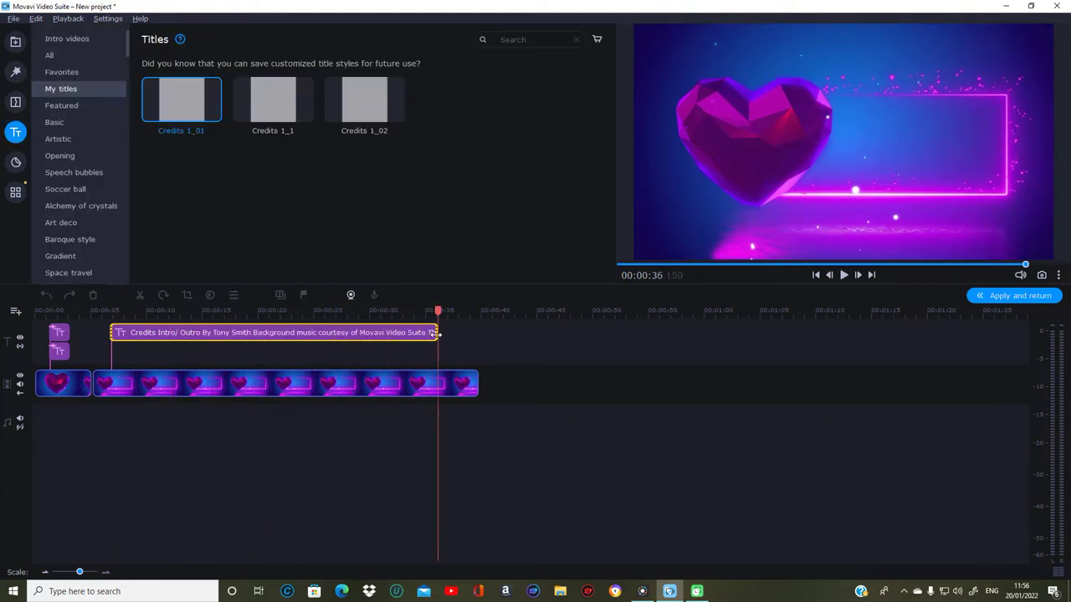
{"action": "left_click_drag", "start_coordinate": [111, 333], "coordinate": [84, 332]}
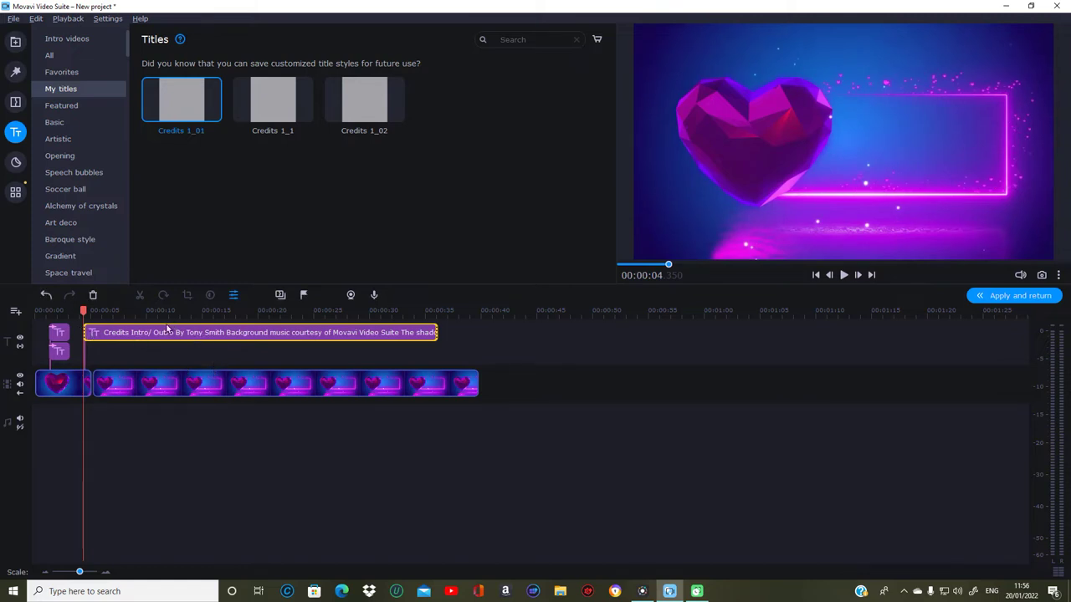
Step: Set the font of the credits title's "Credits" heading to Open Sans, matching the REALITY SHOW title
{"action": "double_click", "coordinate": [65, 335]}
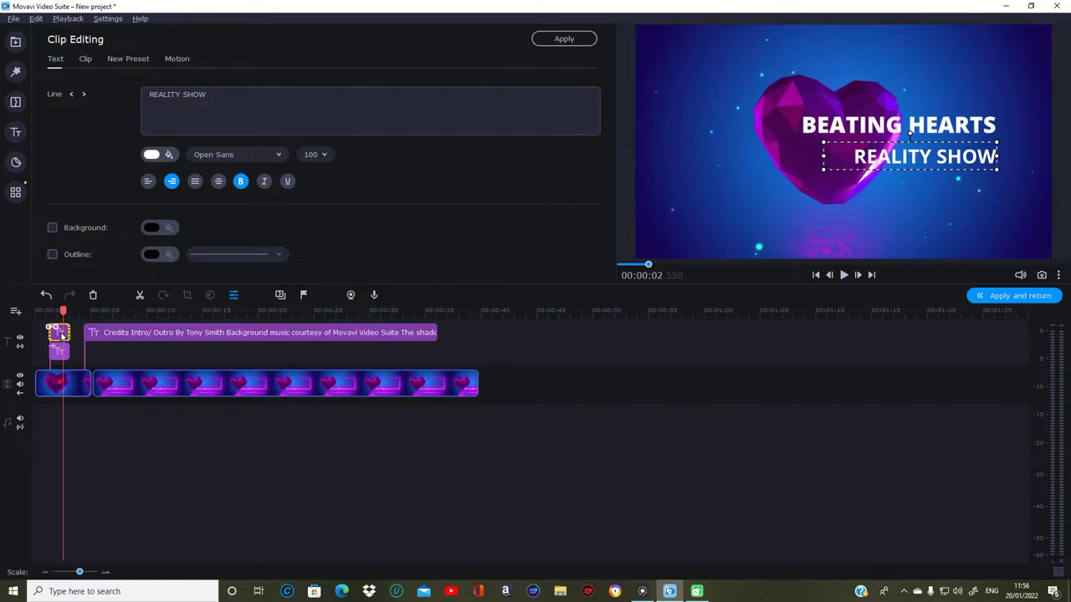
{"action": "double_click", "coordinate": [149, 339]}
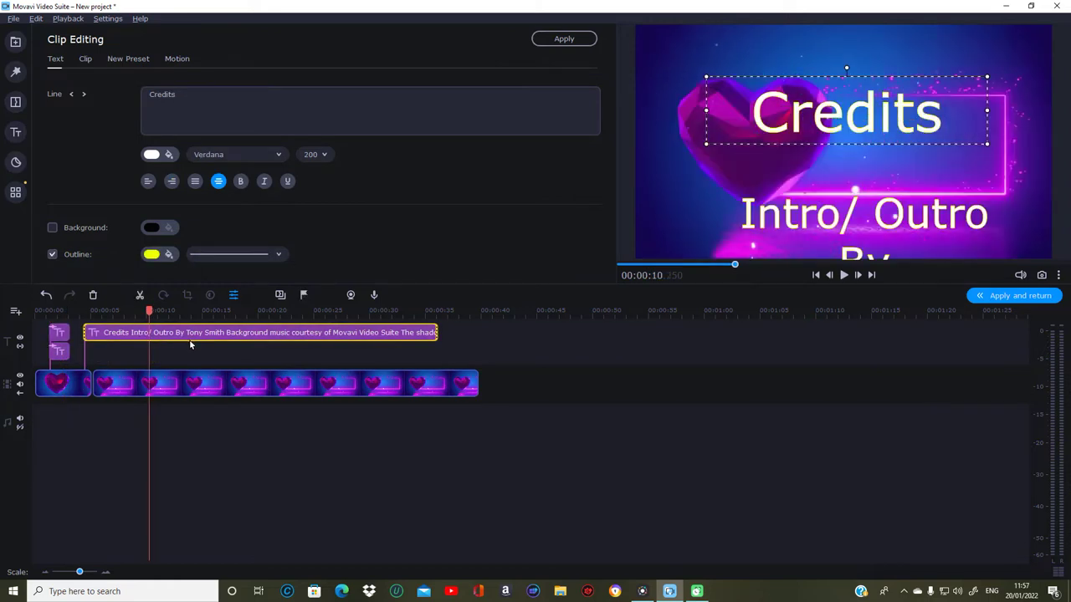
{"action": "left_click", "coordinate": [280, 155]}
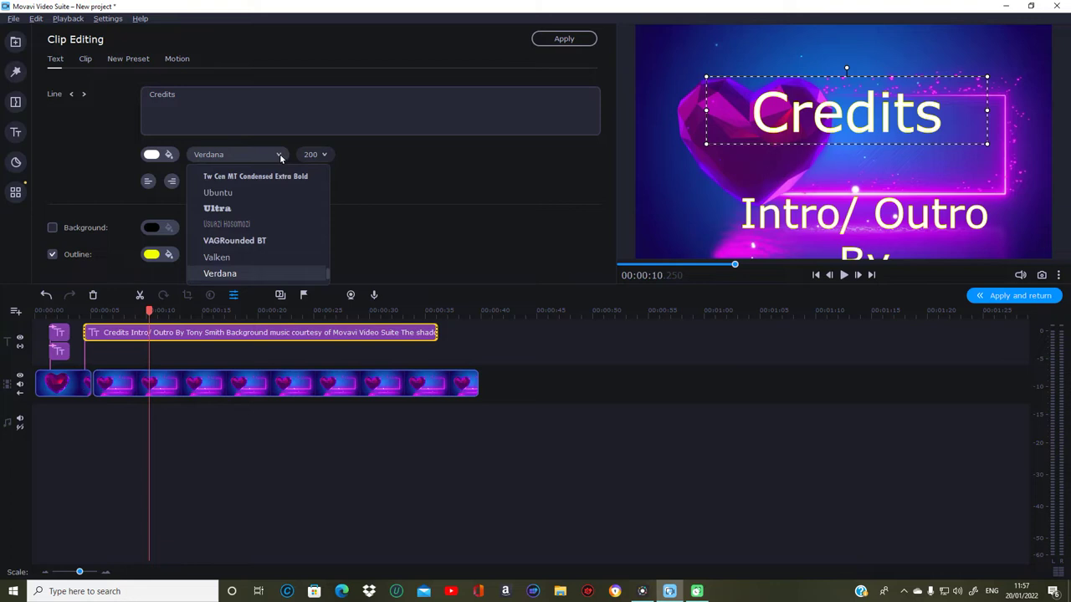
{"action": "scroll", "coordinate": [286, 248], "scroll_direction": "up", "scroll_amount": 3}
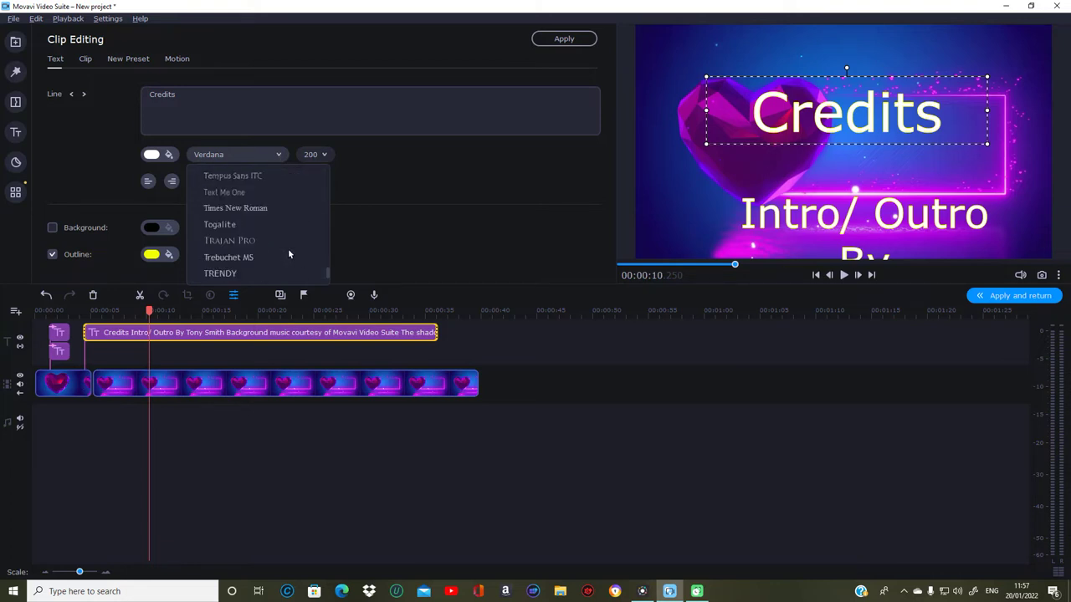
{"action": "scroll", "coordinate": [288, 249], "scroll_direction": "up", "scroll_amount": 5}
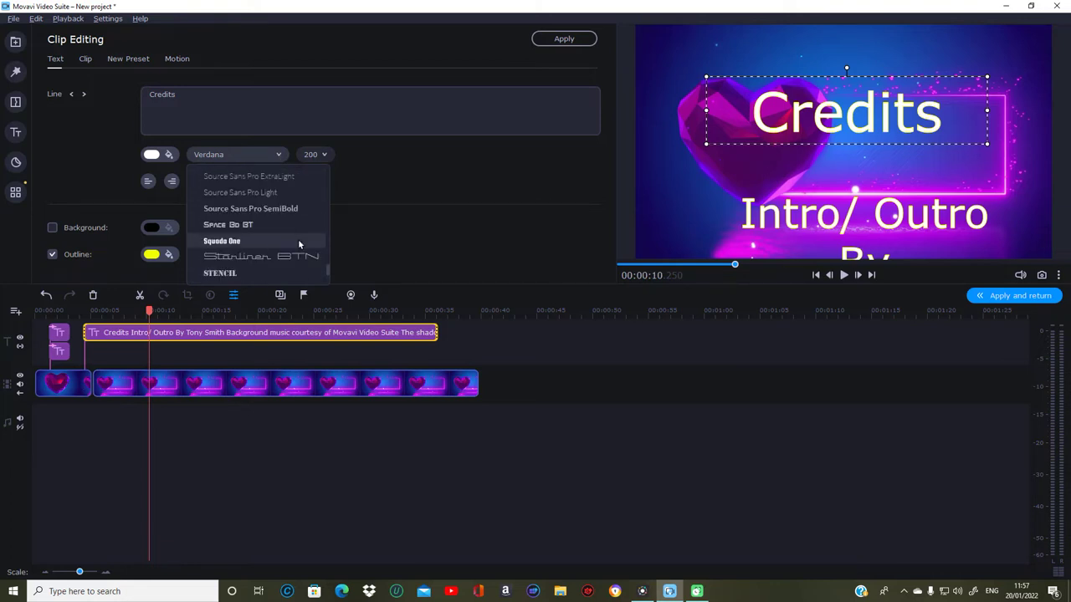
{"action": "scroll", "coordinate": [294, 238], "scroll_direction": "up", "scroll_amount": 2}
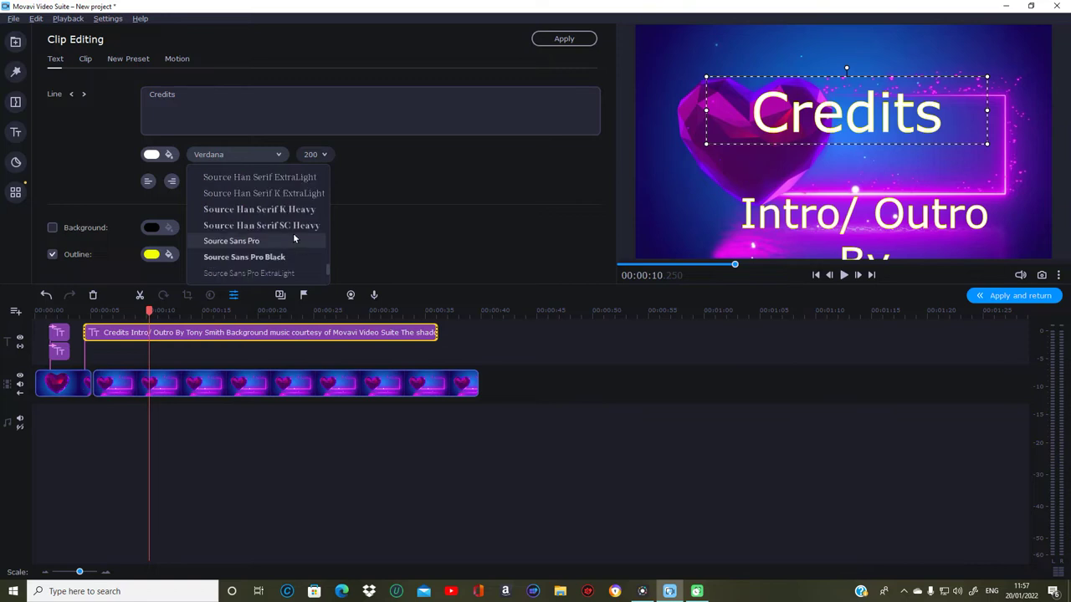
{"action": "scroll", "coordinate": [287, 239], "scroll_direction": "up", "scroll_amount": 3}
{"action": "scroll", "coordinate": [288, 240], "scroll_direction": "up", "scroll_amount": 2}
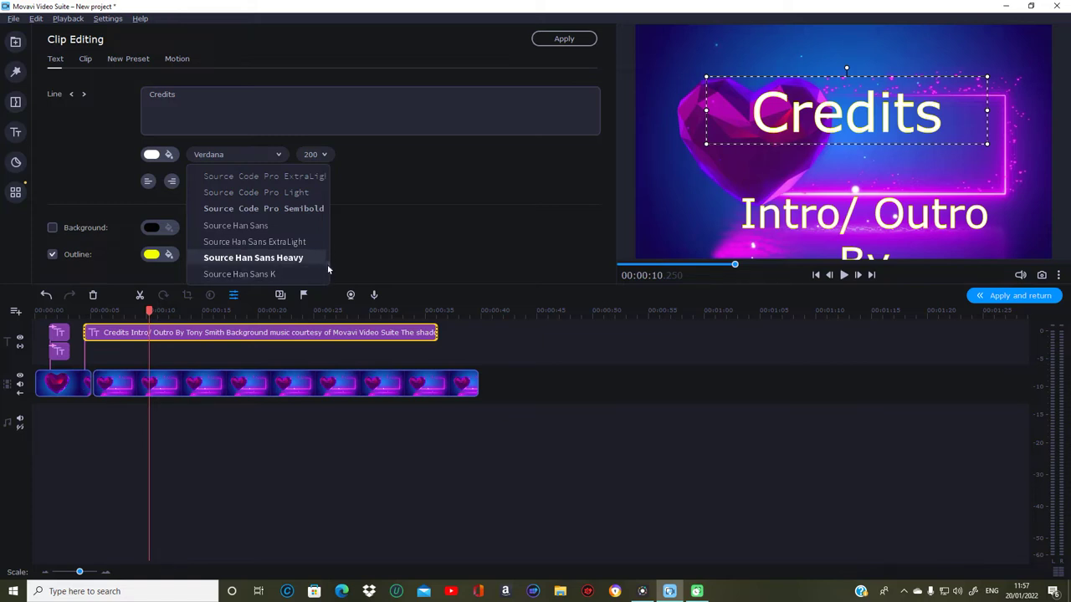
{"action": "left_click_drag", "start_coordinate": [326, 263], "coordinate": [329, 253]}
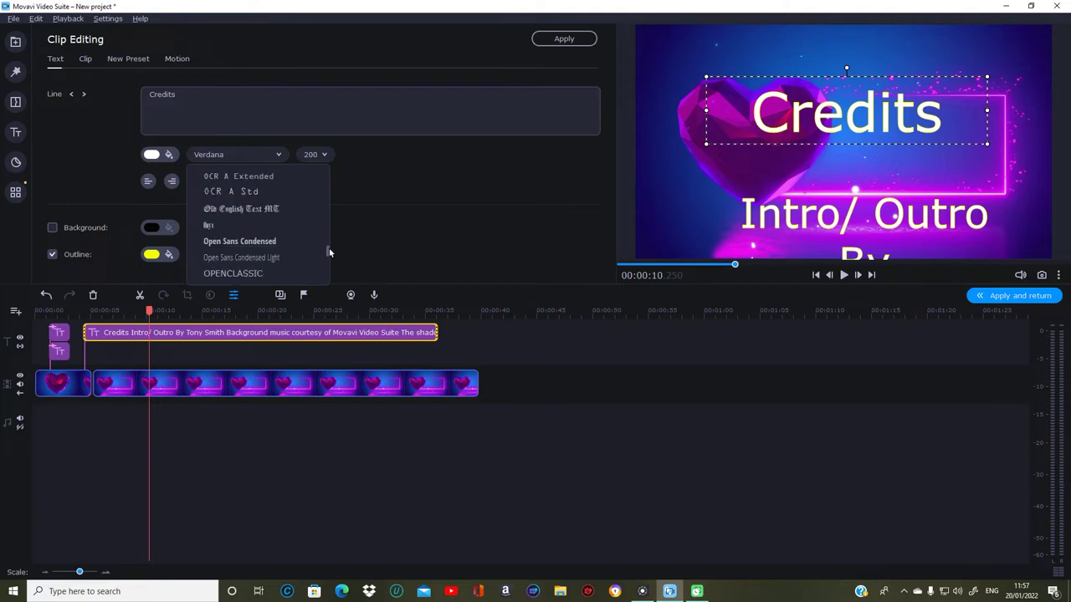
{"action": "scroll", "coordinate": [302, 252], "scroll_direction": "up", "scroll_amount": 2}
{"action": "scroll", "coordinate": [302, 251], "scroll_direction": "down", "scroll_amount": 2}
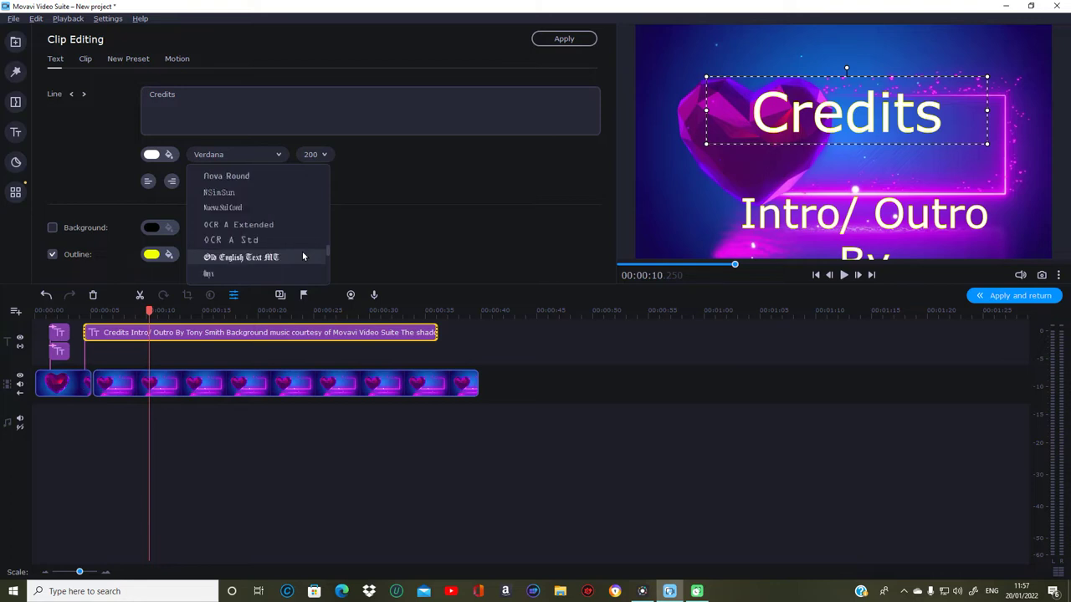
{"action": "scroll", "coordinate": [302, 251], "scroll_direction": "down", "scroll_amount": 1}
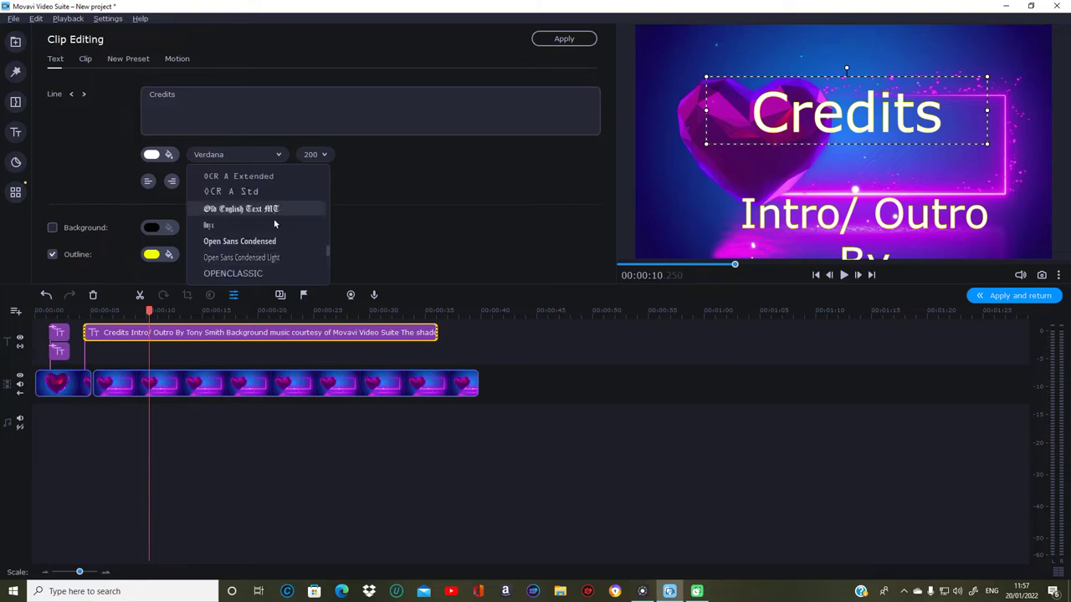
{"action": "scroll", "coordinate": [280, 246], "scroll_direction": "down", "scroll_amount": 1}
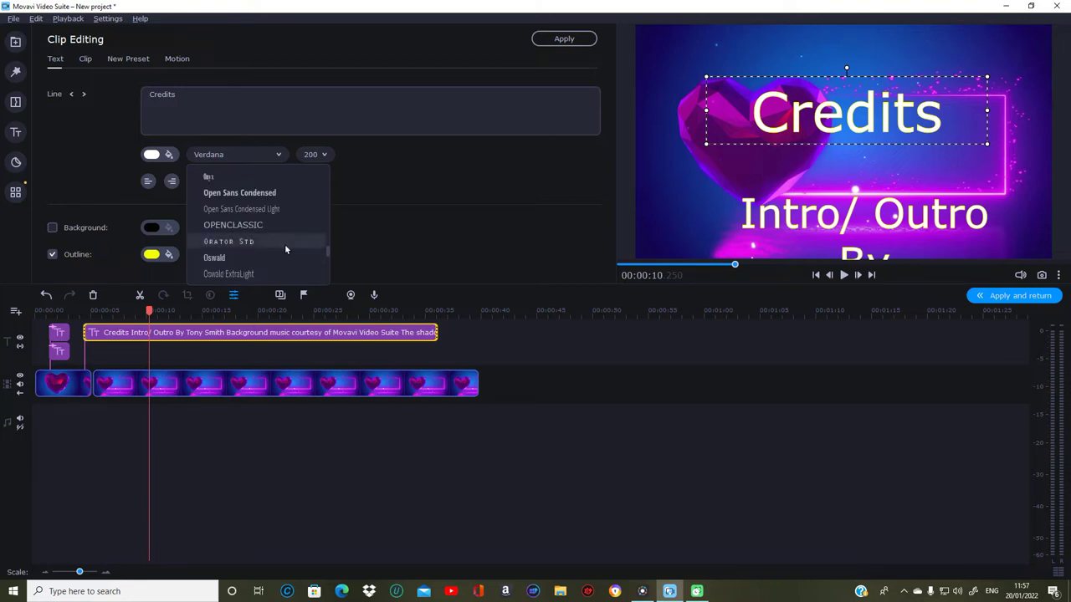
{"action": "scroll", "coordinate": [284, 247], "scroll_direction": "up", "scroll_amount": 1}
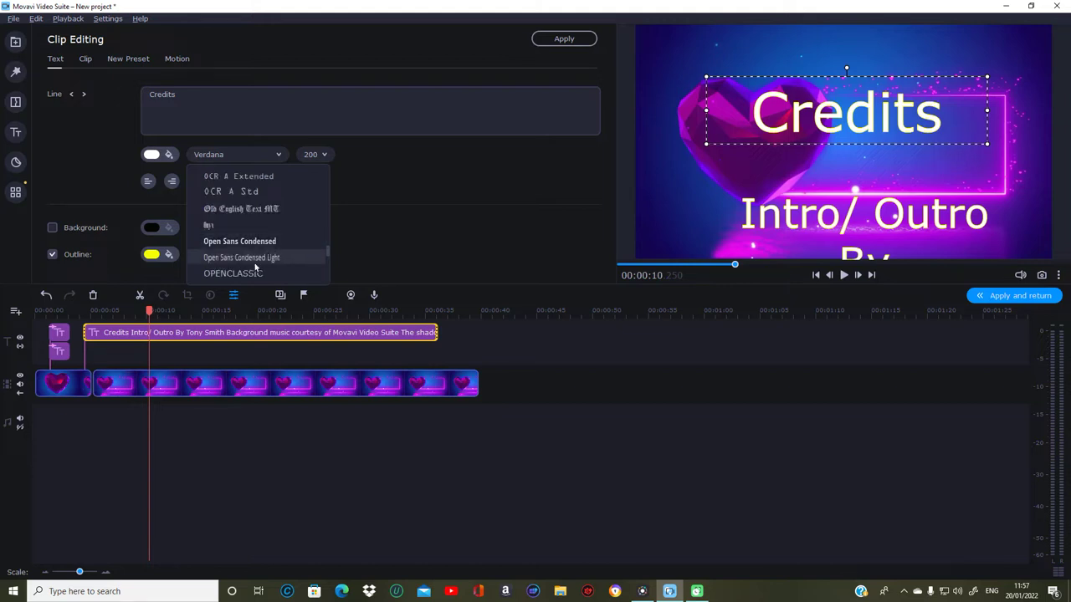
{"action": "left_click_drag", "start_coordinate": [327, 253], "coordinate": [324, 197]}
{"action": "scroll", "coordinate": [317, 200], "scroll_direction": "down", "scroll_amount": 15}
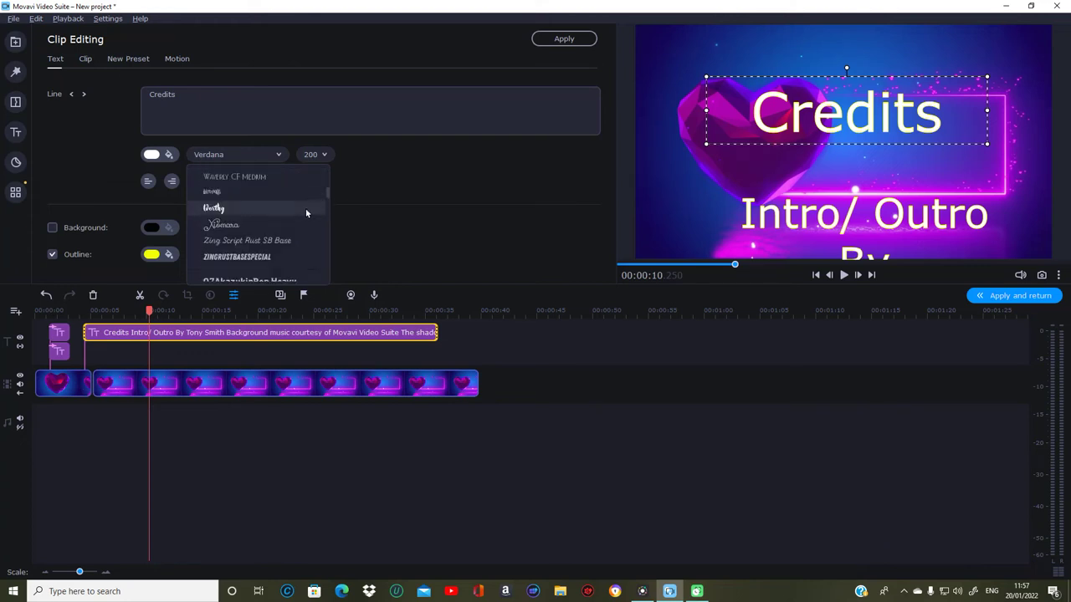
{"action": "scroll", "coordinate": [301, 233], "scroll_direction": "up", "scroll_amount": 10}
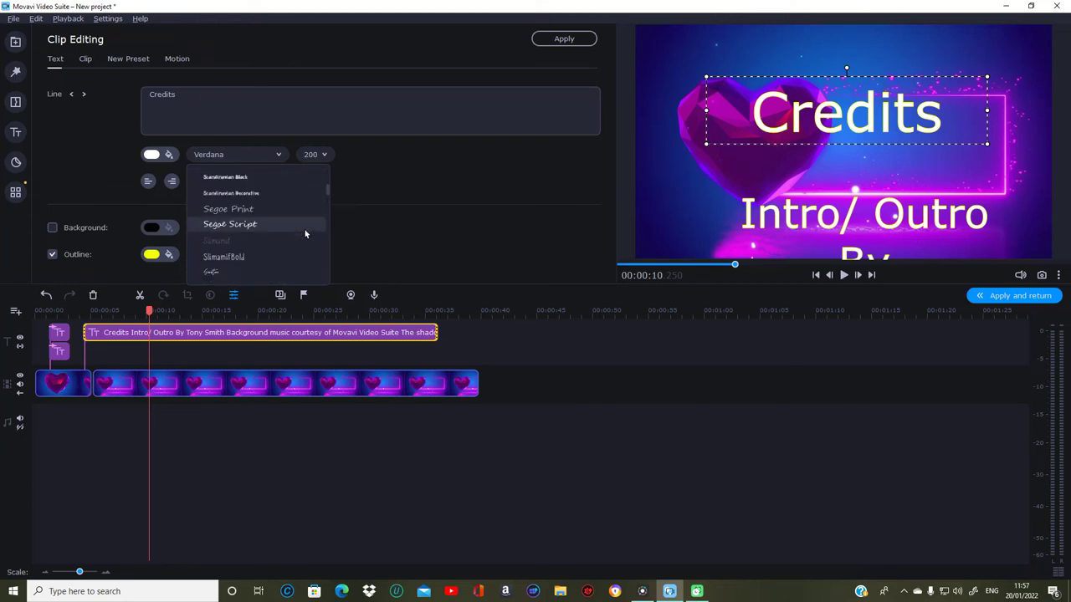
{"action": "scroll", "coordinate": [309, 227], "scroll_direction": "up", "scroll_amount": 3}
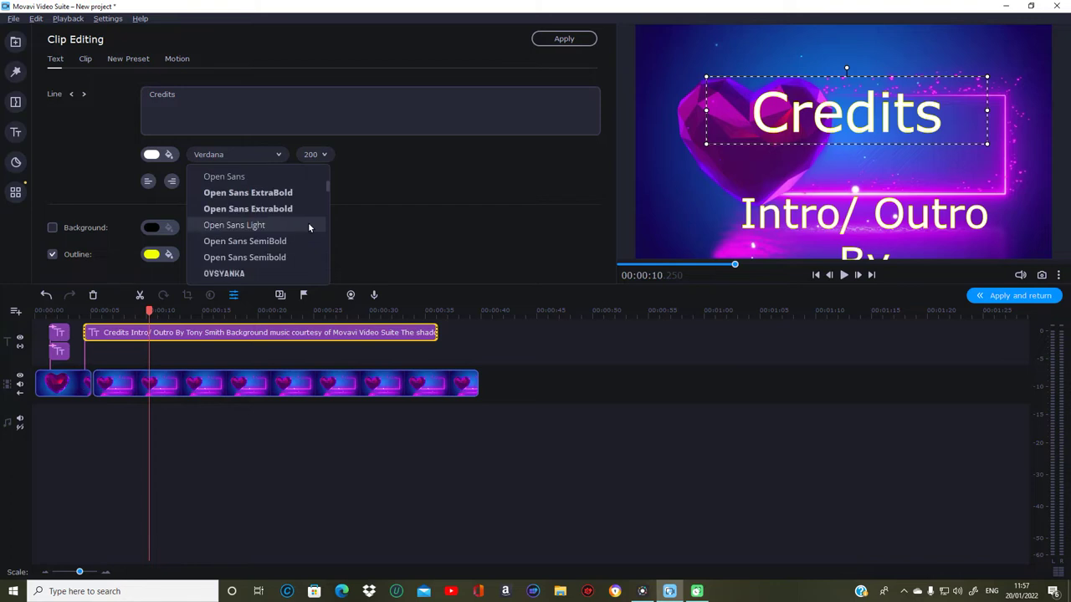
{"action": "left_click", "coordinate": [252, 176]}
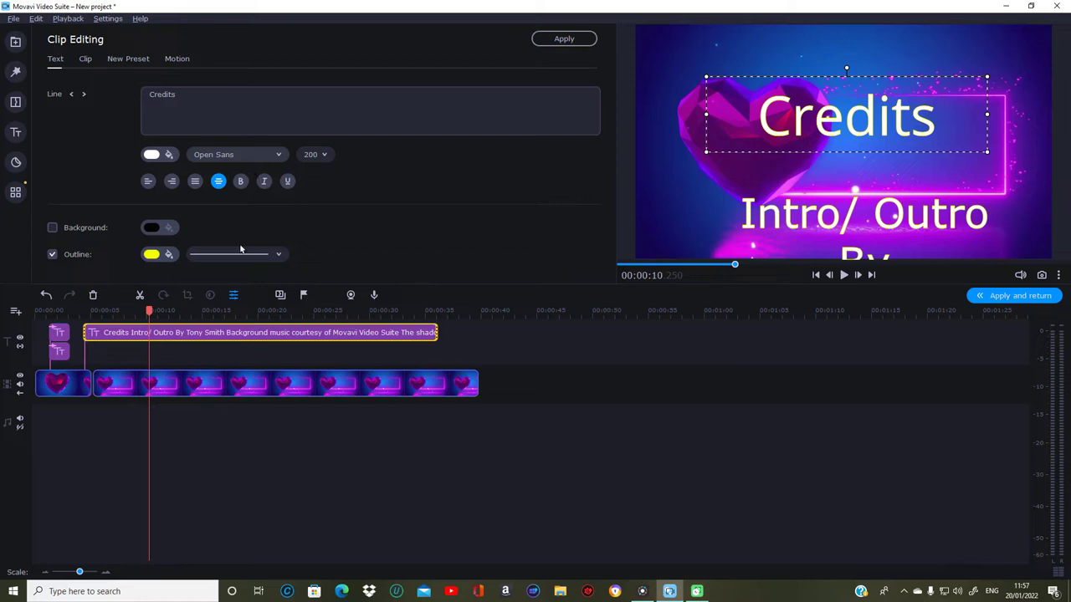
Step: Set the font of the credits title's body text, starting with "Intro/ Outro", to Open Sans
{"action": "key", "text": "Tab"}
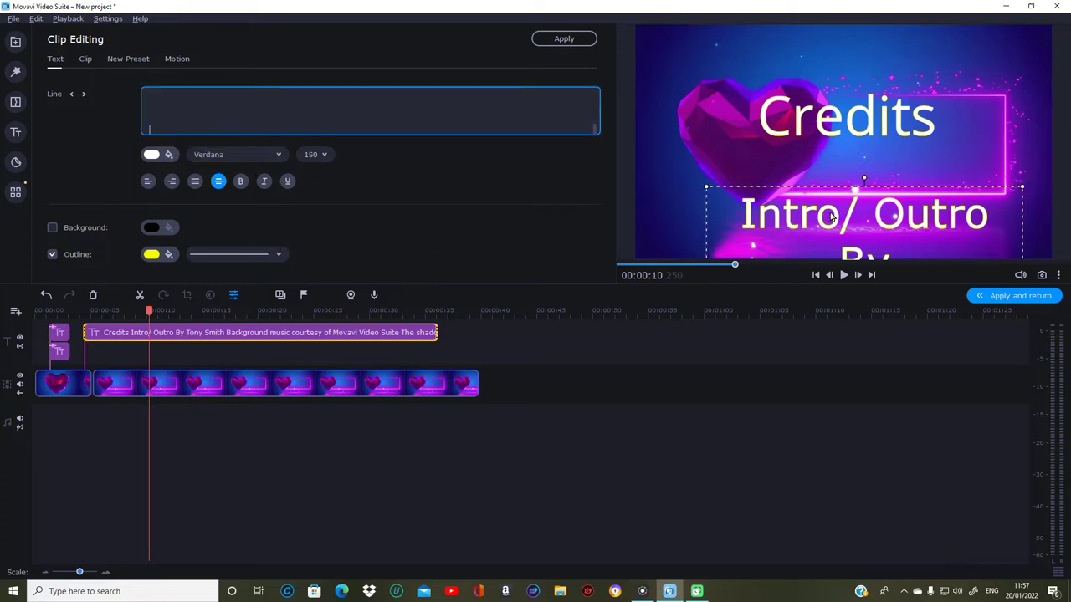
{"action": "left_click", "coordinate": [279, 155]}
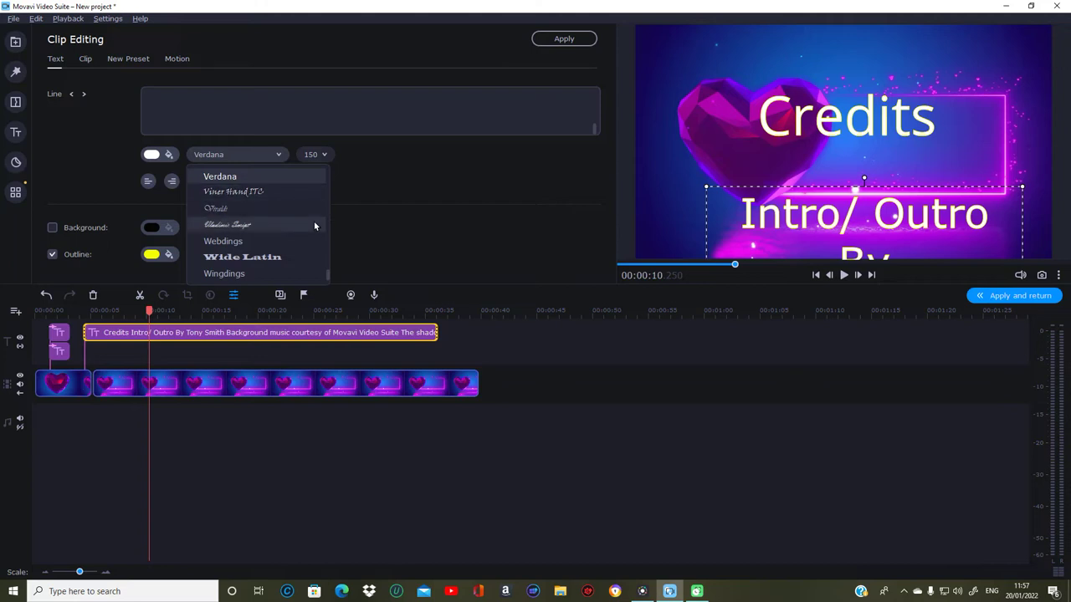
{"action": "left_click_drag", "start_coordinate": [326, 274], "coordinate": [323, 192]}
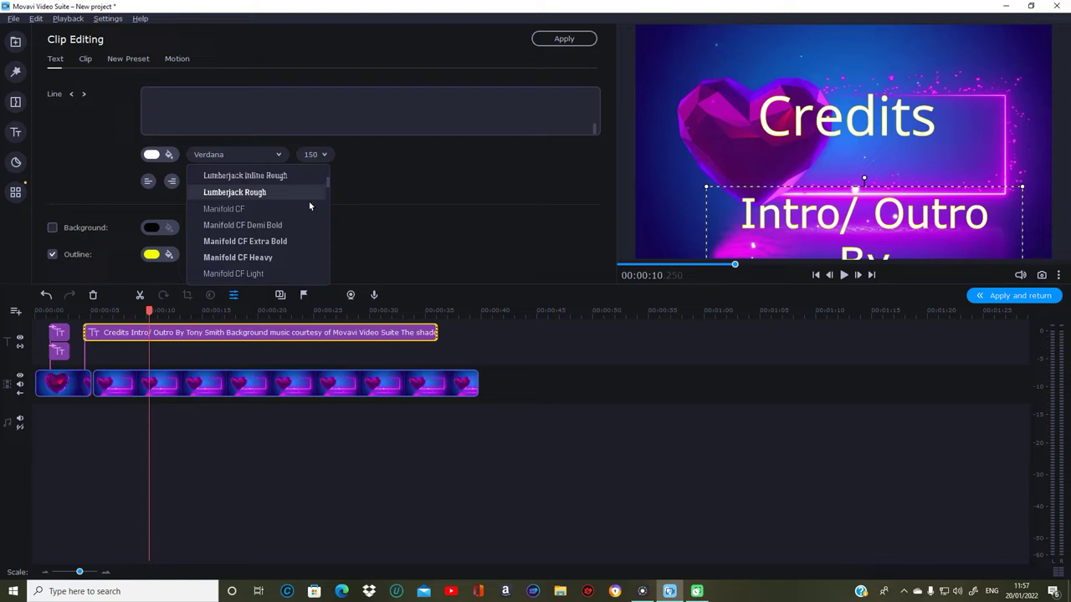
{"action": "scroll", "coordinate": [293, 204], "scroll_direction": "down", "scroll_amount": 5}
{"action": "scroll", "coordinate": [294, 208], "scroll_direction": "down", "scroll_amount": 3}
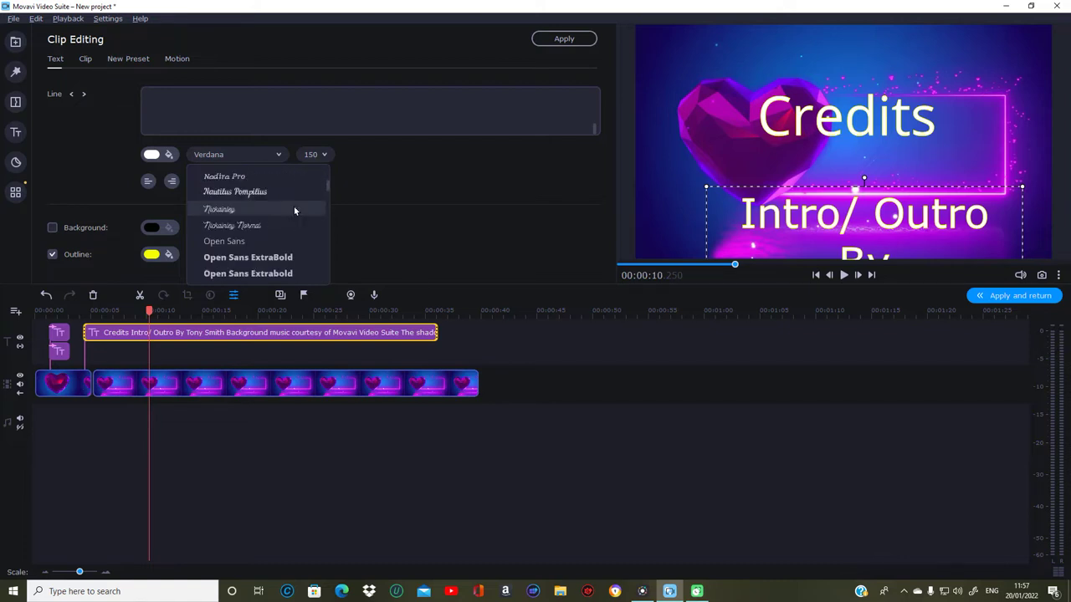
{"action": "left_click", "coordinate": [237, 241]}
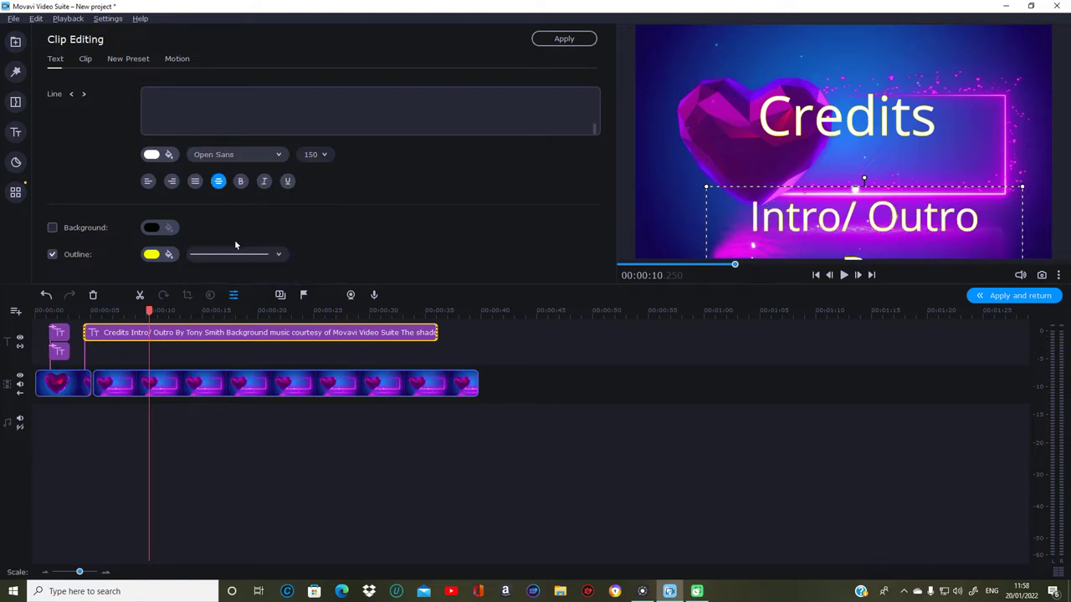
Step: Turn off the yellow outline on both the body text and the "Credits" heading of the credits title
{"action": "left_click", "coordinate": [54, 256]}
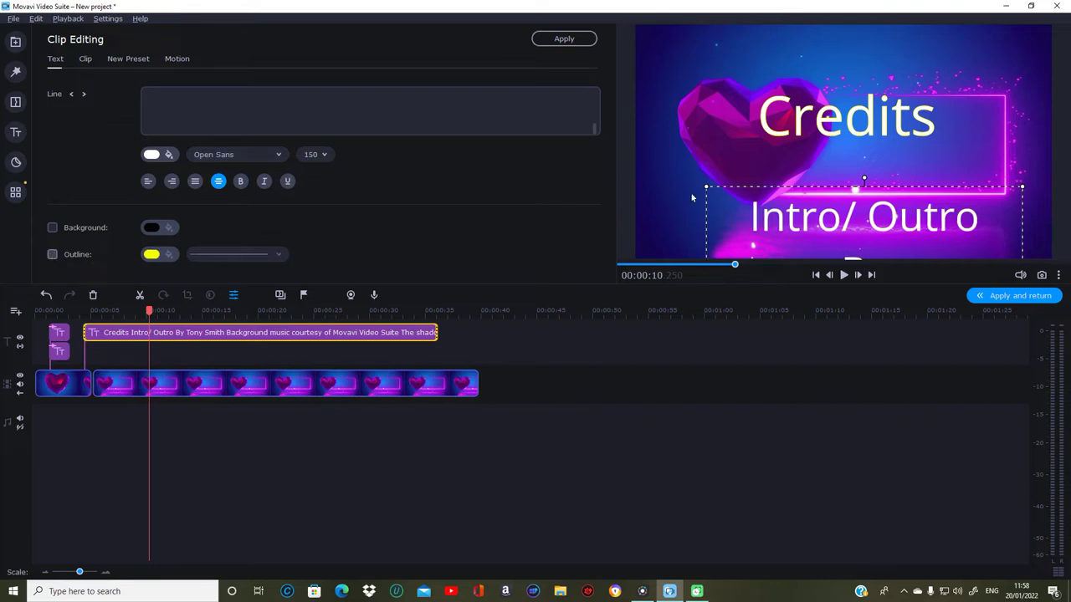
{"action": "left_click", "coordinate": [766, 149]}
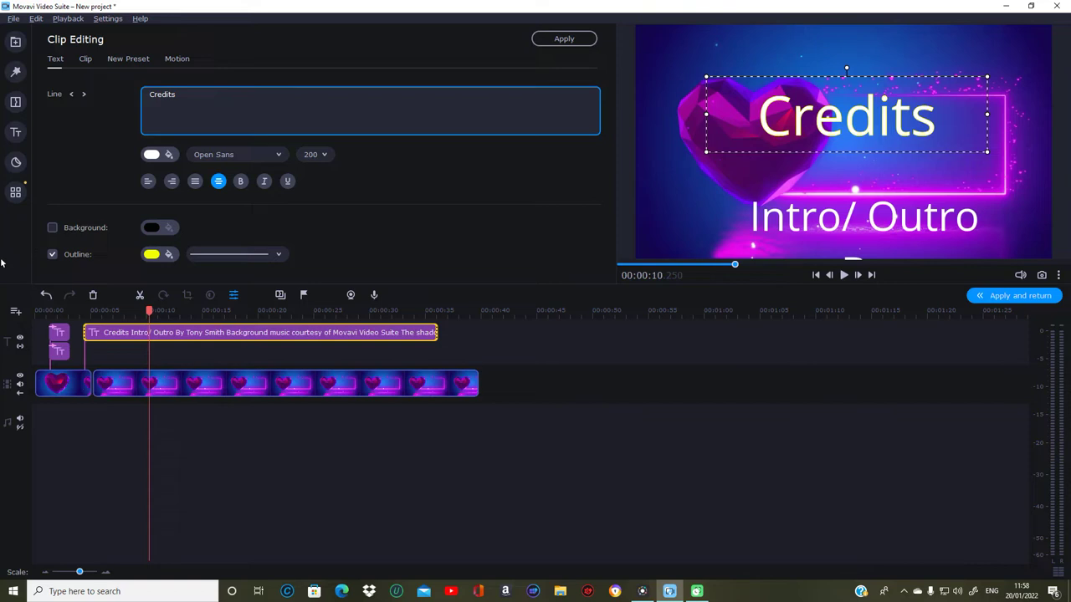
{"action": "left_click", "coordinate": [53, 254]}
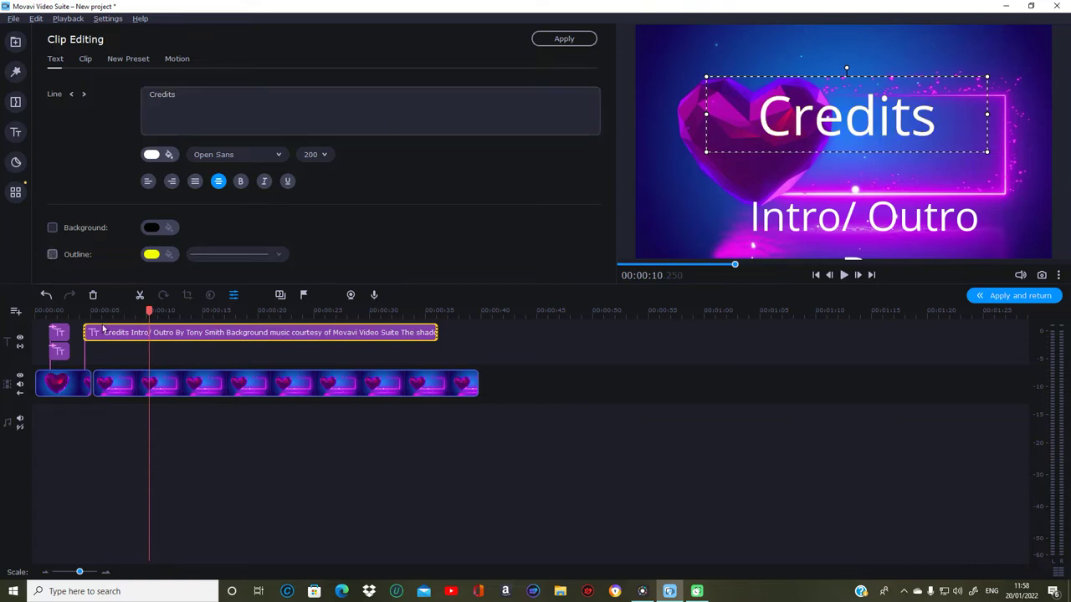
Step: Delete the REALITY SHOW and BEATING HEARTS title clips from the titles track
{"action": "left_click", "coordinate": [64, 336]}
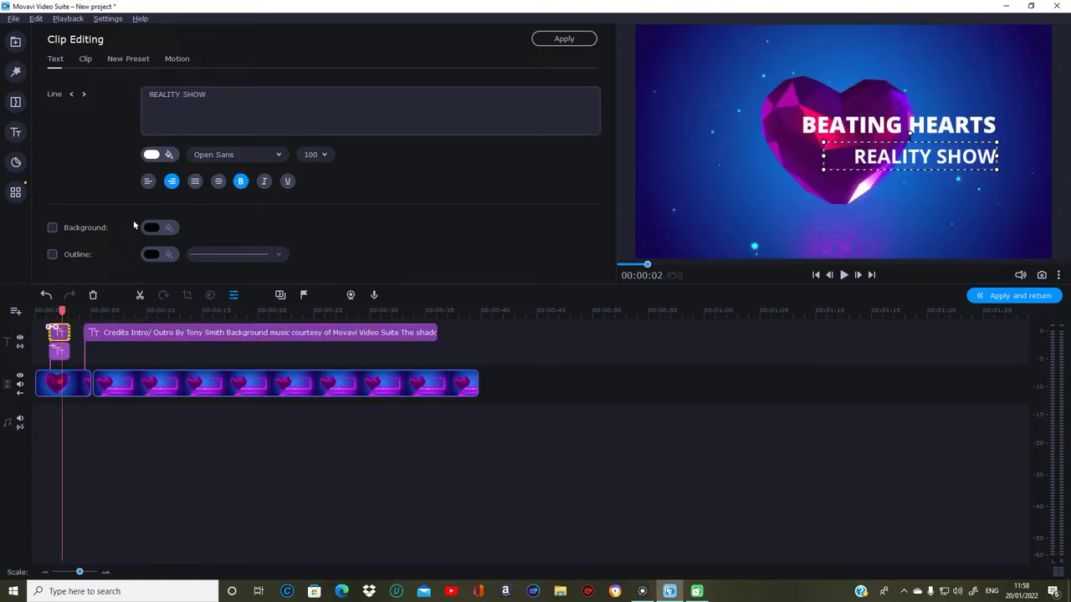
{"action": "right_click", "coordinate": [57, 335]}
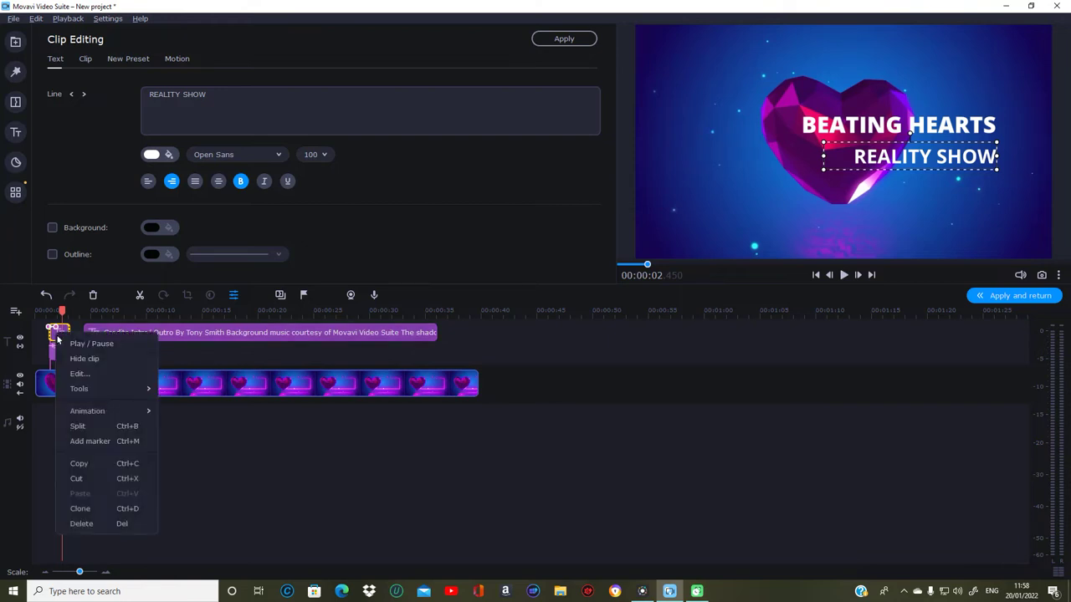
{"action": "left_click", "coordinate": [96, 524]}
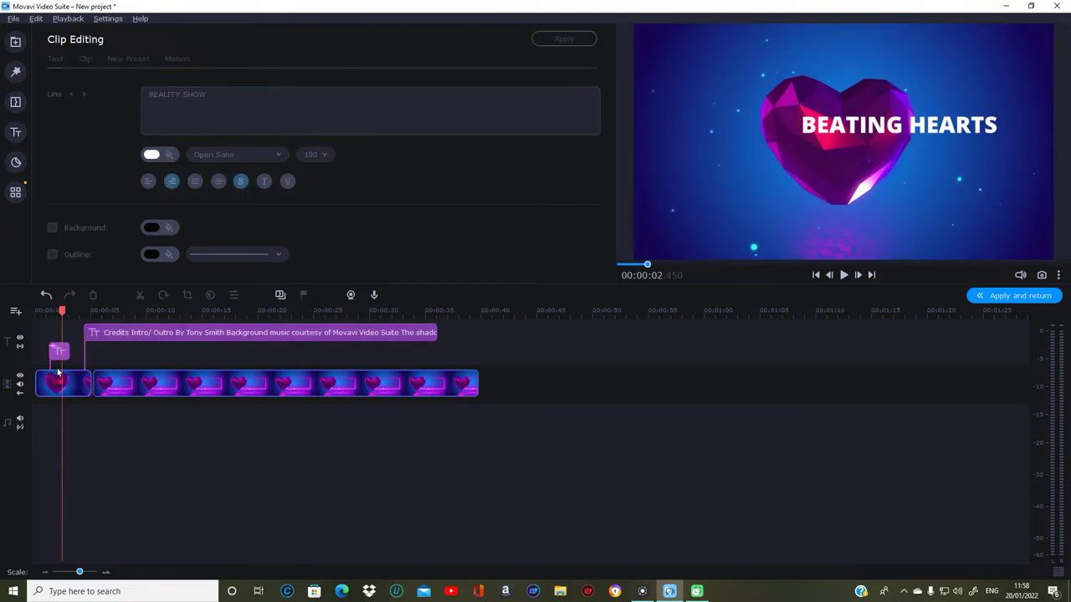
{"action": "right_click", "coordinate": [58, 355]}
{"action": "left_click", "coordinate": [99, 547]}
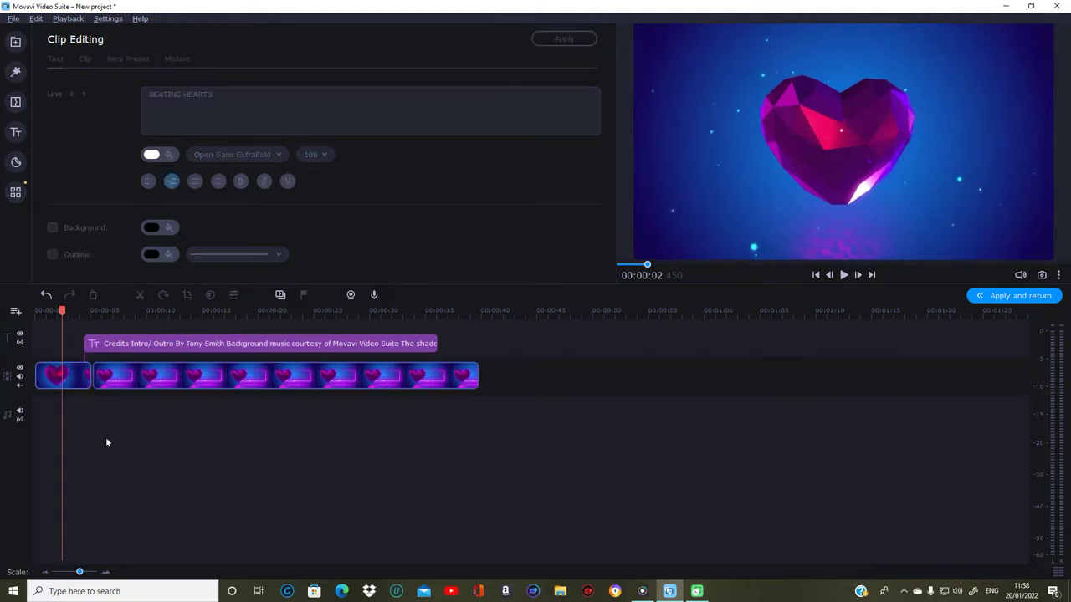
Step: Extend the start of the credits title clip to about 4.3 seconds, shortly before the first heart clip ends
{"action": "left_click", "coordinate": [84, 343]}
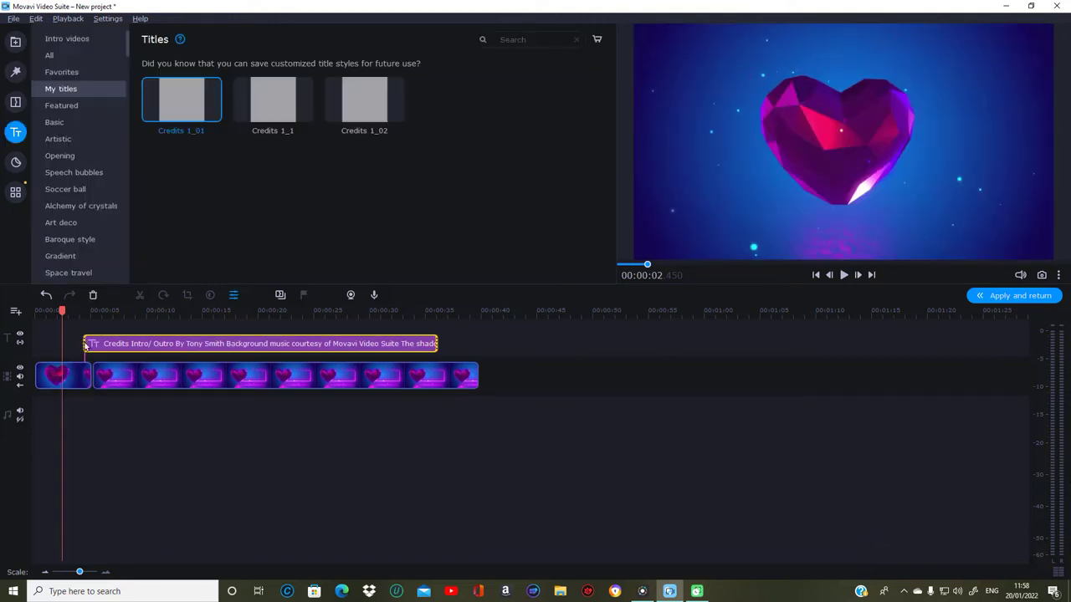
{"action": "left_click_drag", "start_coordinate": [77, 341], "coordinate": [67, 341]}
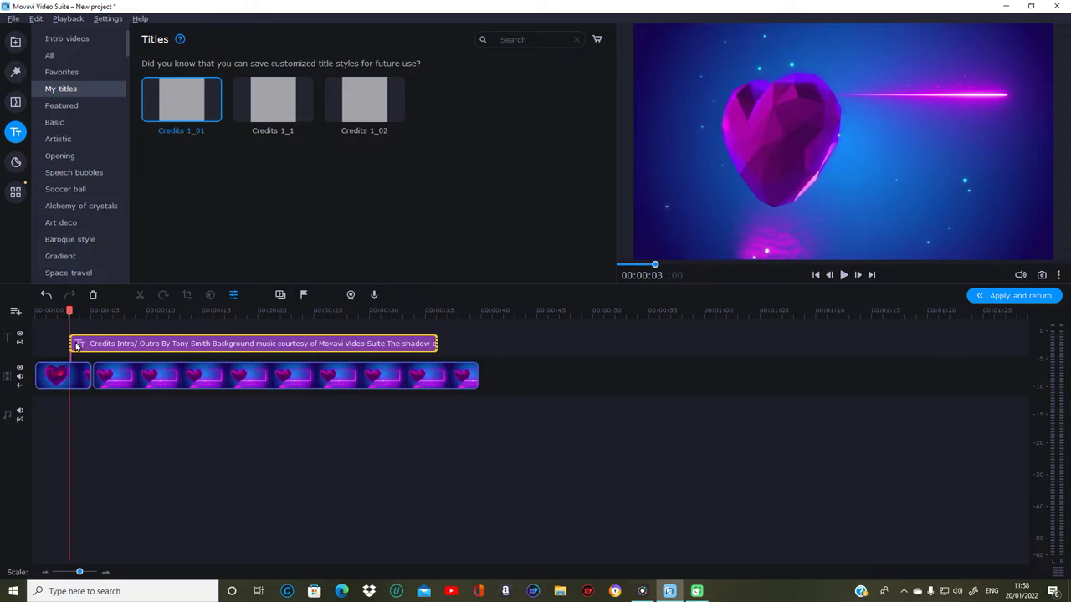
{"action": "left_click_drag", "start_coordinate": [73, 343], "coordinate": [82, 343]}
{"action": "left_click", "coordinate": [141, 345]}
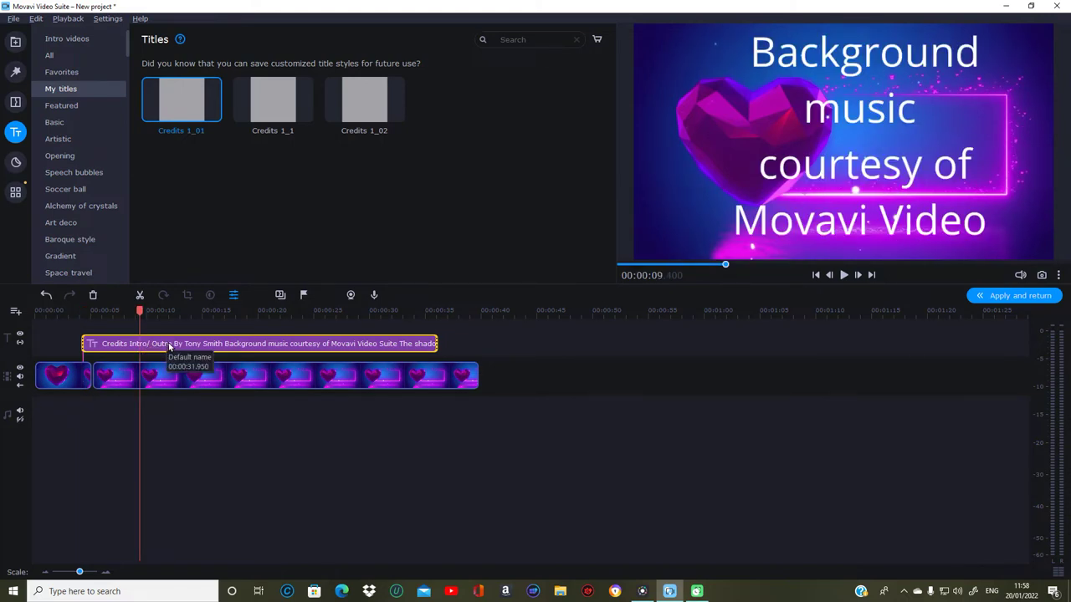
Step: Fit the "Credits" heading's text box between the heart and the neon frame's outer edge and set its font size to 150
{"action": "double_click", "coordinate": [170, 347]}
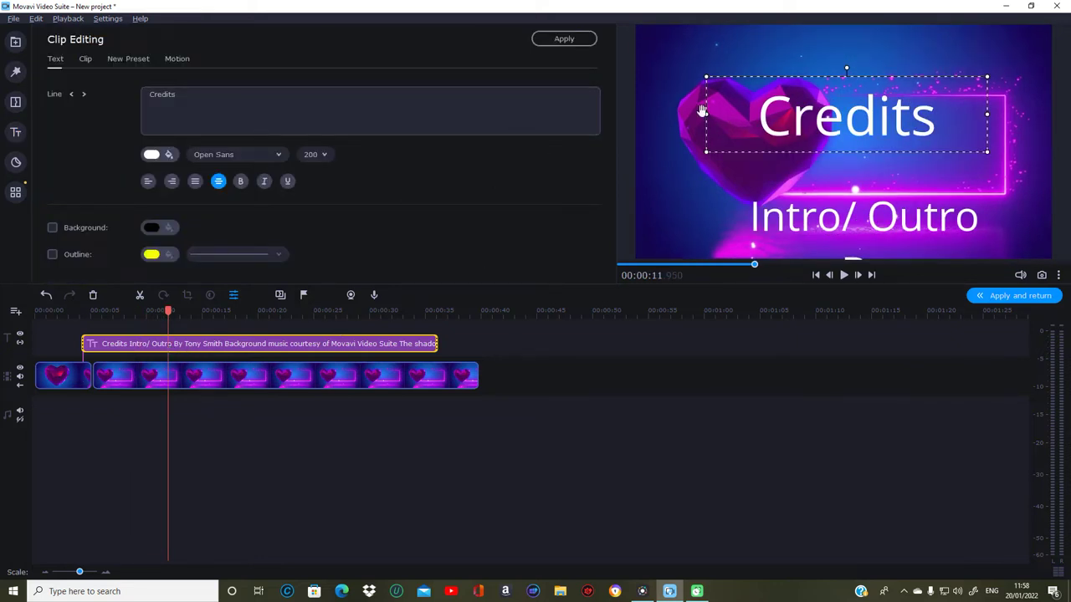
{"action": "left_click_drag", "start_coordinate": [705, 114], "coordinate": [797, 134]}
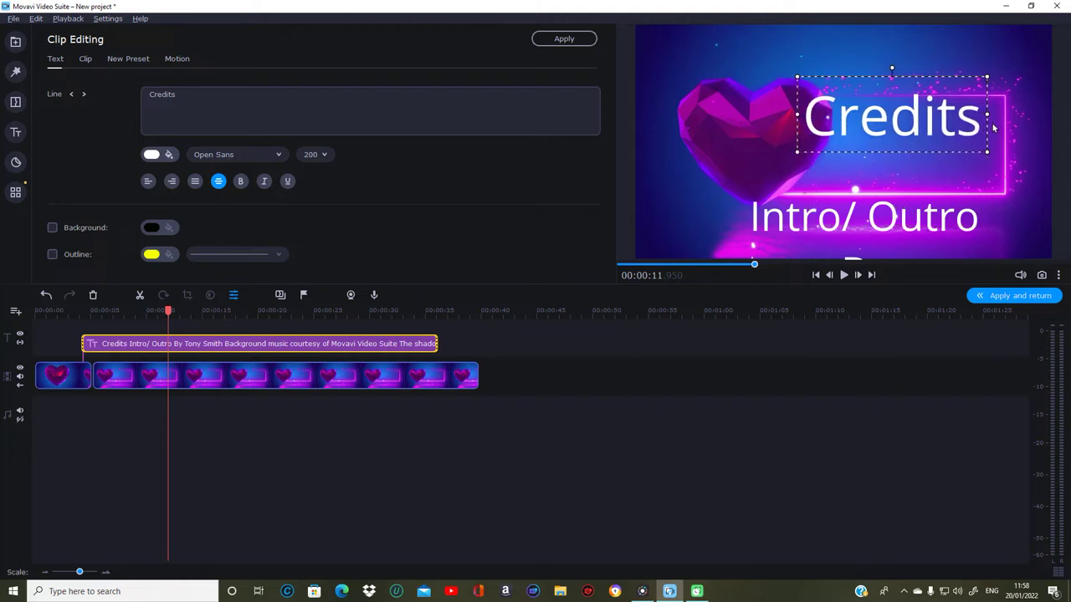
{"action": "left_click_drag", "start_coordinate": [987, 115], "coordinate": [1006, 117]}
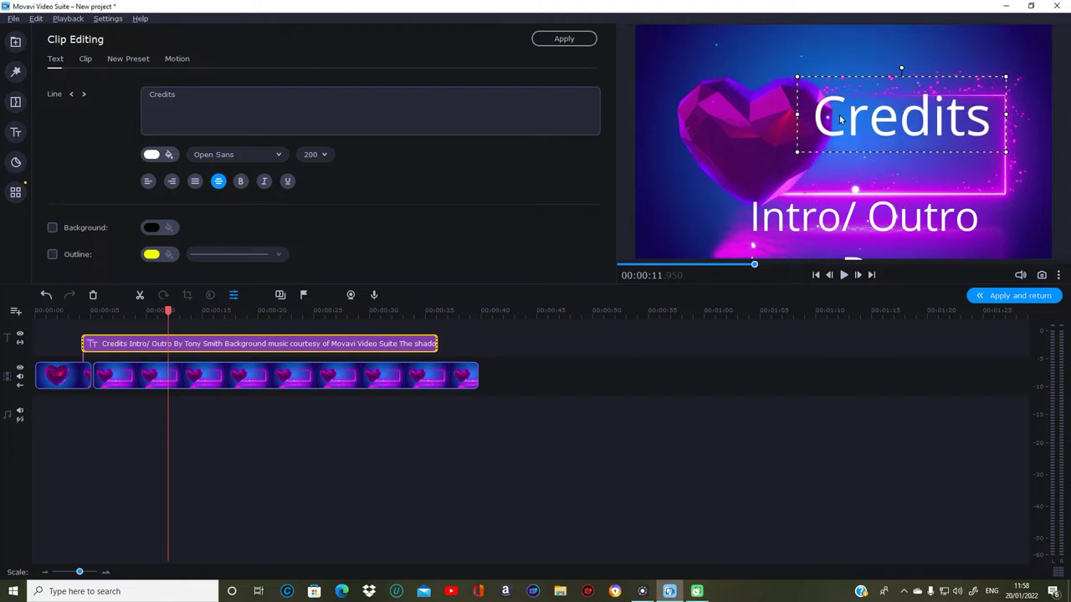
{"action": "left_click_drag", "start_coordinate": [799, 113], "coordinate": [826, 118]}
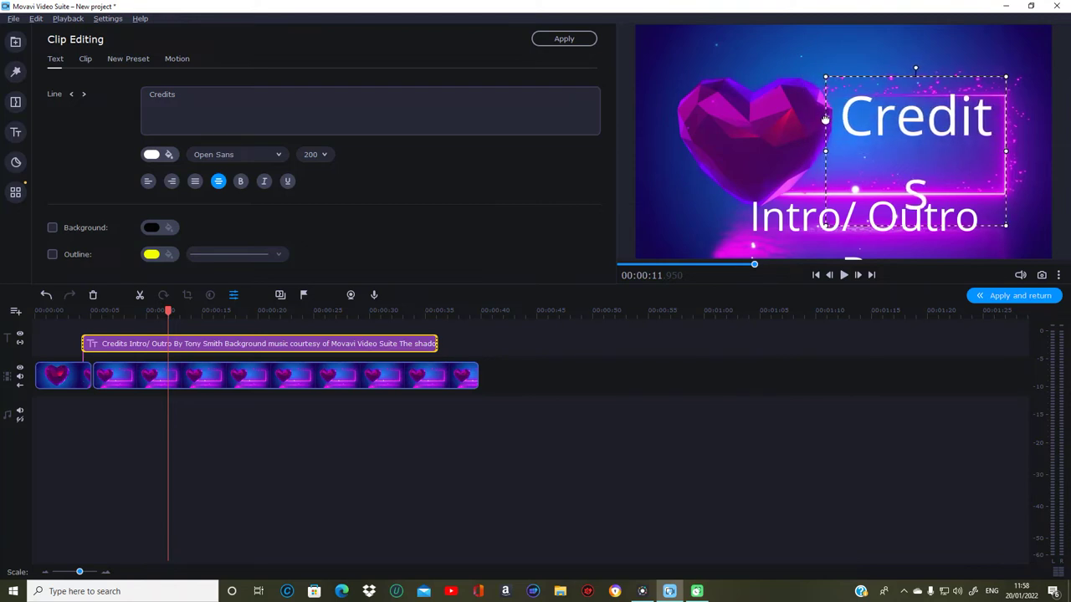
{"action": "left_click", "coordinate": [328, 155]}
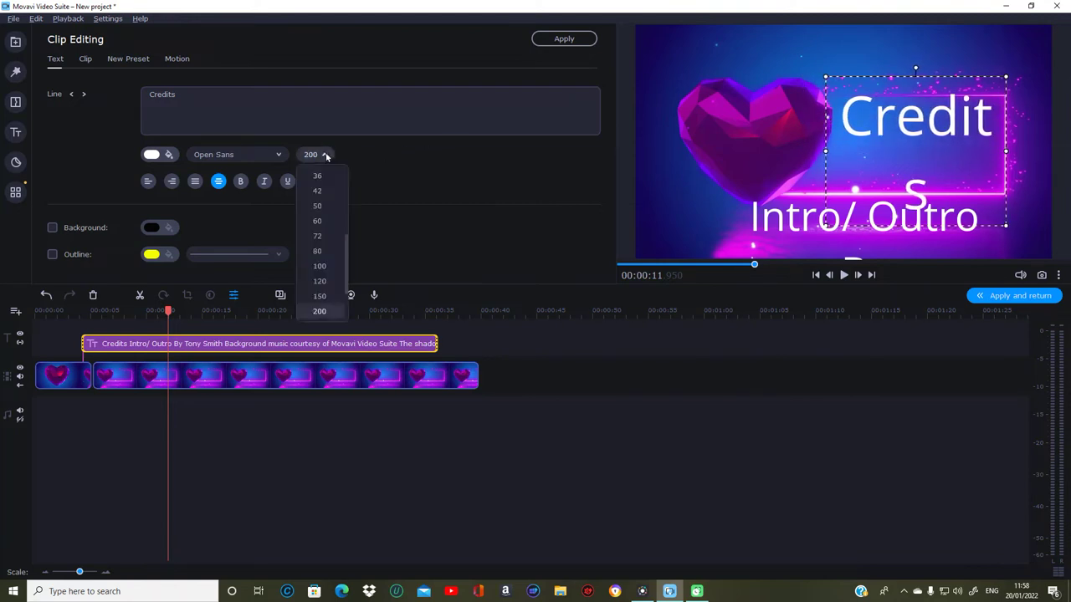
{"action": "left_click", "coordinate": [319, 296]}
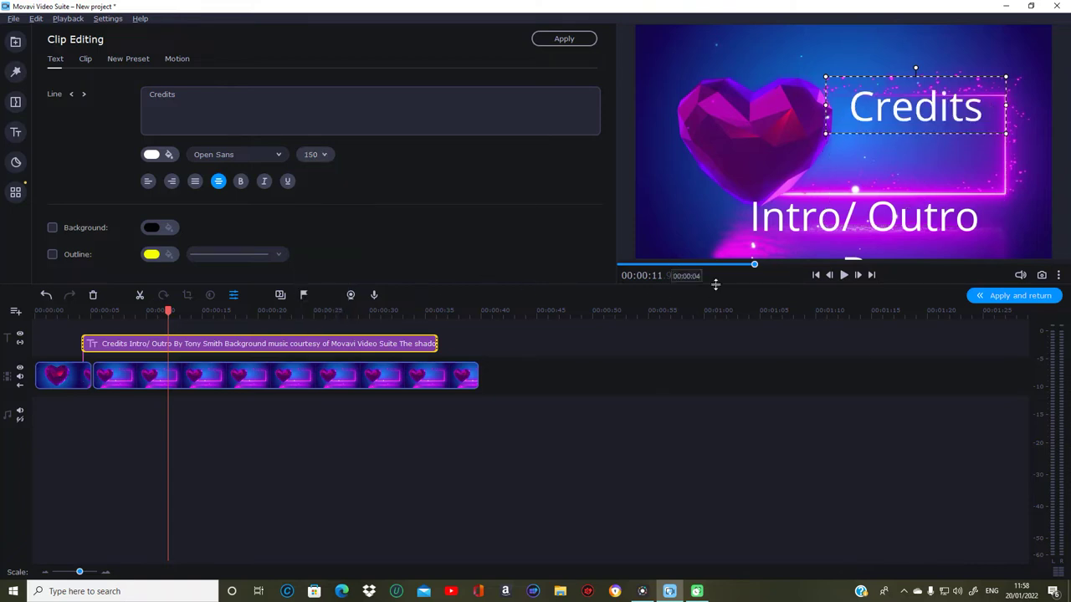
Step: Set the credits body text to size 100 and narrow its text box to fit beside the heart
{"action": "left_click", "coordinate": [826, 236]}
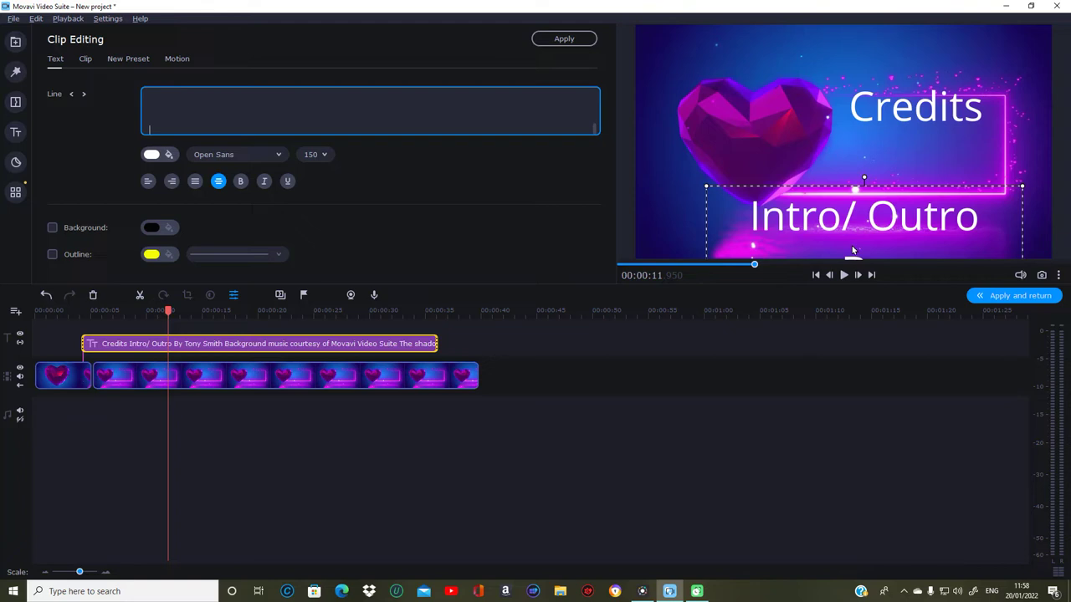
{"action": "left_click", "coordinate": [323, 160]}
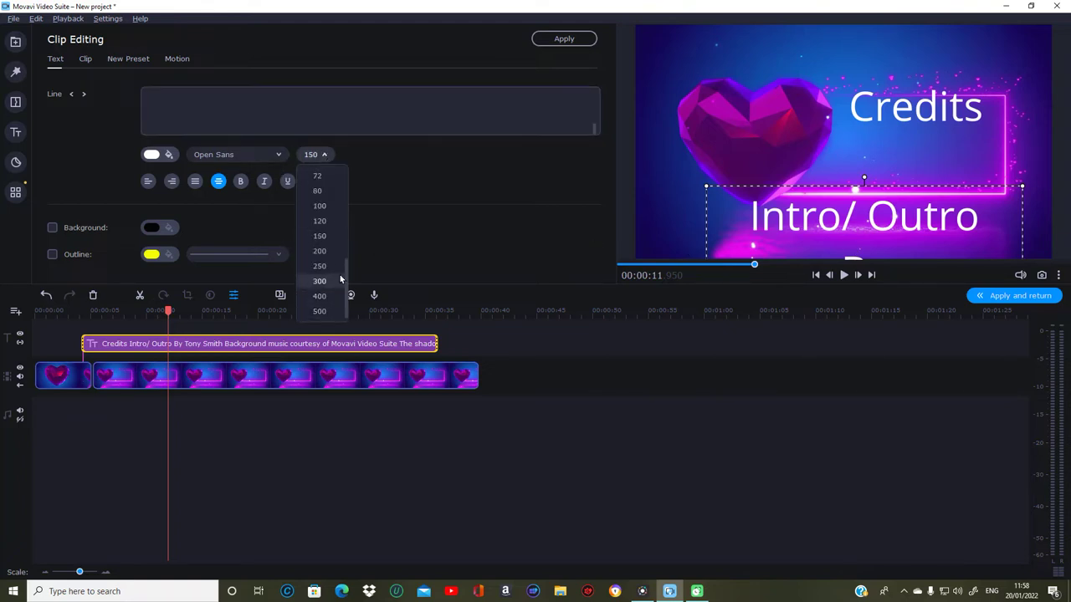
{"action": "left_click", "coordinate": [335, 206]}
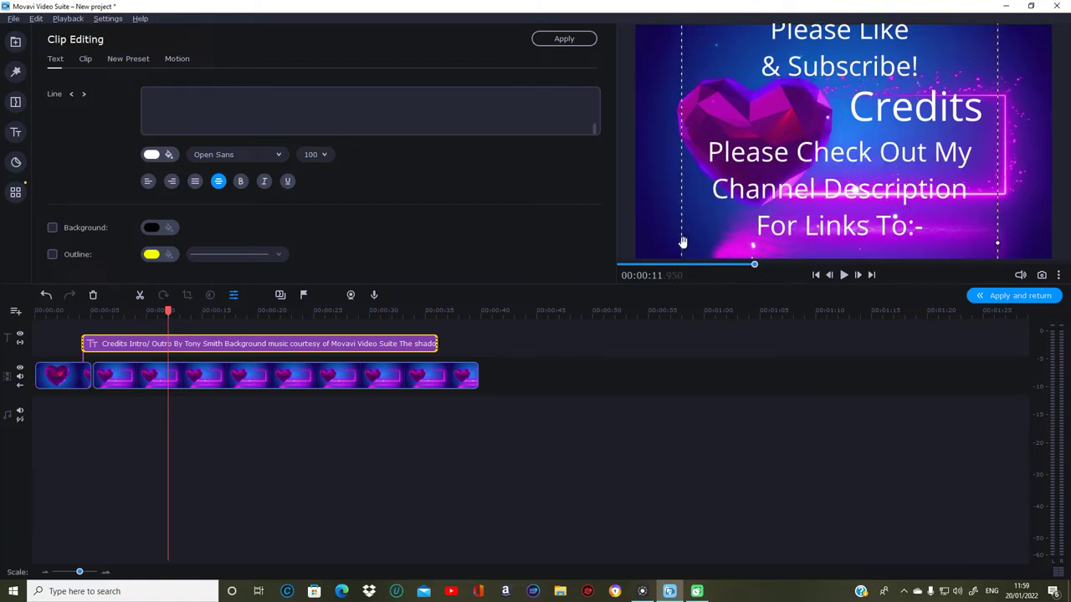
{"action": "left_click_drag", "start_coordinate": [999, 243], "coordinate": [949, 242]}
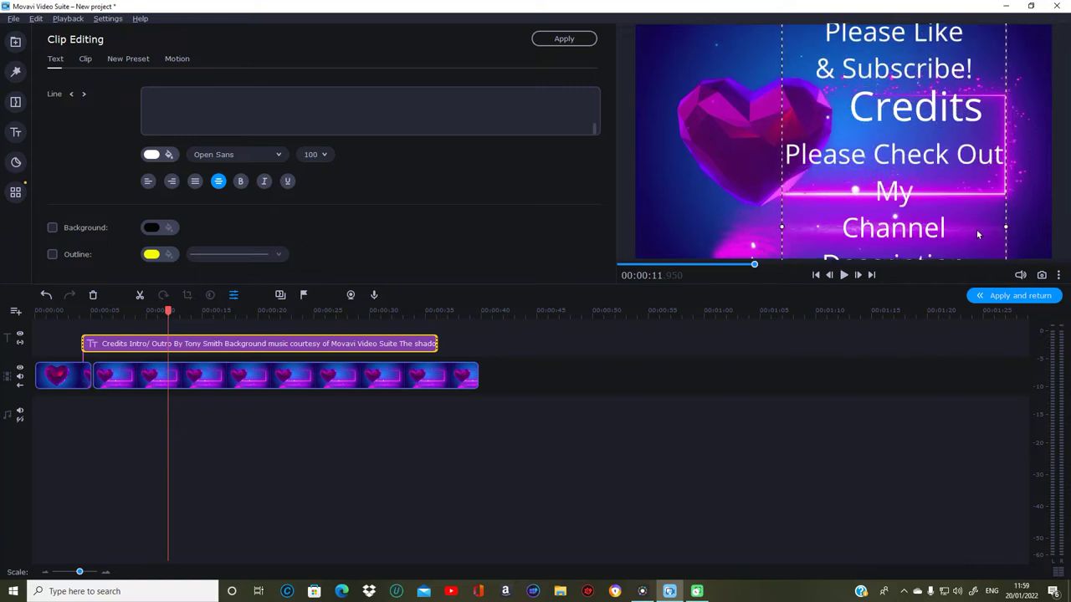
{"action": "left_click_drag", "start_coordinate": [976, 234], "coordinate": [979, 219]}
{"action": "left_click_drag", "start_coordinate": [782, 219], "coordinate": [836, 224]}
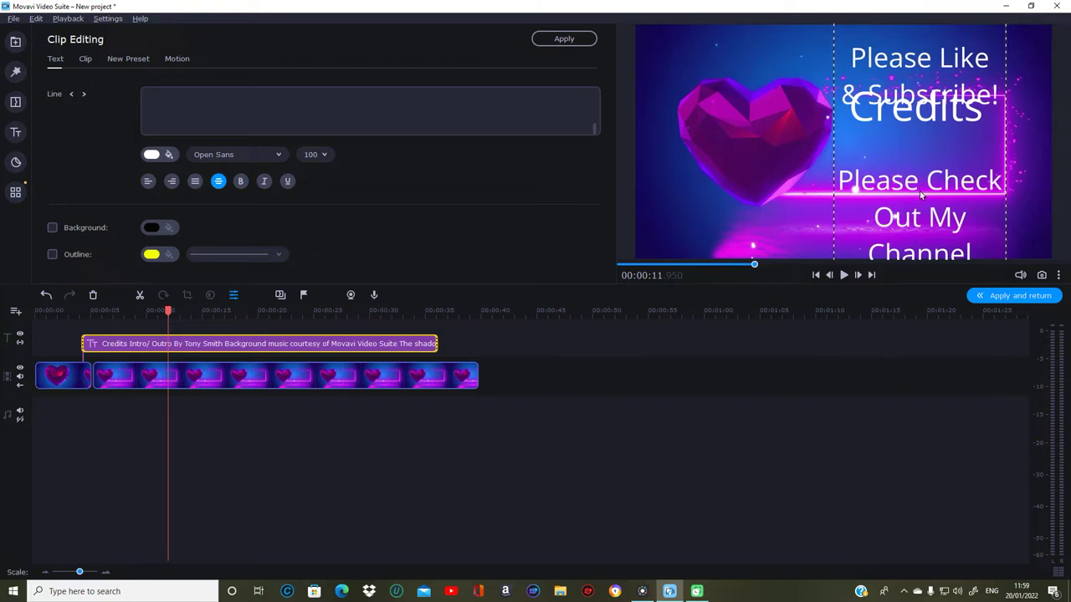
Step: Reposition the credits body text so its first line, "Intro/ Outro", sits just below the "Credits" heading
{"action": "scroll", "coordinate": [920, 203], "scroll_direction": "up", "scroll_amount": 5}
{"action": "scroll", "coordinate": [933, 165], "scroll_direction": "up", "scroll_amount": 4}
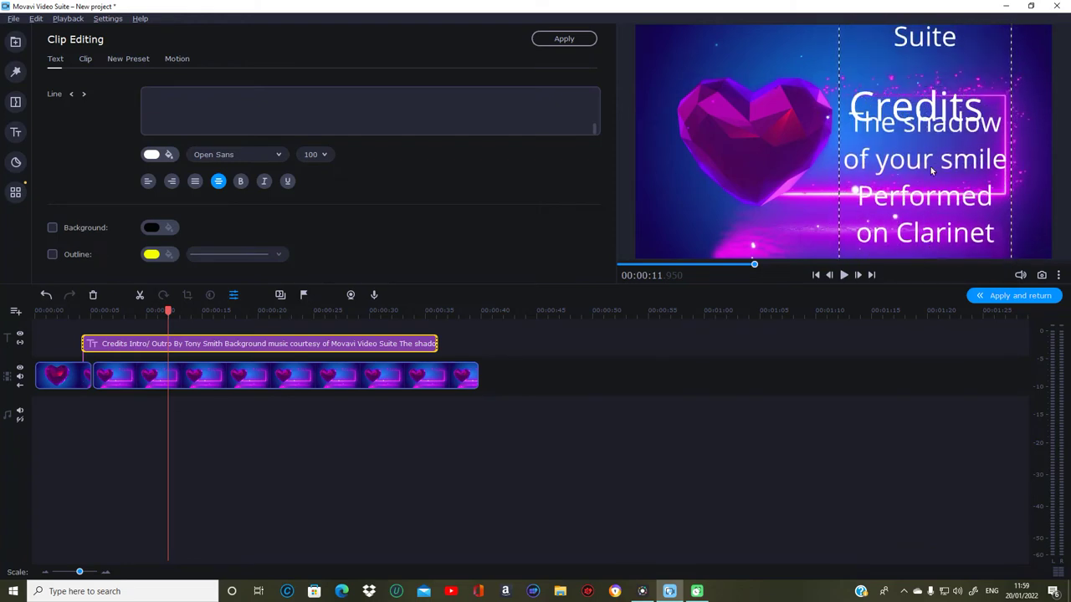
{"action": "scroll", "coordinate": [924, 184], "scroll_direction": "up", "scroll_amount": 4}
{"action": "scroll", "coordinate": [904, 249], "scroll_direction": "up", "scroll_amount": 4}
{"action": "scroll", "coordinate": [910, 238], "scroll_direction": "up", "scroll_amount": 3}
{"action": "left_click", "coordinate": [909, 264]}
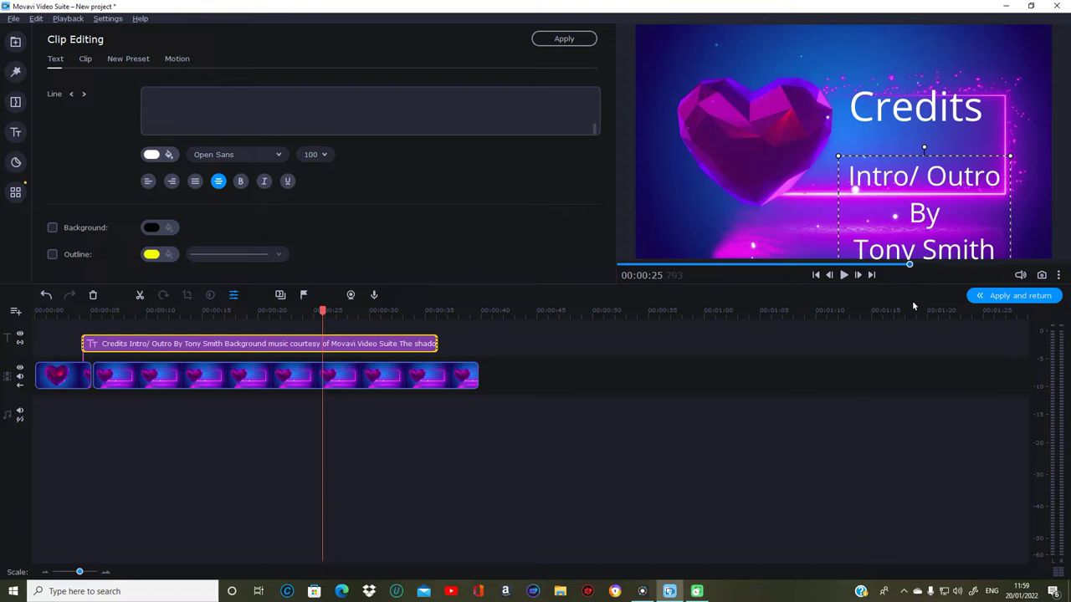
{"action": "scroll", "coordinate": [907, 242], "scroll_direction": "up", "scroll_amount": 3}
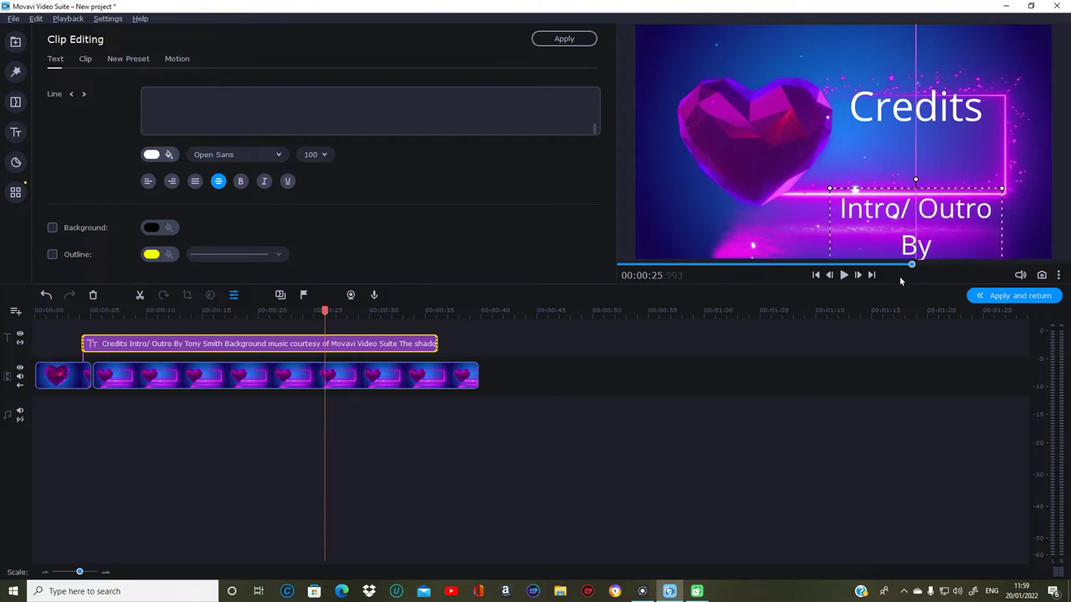
{"action": "scroll", "coordinate": [911, 251], "scroll_direction": "down", "scroll_amount": 2}
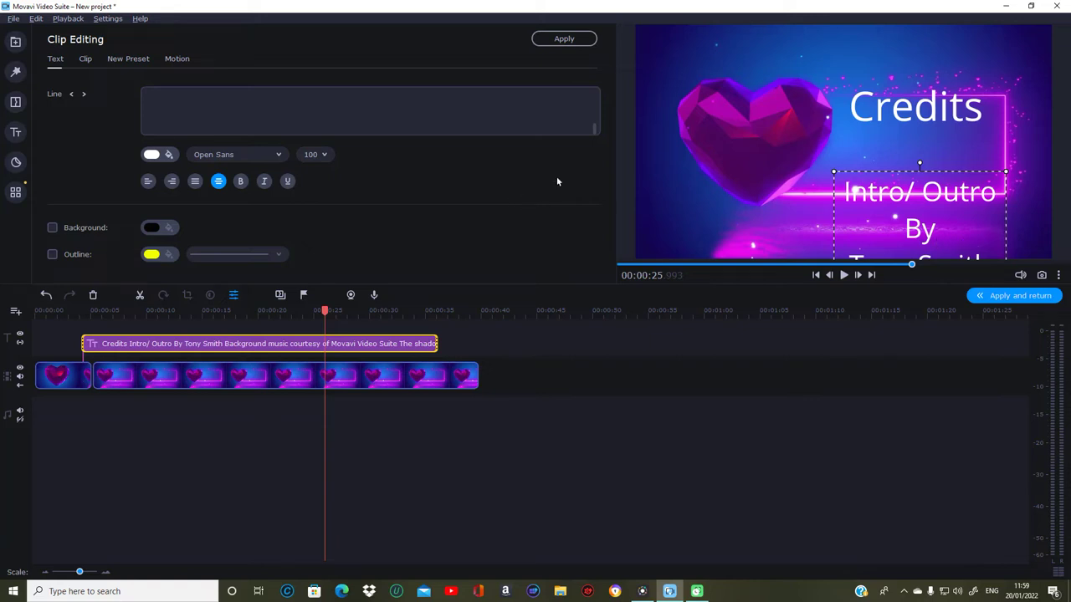
Step: Replace the lines "The shadow of your smile" and "Performed on Clarinet" in the credits body with "Custom Video"
{"action": "left_click_drag", "start_coordinate": [595, 130], "coordinate": [593, 97]}
{"action": "scroll", "coordinate": [544, 104], "scroll_direction": "down", "scroll_amount": 3}
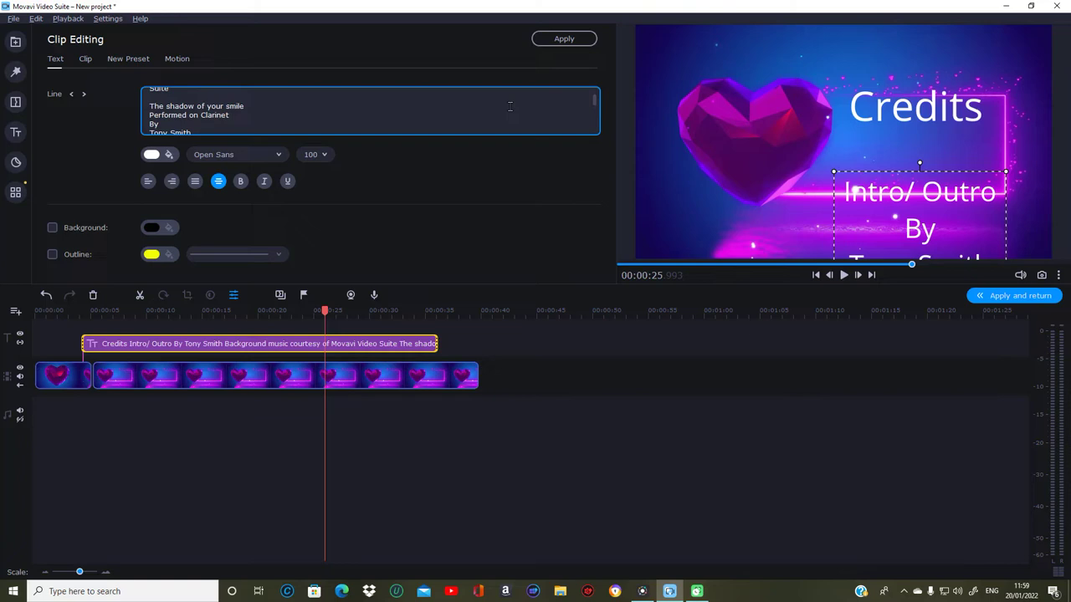
{"action": "left_click_drag", "start_coordinate": [245, 106], "coordinate": [149, 97]}
{"action": "left_click_drag", "start_coordinate": [229, 116], "coordinate": [129, 106]}
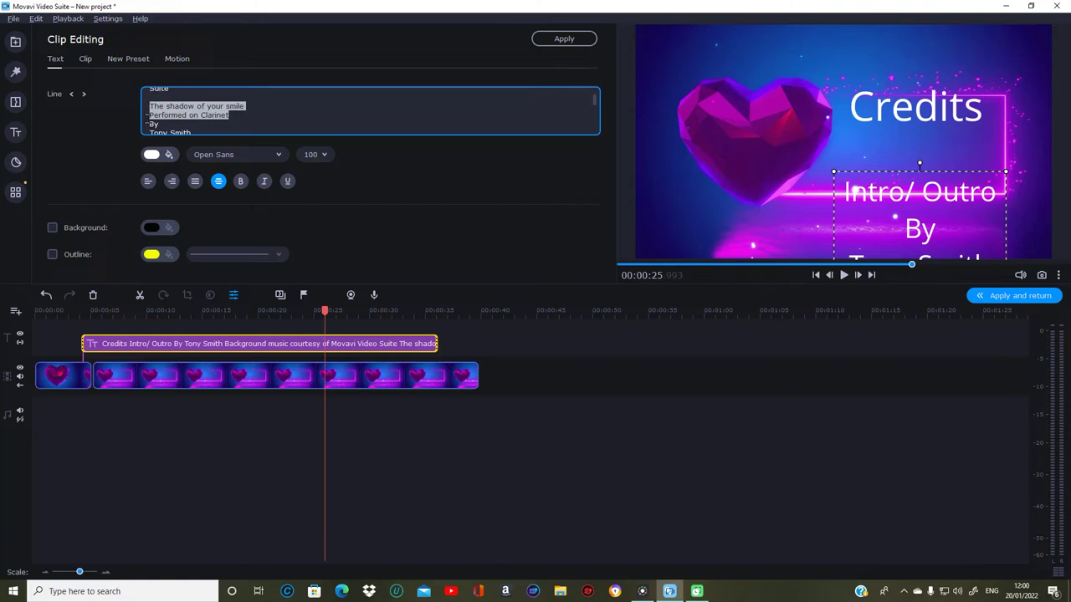
{"action": "type", "text": "Cstm"}
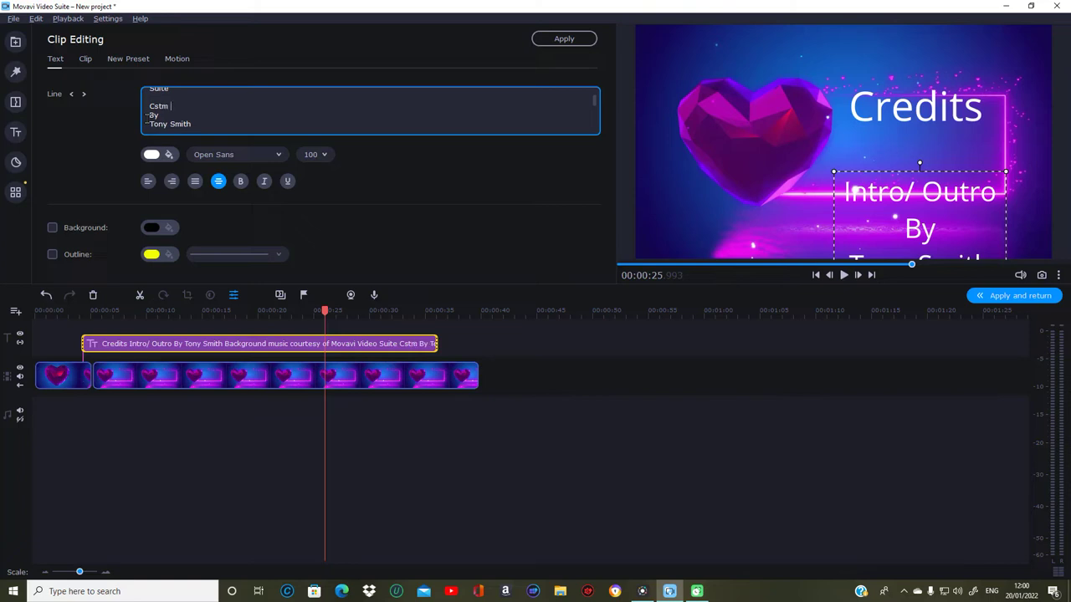
{"action": "type", "text": " V"}
{"action": "type", "text": "id"}
{"action": "type", "text": "u"}
{"action": "type", "text": "o"}
{"action": "type", "text": "e"}
Step: Capitalise "Music" in the "Background Music" line of the credits body text
{"action": "left_click_drag", "start_coordinate": [597, 106], "coordinate": [595, 101]}
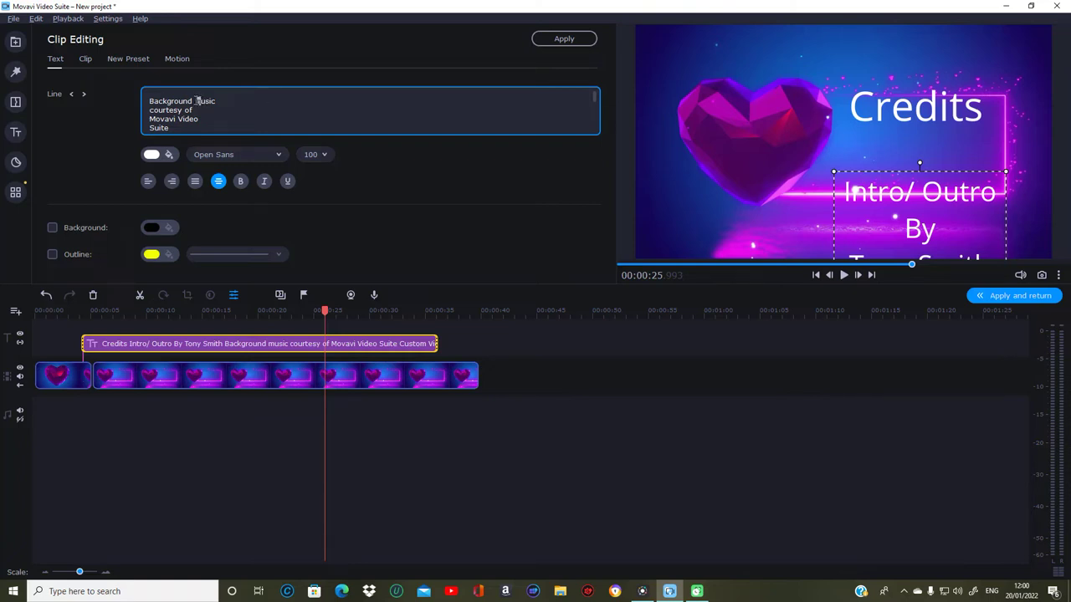
{"action": "left_click_drag", "start_coordinate": [194, 102], "coordinate": [202, 101]}
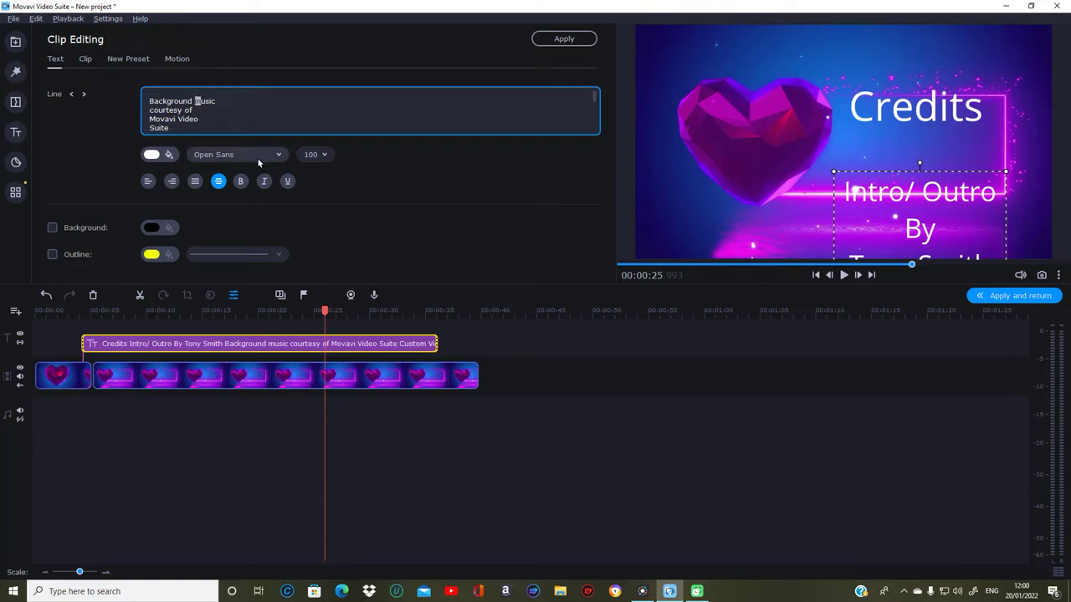
{"action": "type", "text": "M"}
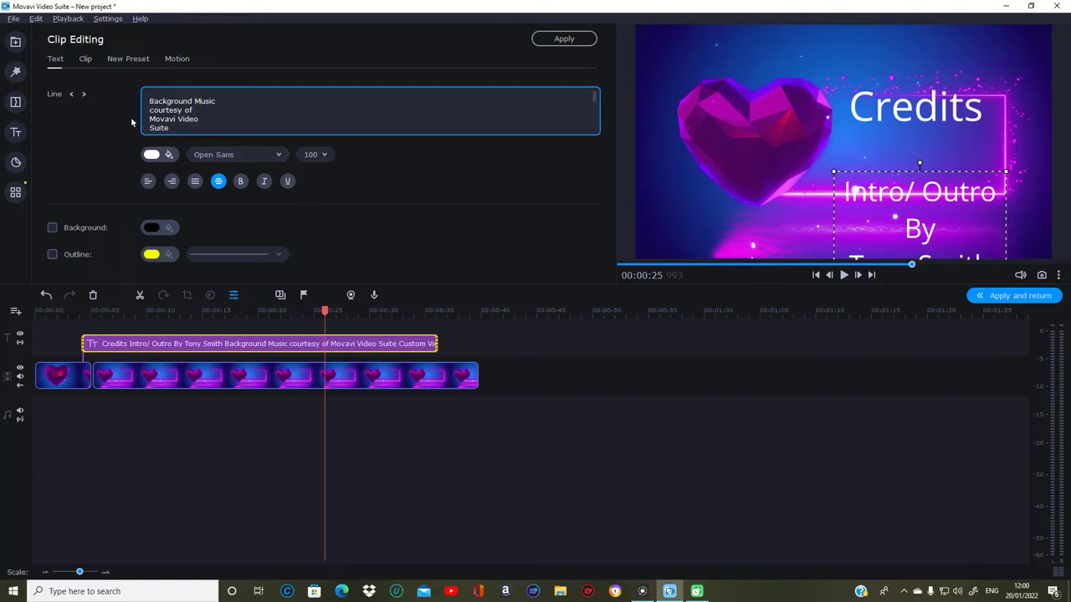
{"action": "left_click_drag", "start_coordinate": [198, 110], "coordinate": [145, 109]}
{"action": "left_click", "coordinate": [194, 110]}
{"action": "left_click", "coordinate": [192, 110]}
{"action": "left_click", "coordinate": [249, 108]}
Step: Add the line "Video Created &" directly above "Background Music" in the credits body text
{"action": "scroll", "coordinate": [282, 129], "scroll_direction": "up", "scroll_amount": 2}
{"action": "scroll", "coordinate": [262, 124], "scroll_direction": "down", "scroll_amount": 4}
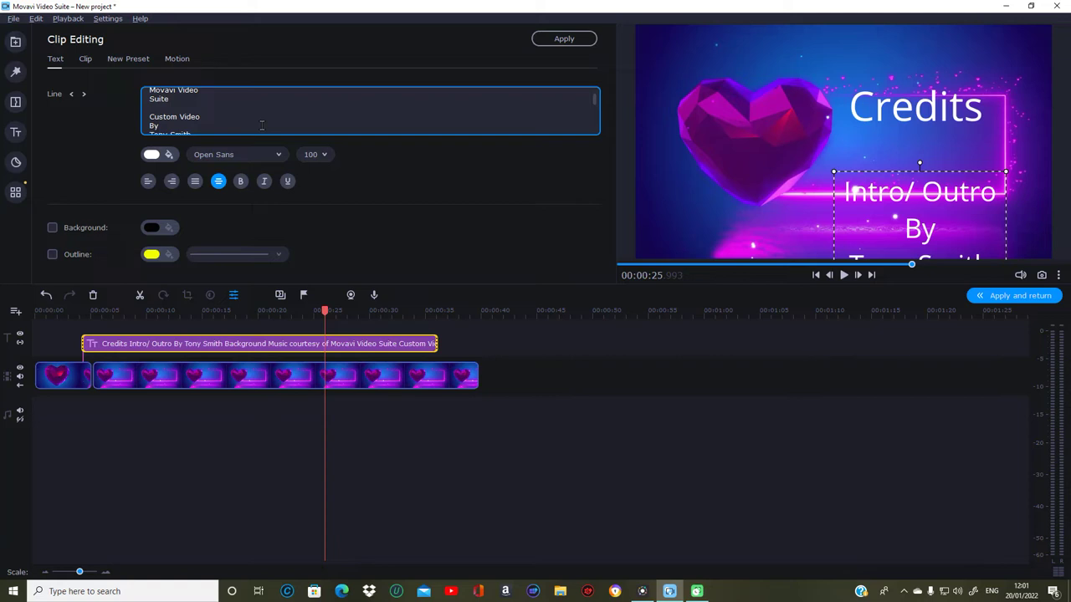
{"action": "scroll", "coordinate": [262, 125], "scroll_direction": "up", "scroll_amount": 3}
{"action": "scroll", "coordinate": [217, 126], "scroll_direction": "down", "scroll_amount": 2}
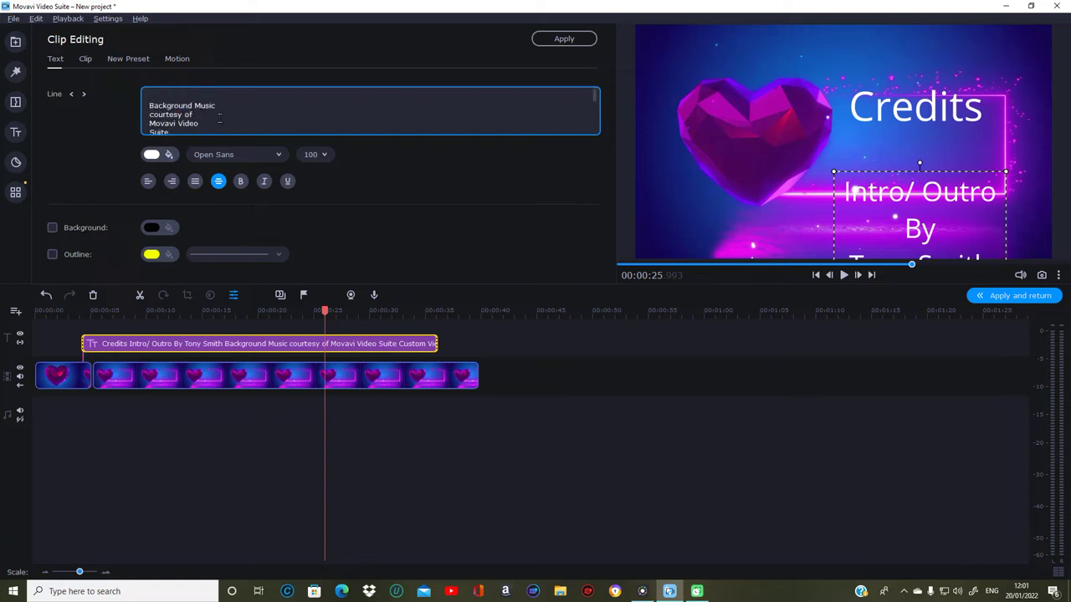
{"action": "scroll", "coordinate": [151, 105], "scroll_direction": "up", "scroll_amount": 2}
{"action": "scroll", "coordinate": [176, 124], "scroll_direction": "down", "scroll_amount": 2}
{"action": "type", "text": "V"}
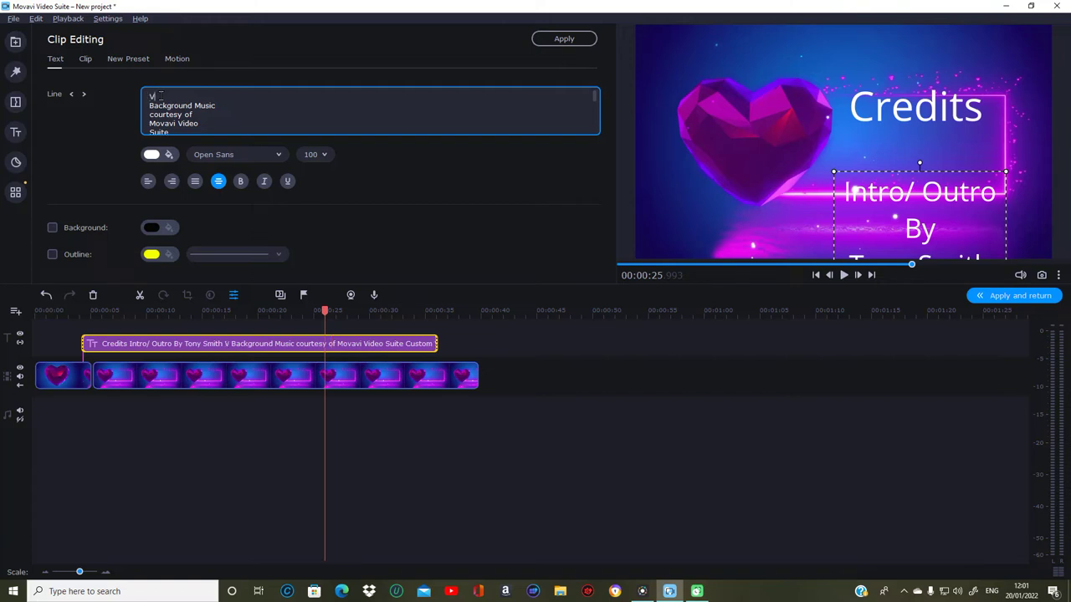
{"action": "type", "text": "ideo"}
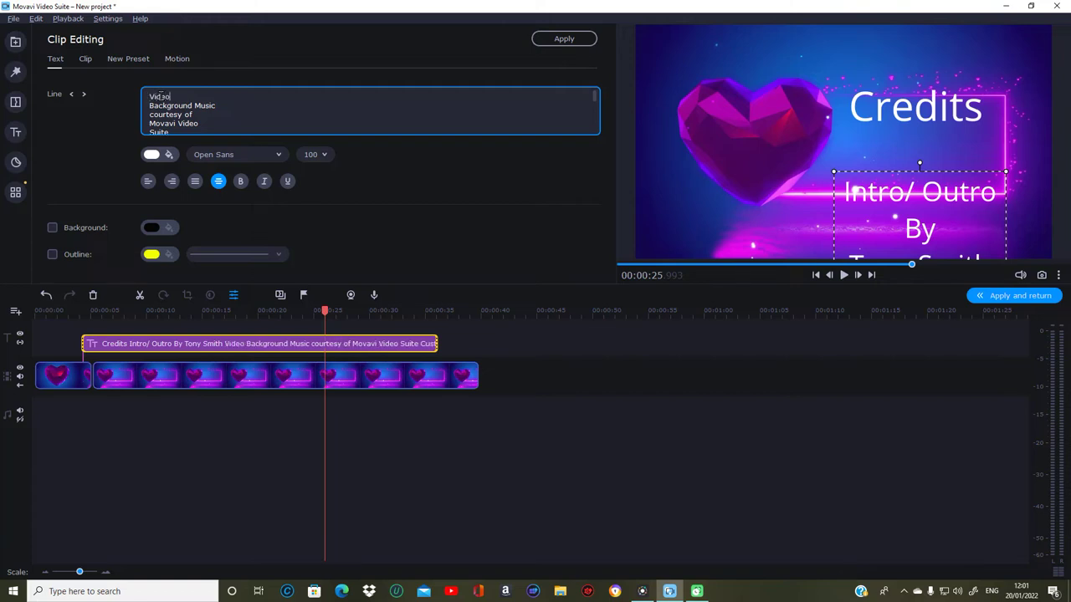
{"action": "type", "text": " Cr"}
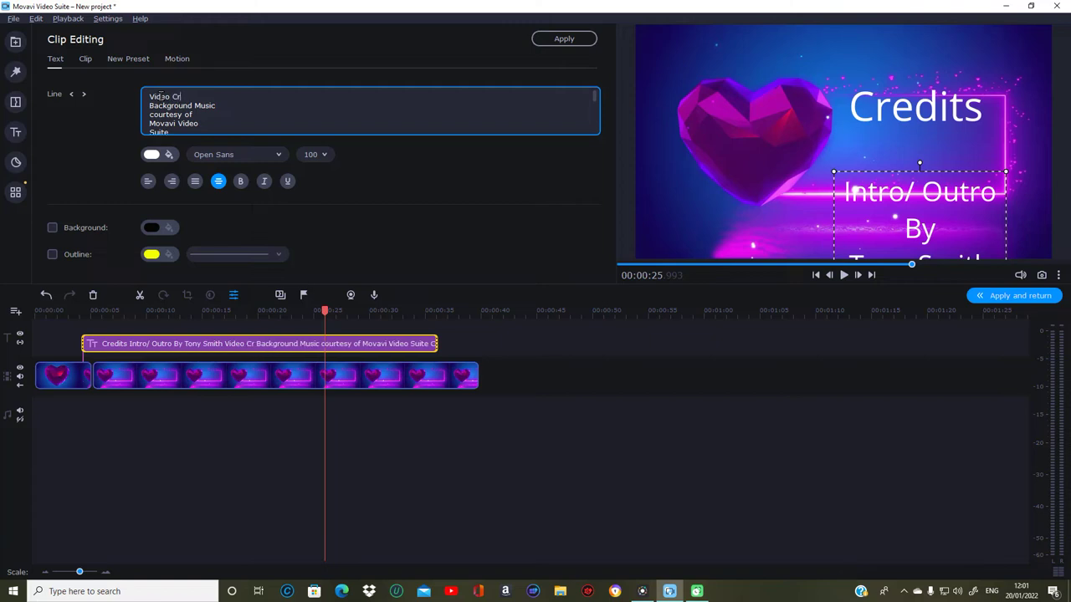
{"action": "type", "text": "eated"}
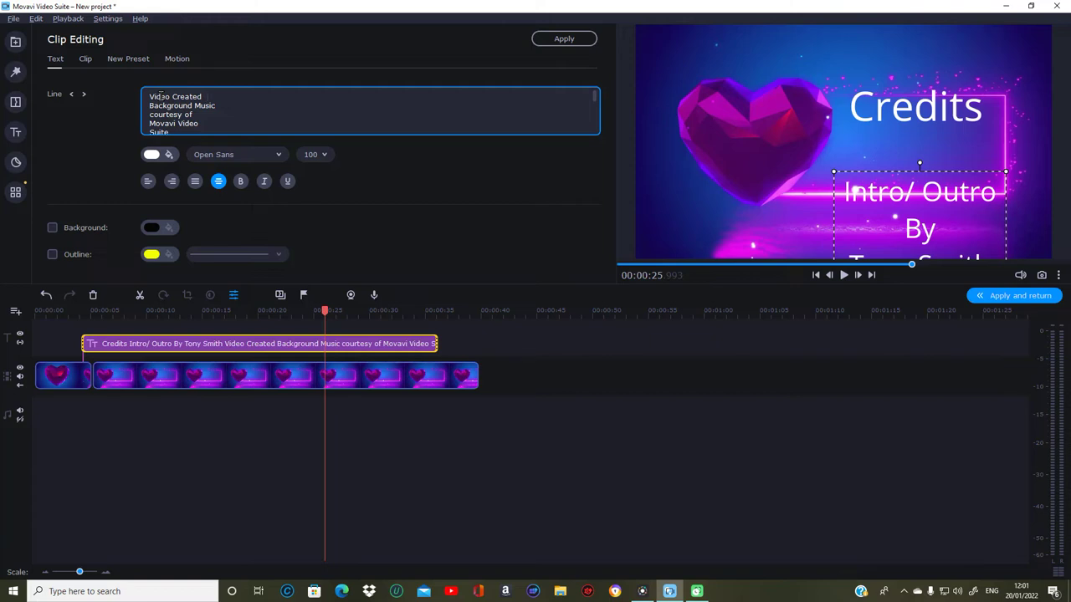
{"action": "type", "text": "&"}
Step: Append "2022" to the "Suite" line of the credits body and add an empty line beneath it
{"action": "scroll", "coordinate": [201, 123], "scroll_direction": "up", "scroll_amount": 1}
{"action": "scroll", "coordinate": [201, 121], "scroll_direction": "down", "scroll_amount": 3}
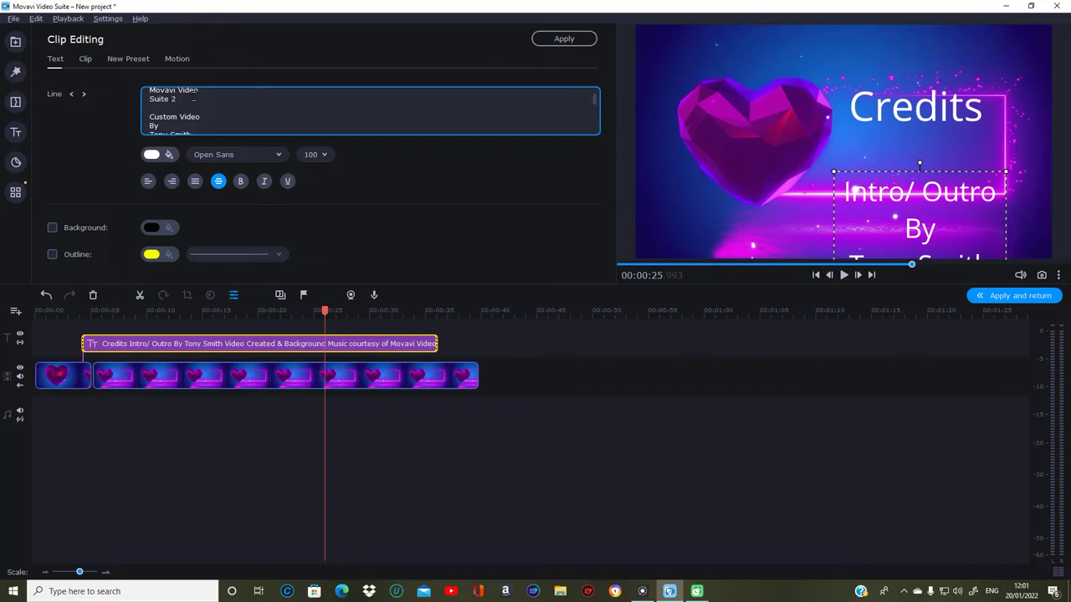
{"action": "key", "text": "Return"}
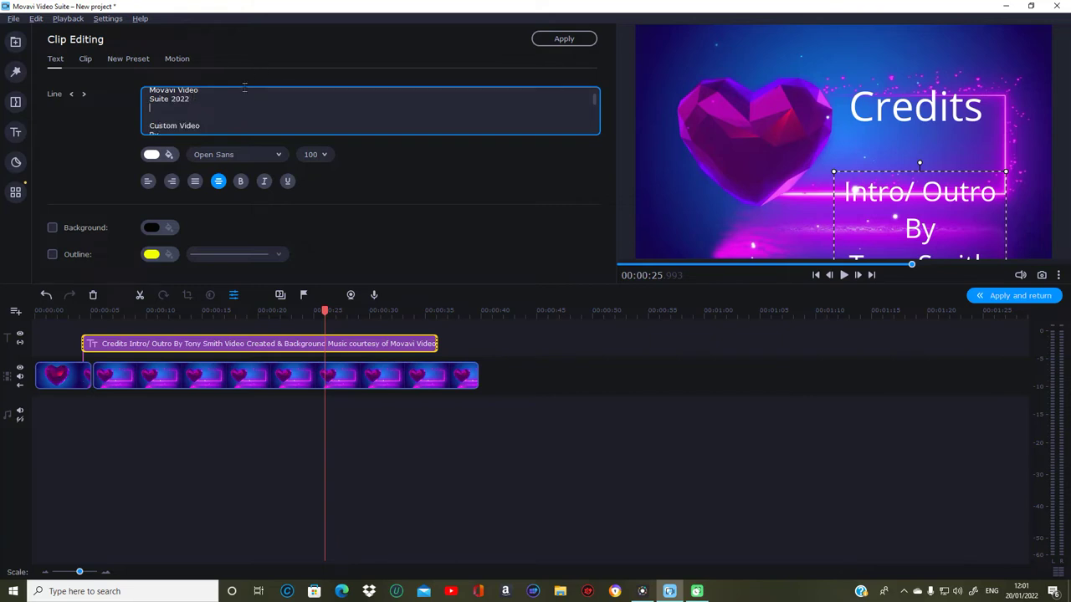
Step: Insert the line "Stoodaio &" between "courtesy of" and "Movavi Video", then apply the title edits and return to the main project timeline
{"action": "scroll", "coordinate": [218, 109], "scroll_direction": "up", "scroll_amount": 3}
{"action": "scroll", "coordinate": [227, 114], "scroll_direction": "down", "scroll_amount": 2}
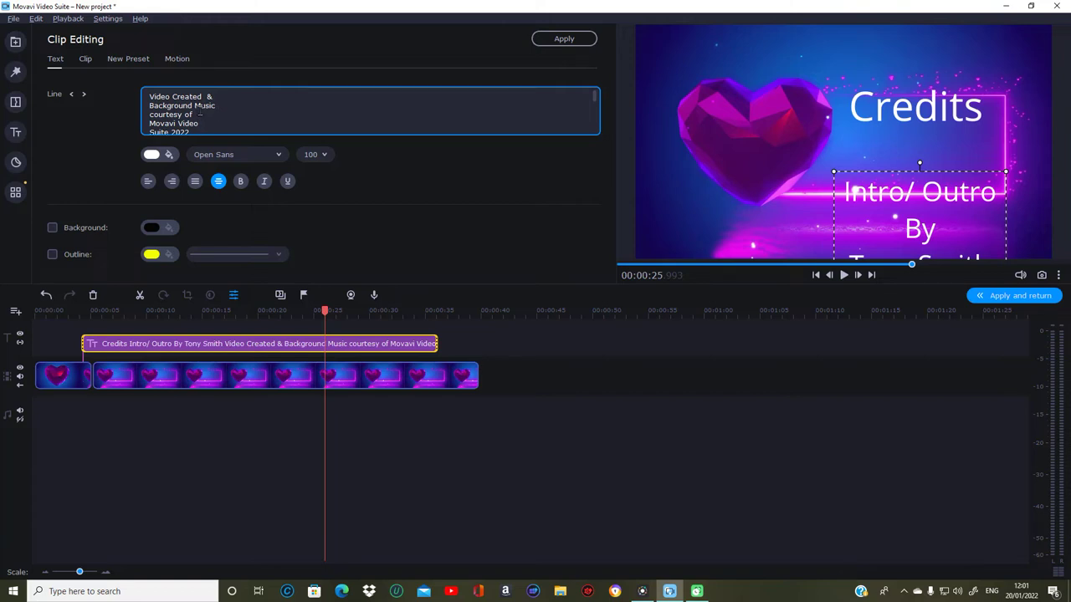
{"action": "key", "text": "Return"}
{"action": "type", "text": "Stoodai"}
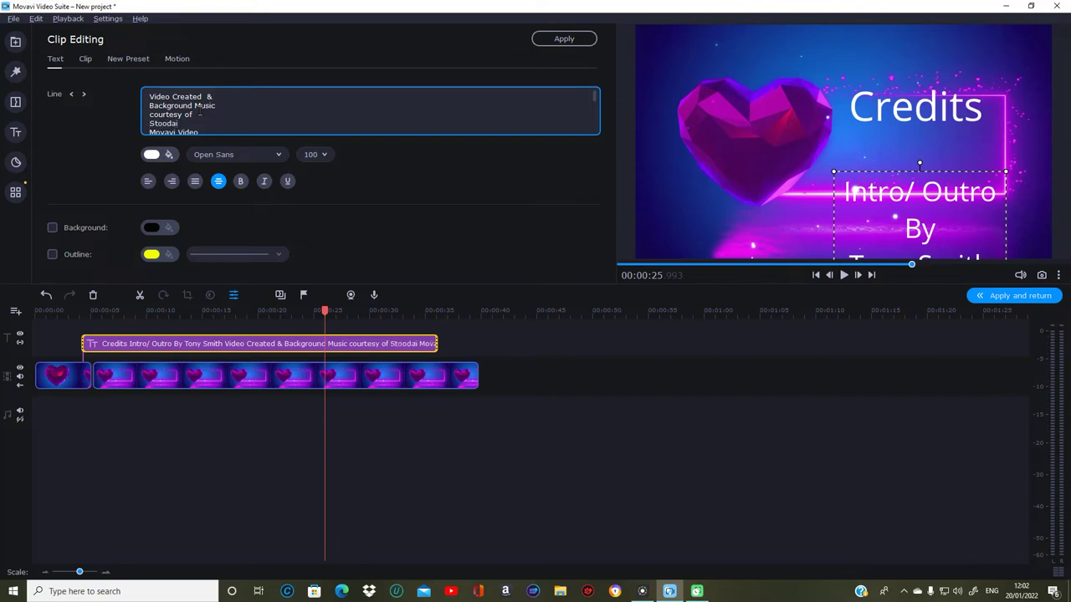
{"action": "type", "text": "o &"}
{"action": "left_click", "coordinate": [1019, 297]}
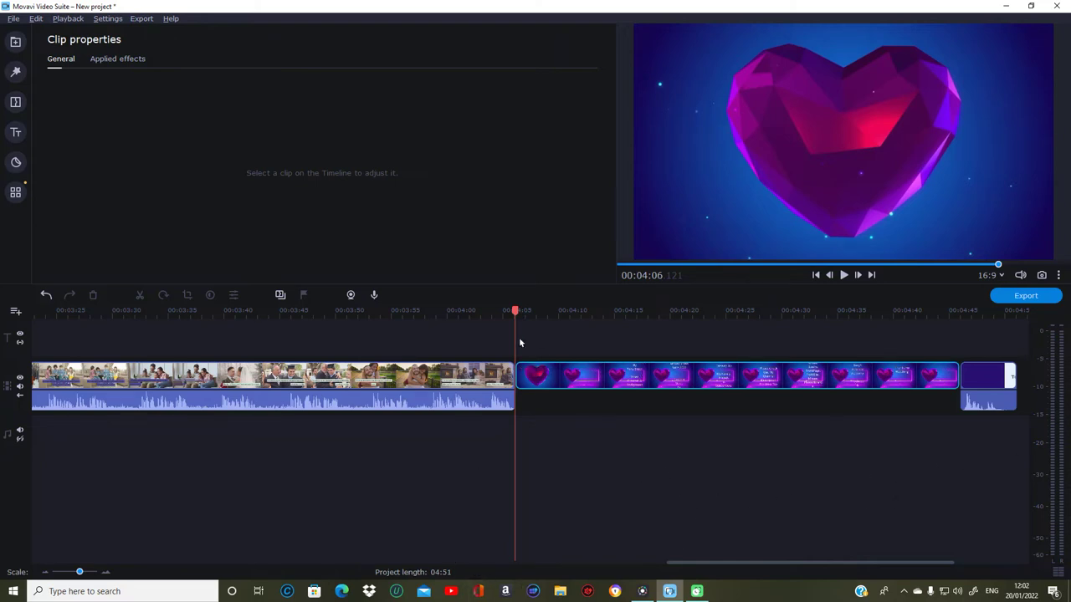
Step: Play back the ending from just before the closing credits through the outro
{"action": "left_click", "coordinate": [497, 317]}
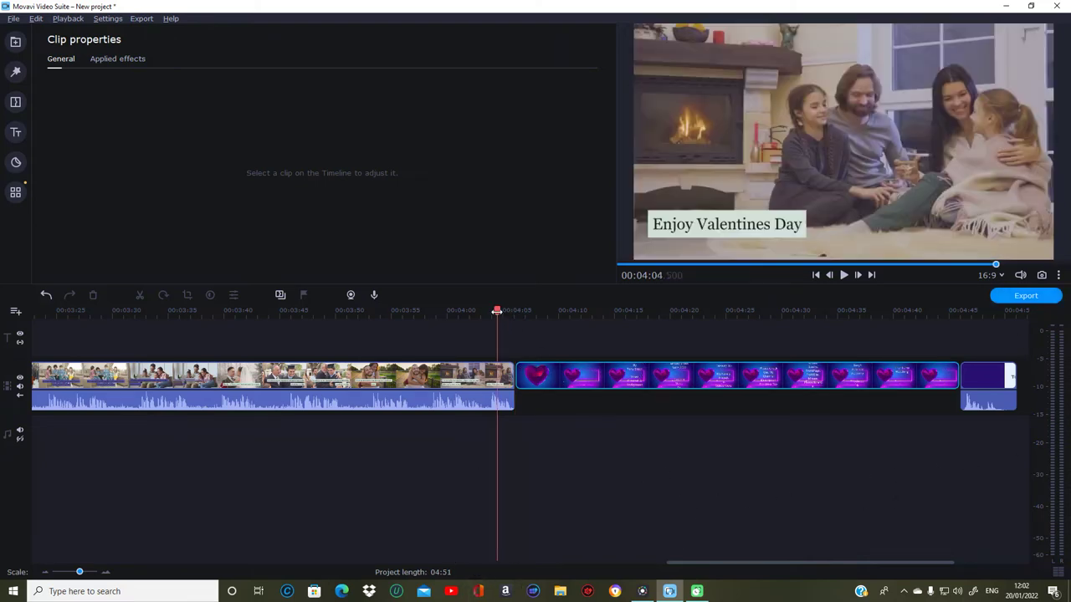
{"action": "left_click", "coordinate": [845, 275]}
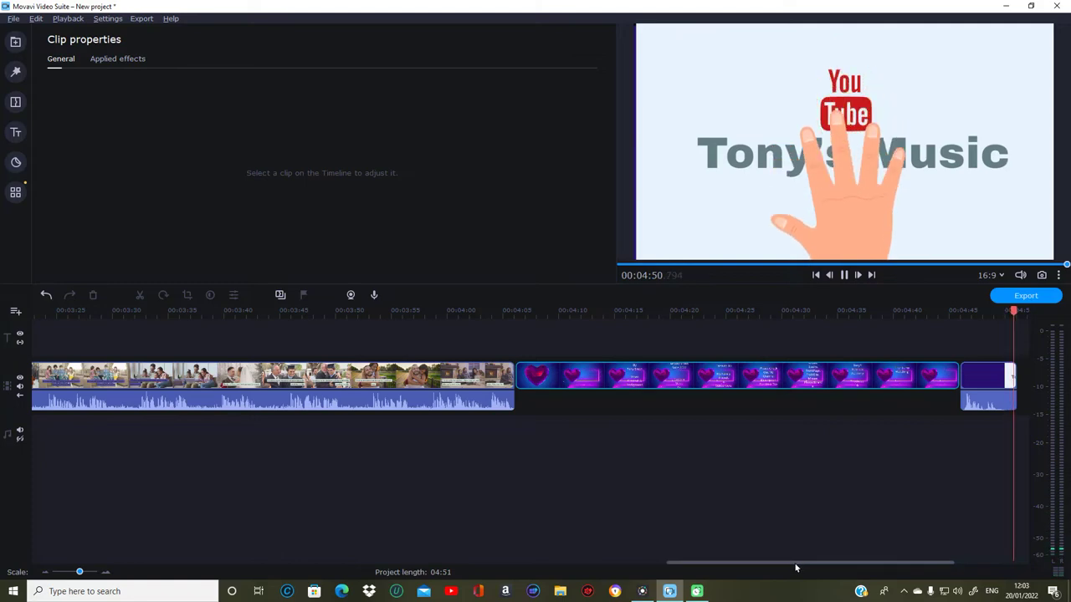
Step: Add a "Barn door - corners" transition between the intro and heart title, and "Barn door ↔" between the heart title and main clip
{"action": "left_click_drag", "start_coordinate": [795, 565], "coordinate": [80, 518]}
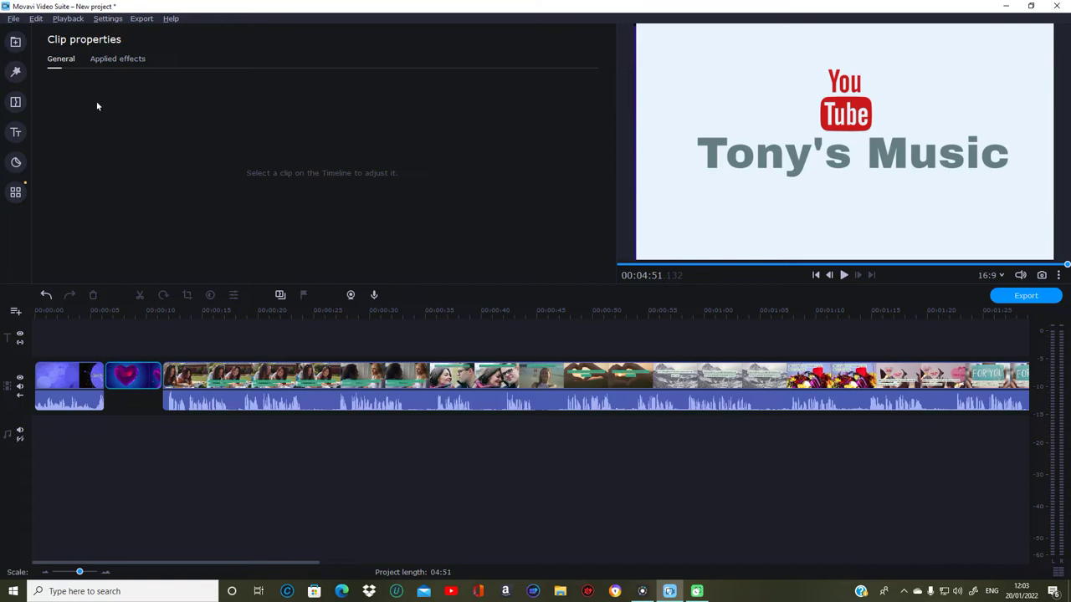
{"action": "left_click", "coordinate": [16, 105]}
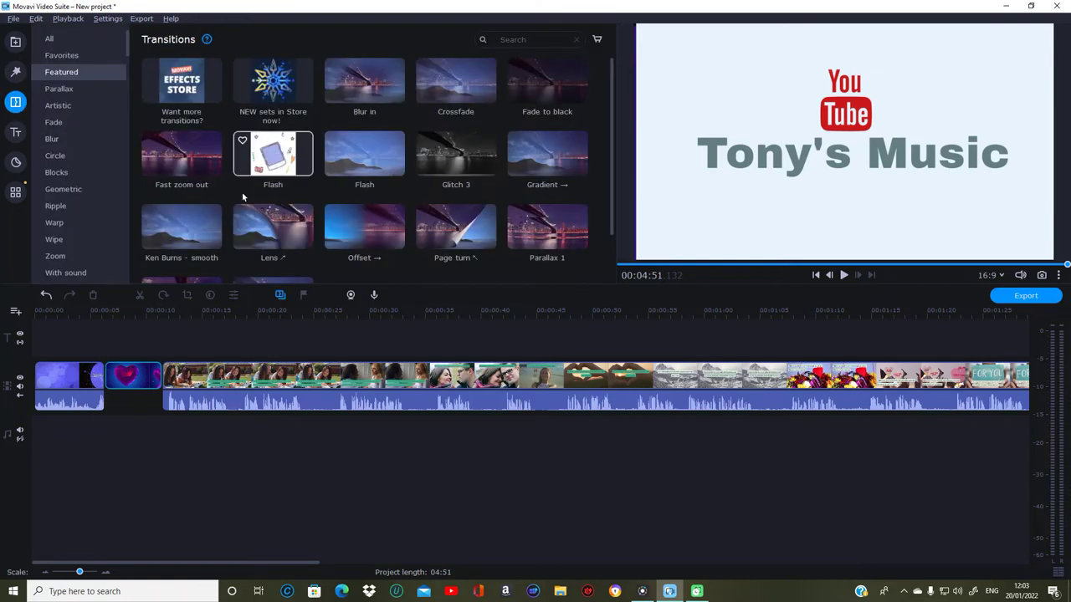
{"action": "left_click", "coordinate": [63, 41]}
{"action": "scroll", "coordinate": [432, 192], "scroll_direction": "down", "scroll_amount": 4}
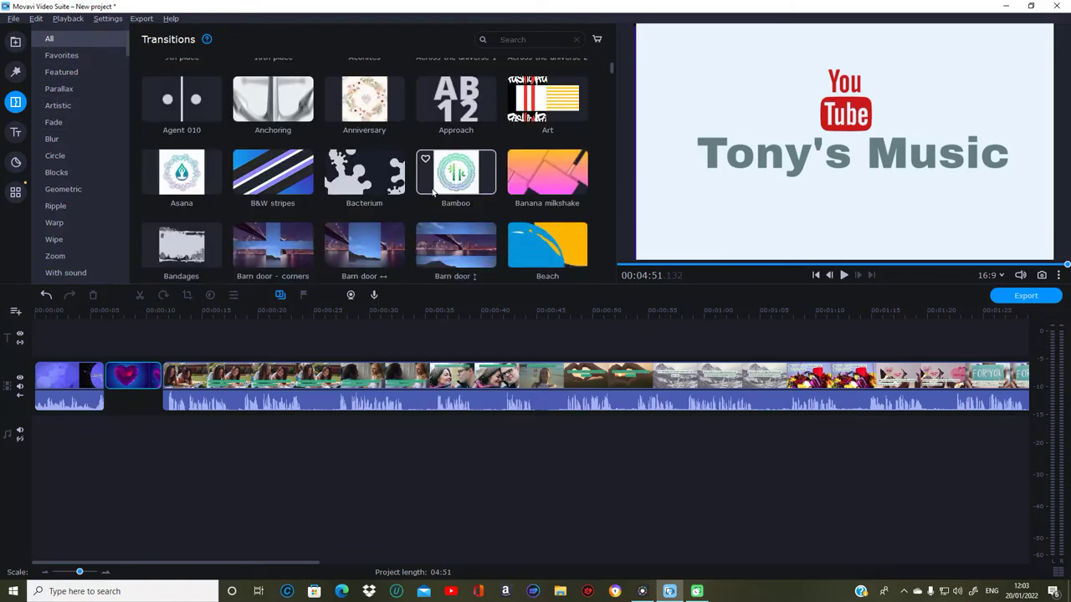
{"action": "scroll", "coordinate": [435, 190], "scroll_direction": "down", "scroll_amount": 3}
{"action": "left_click_drag", "start_coordinate": [272, 146], "coordinate": [107, 373]}
{"action": "left_click_drag", "start_coordinate": [378, 151], "coordinate": [140, 400]}
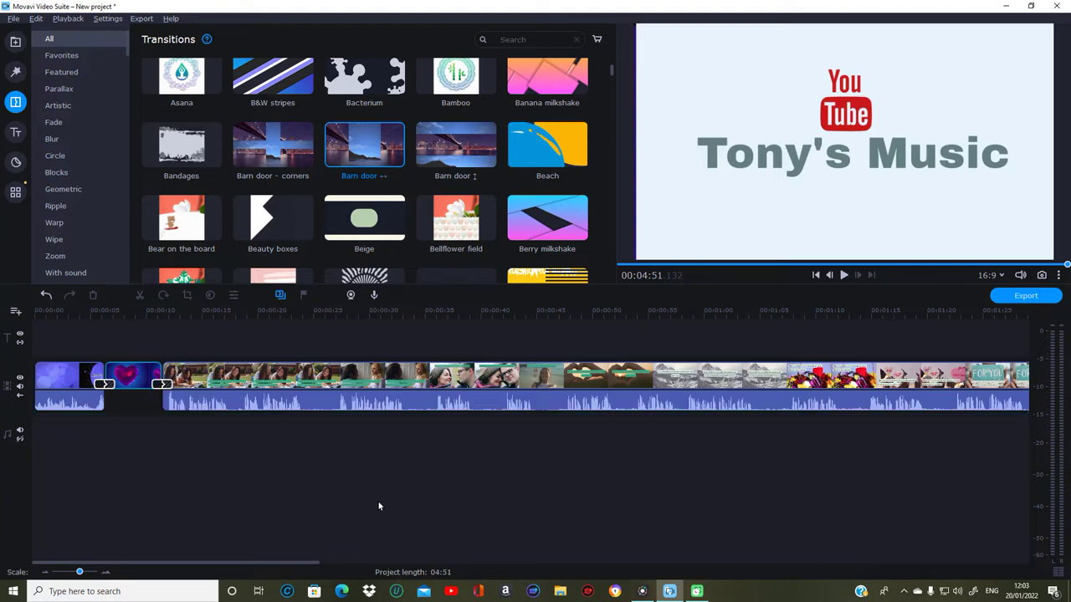
Step: Add a "Barn door ↕" transition between the main clip and closing credits, and "Blinds ↓" between the credits and the outro
{"action": "left_click_drag", "start_coordinate": [314, 566], "coordinate": [900, 562]}
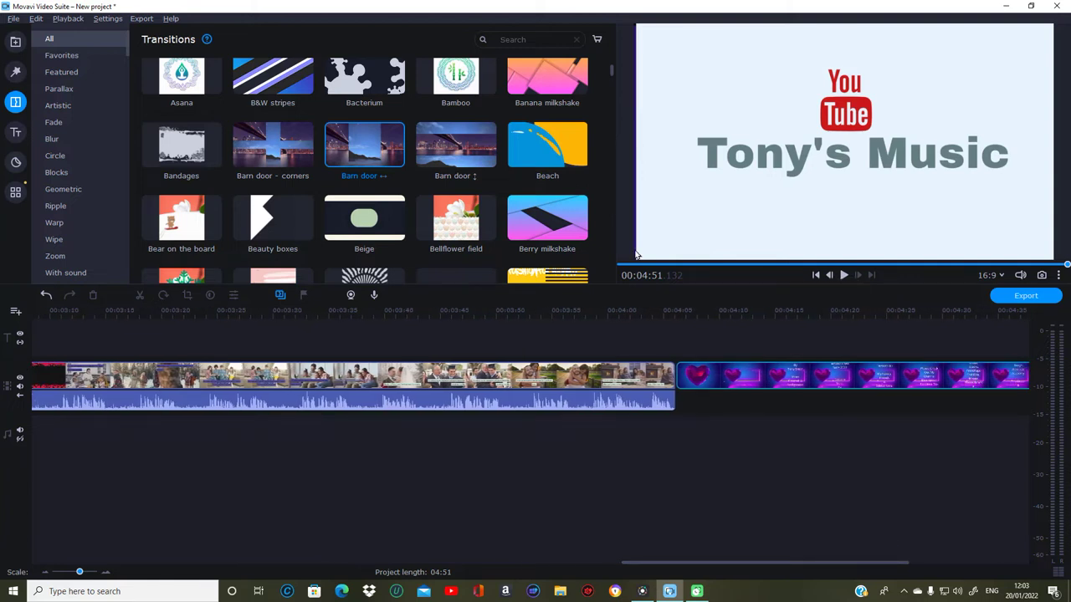
{"action": "left_click_drag", "start_coordinate": [455, 158], "coordinate": [676, 384]}
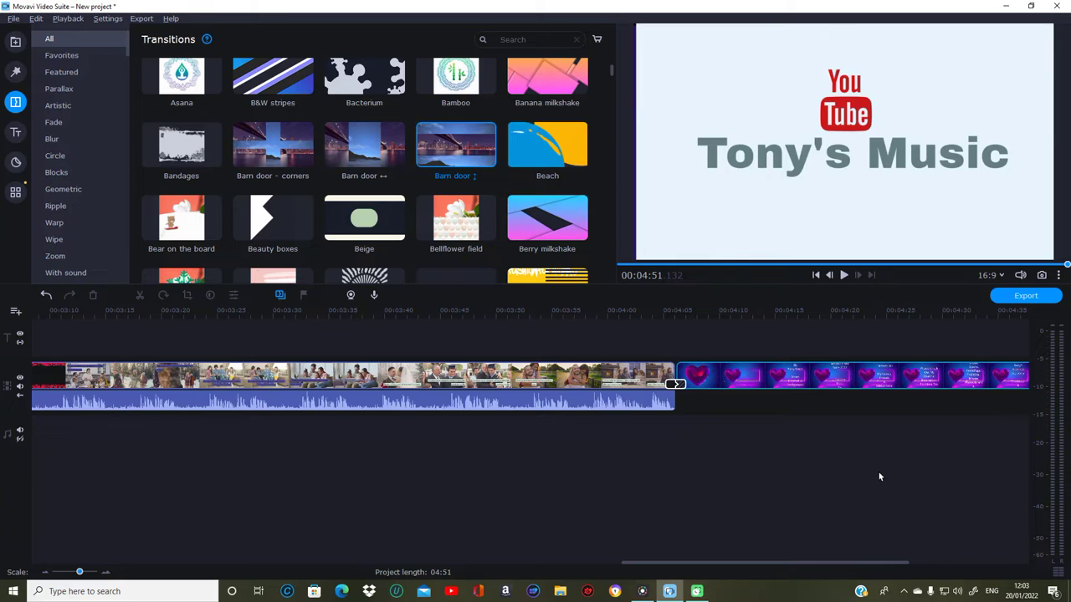
{"action": "scroll", "coordinate": [880, 476], "scroll_direction": "right", "scroll_amount": 3}
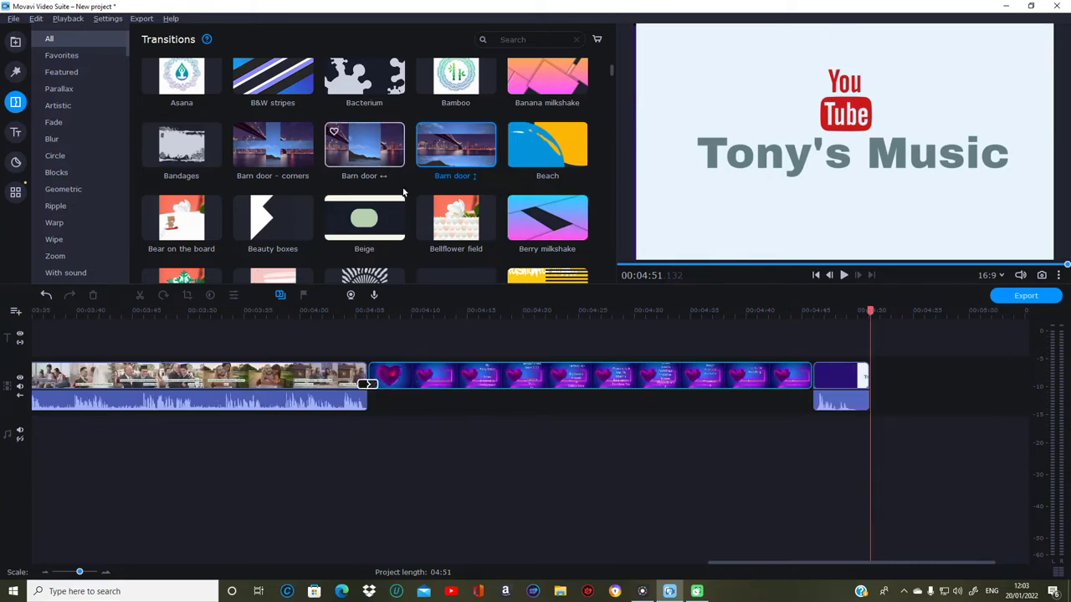
{"action": "scroll", "coordinate": [422, 187], "scroll_direction": "up", "scroll_amount": 1}
{"action": "scroll", "coordinate": [421, 191], "scroll_direction": "down", "scroll_amount": 3}
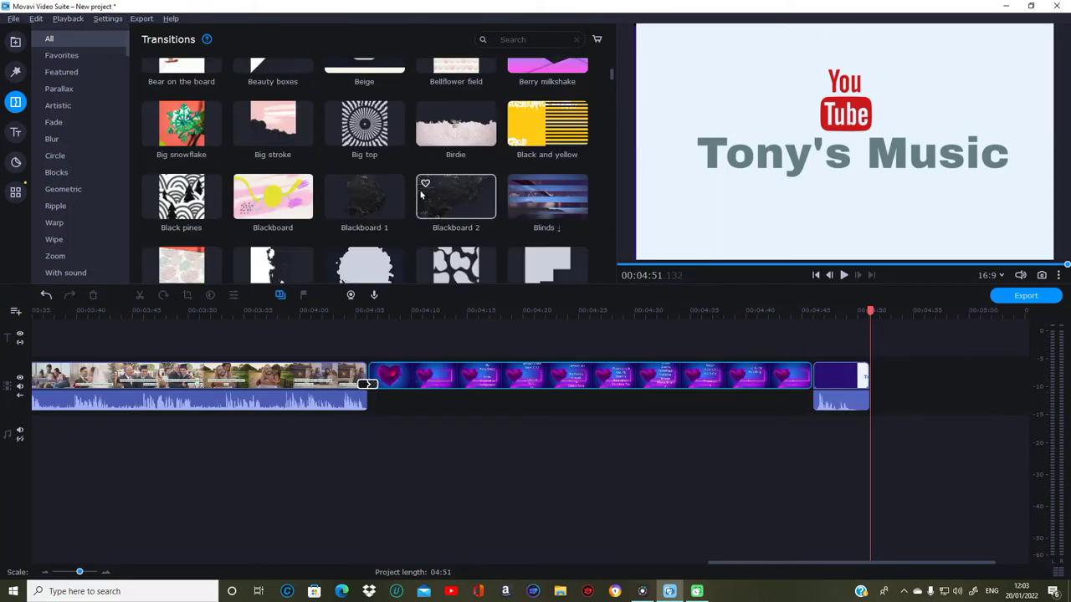
{"action": "scroll", "coordinate": [421, 194], "scroll_direction": "down", "scroll_amount": 1}
{"action": "left_click_drag", "start_coordinate": [545, 147], "coordinate": [797, 386]}
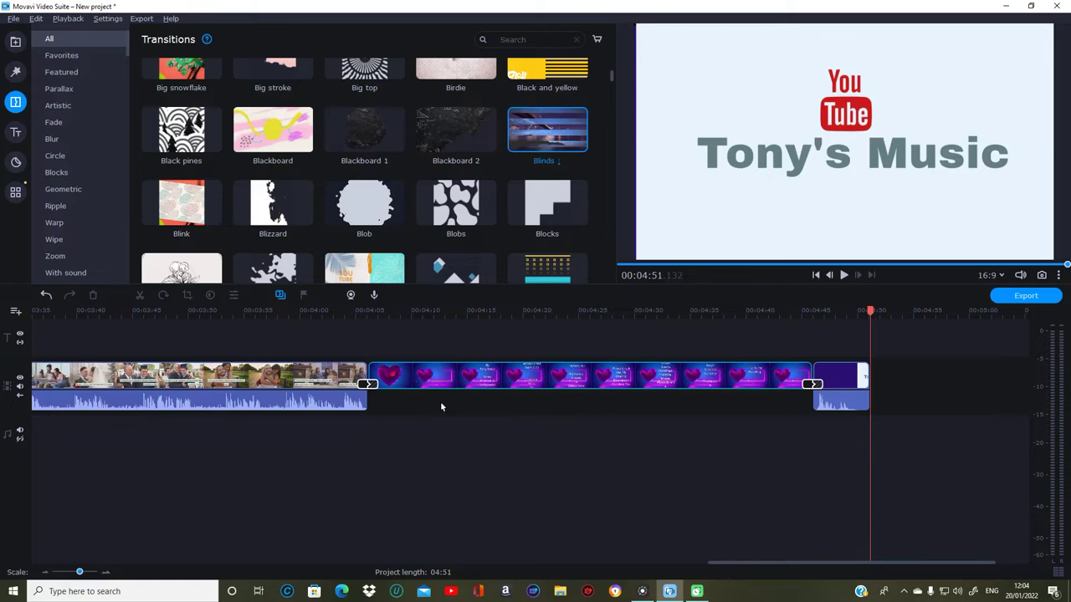
Step: Select the video clips with audio across the whole timeline and apply the Equalizer preset "My preset 1" to them
{"action": "left_click_drag", "start_coordinate": [749, 561], "coordinate": [7, 503]}
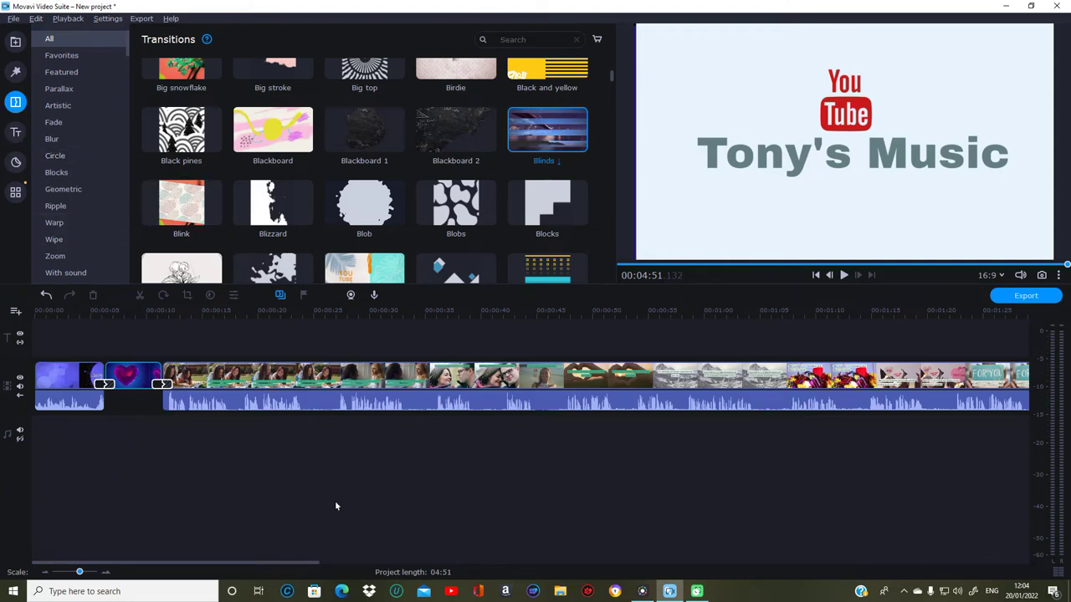
{"action": "left_click_drag", "start_coordinate": [263, 566], "coordinate": [223, 542]}
{"action": "left_click_drag", "start_coordinate": [46, 470], "coordinate": [1021, 409]}
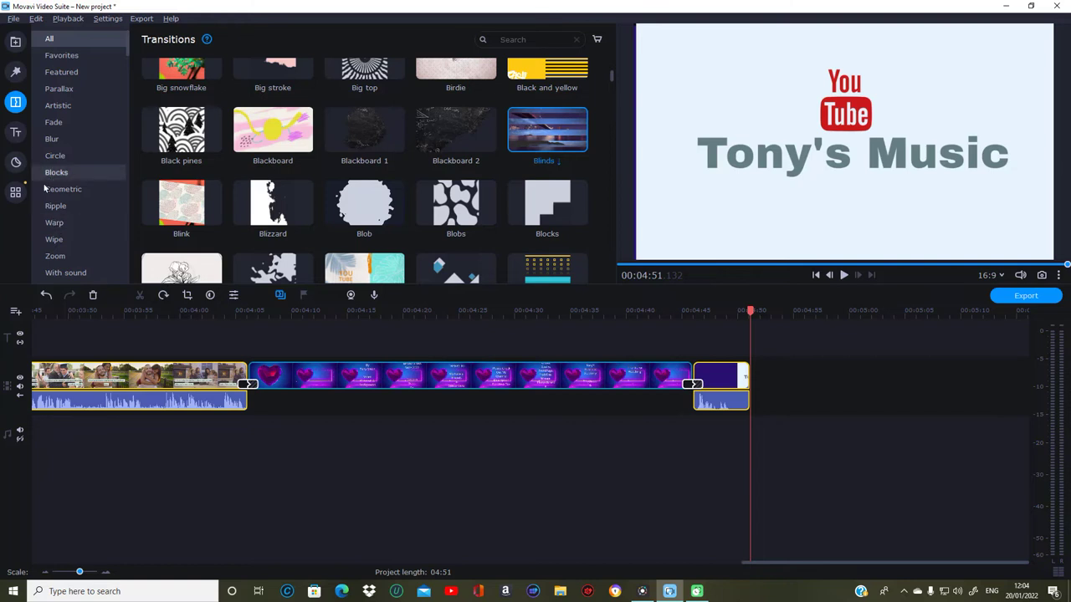
{"action": "left_click", "coordinate": [15, 192]}
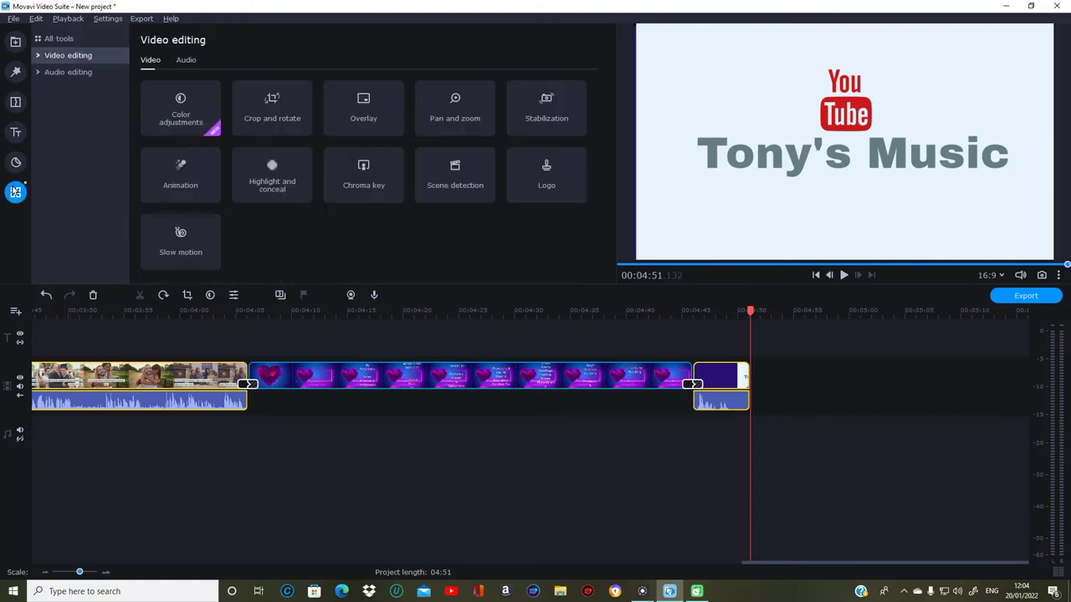
{"action": "left_click", "coordinate": [67, 72]}
{"action": "left_click", "coordinate": [363, 114]}
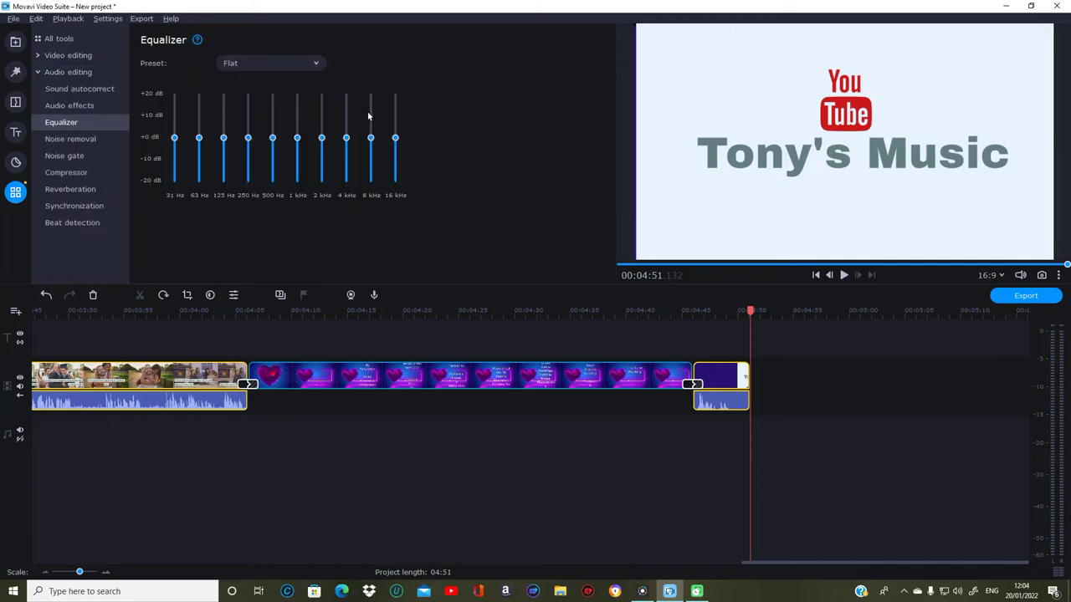
{"action": "left_click", "coordinate": [314, 65]}
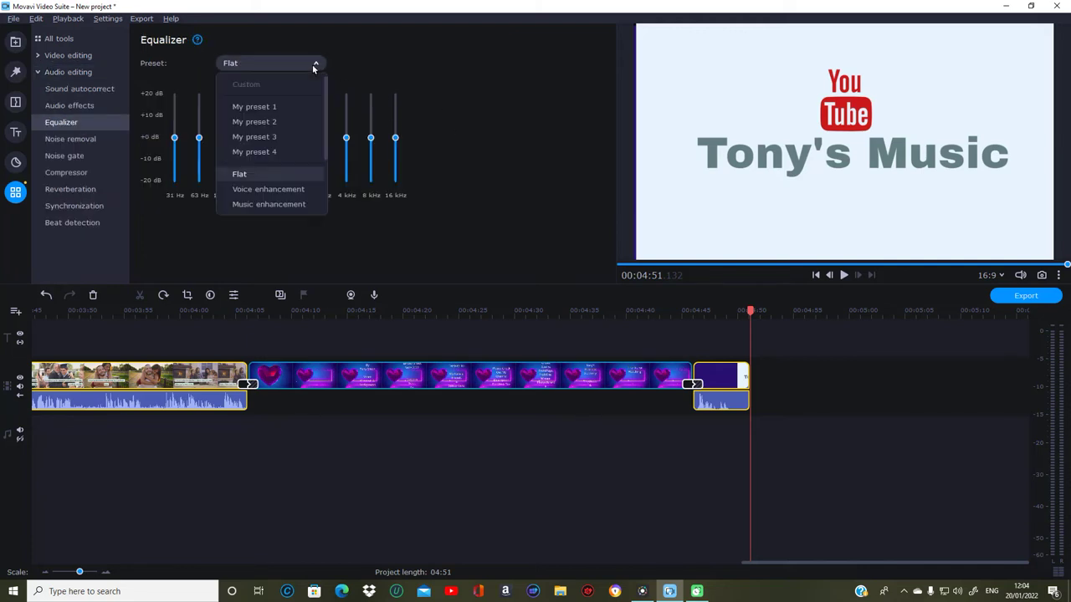
{"action": "left_click", "coordinate": [293, 107]}
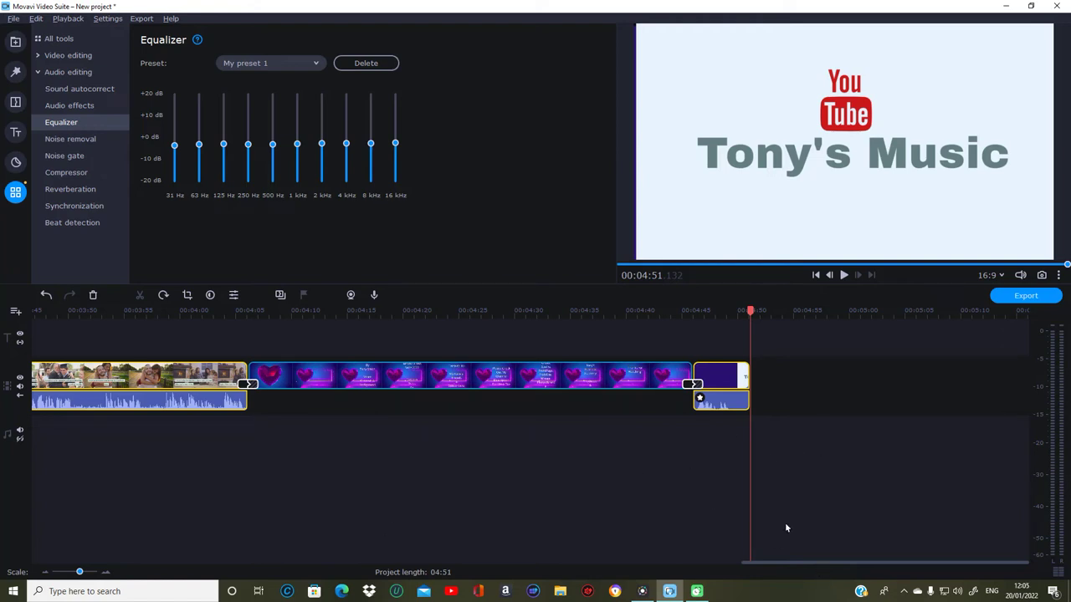
Step: Play the intro from near the project's start twice to check its equalized audio level
{"action": "left_click", "coordinate": [772, 565]}
{"action": "left_click_drag", "start_coordinate": [753, 566], "coordinate": [39, 505]}
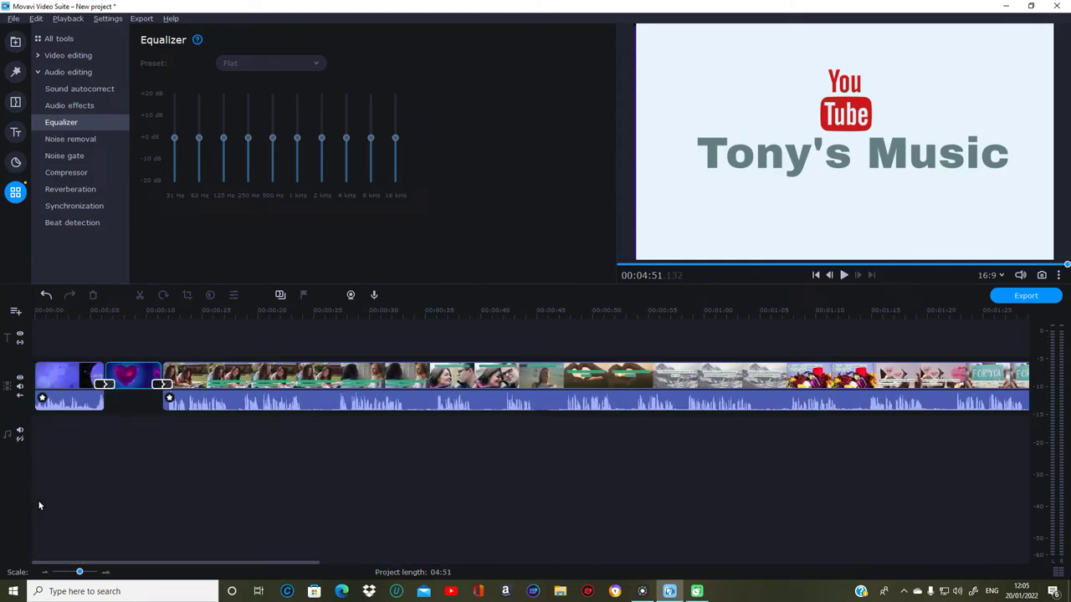
{"action": "left_click", "coordinate": [42, 312]}
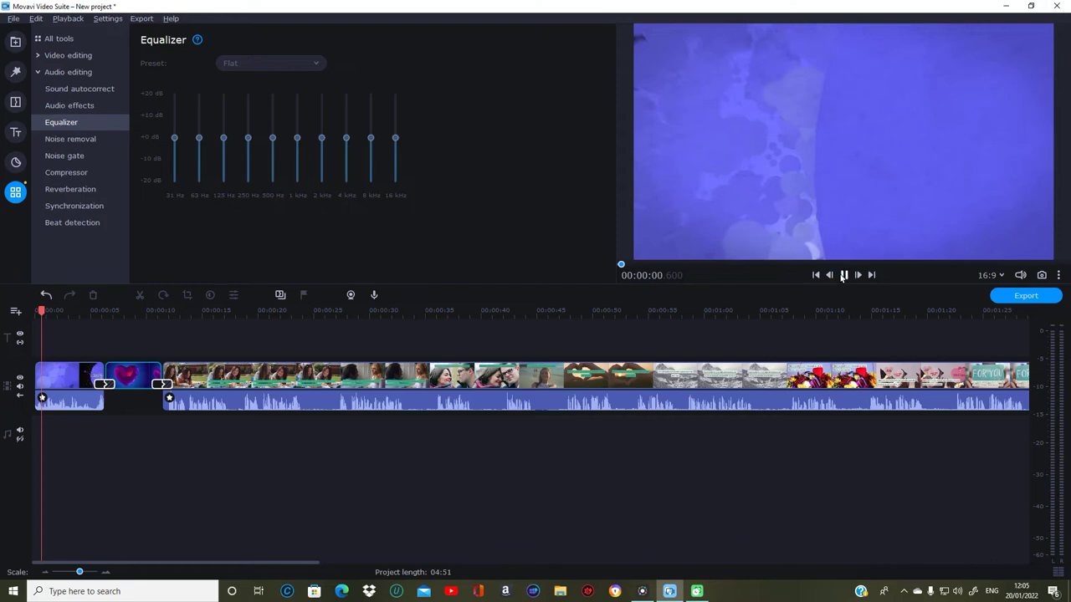
{"action": "left_click", "coordinate": [843, 275]}
{"action": "left_click", "coordinate": [843, 275]}
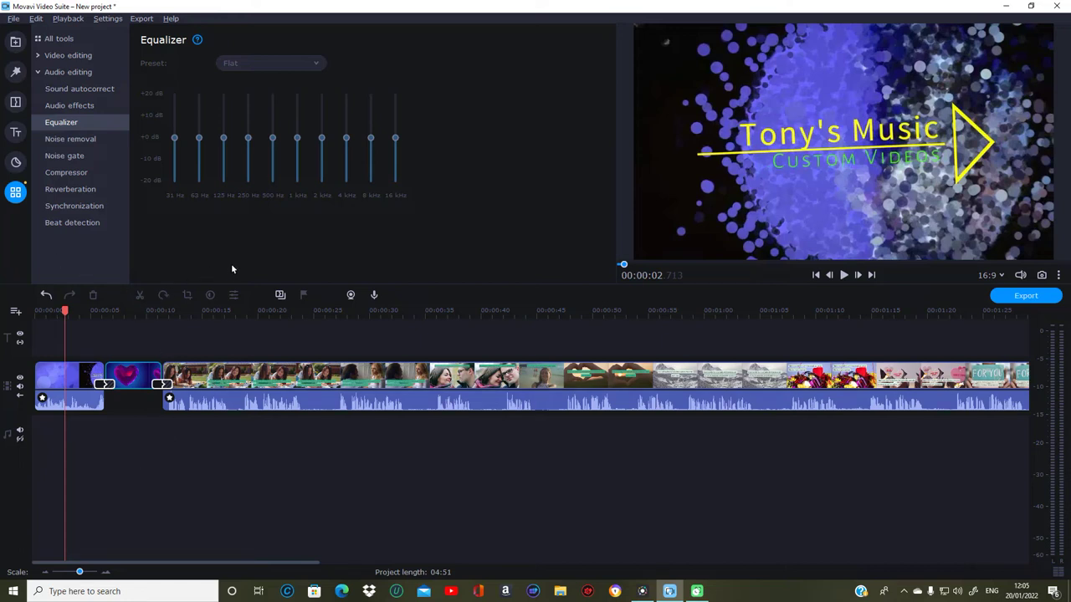
{"action": "left_click_drag", "start_coordinate": [66, 311], "coordinate": [44, 311]}
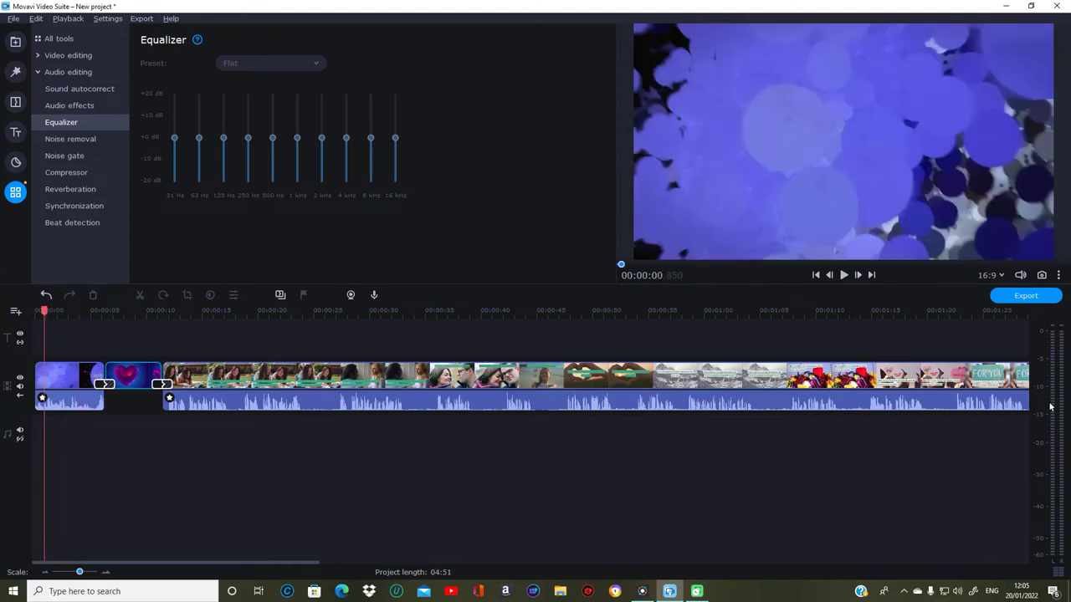
{"action": "left_click", "coordinate": [843, 275]}
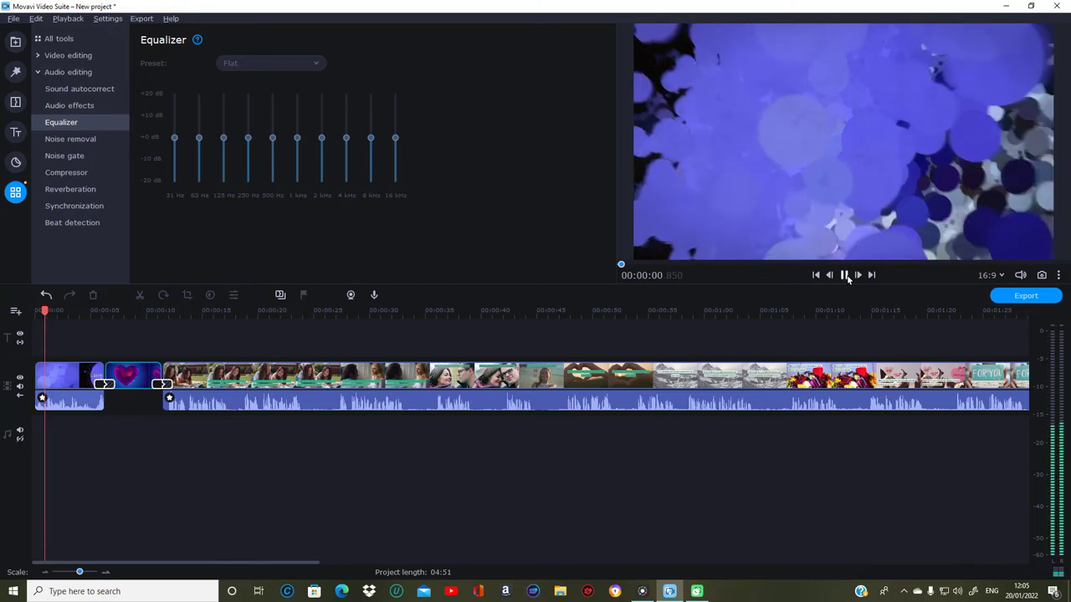
{"action": "left_click", "coordinate": [845, 275]}
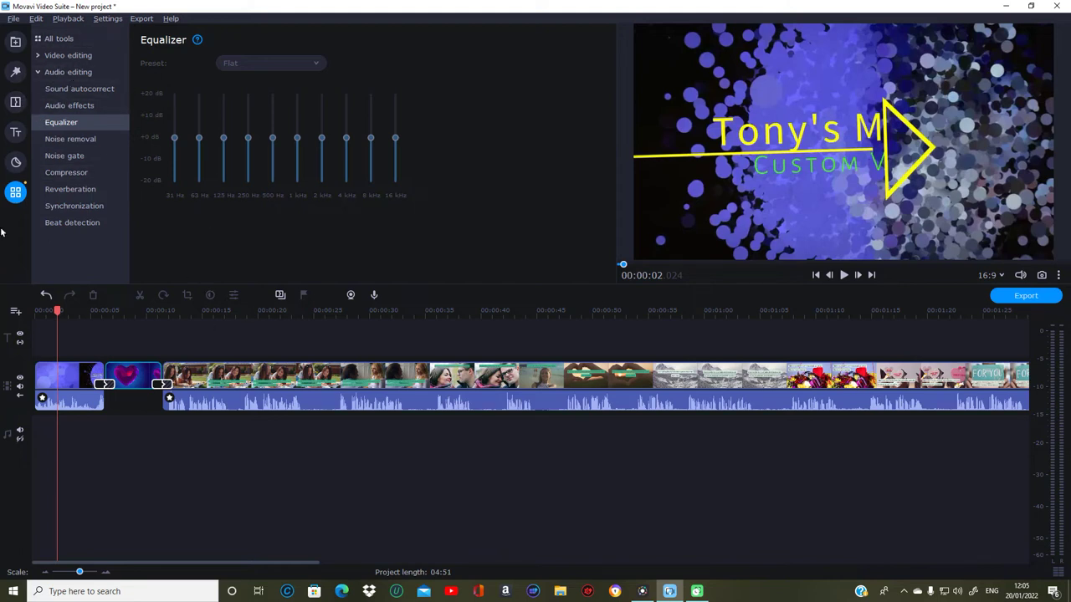
Step: Open the built-in music collection and preview the Awakening track
{"action": "left_click", "coordinate": [15, 41]}
{"action": "left_click", "coordinate": [58, 89]}
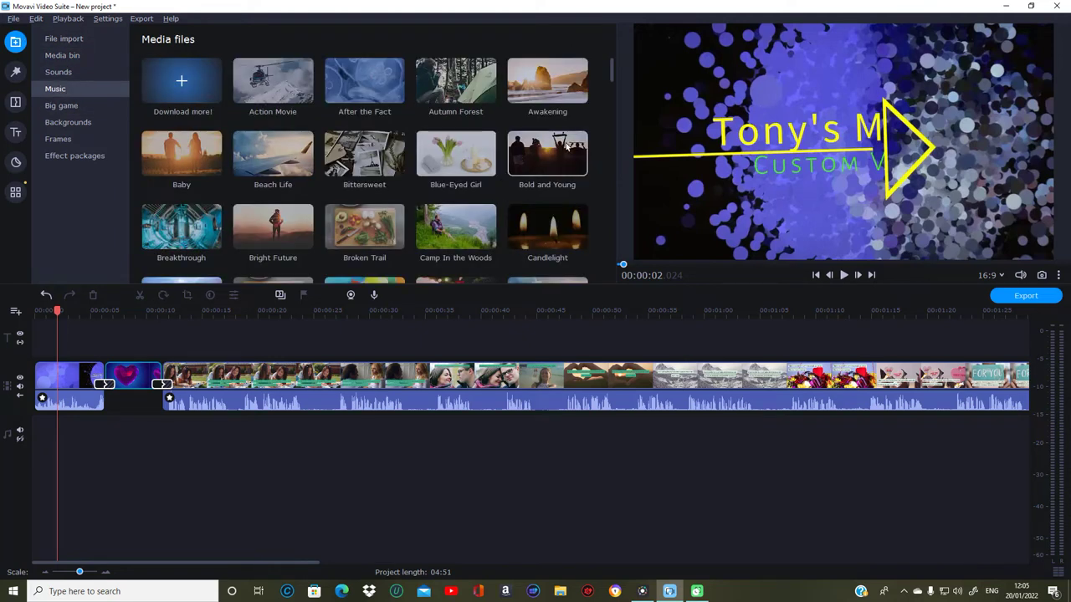
{"action": "left_click", "coordinate": [552, 89]}
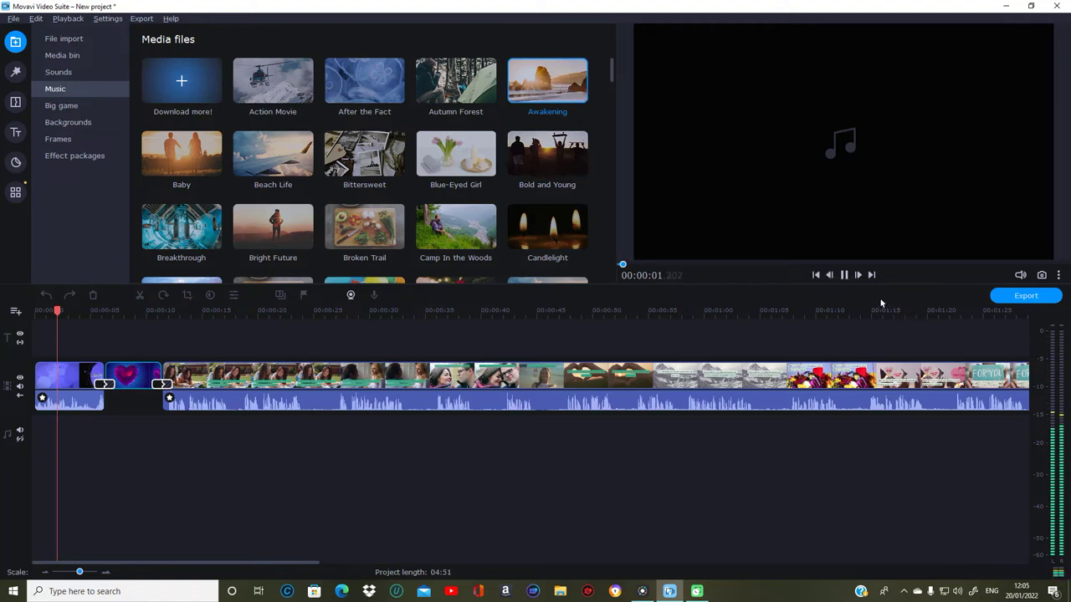
{"action": "left_click", "coordinate": [843, 274]}
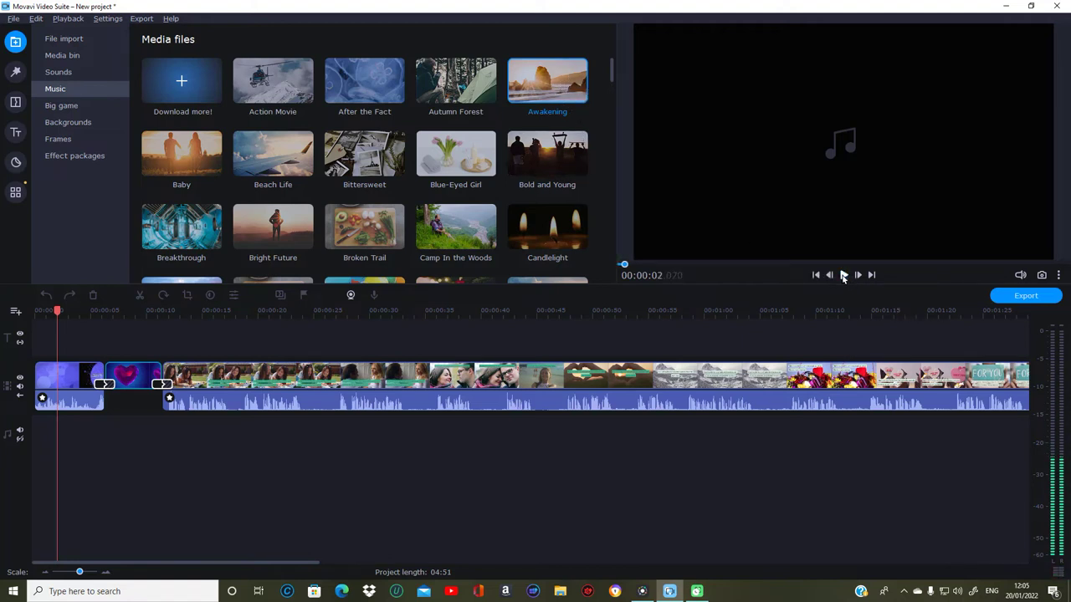
Step: Add the Candlelight music to the audio track, preview it, and move it to start with the opening heart title clip
{"action": "double_click", "coordinate": [542, 243]}
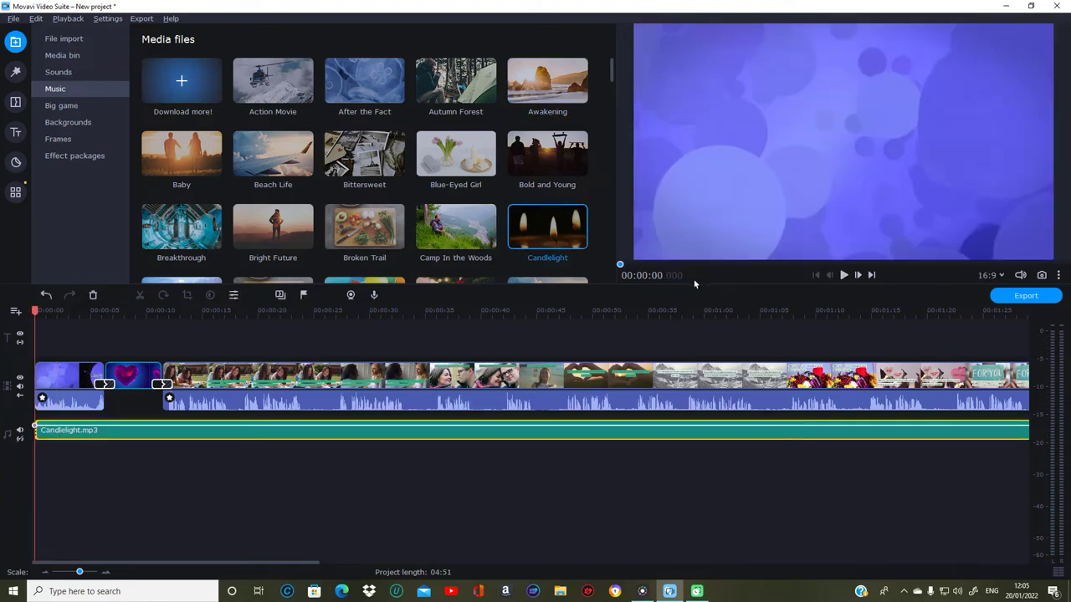
{"action": "left_click", "coordinate": [529, 224]}
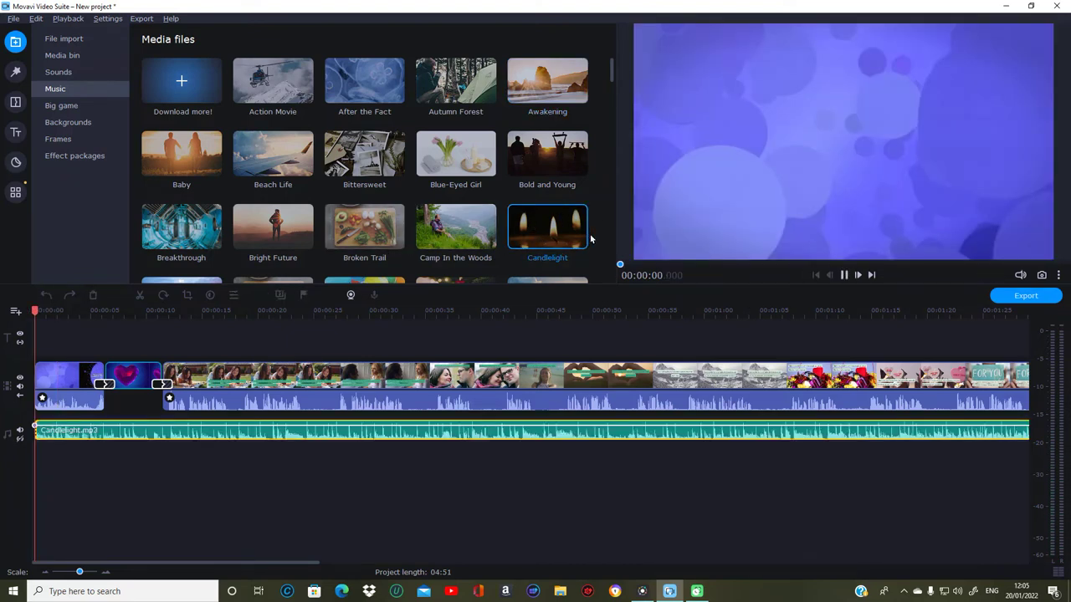
{"action": "left_click", "coordinate": [843, 274]}
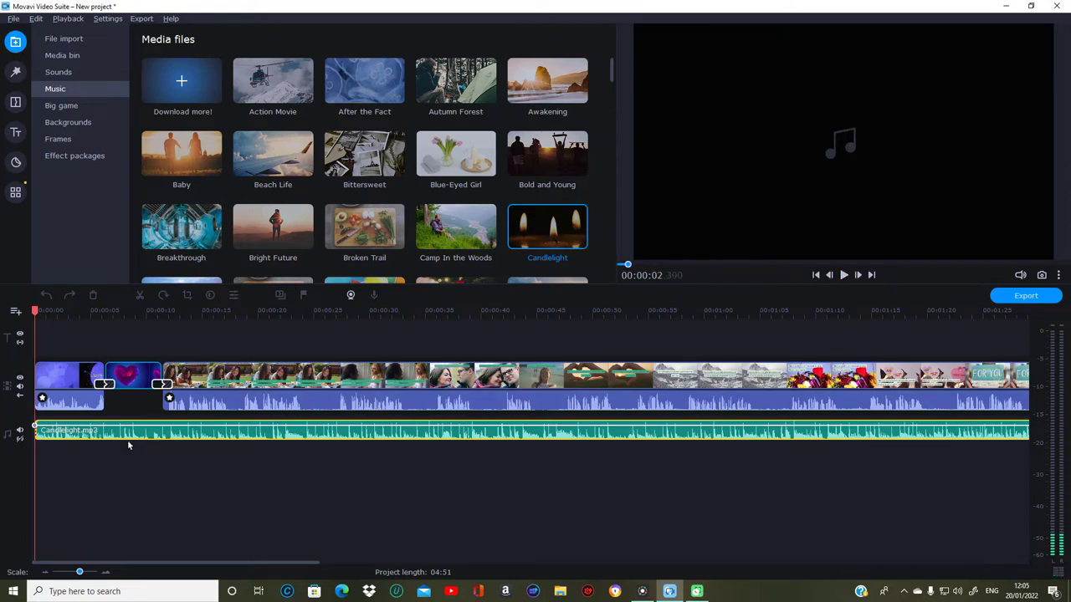
{"action": "left_click_drag", "start_coordinate": [130, 440], "coordinate": [193, 443]}
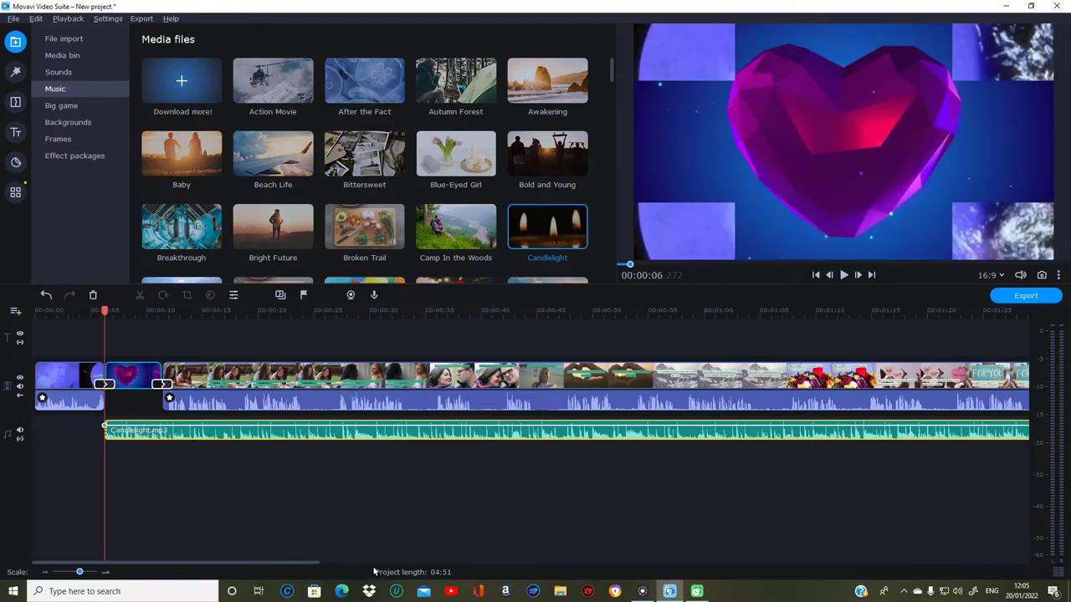
Step: Trim the end of the Candlelight music so it finishes together with the opening heart title clip
{"action": "left_click_drag", "start_coordinate": [313, 565], "coordinate": [635, 559]}
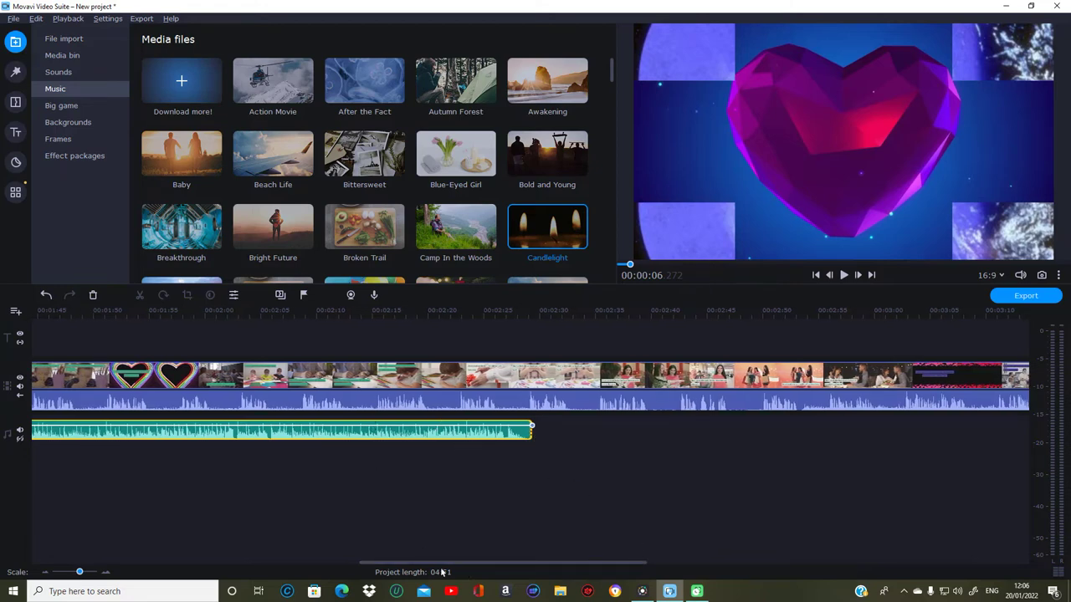
{"action": "left_click_drag", "start_coordinate": [456, 567], "coordinate": [485, 462]}
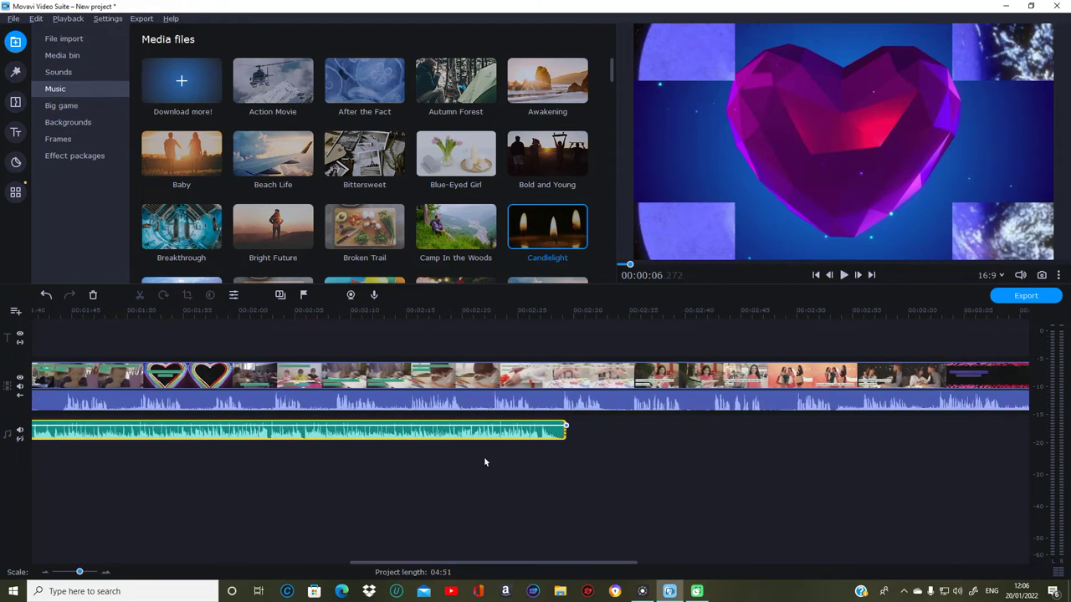
{"action": "left_click_drag", "start_coordinate": [560, 435], "coordinate": [159, 441]}
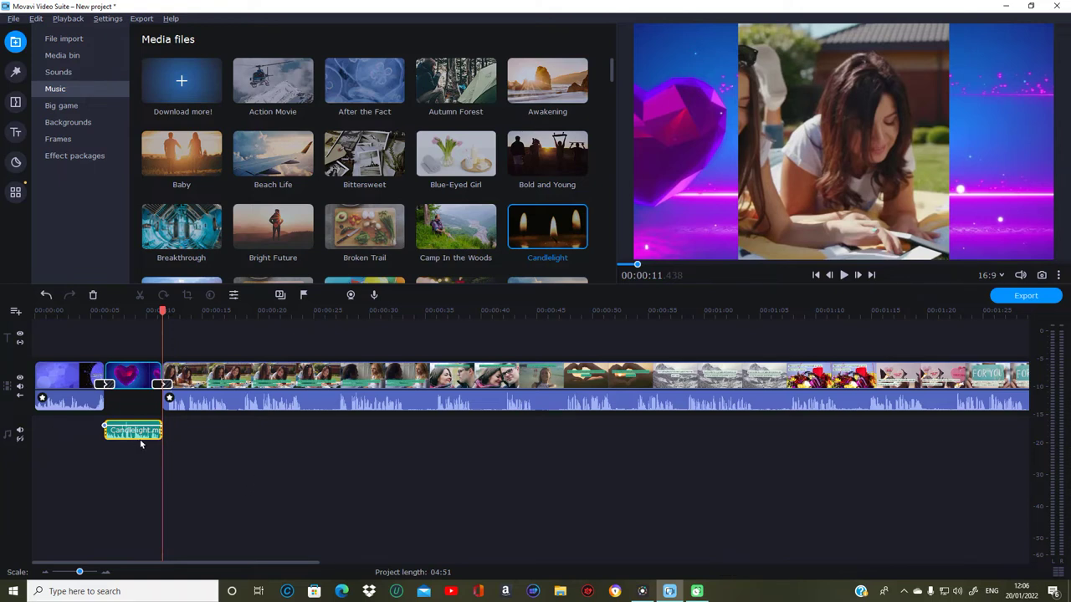
{"action": "left_click", "coordinate": [105, 430]}
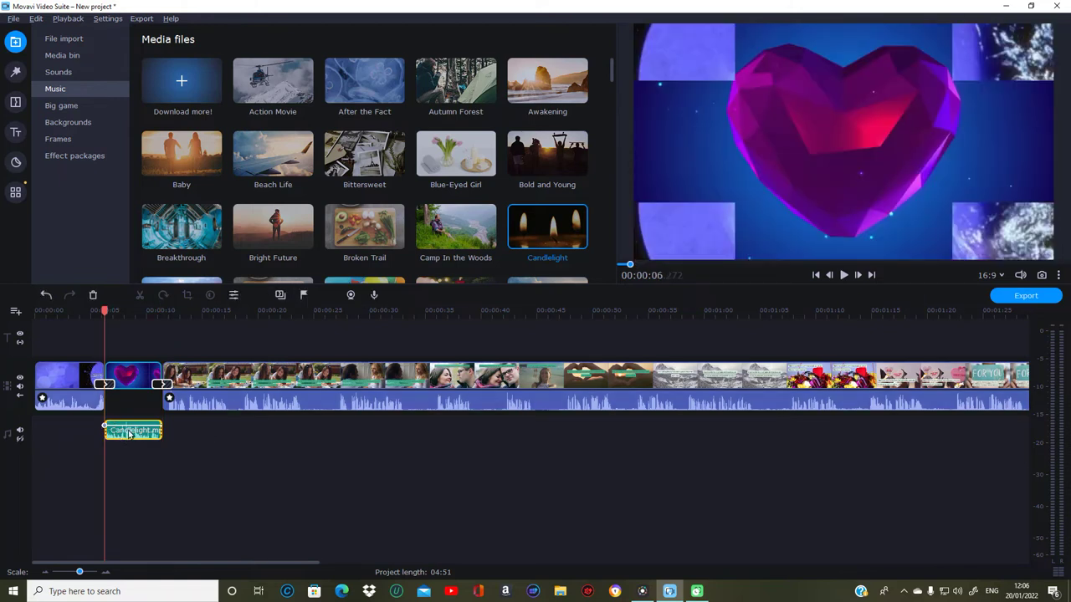
{"action": "left_click", "coordinate": [128, 434]}
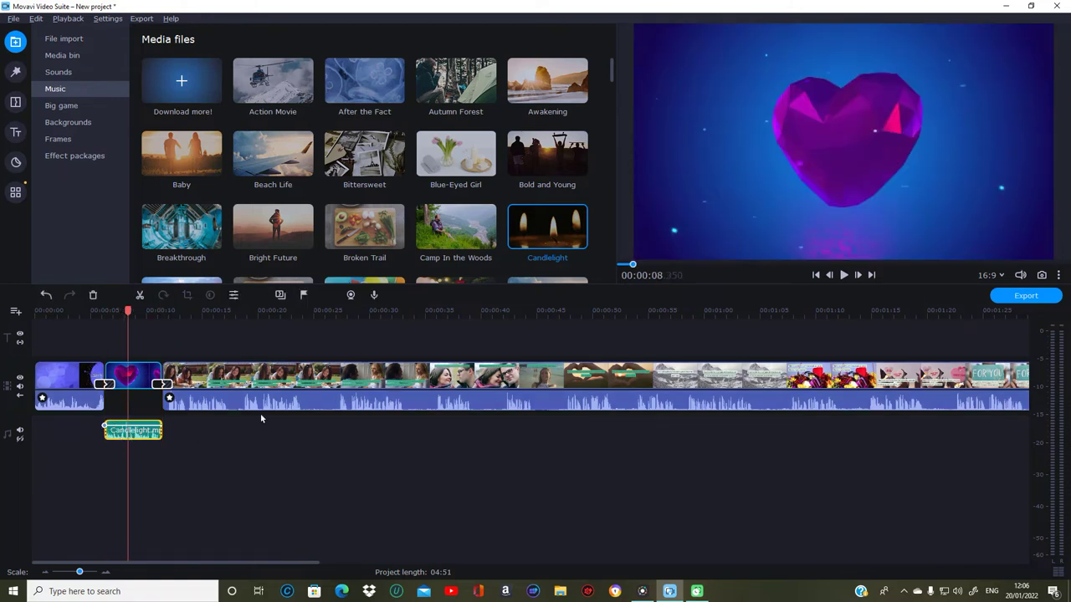
Step: Give the Candlelight music a 1.00-second fade in and a 2.00-second fade out, and play it over the opening heart title
{"action": "left_click", "coordinate": [234, 303]}
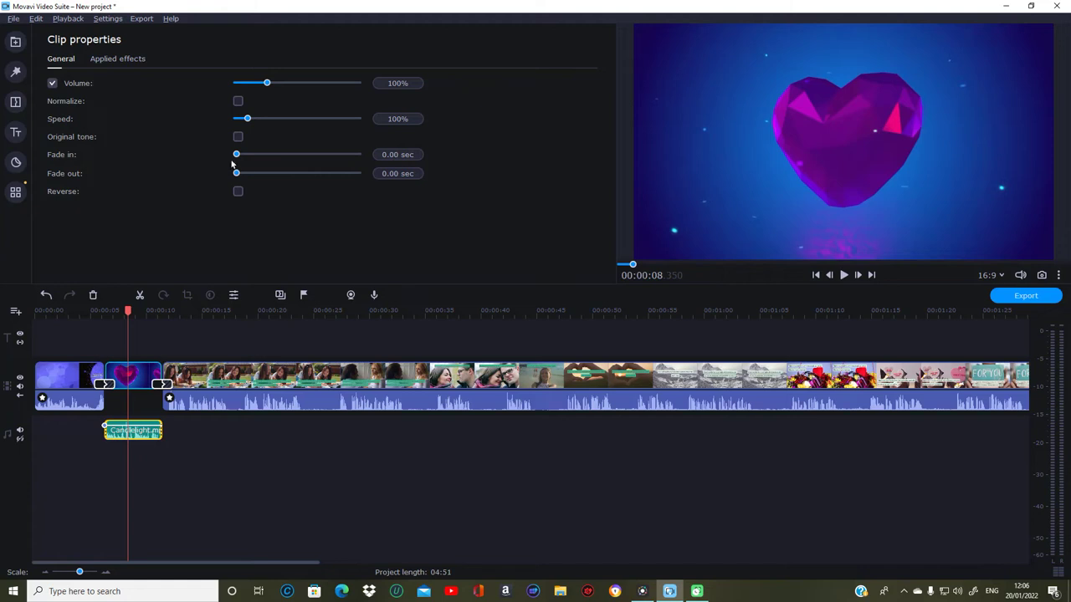
{"action": "left_click_drag", "start_coordinate": [237, 156], "coordinate": [260, 176]}
{"action": "left_click_drag", "start_coordinate": [127, 312], "coordinate": [102, 312]}
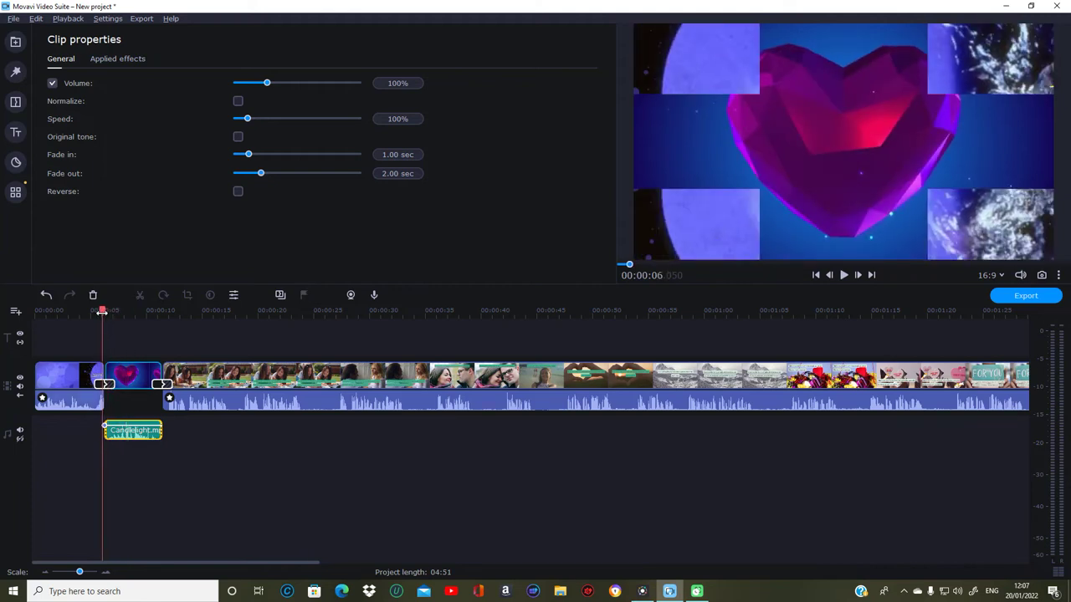
{"action": "left_click", "coordinate": [844, 276]}
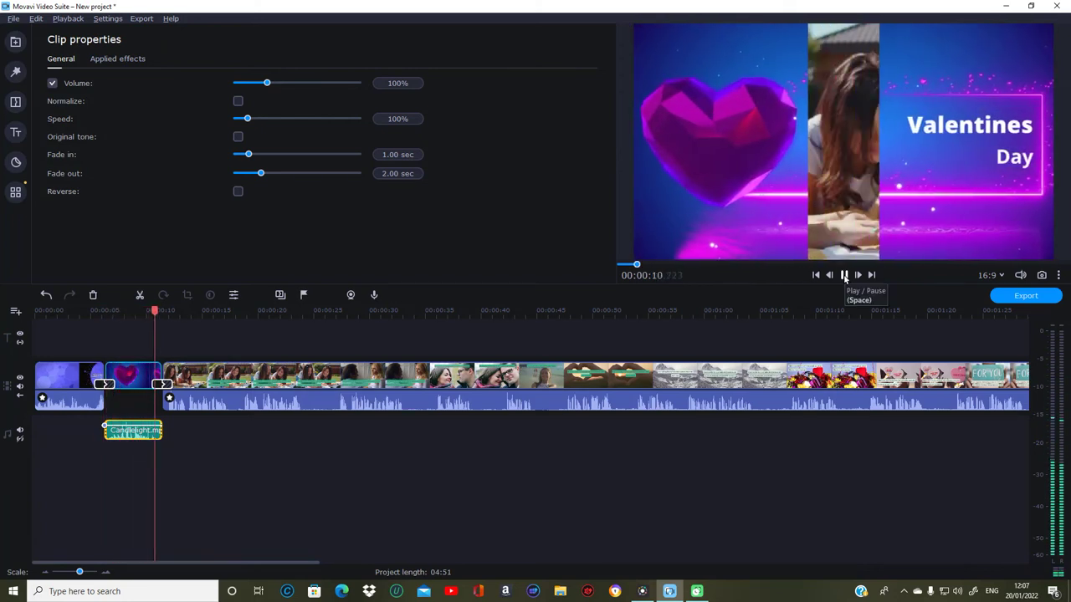
{"action": "left_click", "coordinate": [844, 276]}
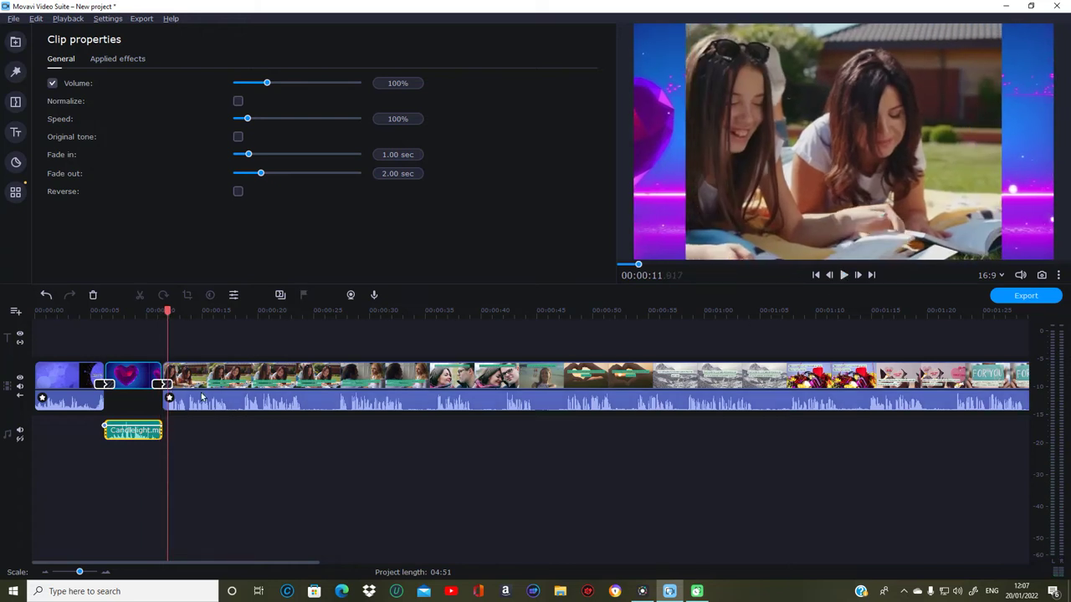
Step: Try the My preset 1 equalizer setting on the opening Candlelight music and play the title section to judge its level
{"action": "left_click_drag", "start_coordinate": [167, 312], "coordinate": [115, 312]}
{"action": "left_click", "coordinate": [15, 192]}
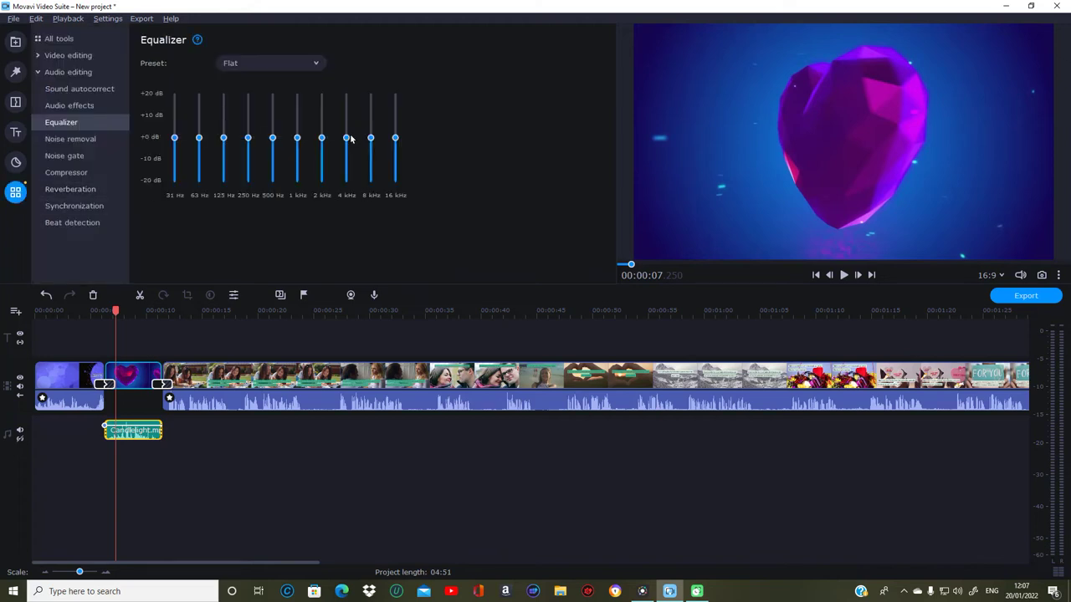
{"action": "left_click", "coordinate": [302, 64]}
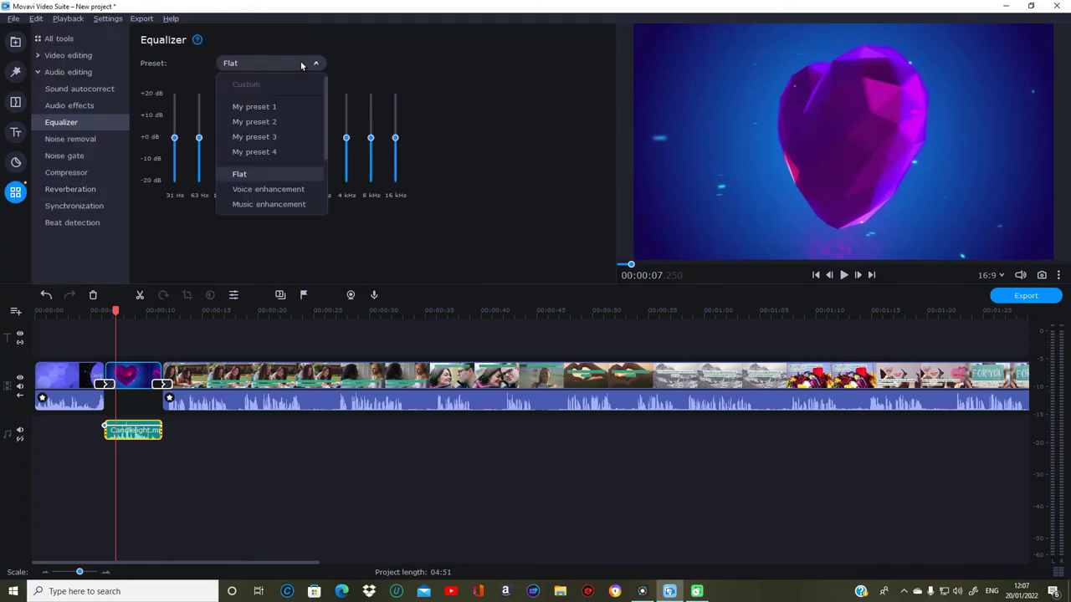
{"action": "left_click", "coordinate": [271, 108]}
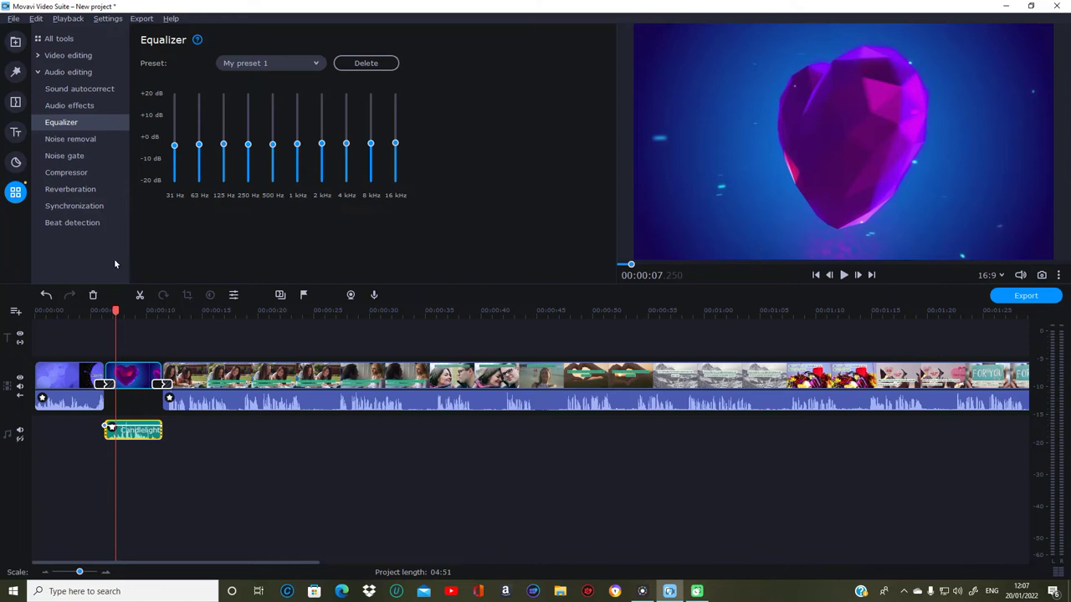
{"action": "left_click_drag", "start_coordinate": [119, 317], "coordinate": [94, 313]}
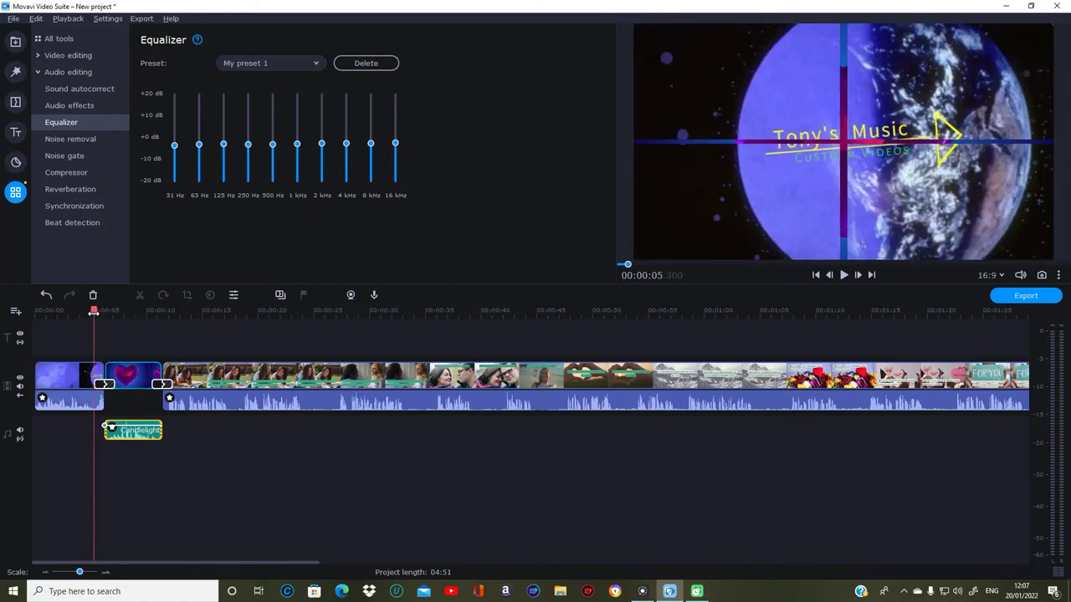
{"action": "left_click", "coordinate": [843, 275]}
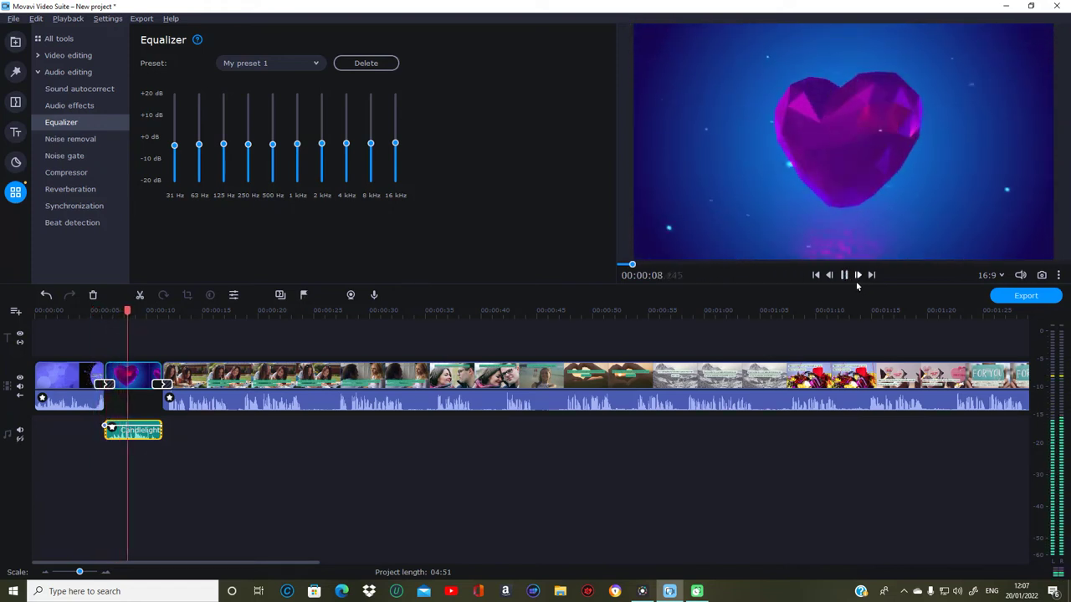
{"action": "left_click", "coordinate": [844, 275]}
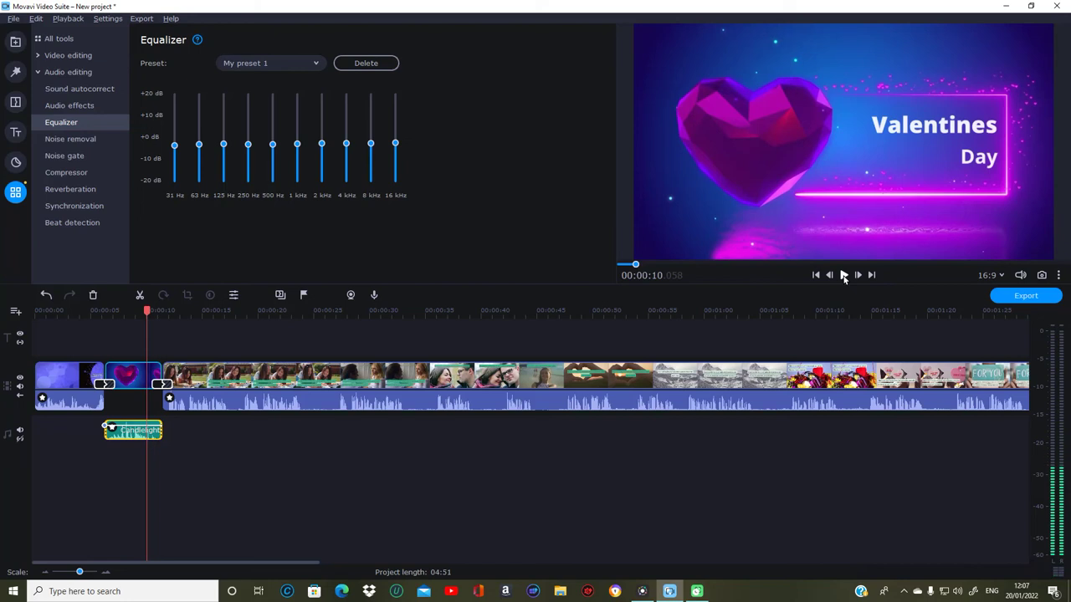
Step: Apply the My preset 4 equalizer setting to the opening Candlelight music and play the title section through into the main video
{"action": "left_click", "coordinate": [306, 66]}
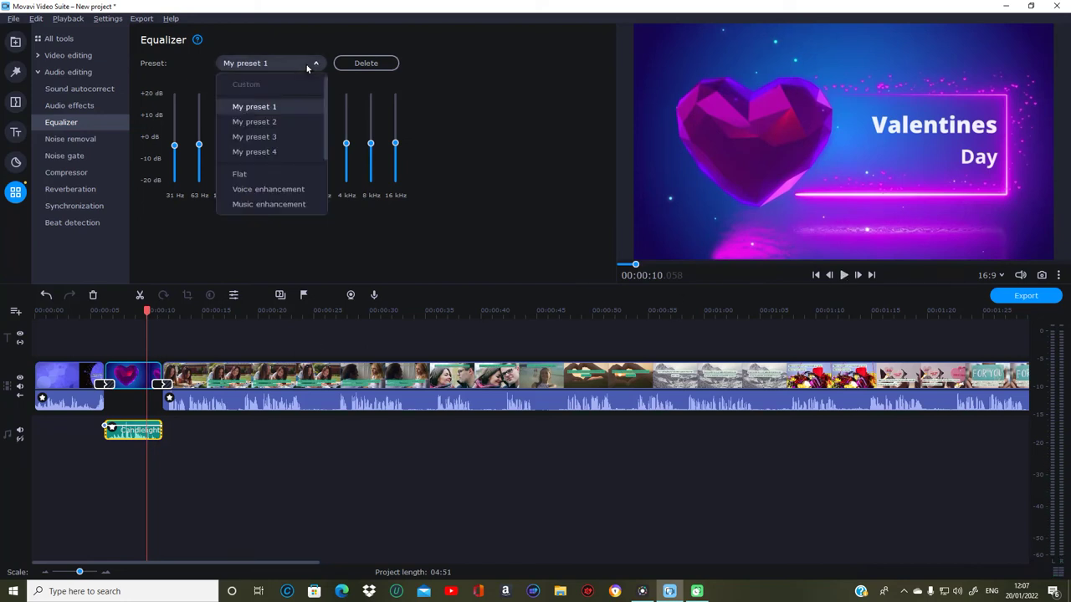
{"action": "left_click", "coordinate": [293, 151]}
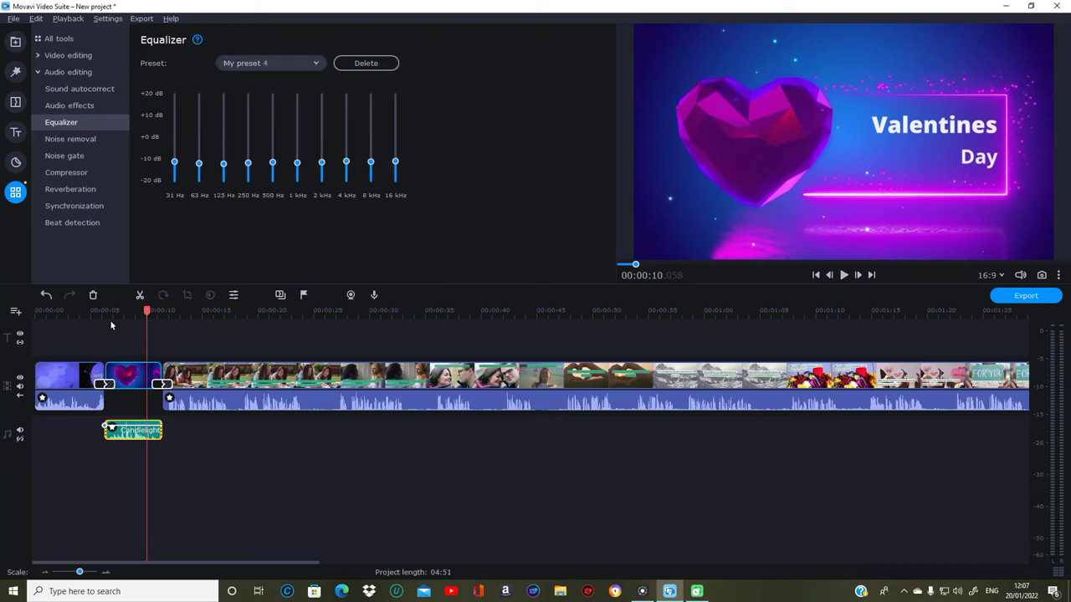
{"action": "left_click_drag", "start_coordinate": [145, 312], "coordinate": [91, 311]}
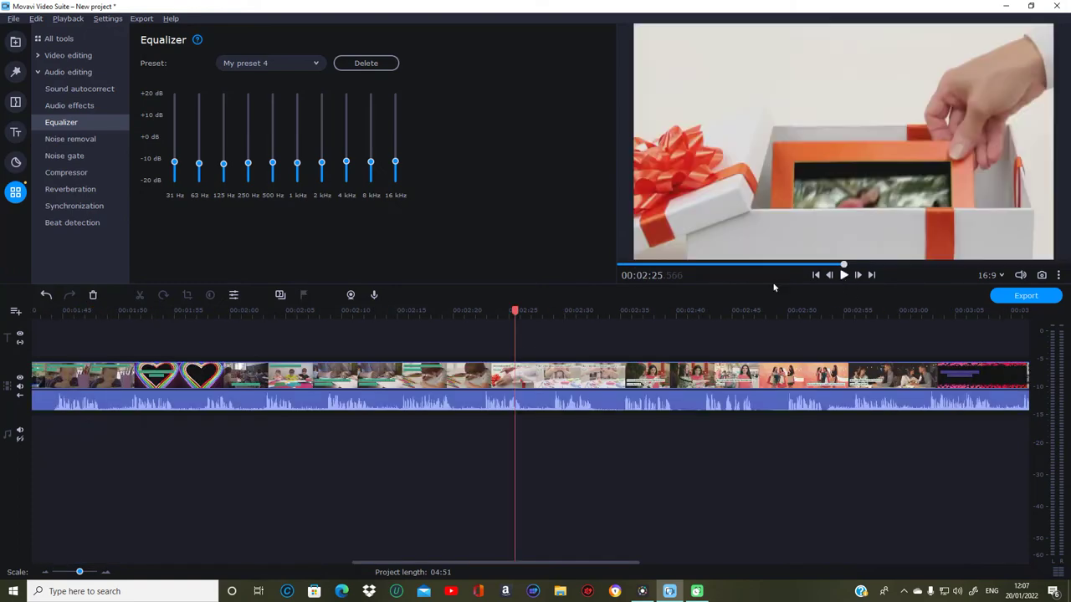
{"action": "left_click_drag", "start_coordinate": [465, 563], "coordinate": [103, 530]}
{"action": "left_click", "coordinate": [109, 327]}
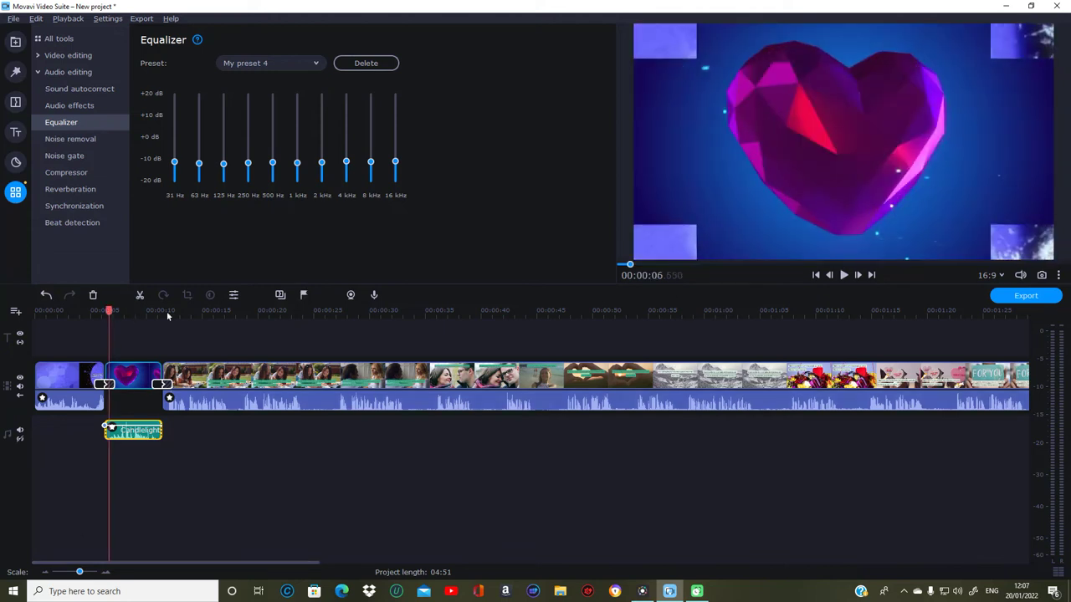
{"action": "left_click", "coordinate": [843, 274]}
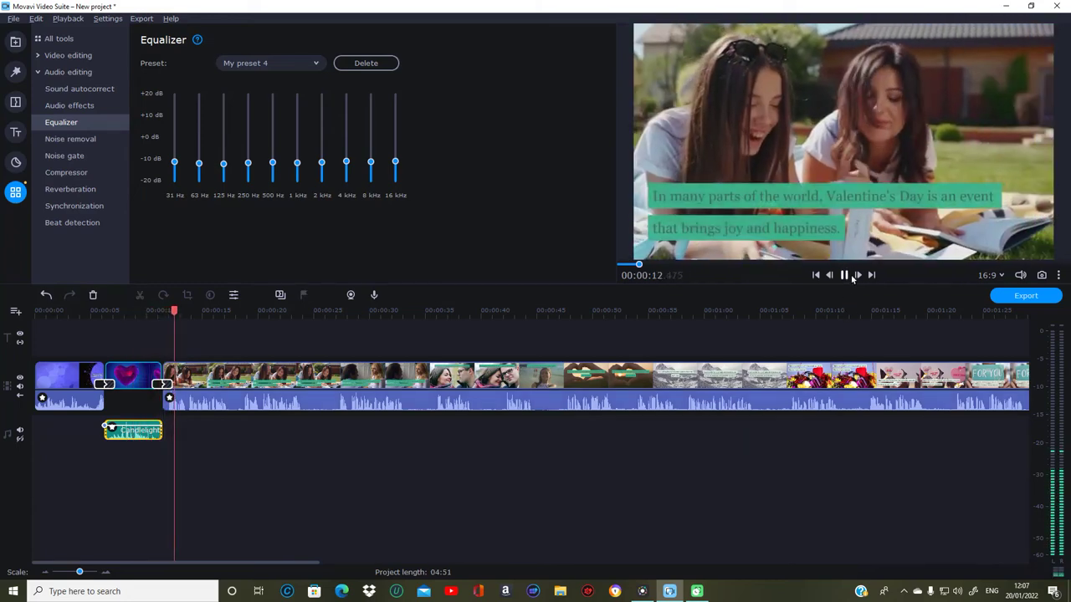
{"action": "left_click", "coordinate": [845, 276]}
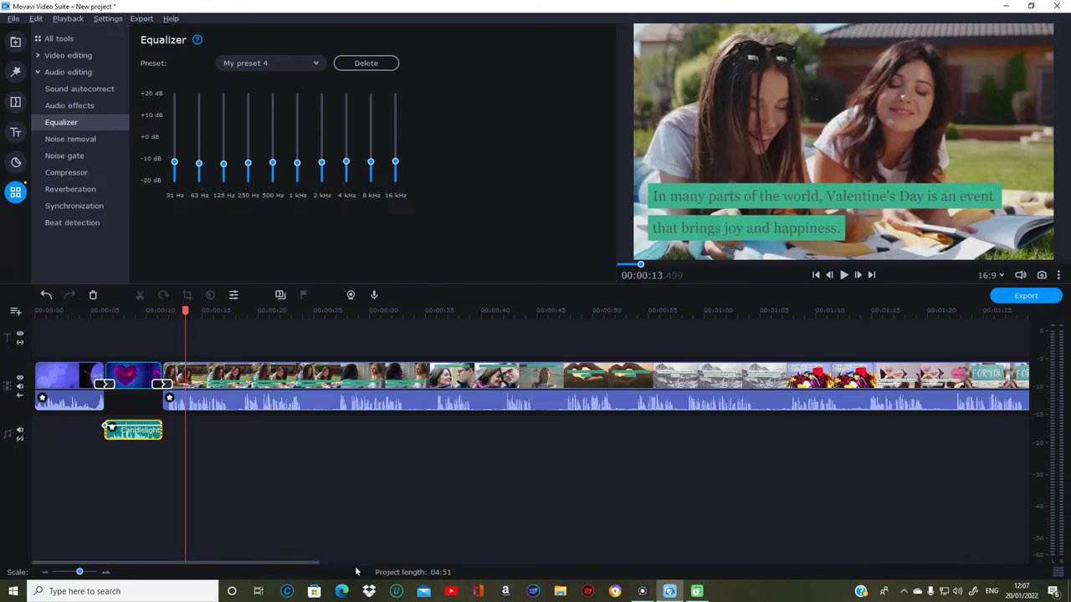
Step: Copy the Candlelight music to the start of the closing credits clip and extend it to the end of that clip
{"action": "left_click_drag", "start_coordinate": [309, 568], "coordinate": [960, 503]}
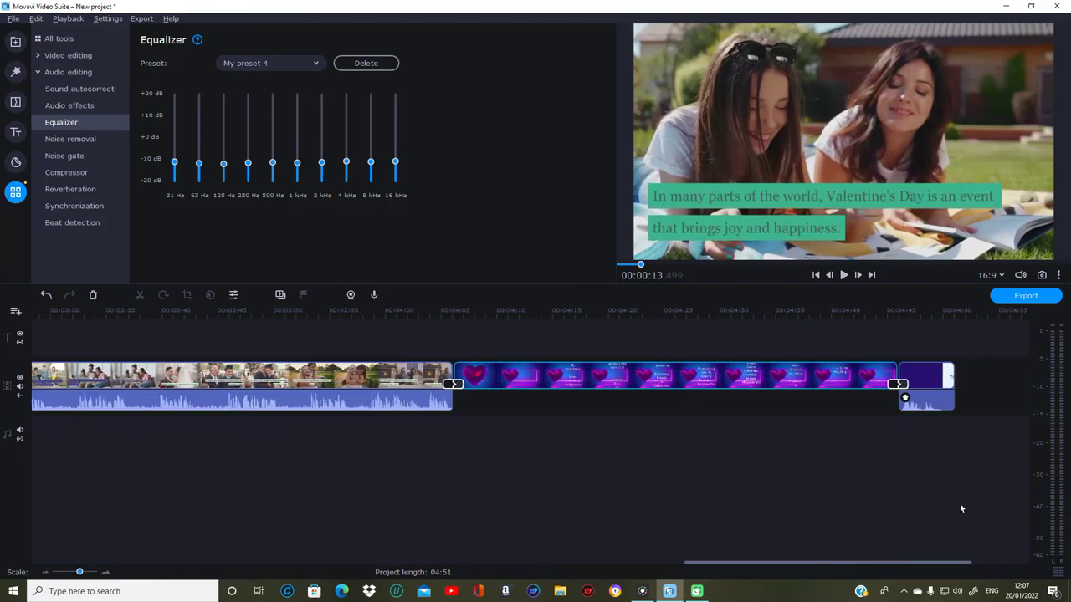
{"action": "left_click", "coordinate": [450, 316]}
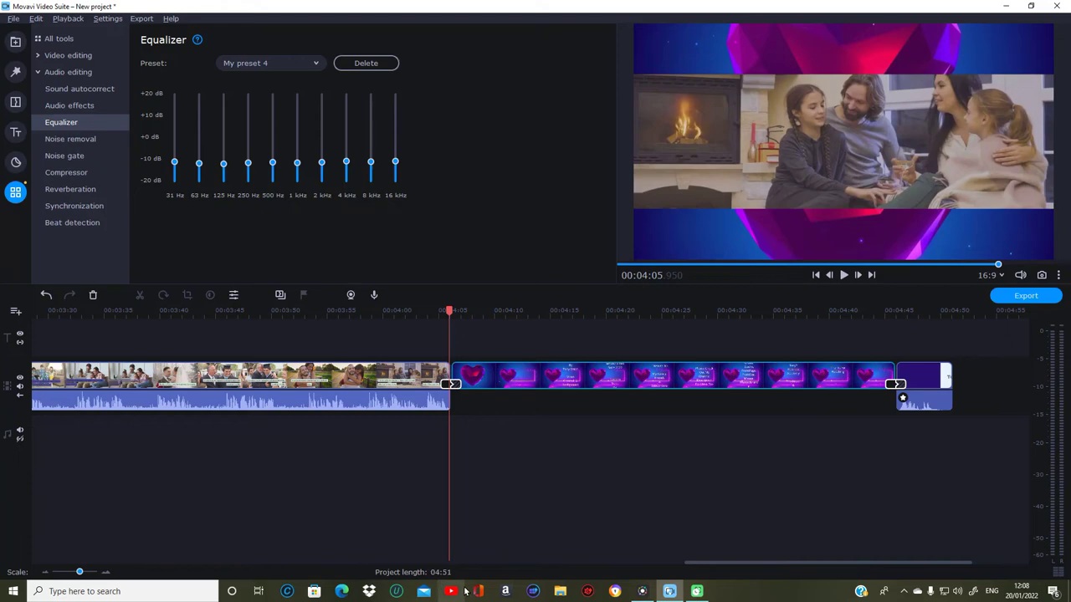
{"action": "left_click_drag", "start_coordinate": [707, 562], "coordinate": [50, 552]}
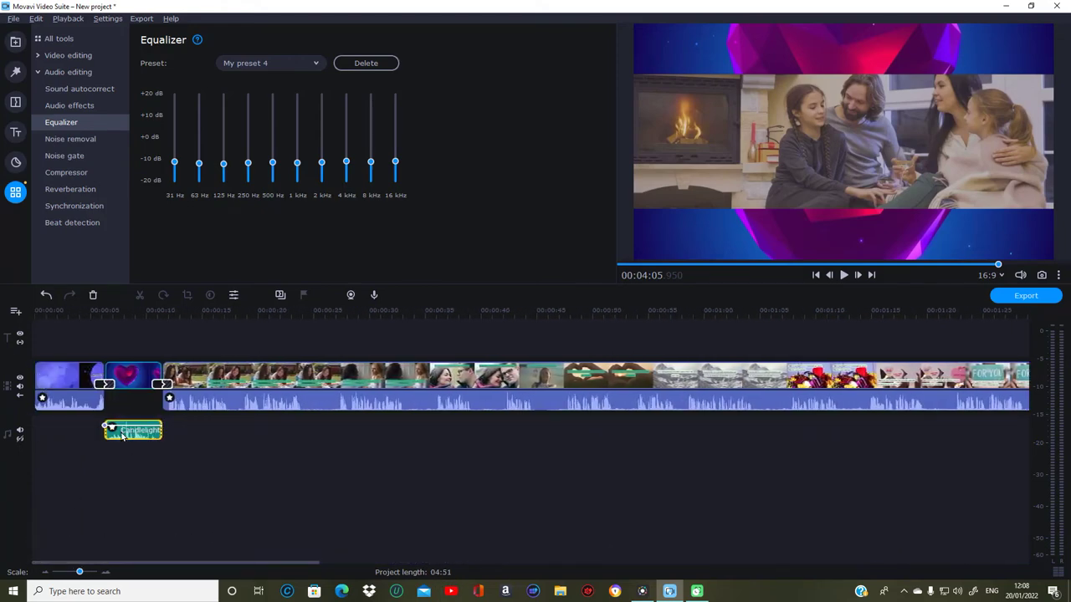
{"action": "right_click", "coordinate": [123, 435]}
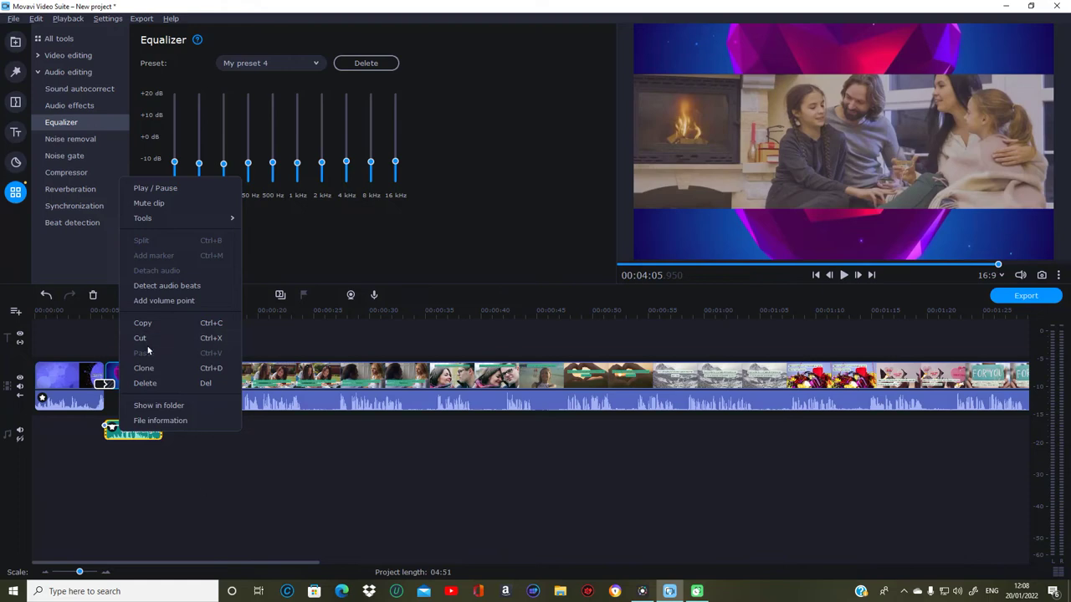
{"action": "left_click", "coordinate": [160, 325]}
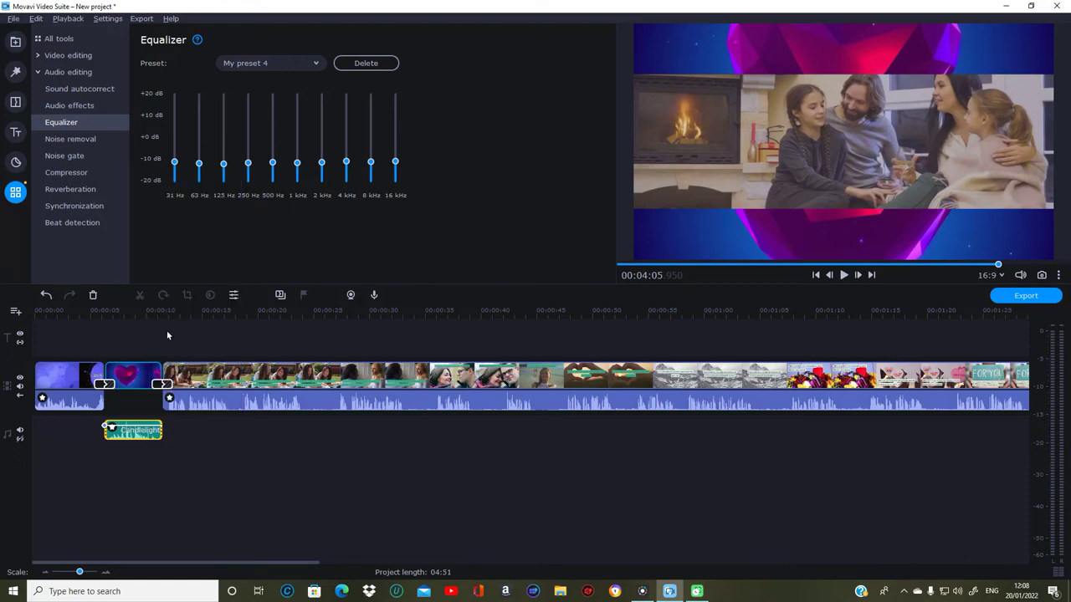
{"action": "left_click_drag", "start_coordinate": [229, 562], "coordinate": [844, 541]}
{"action": "right_click", "coordinate": [755, 495]}
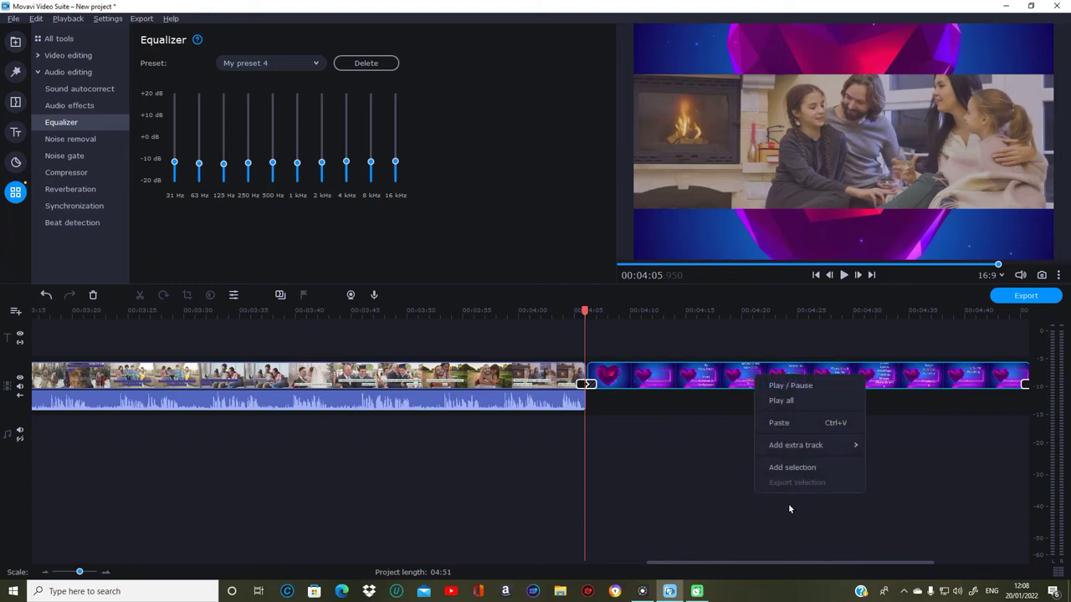
{"action": "left_click", "coordinate": [779, 422]}
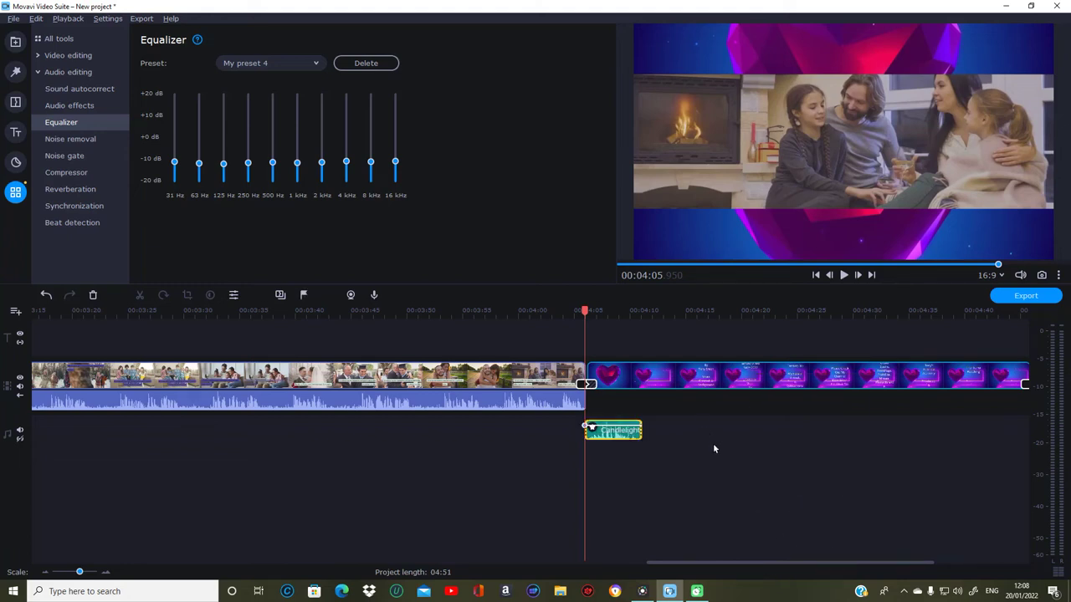
{"action": "left_click_drag", "start_coordinate": [640, 431], "coordinate": [1004, 448]}
{"action": "left_click_drag", "start_coordinate": [1028, 445], "coordinate": [1018, 445]}
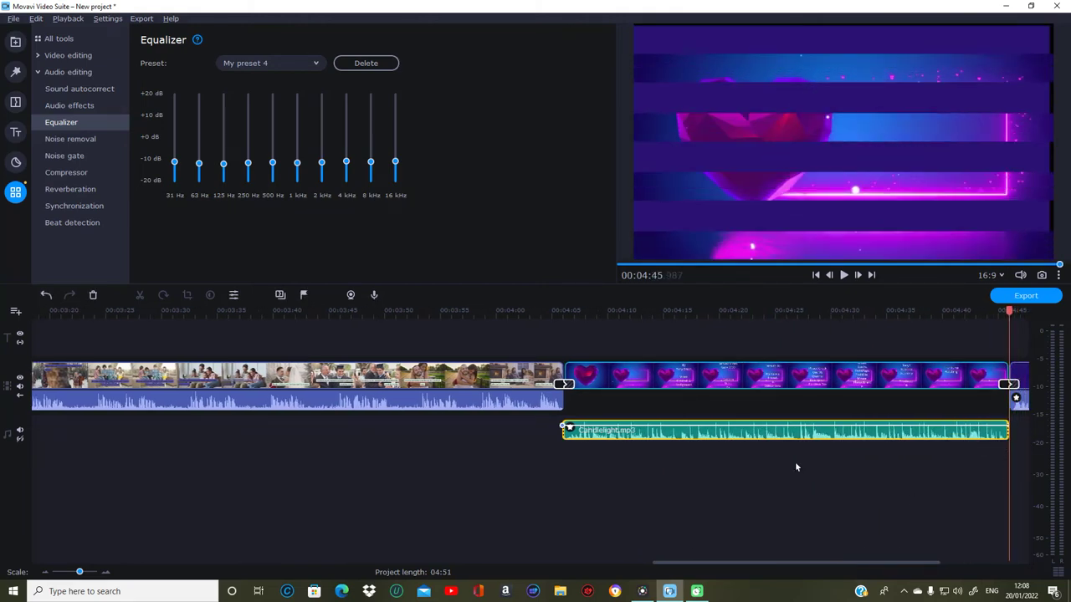
Step: Check the fade settings of the closing Candlelight music, play the credits from their start, and review both ends of the timeline
{"action": "left_click", "coordinate": [747, 443]}
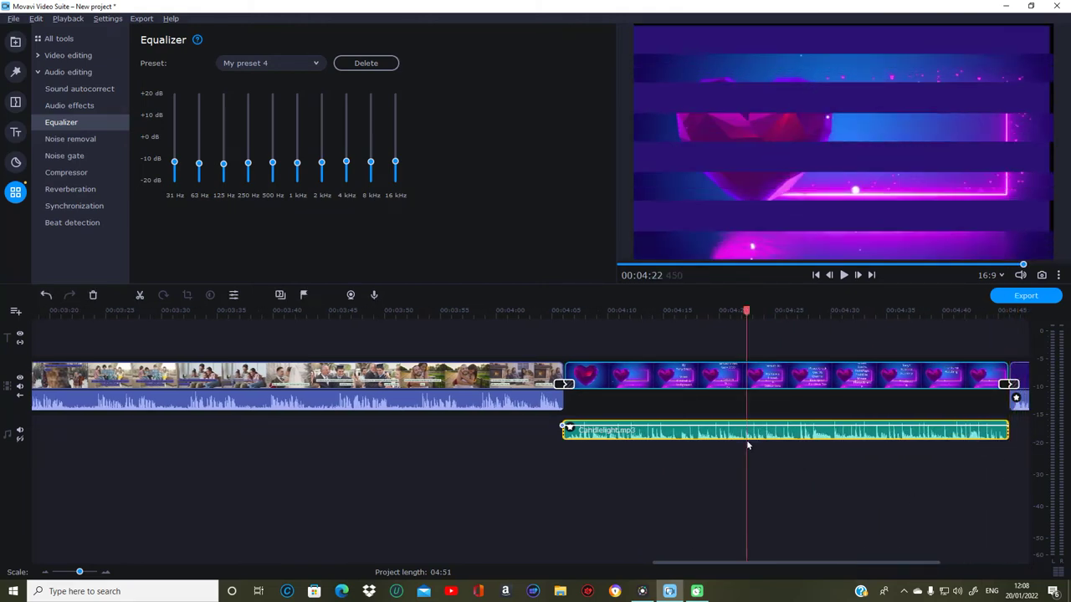
{"action": "left_click", "coordinate": [233, 295]}
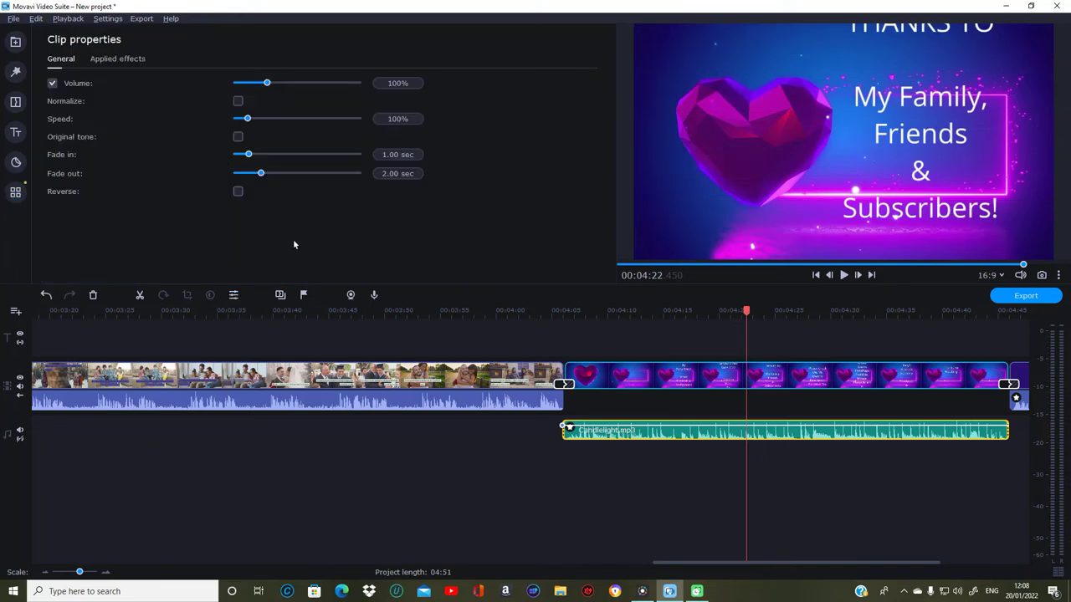
{"action": "left_click_drag", "start_coordinate": [747, 311], "coordinate": [562, 317]}
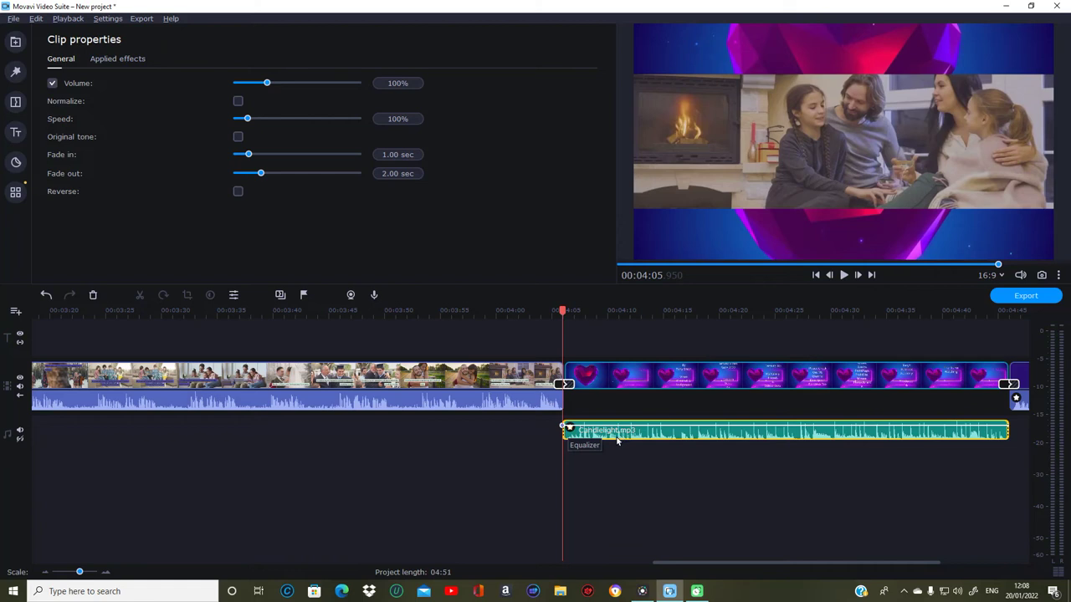
{"action": "left_click", "coordinate": [843, 275]}
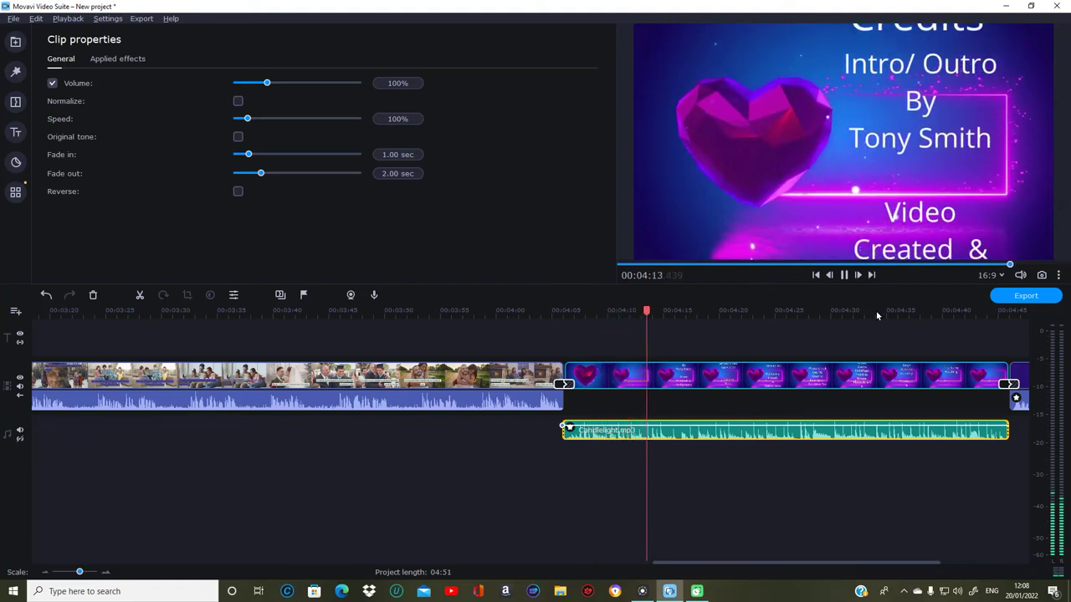
{"action": "left_click", "coordinate": [845, 276]}
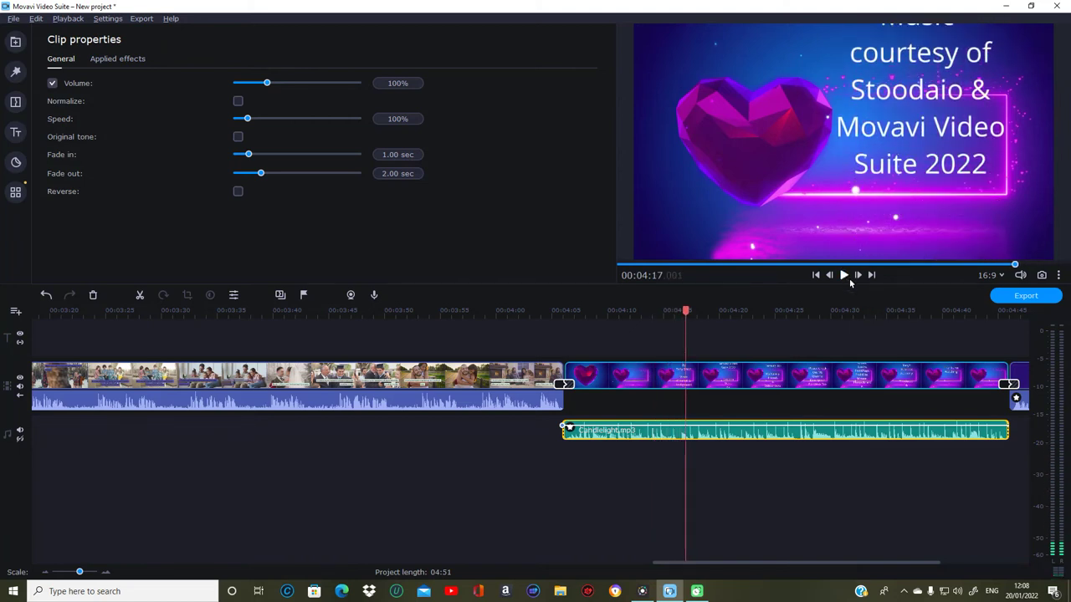
{"action": "left_click_drag", "start_coordinate": [807, 568], "coordinate": [146, 501]}
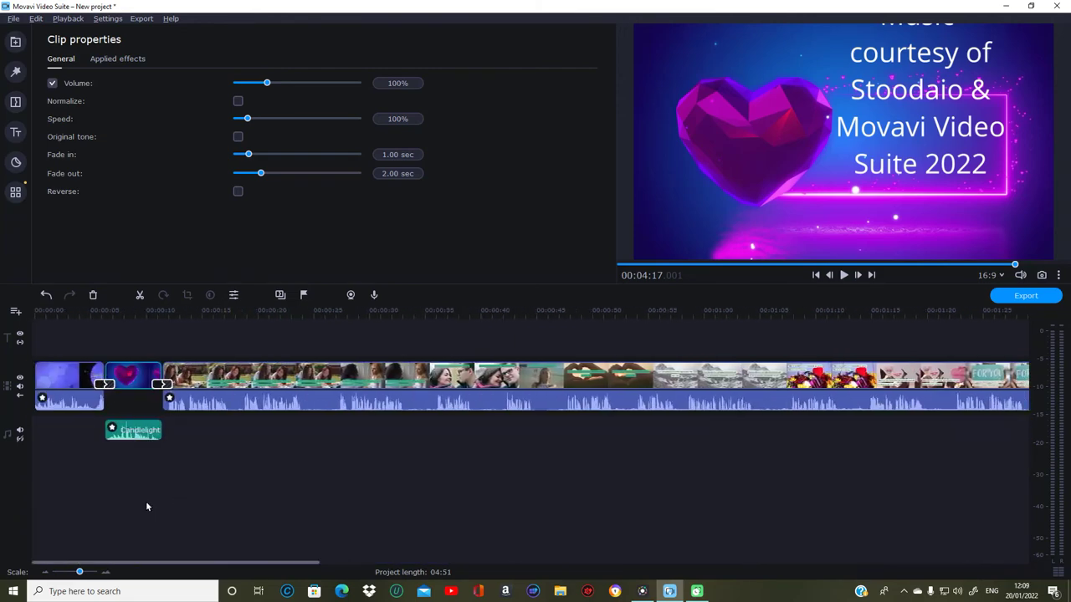
{"action": "left_click_drag", "start_coordinate": [255, 522], "coordinate": [826, 525]}
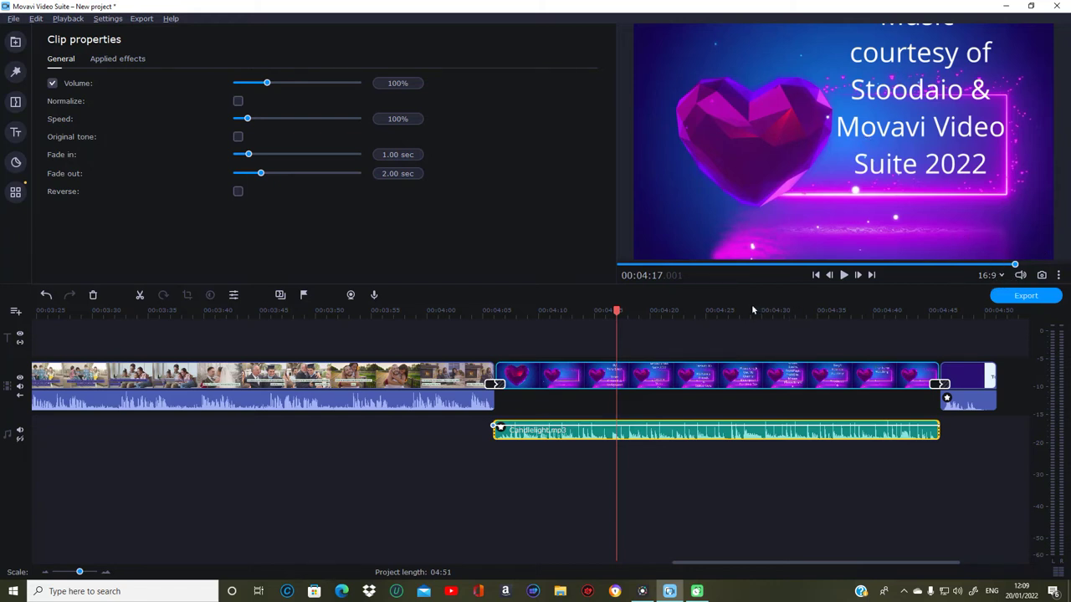
Step: Switch to Affinity Designer and create a 1920 × 1080 px document from the Standard Preset for Doodly
{"action": "left_click", "coordinate": [1005, 7]}
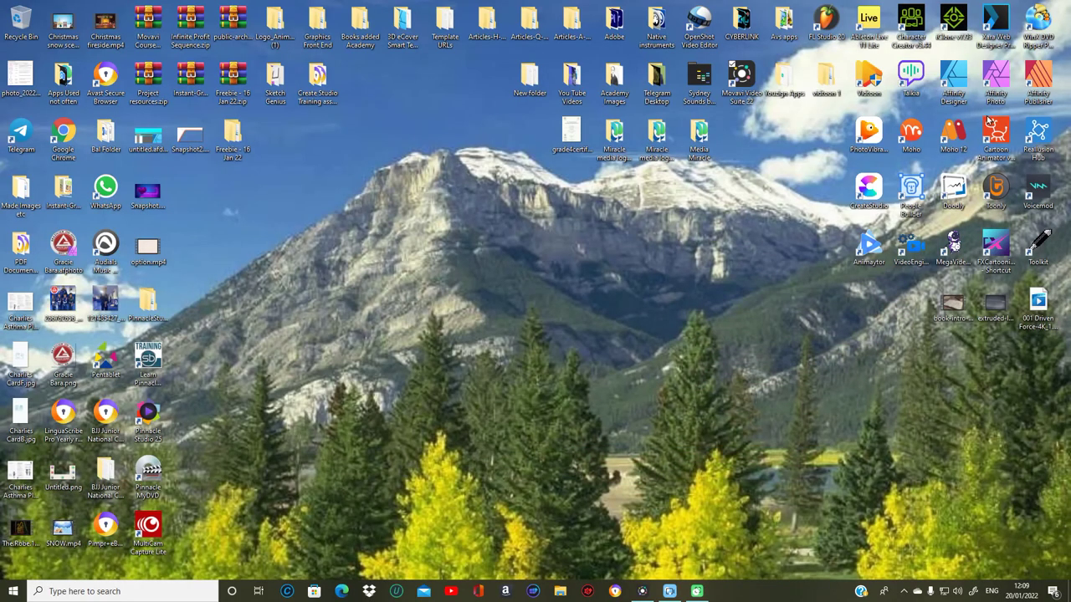
{"action": "left_click", "coordinate": [952, 77]}
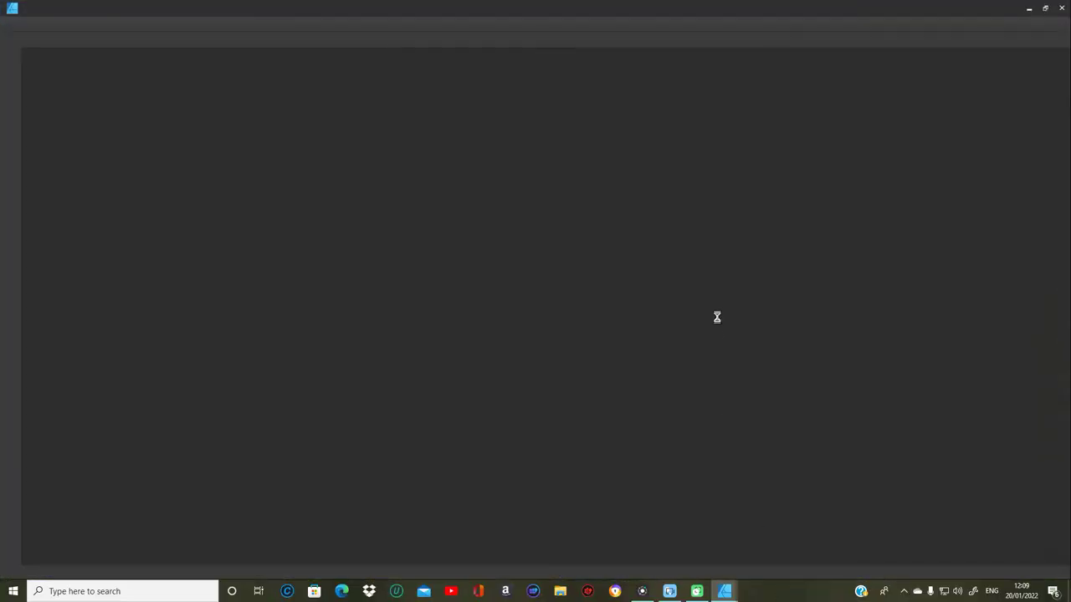
{"action": "left_click", "coordinate": [740, 439]}
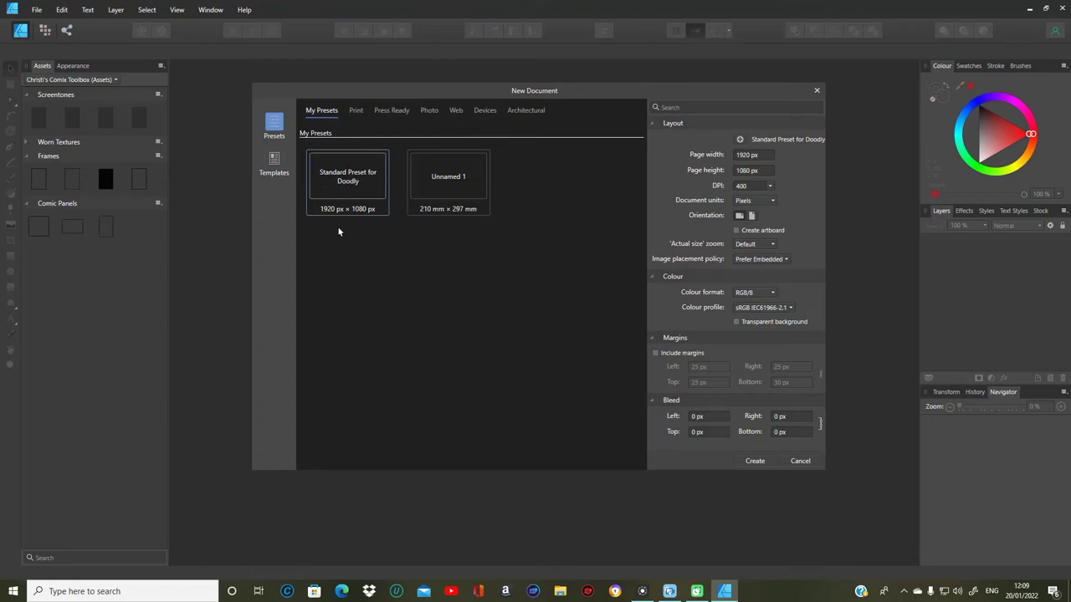
{"action": "left_click", "coordinate": [754, 461]}
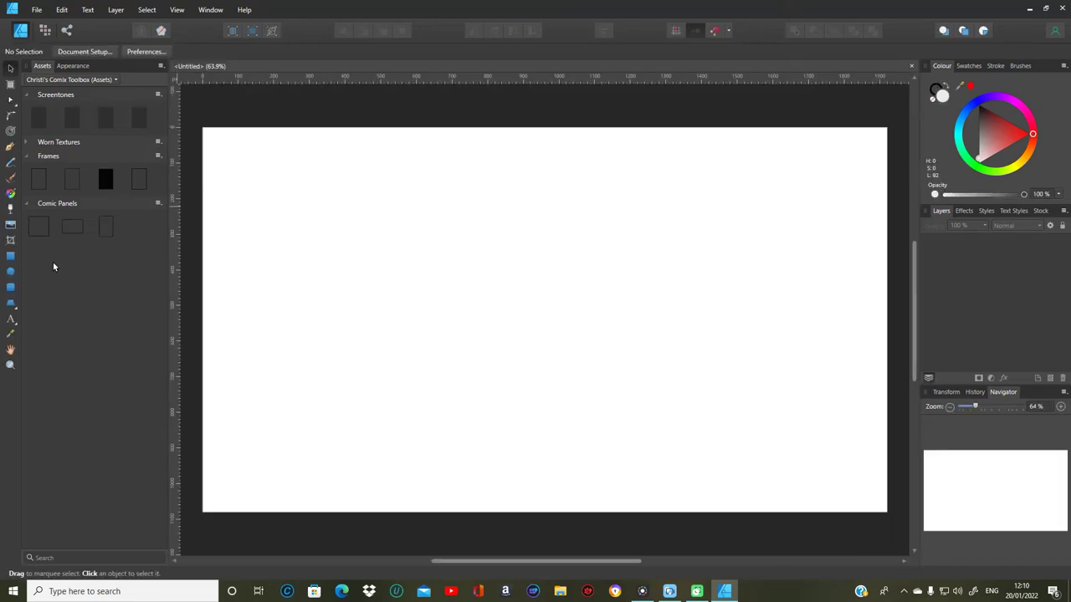
Step: Place Snapshot.png from the Desktop onto the page at about 900 px wide and move it near the page's top centre
{"action": "key", "text": "ctrl+o"}
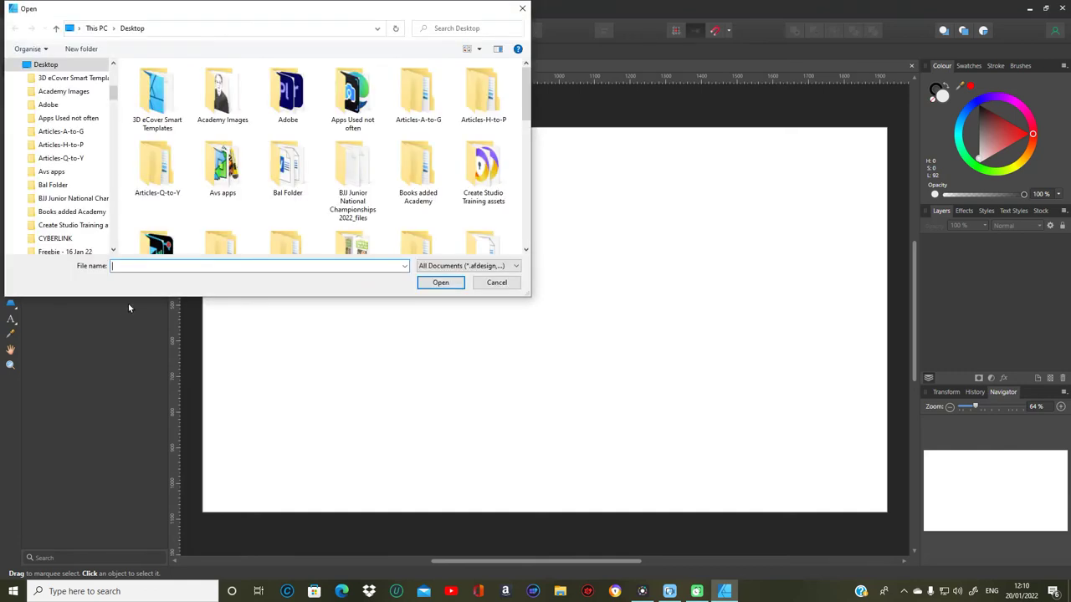
{"action": "left_click_drag", "start_coordinate": [242, 20], "coordinate": [402, 42]}
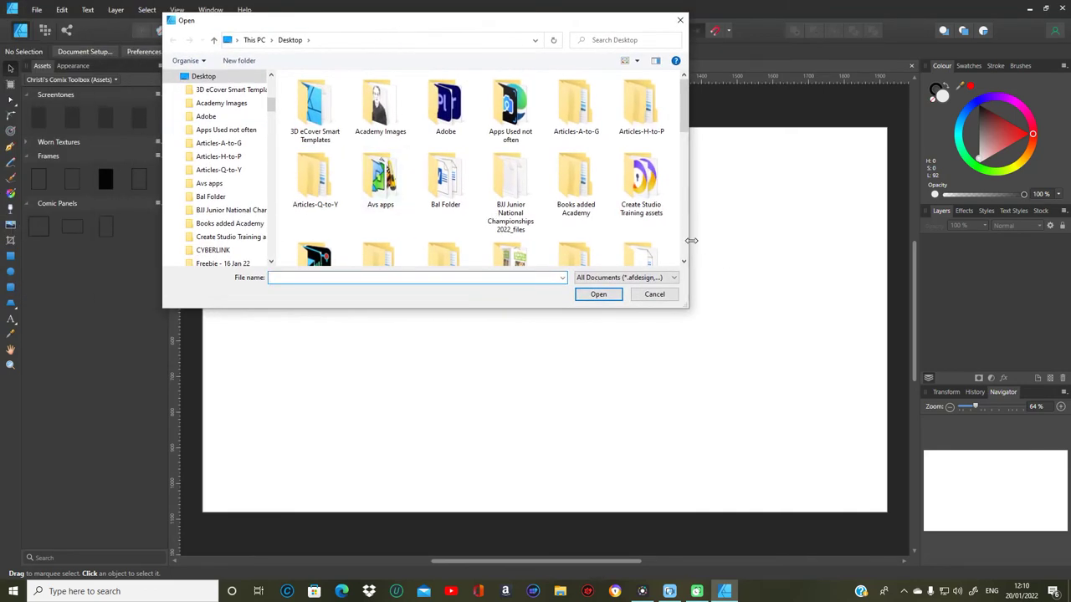
{"action": "left_click_drag", "start_coordinate": [684, 124], "coordinate": [687, 168]}
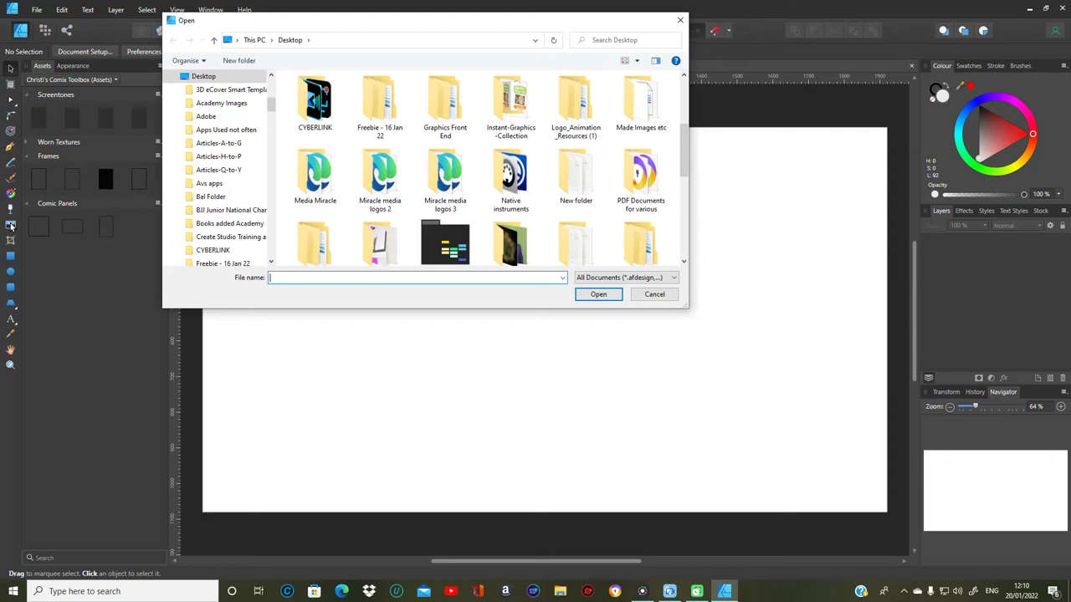
{"action": "left_click_drag", "start_coordinate": [686, 153], "coordinate": [681, 248]}
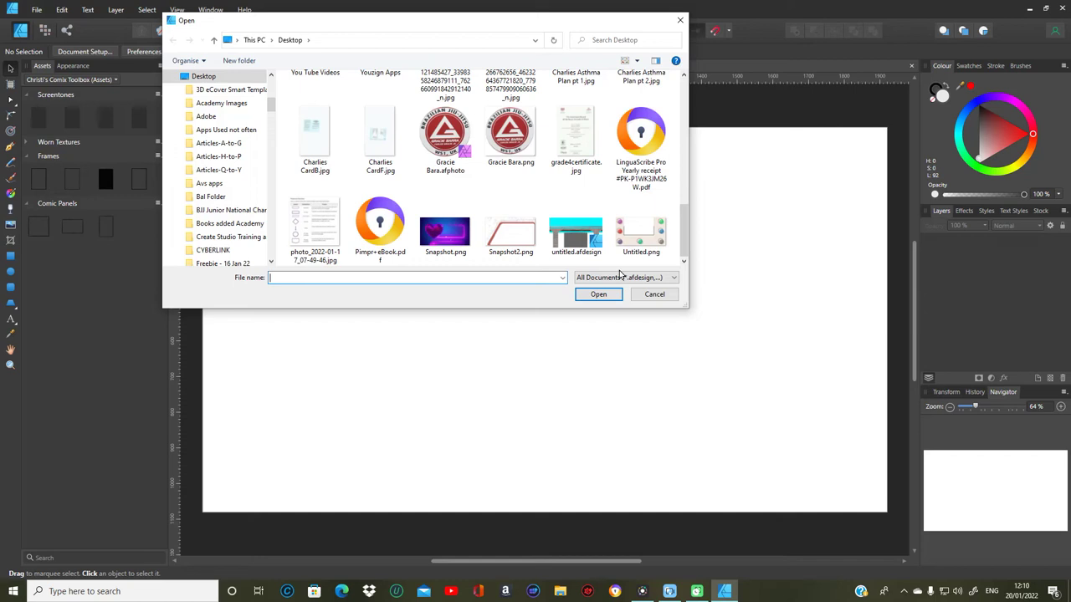
{"action": "left_click", "coordinate": [457, 241]}
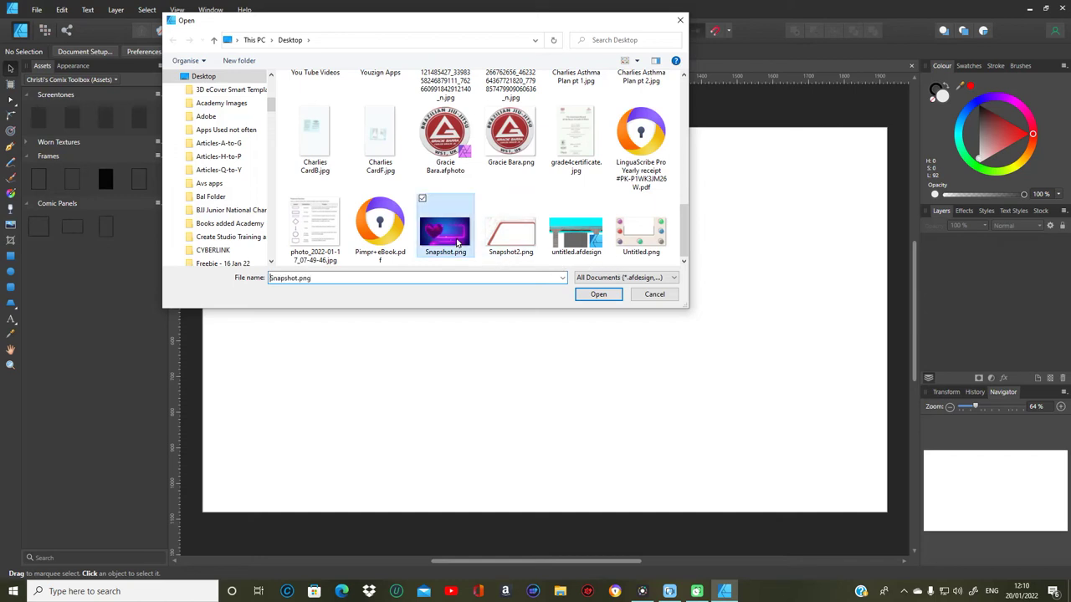
{"action": "left_click", "coordinate": [596, 293]}
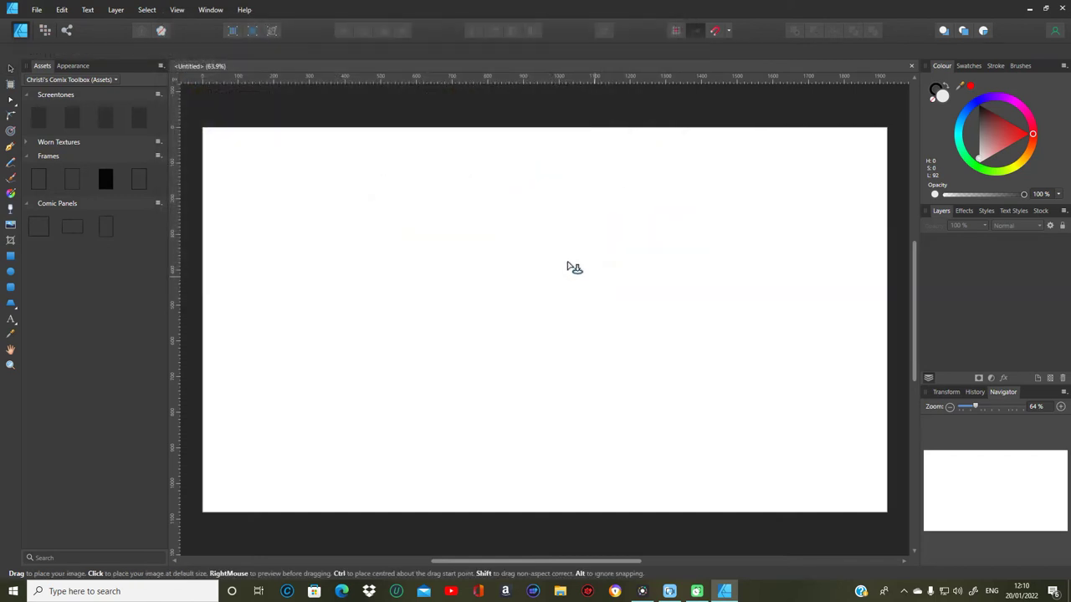
{"action": "left_click_drag", "start_coordinate": [333, 184], "coordinate": [648, 390]}
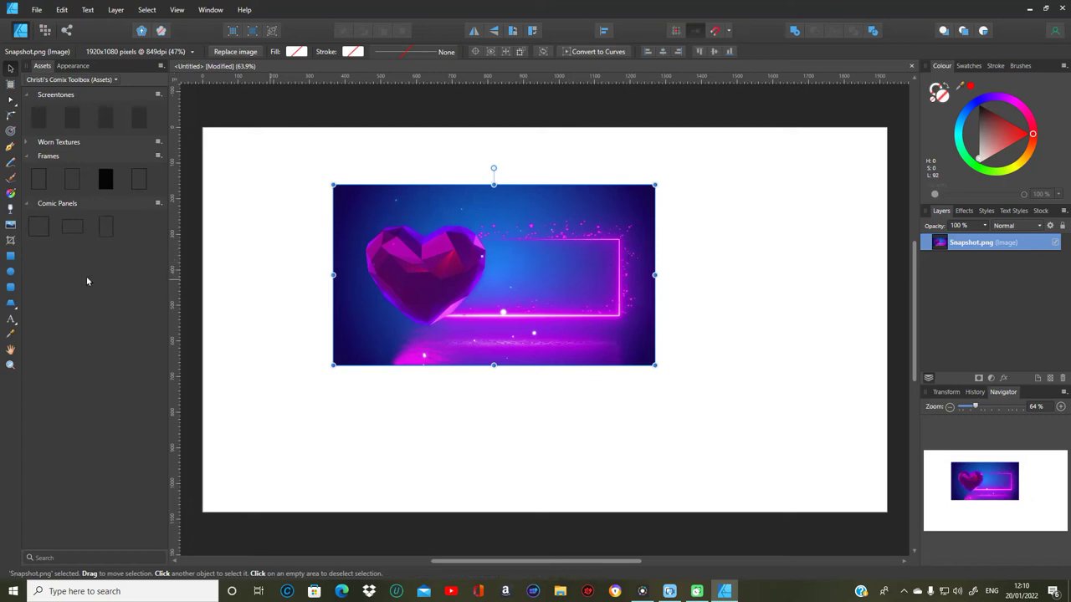
{"action": "left_click_drag", "start_coordinate": [567, 328], "coordinate": [618, 278]}
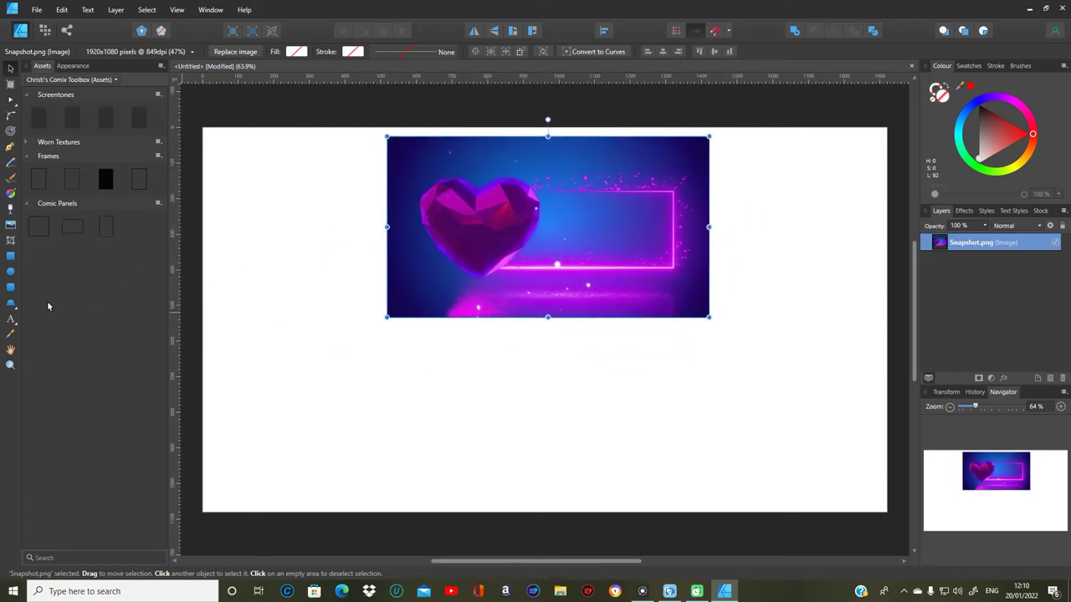
Step: Draw a rectangle covering the whole page and nest the Snapshot.png layer inside it
{"action": "left_click", "coordinate": [10, 255]}
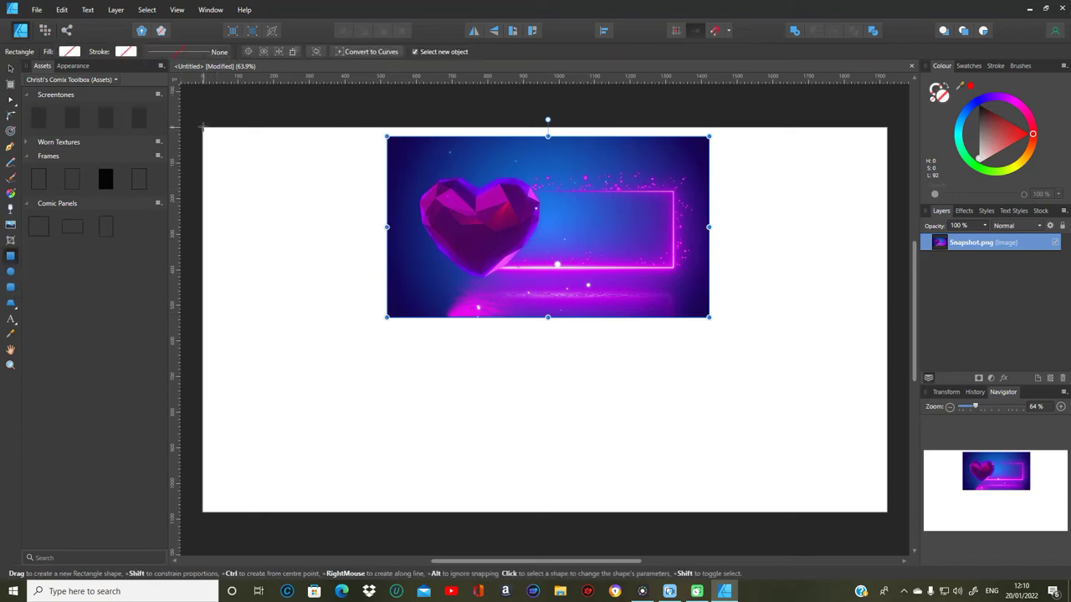
{"action": "left_click_drag", "start_coordinate": [201, 135], "coordinate": [887, 511]}
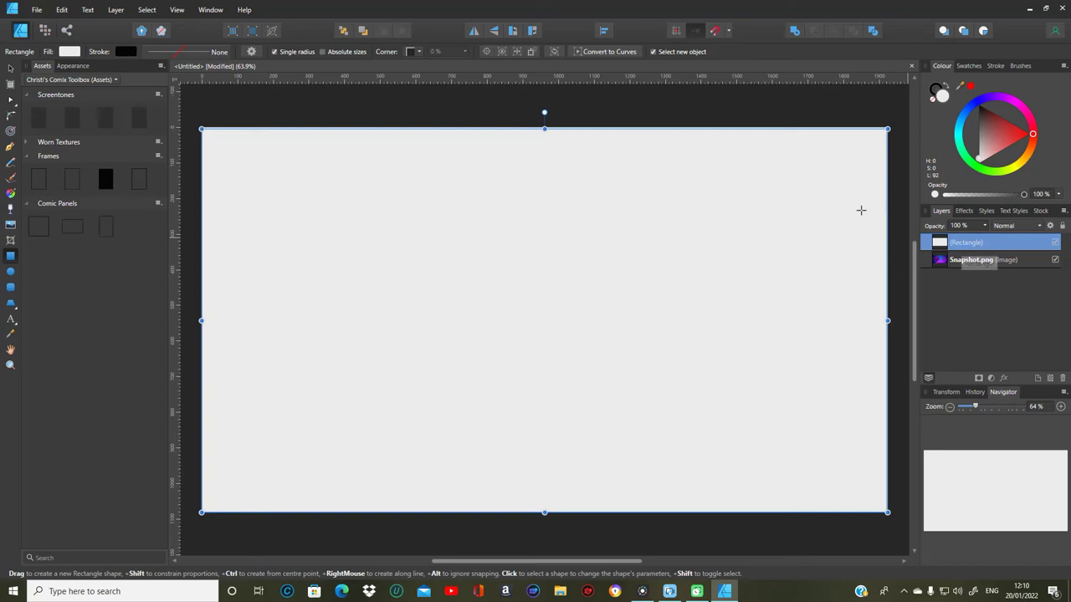
{"action": "left_click_drag", "start_coordinate": [544, 127], "coordinate": [544, 125]}
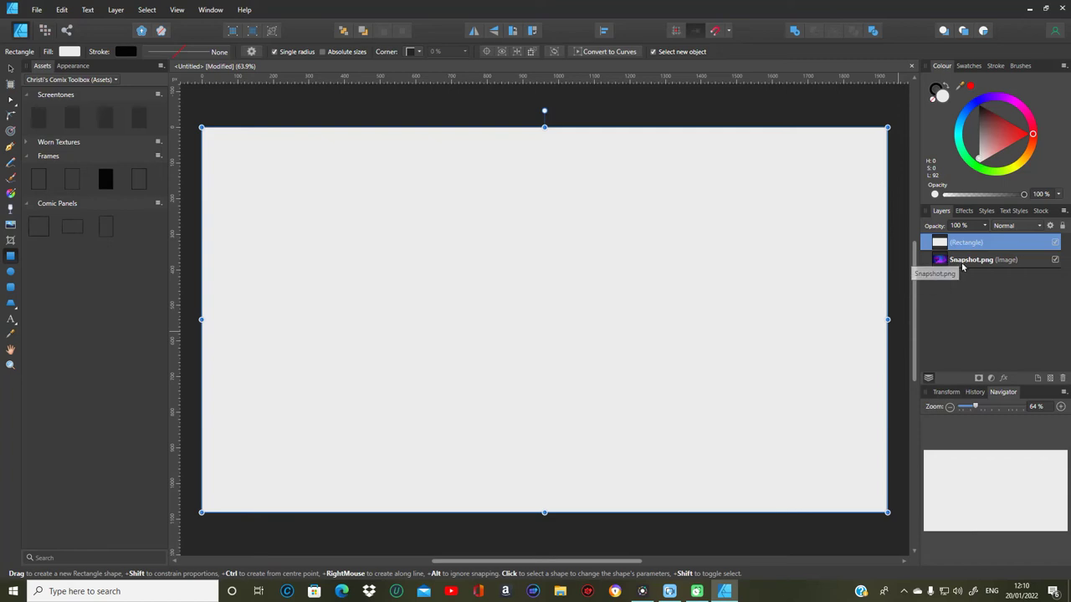
{"action": "mouse_move", "coordinate": [977, 265]}
{"action": "left_mouse_down"}
{"action": "mouse_move", "coordinate": [985, 270]}
{"action": "mouse_move", "coordinate": [985, 247]}
{"action": "left_mouse_up"}
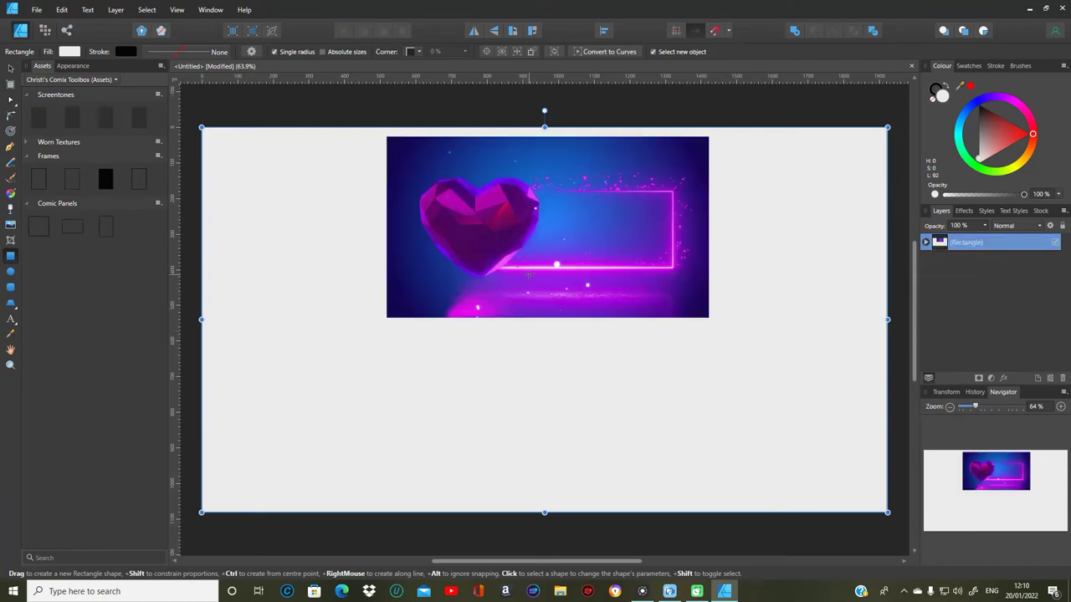
Step: Enlarge the nested Snapshot.png image until its edges line up with the page and it fills the whole rectangle
{"action": "left_click", "coordinate": [925, 242]}
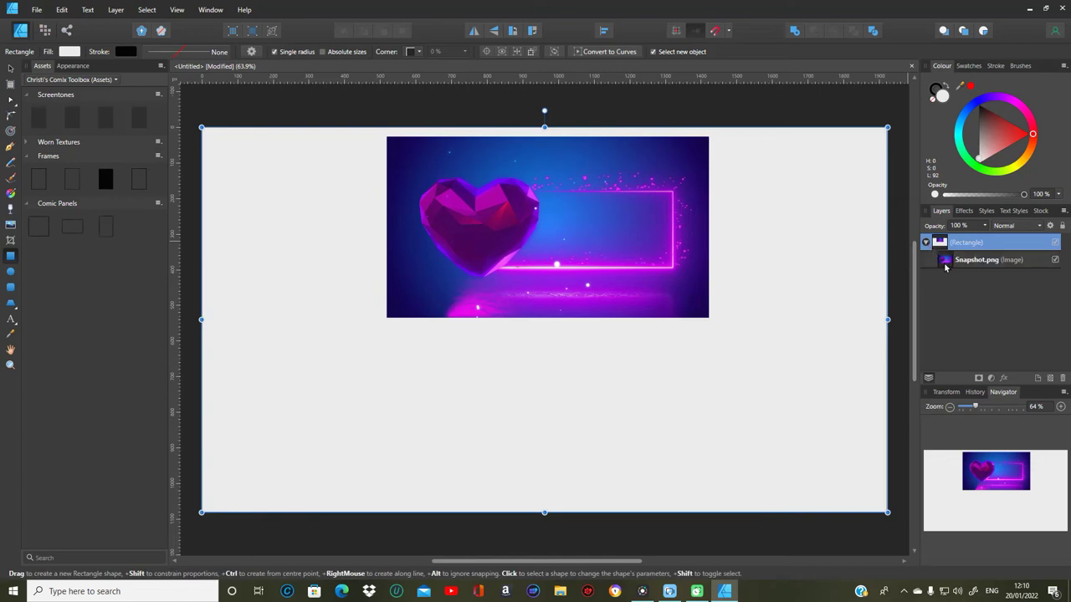
{"action": "left_click", "coordinate": [973, 262]}
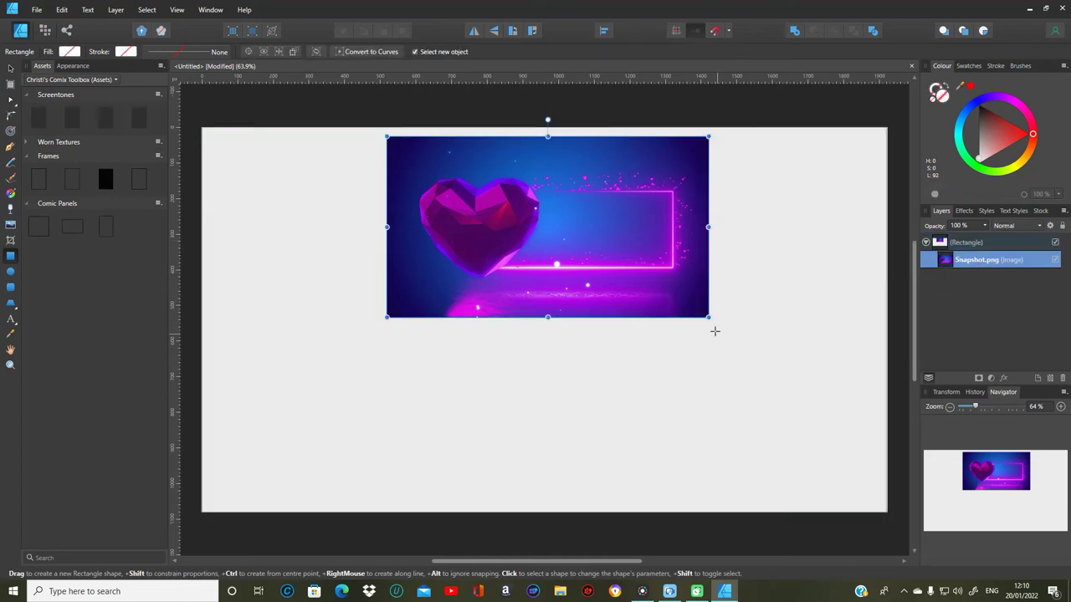
{"action": "left_click_drag", "start_coordinate": [708, 318], "coordinate": [842, 495]}
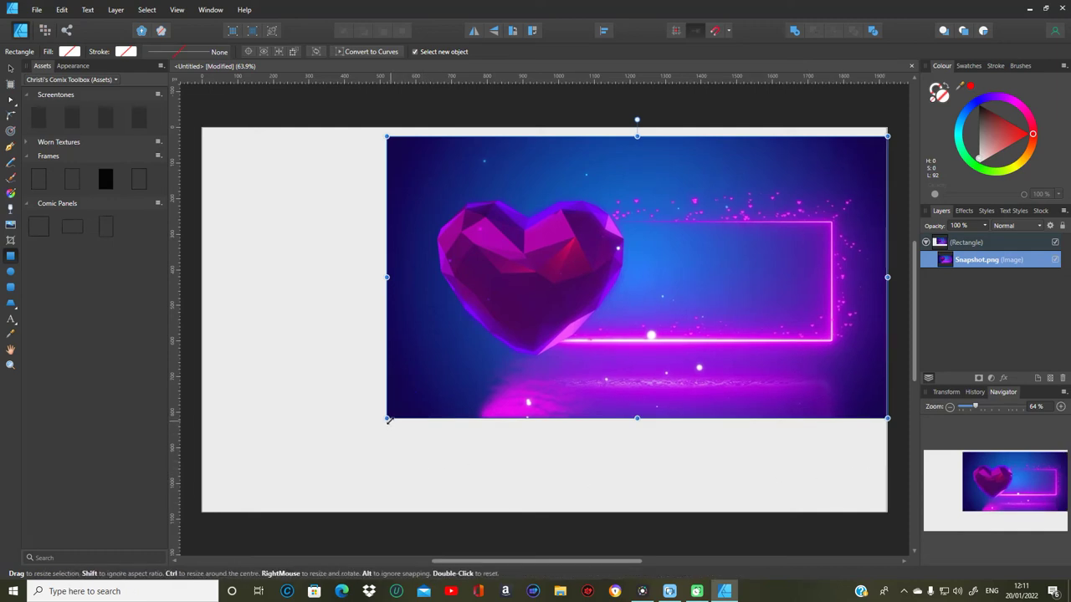
{"action": "left_click_drag", "start_coordinate": [388, 416], "coordinate": [198, 468]}
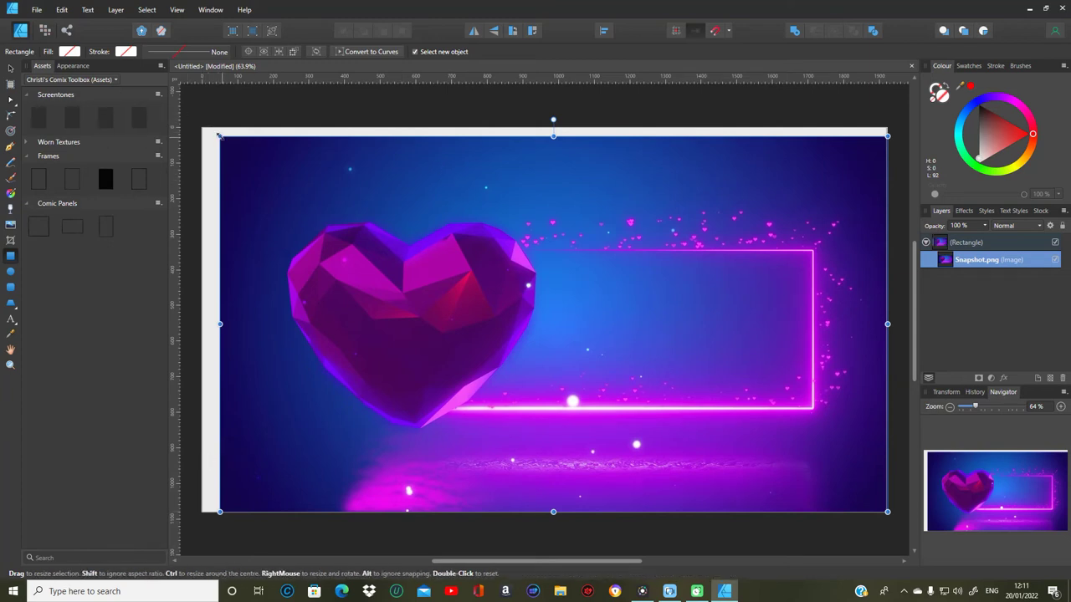
{"action": "left_click_drag", "start_coordinate": [219, 135], "coordinate": [198, 126]}
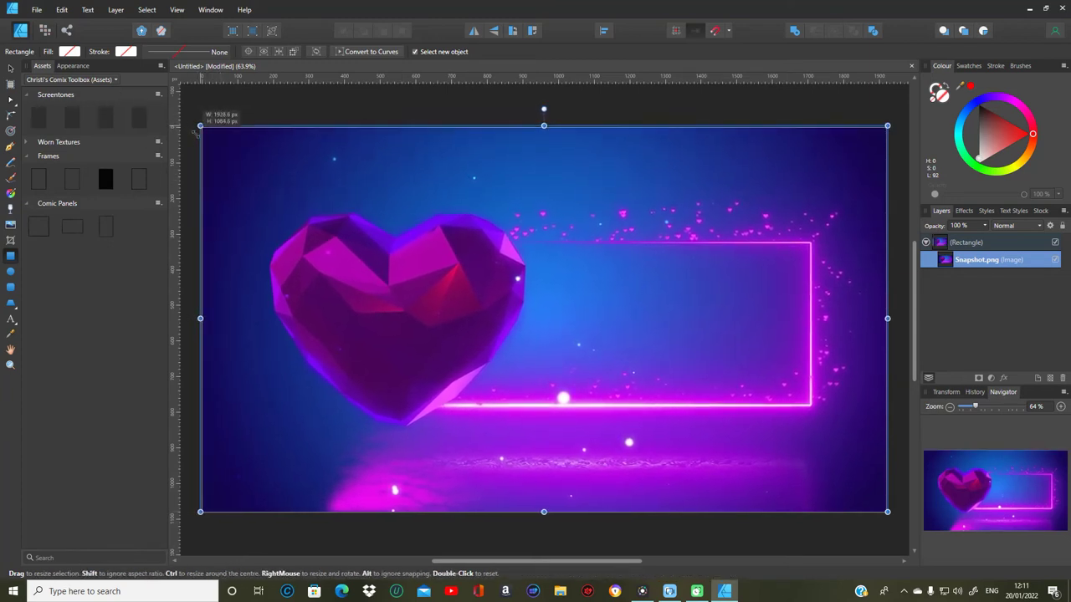
{"action": "left_click_drag", "start_coordinate": [197, 127], "coordinate": [199, 125]}
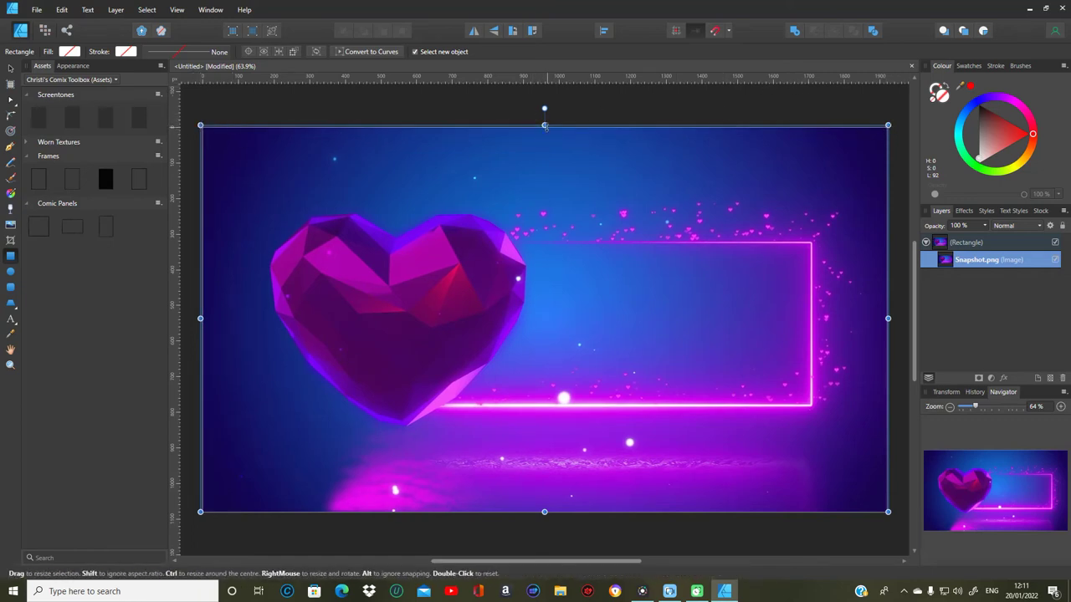
{"action": "left_click_drag", "start_coordinate": [544, 124], "coordinate": [544, 127]}
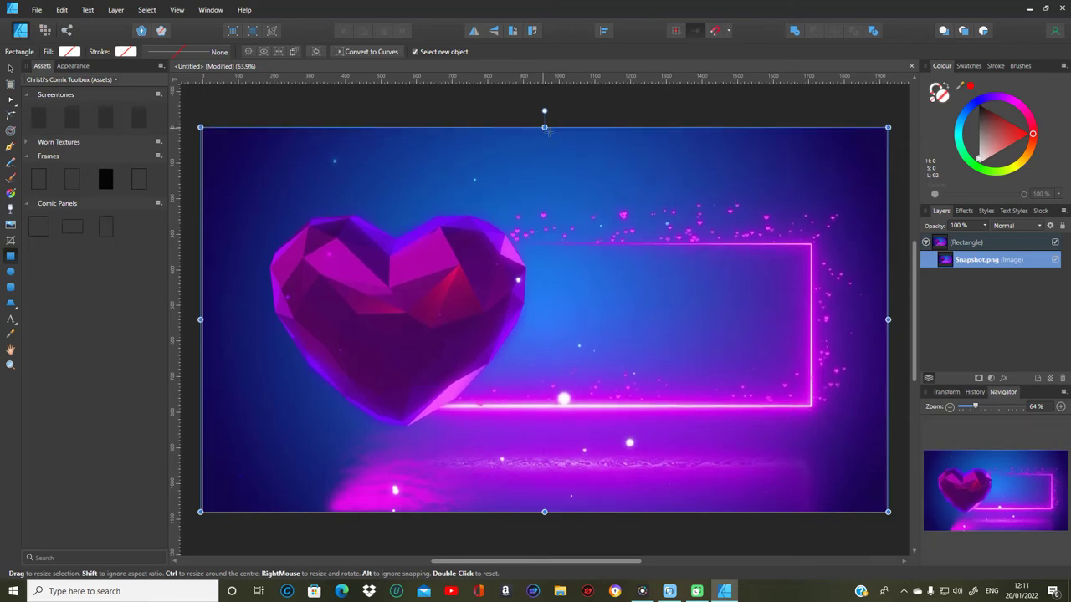
{"action": "left_click_drag", "start_coordinate": [887, 319], "coordinate": [887, 319]}
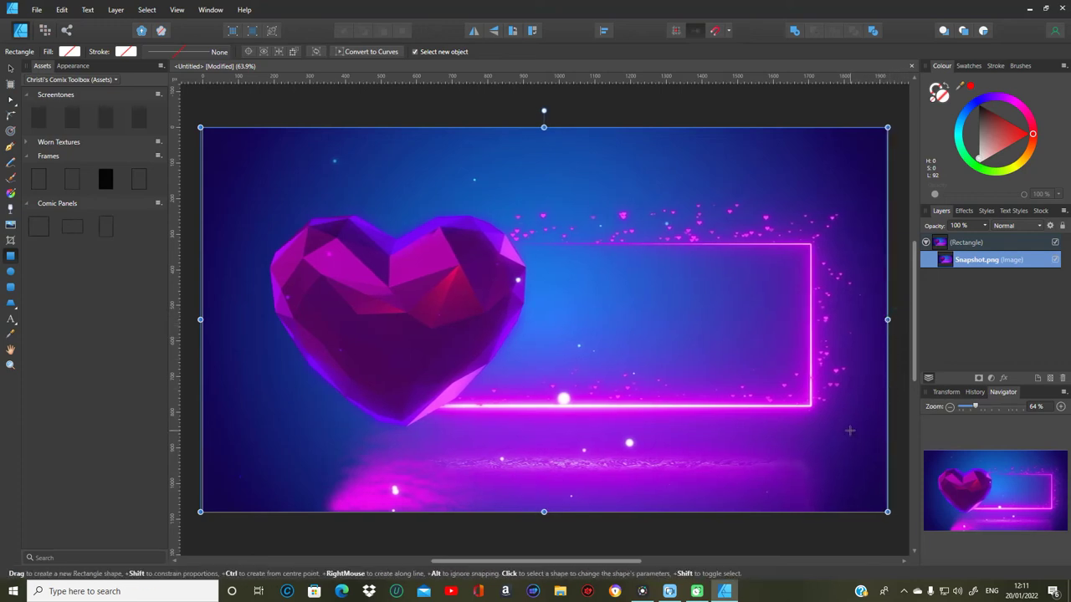
Step: Draw a trapezoid inside the neon frame beside the heart and stretch it up to the frame's upper line
{"action": "left_click", "coordinate": [11, 302]}
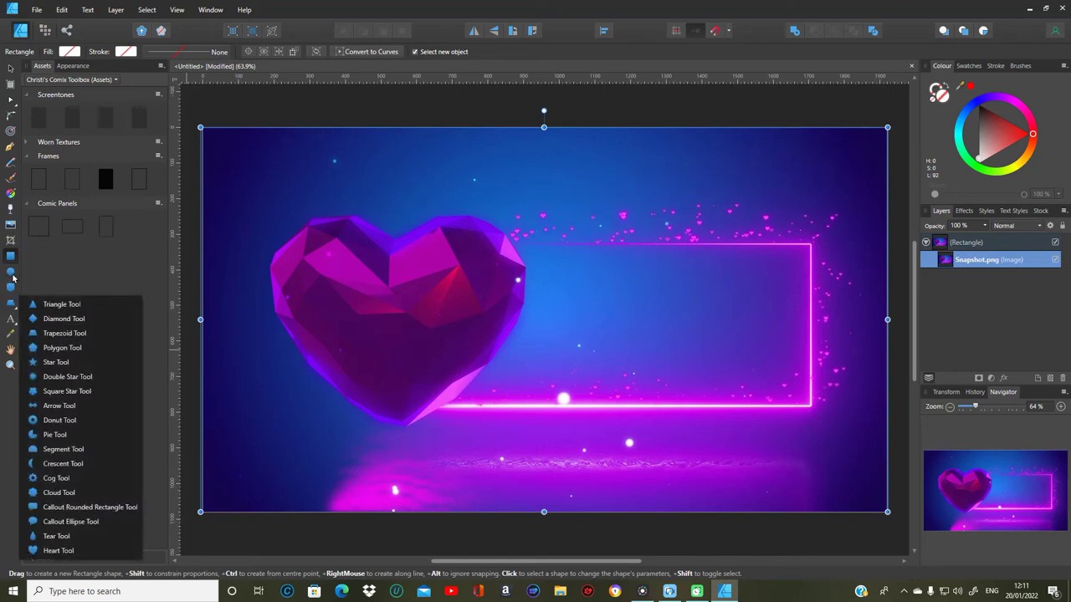
{"action": "left_click", "coordinate": [65, 333]}
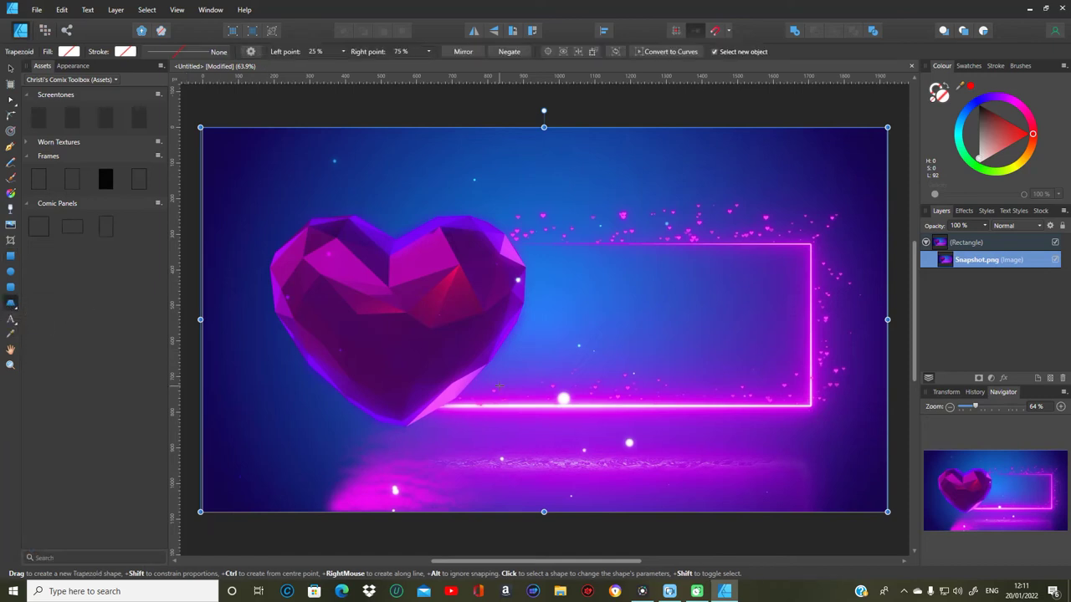
{"action": "left_click_drag", "start_coordinate": [475, 274], "coordinate": [808, 406]}
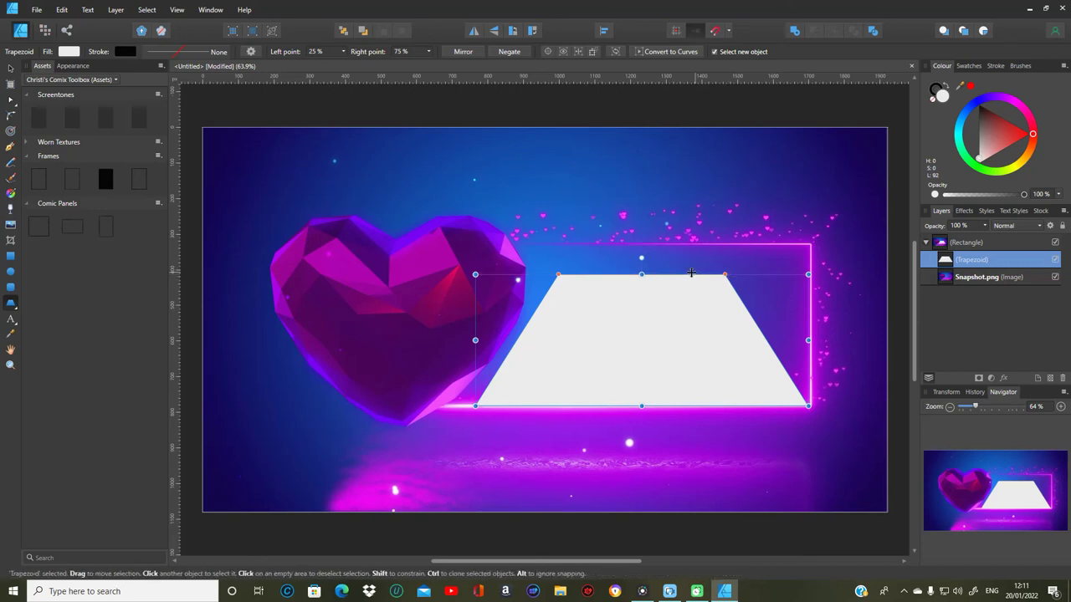
{"action": "left_click_drag", "start_coordinate": [641, 274], "coordinate": [646, 245]}
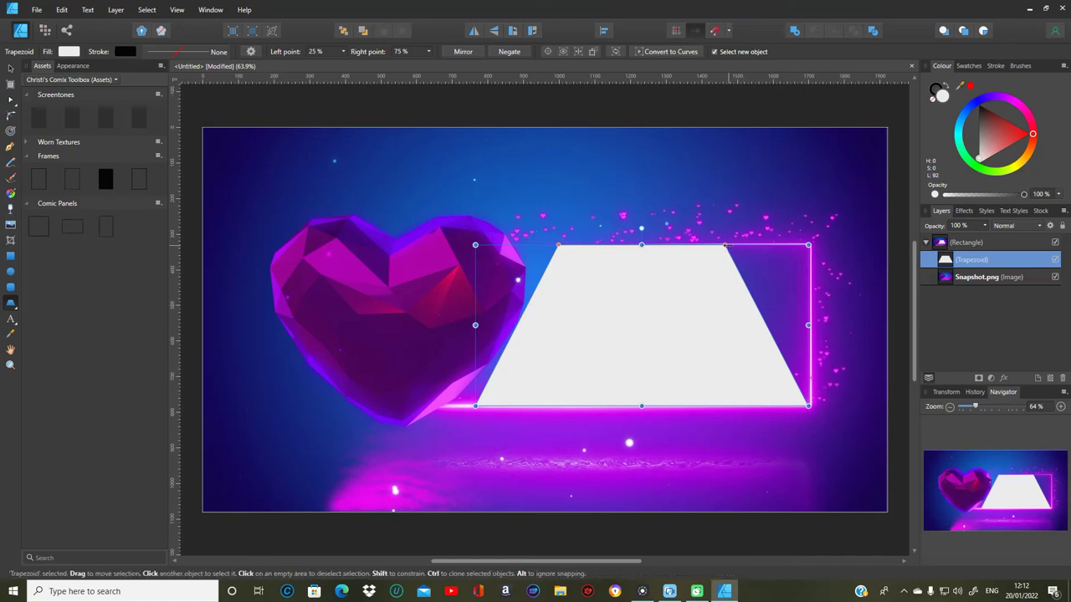
Step: Set the trapezoid's right point to 100% and left point to 37%, and widen it to the neon frame's right edge and the heart's lower tip
{"action": "left_click_drag", "start_coordinate": [726, 245], "coordinate": [808, 249]}
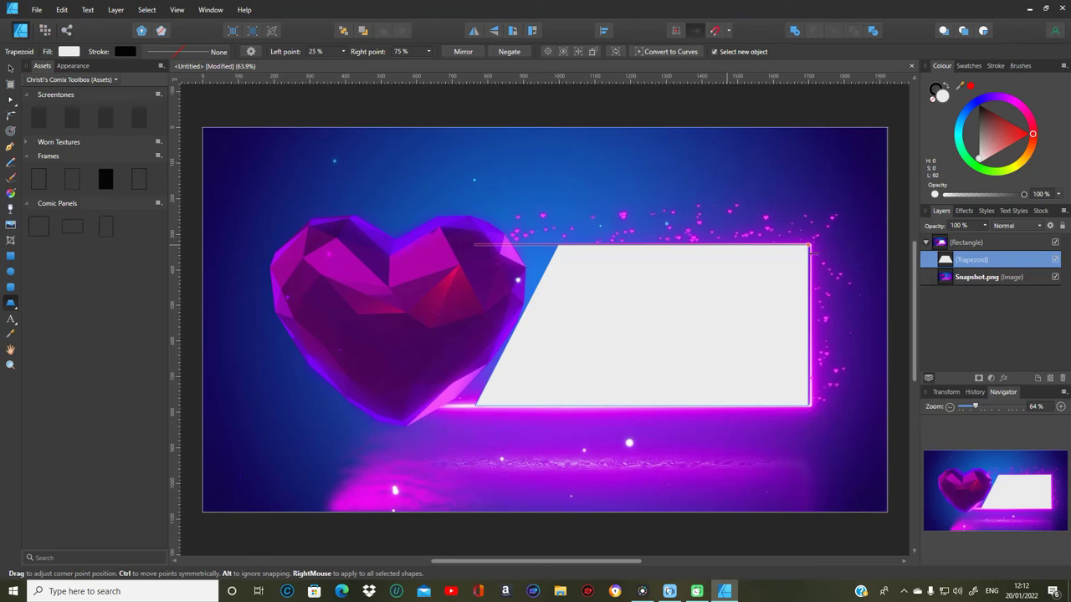
{"action": "left_click_drag", "start_coordinate": [809, 249], "coordinate": [810, 248]}
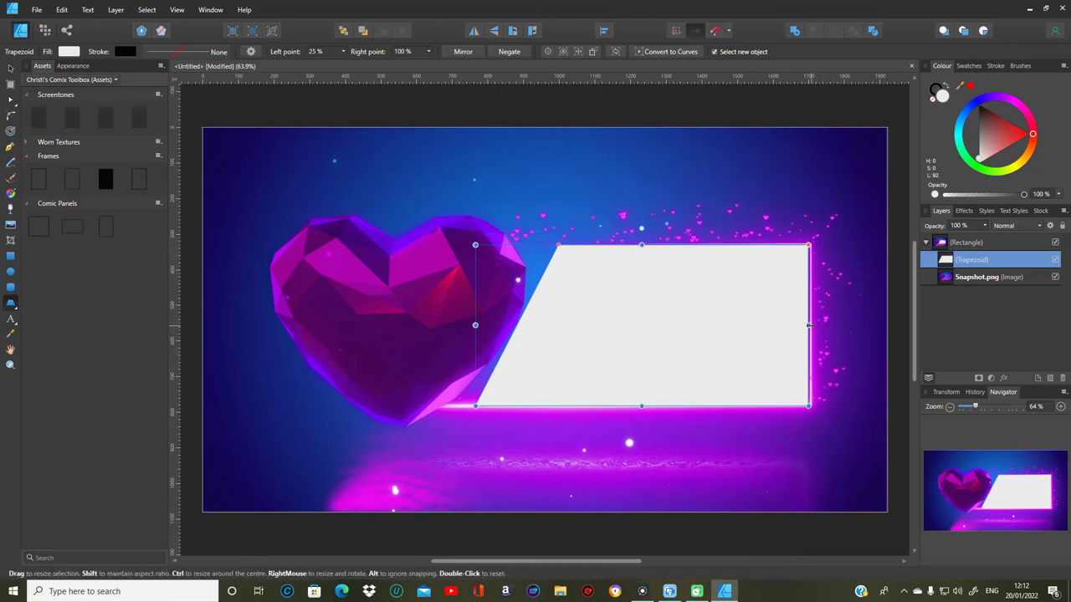
{"action": "left_click_drag", "start_coordinate": [810, 325], "coordinate": [811, 325]}
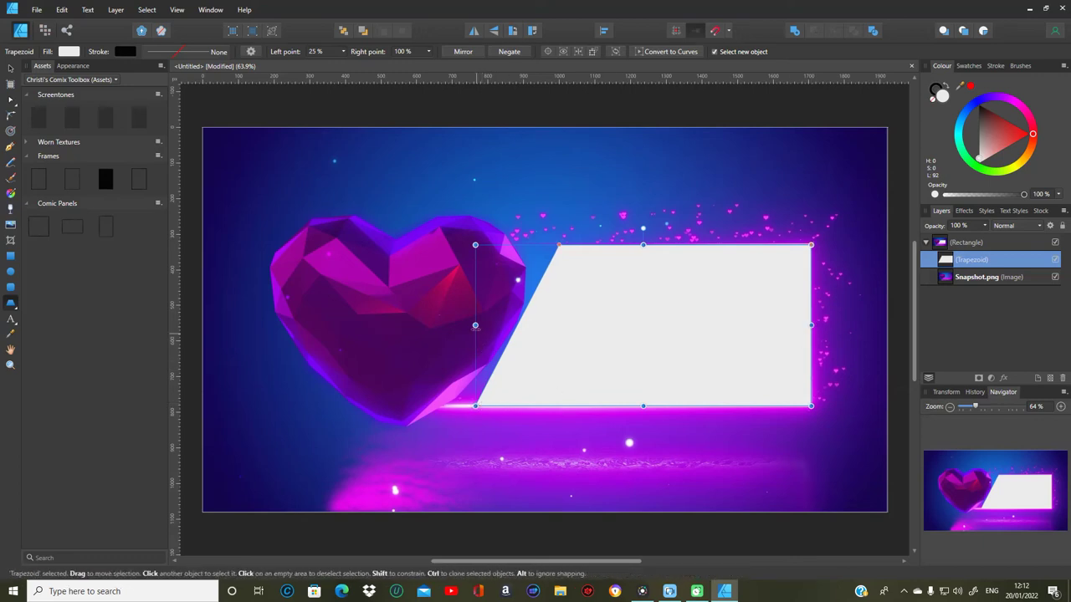
{"action": "left_click_drag", "start_coordinate": [474, 325], "coordinate": [449, 325]}
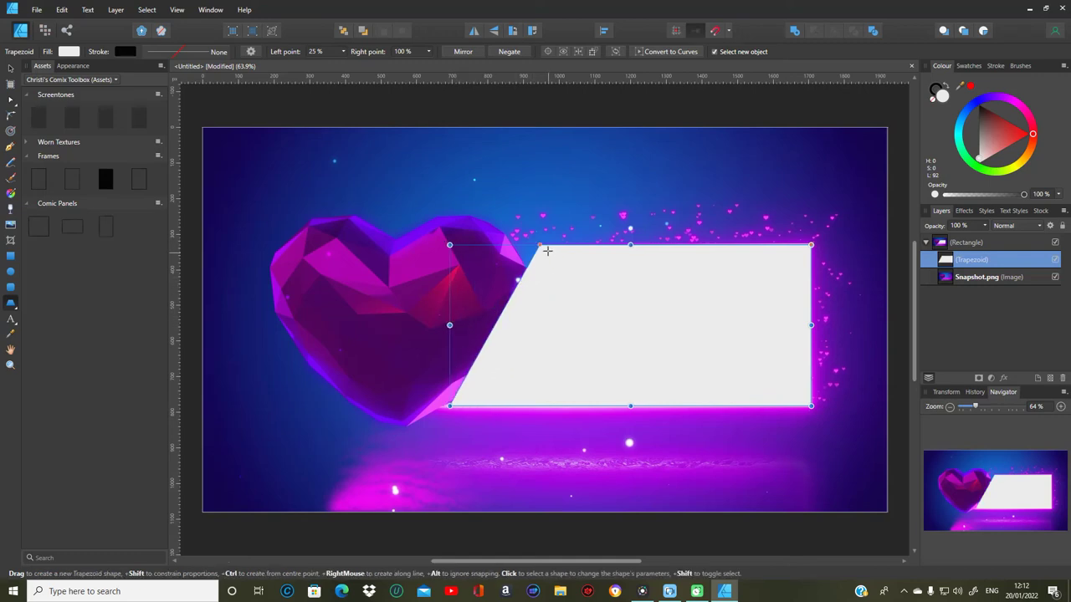
{"action": "left_click_drag", "start_coordinate": [543, 246], "coordinate": [583, 271]}
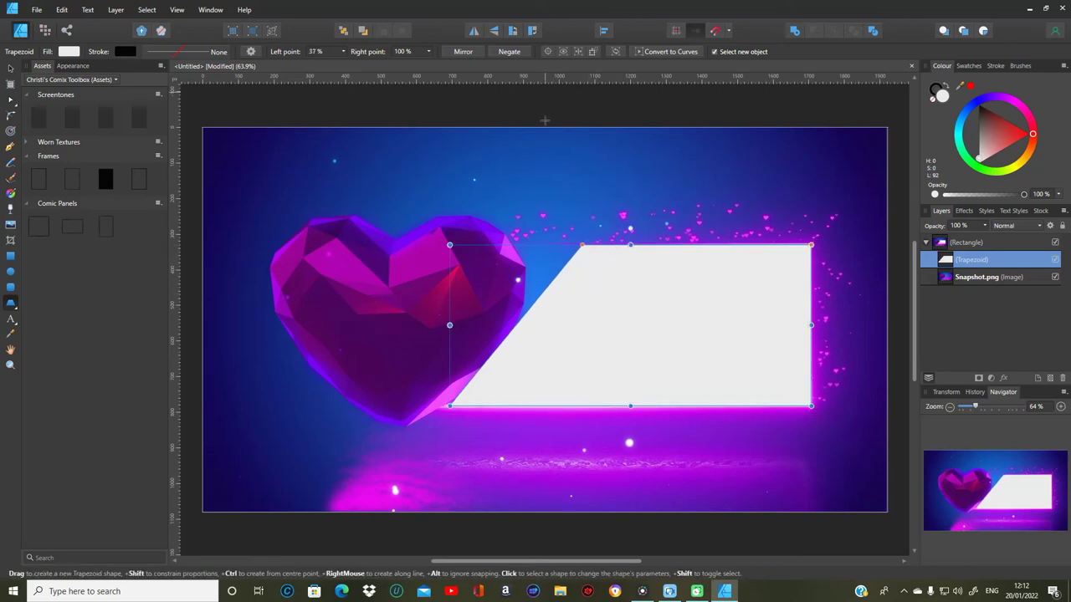
{"action": "left_click", "coordinate": [554, 96]}
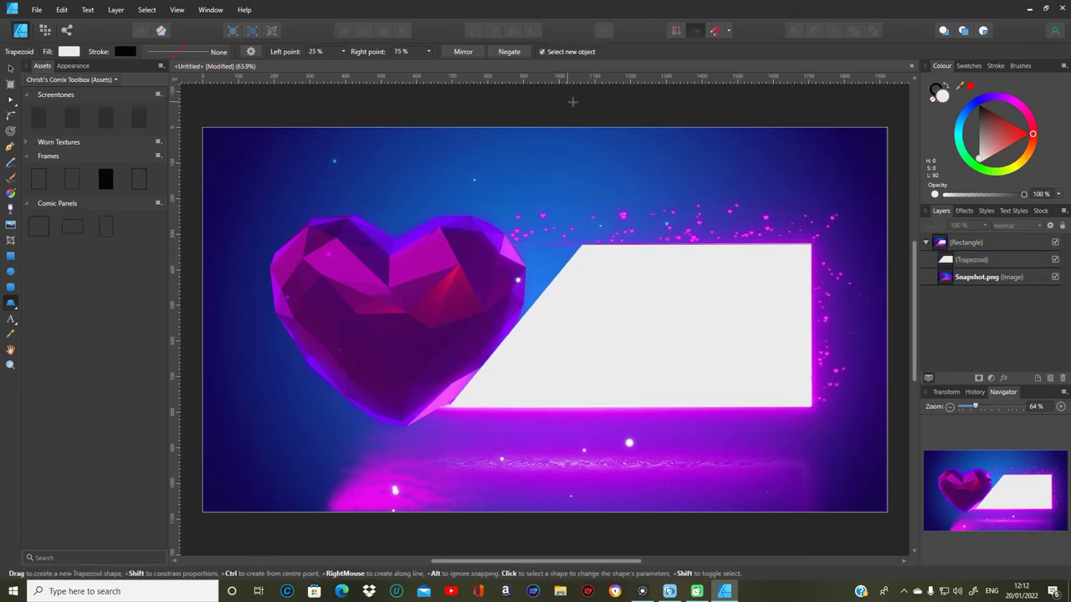
Step: Convert the page-sized rectangle to curves
{"action": "left_click", "coordinate": [608, 292]}
{"action": "left_click", "coordinate": [11, 68]}
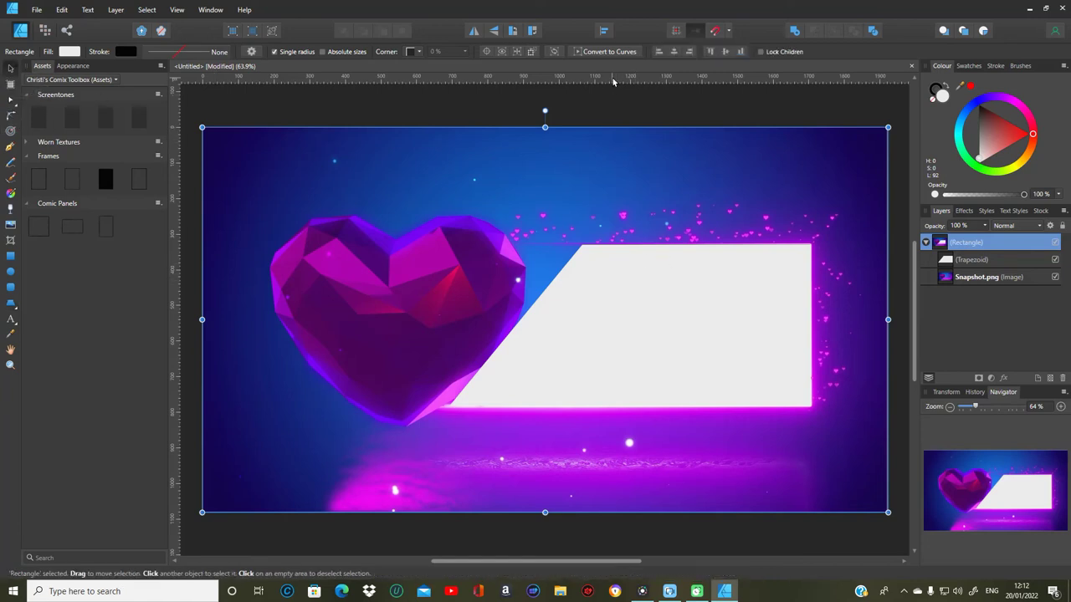
{"action": "left_click", "coordinate": [608, 52]}
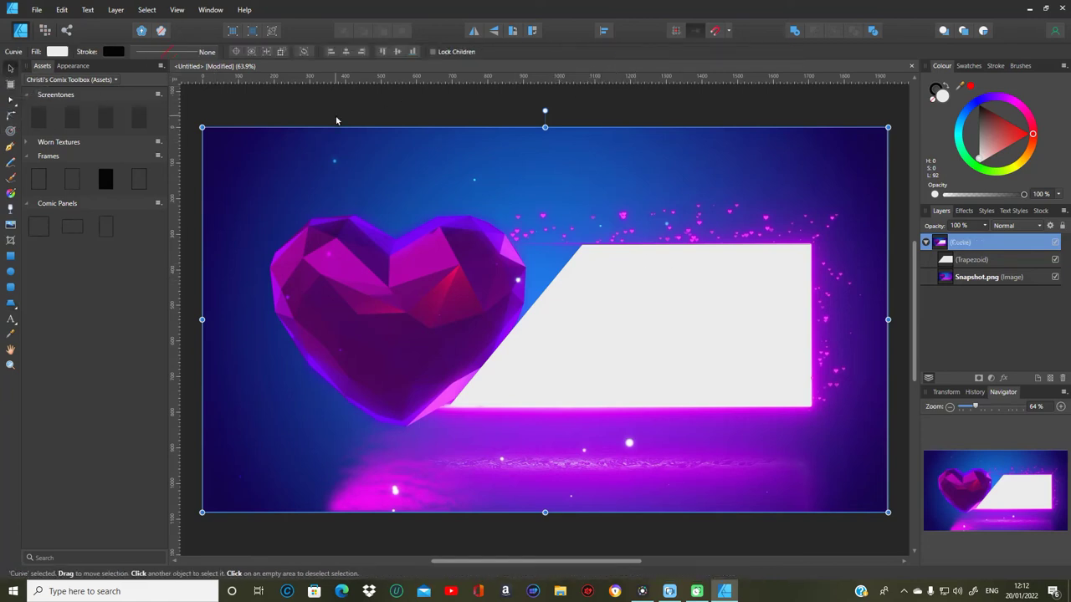
Step: Convert the white trapezoid to curves and show its nodes for editing
{"action": "left_click", "coordinate": [11, 98]}
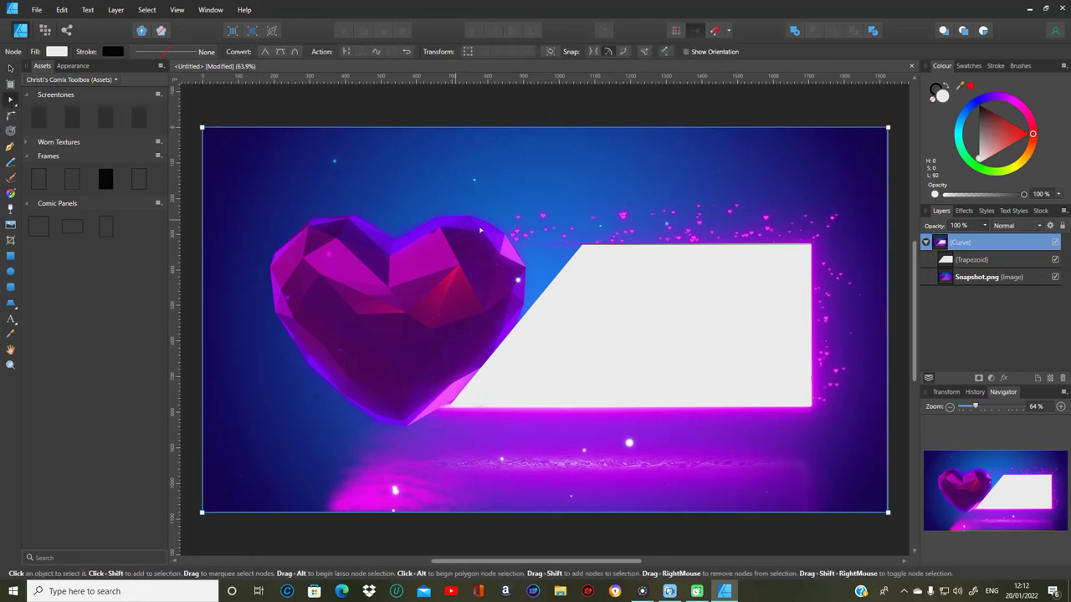
{"action": "left_click", "coordinate": [11, 100]}
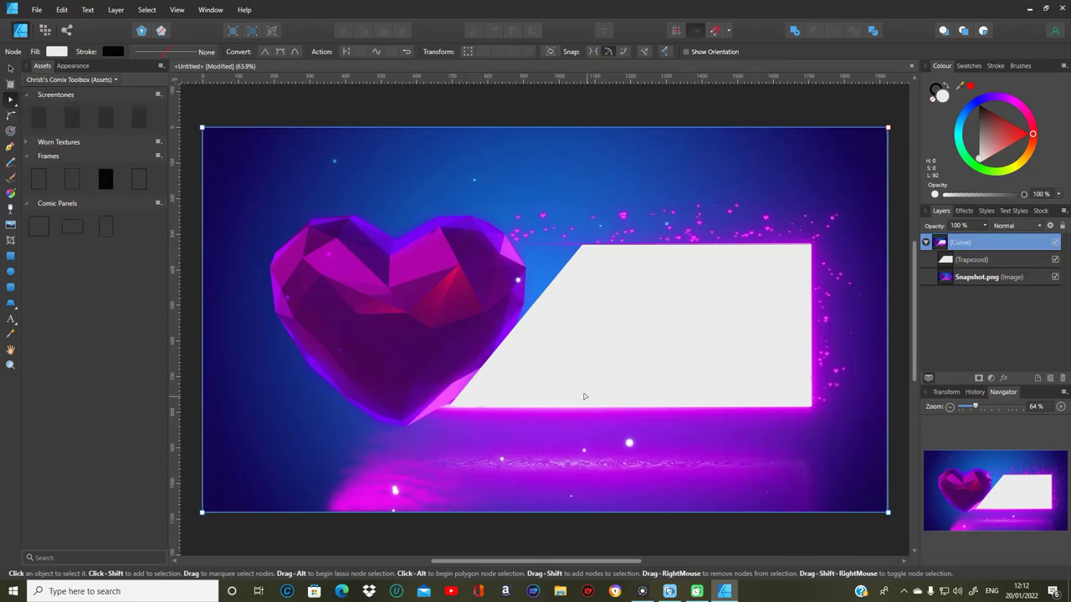
{"action": "left_click", "coordinate": [592, 267]}
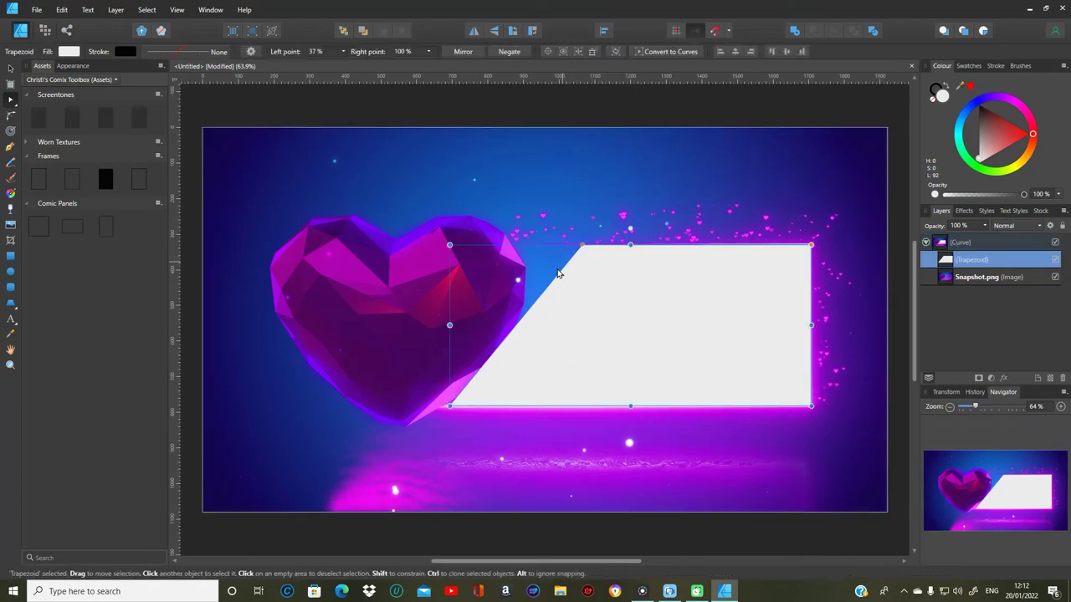
{"action": "left_click", "coordinate": [672, 52]}
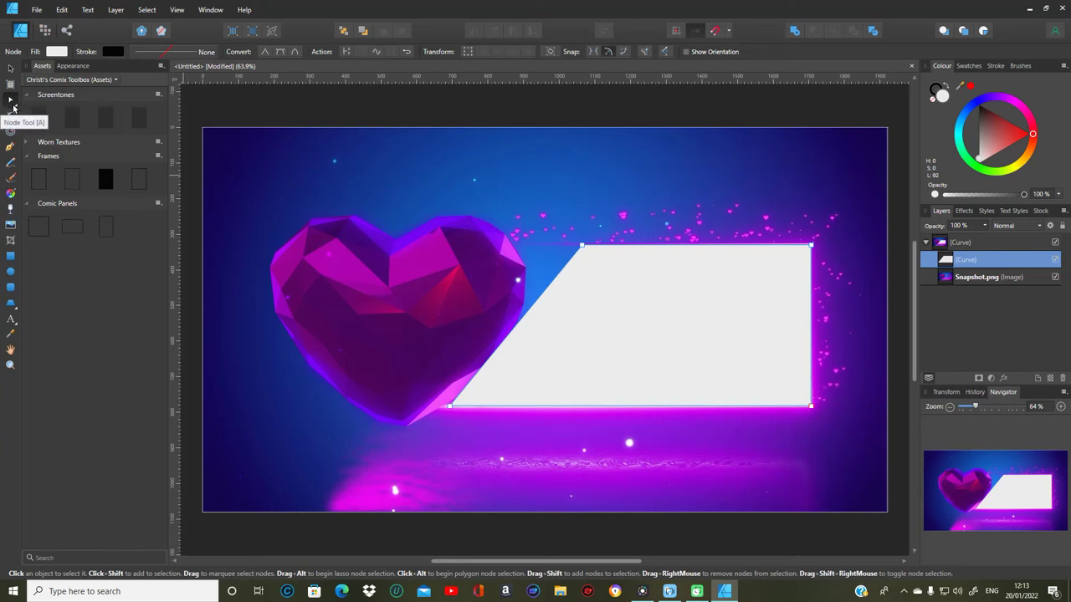
{"action": "left_click", "coordinate": [14, 106]}
{"action": "left_click", "coordinate": [63, 103]}
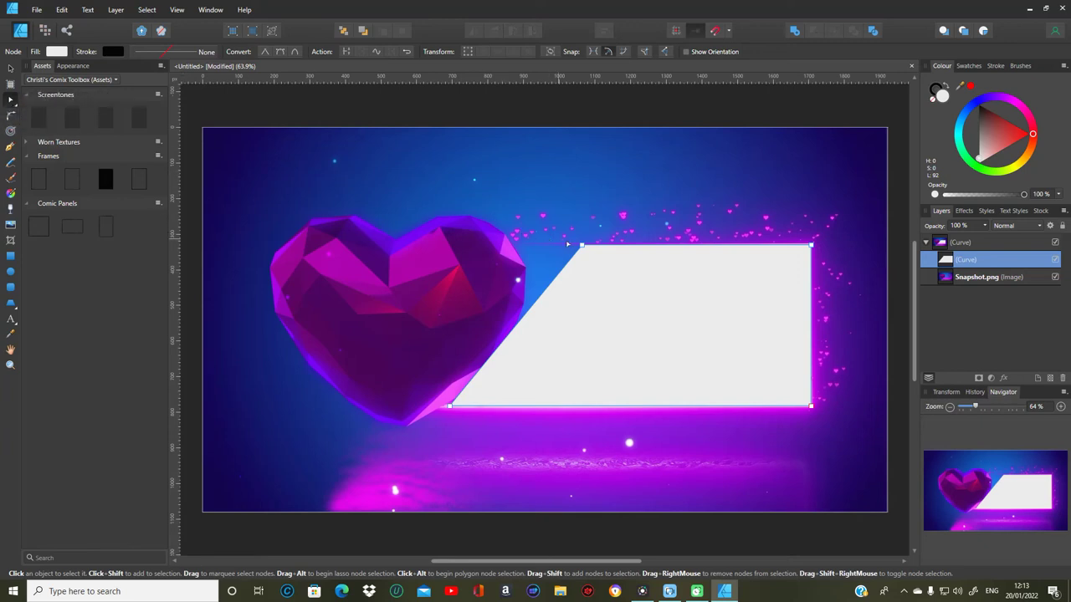
Step: Reshape the white panel's left side to follow the heart's right edge, adding nodes and extending the upper corner to where the frame meets the heart
{"action": "left_click_drag", "start_coordinate": [582, 248], "coordinate": [570, 247]}
{"action": "left_click", "coordinate": [519, 317]}
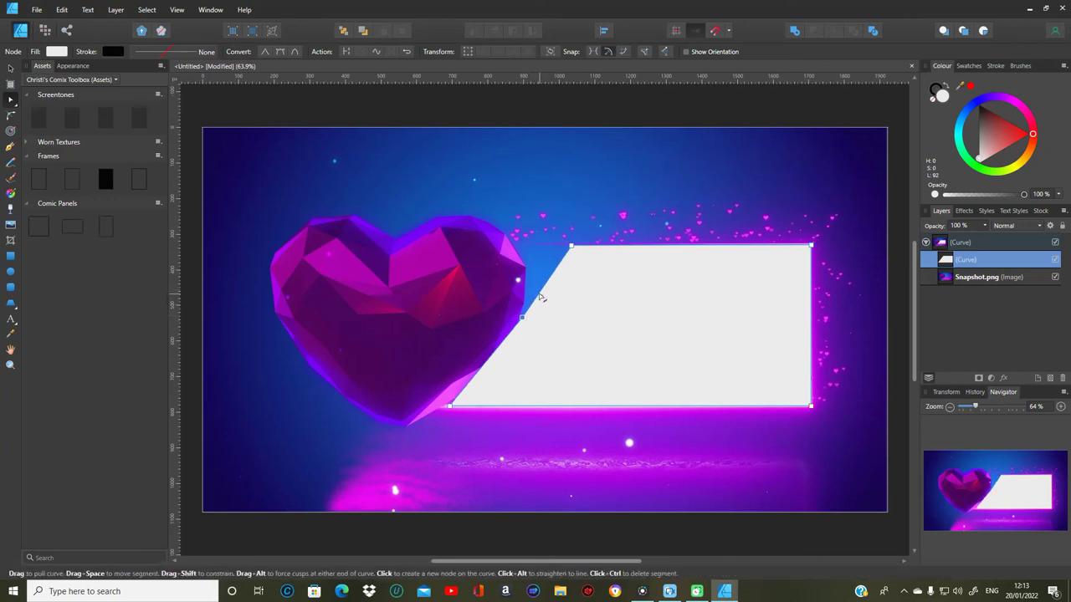
{"action": "left_click", "coordinate": [538, 297]}
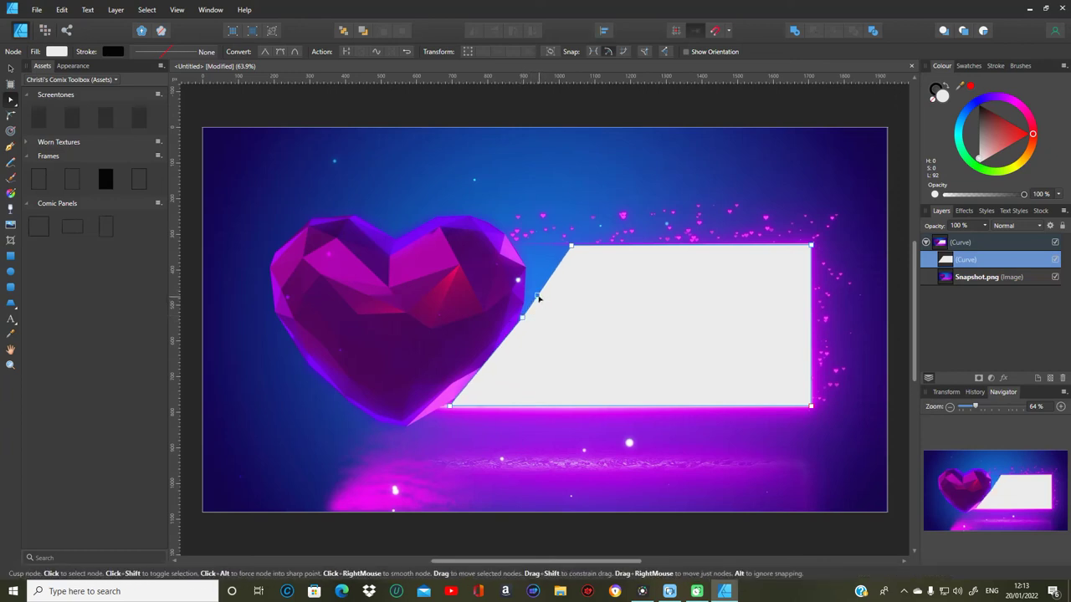
{"action": "left_click_drag", "start_coordinate": [538, 297], "coordinate": [528, 270]}
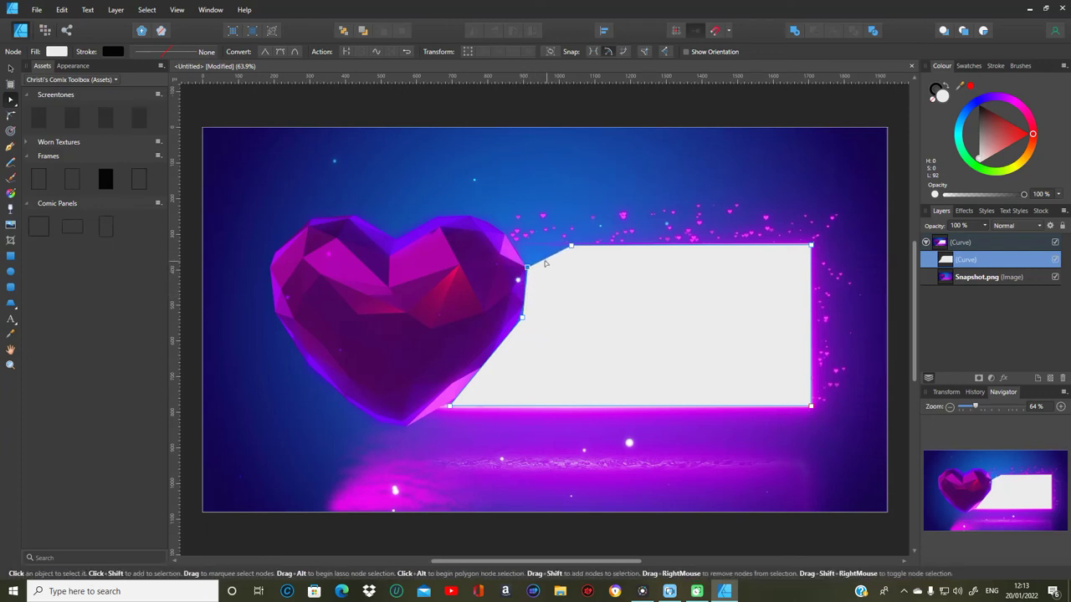
{"action": "left_click_drag", "start_coordinate": [543, 264], "coordinate": [511, 243]}
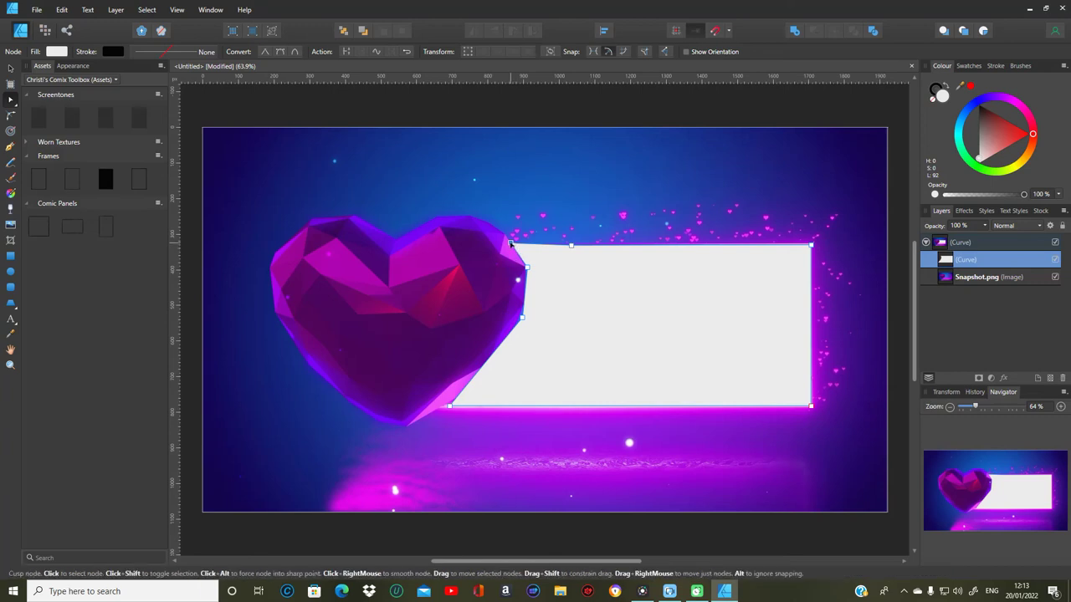
{"action": "left_click_drag", "start_coordinate": [511, 242], "coordinate": [513, 247]}
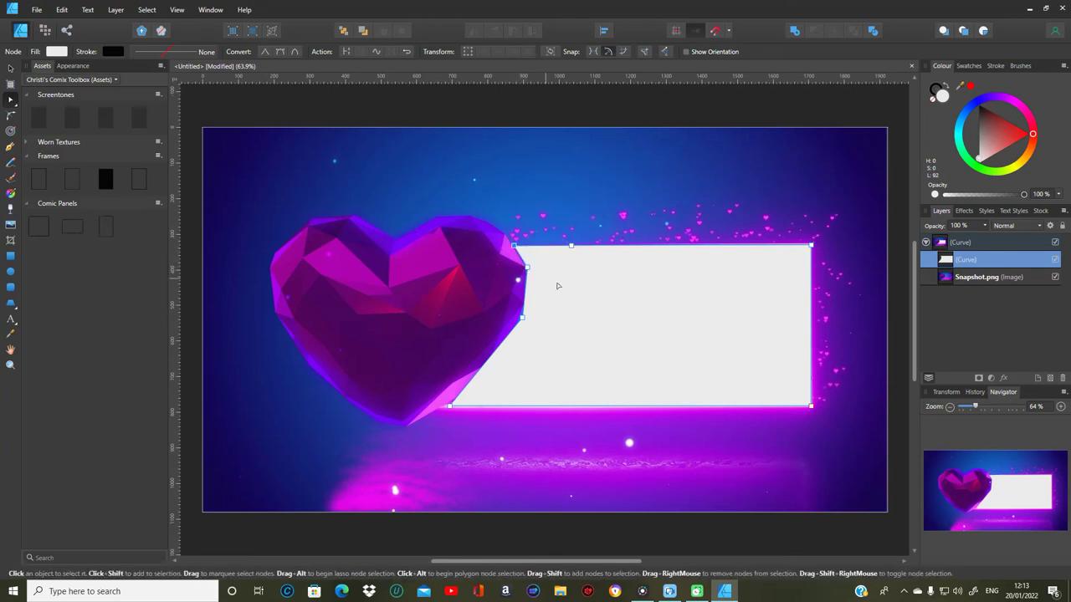
{"action": "left_click", "coordinate": [520, 317]}
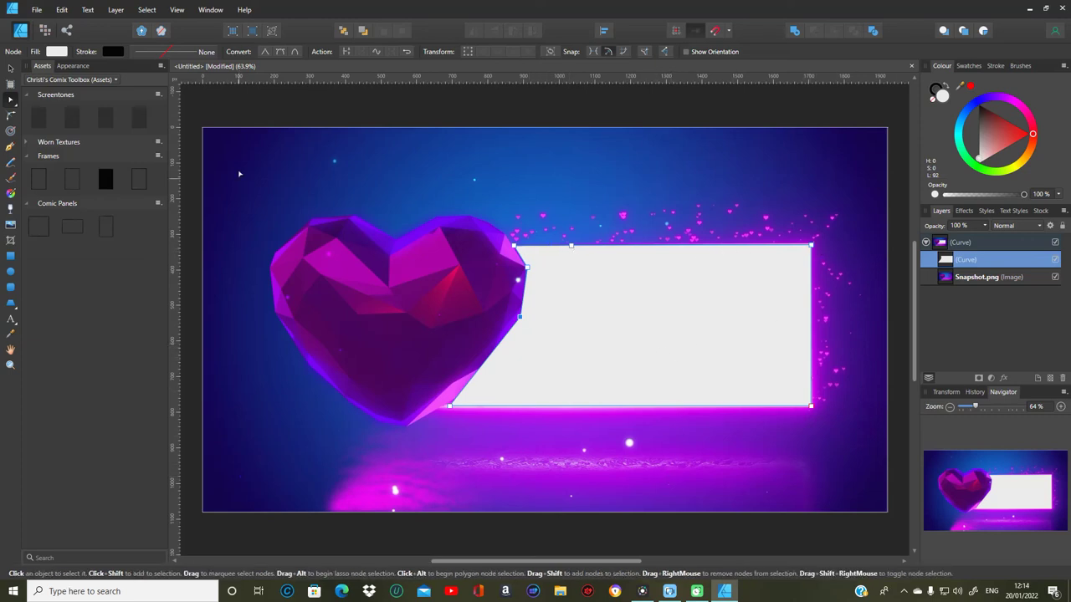
Step: Raise the white panel's three upper nodes to the page's top edge
{"action": "left_click", "coordinate": [8, 67]}
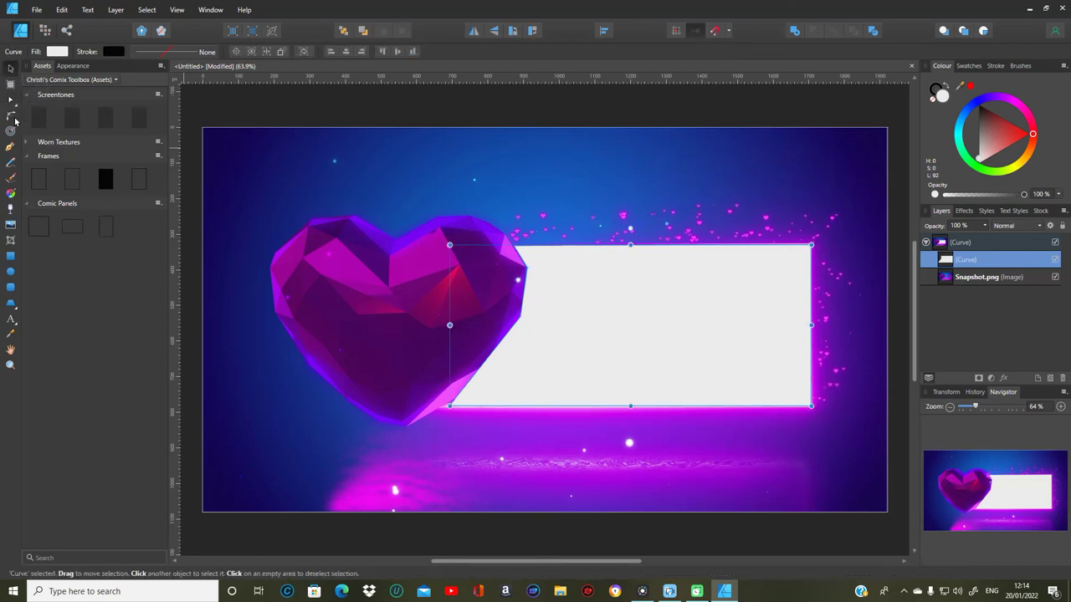
{"action": "left_click", "coordinate": [10, 99]}
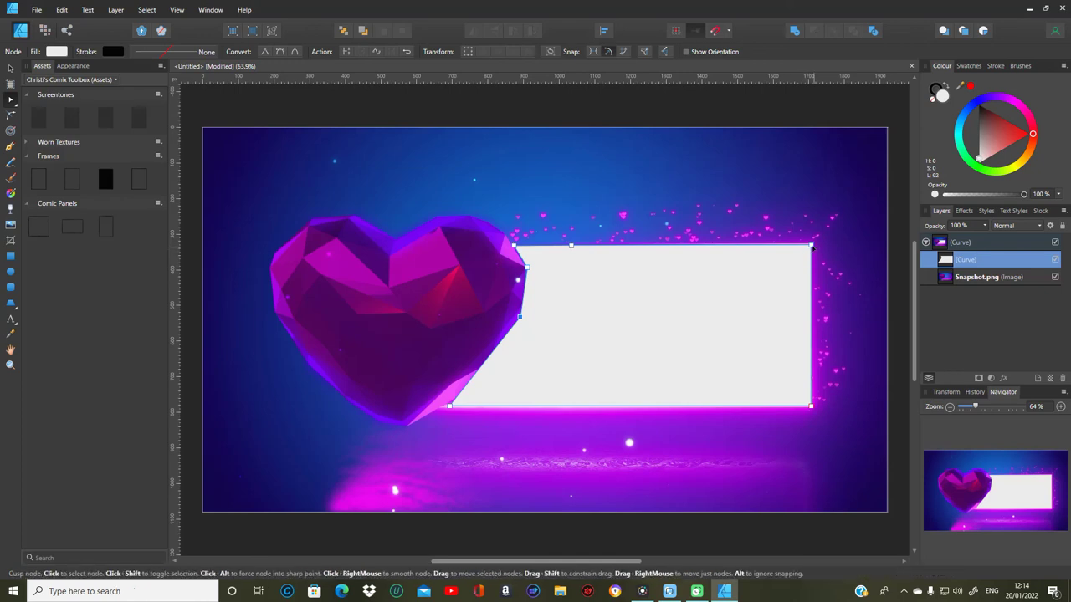
{"action": "left_click_drag", "start_coordinate": [811, 246], "coordinate": [815, 129]}
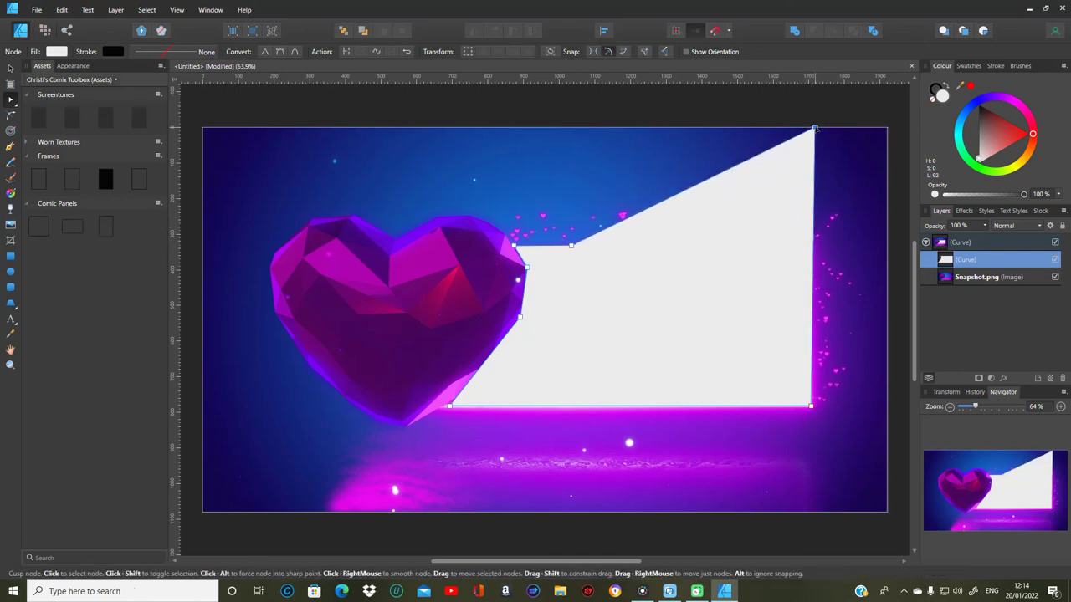
{"action": "left_click_drag", "start_coordinate": [514, 245], "coordinate": [483, 128]}
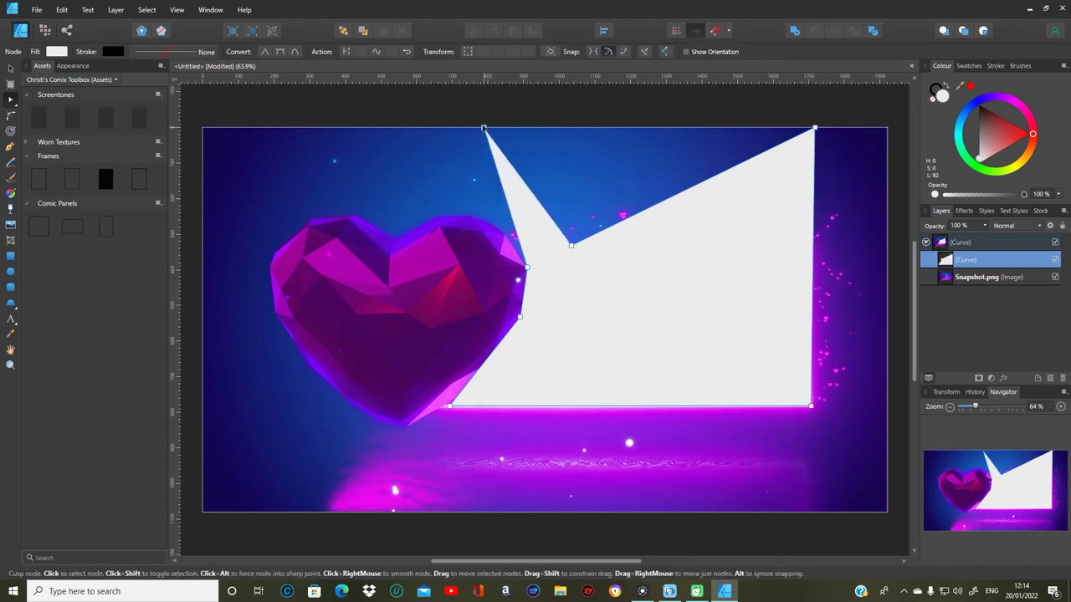
{"action": "left_click_drag", "start_coordinate": [570, 244], "coordinate": [558, 127]}
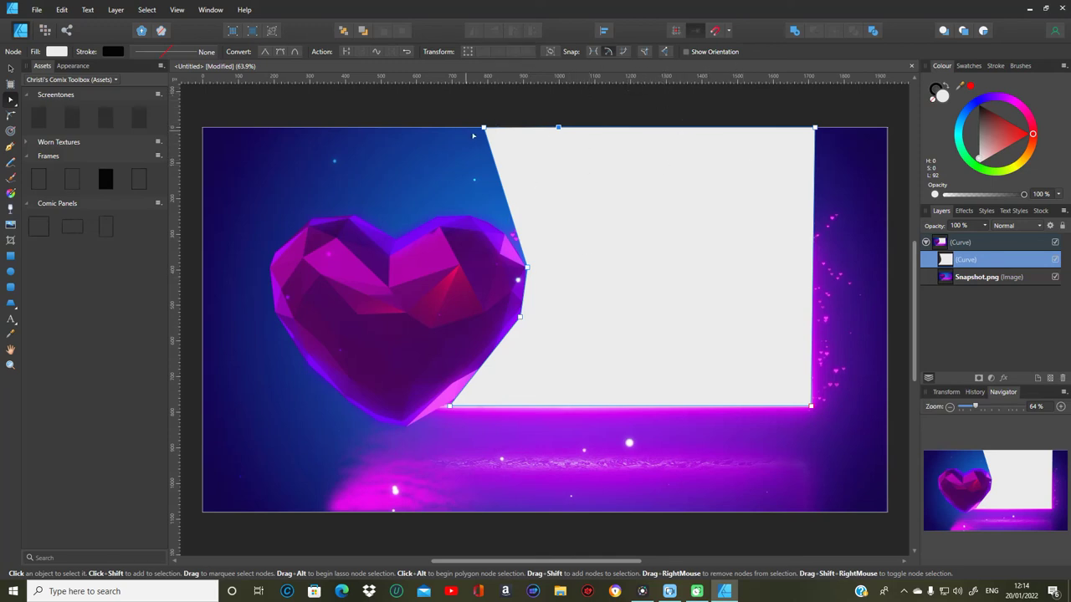
Step: Bring the panel's three upper nodes down onto the neon frame's upper line, with the left one meeting the heart's edge
{"action": "left_click_drag", "start_coordinate": [484, 130], "coordinate": [509, 240]}
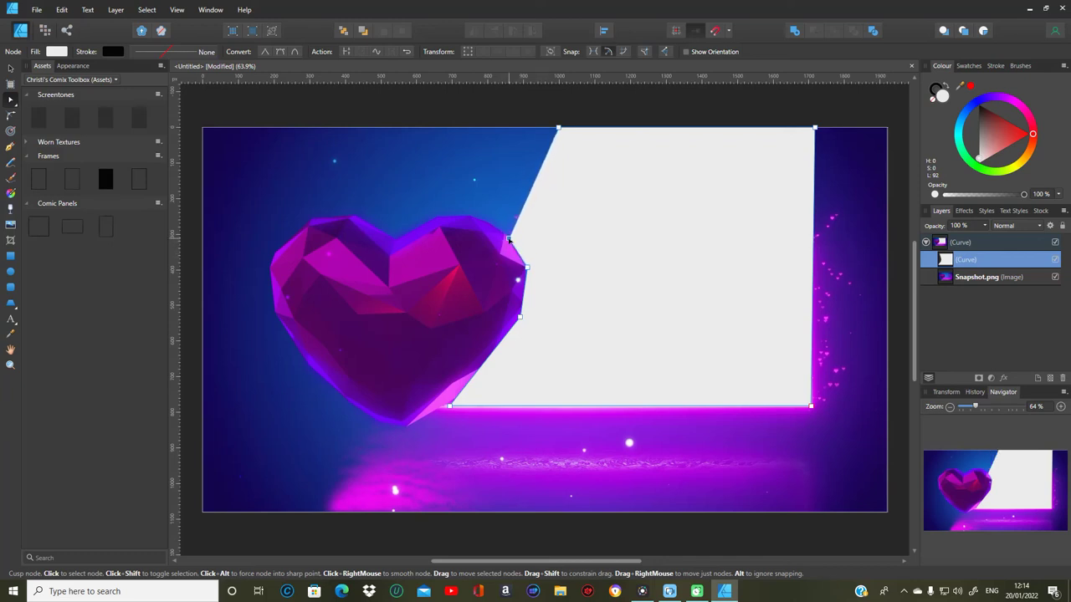
{"action": "left_click_drag", "start_coordinate": [559, 130], "coordinate": [570, 245]}
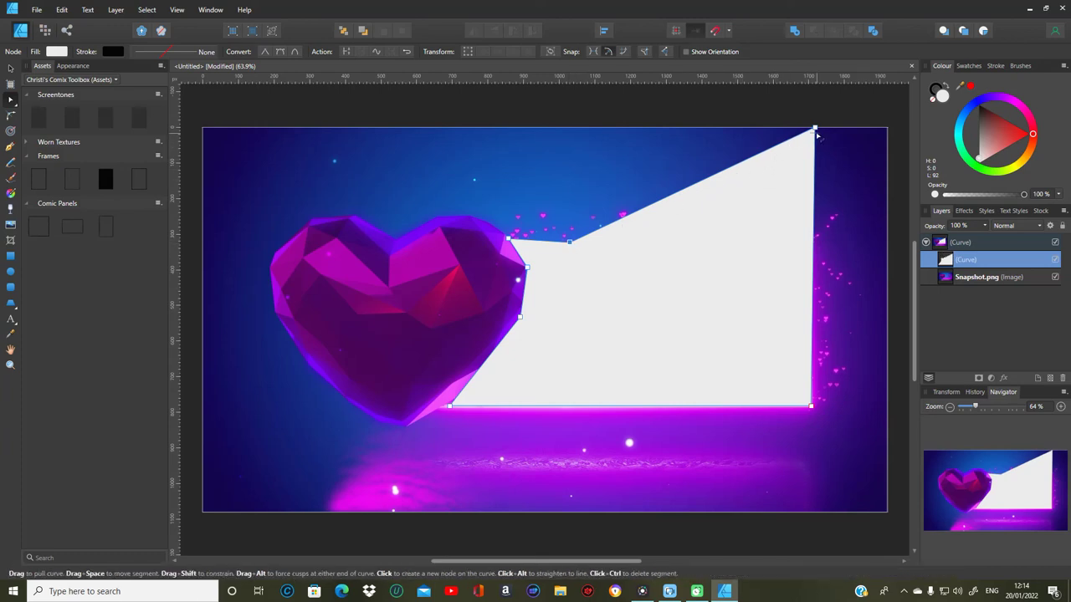
{"action": "left_click_drag", "start_coordinate": [816, 131], "coordinate": [810, 244]}
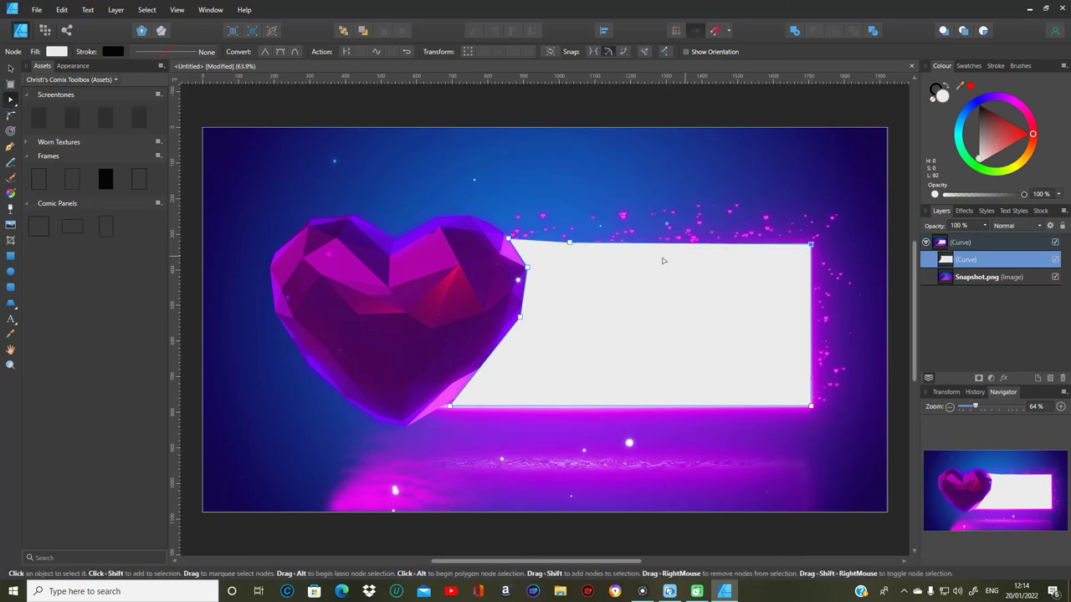
{"action": "left_click_drag", "start_coordinate": [570, 249], "coordinate": [583, 249]}
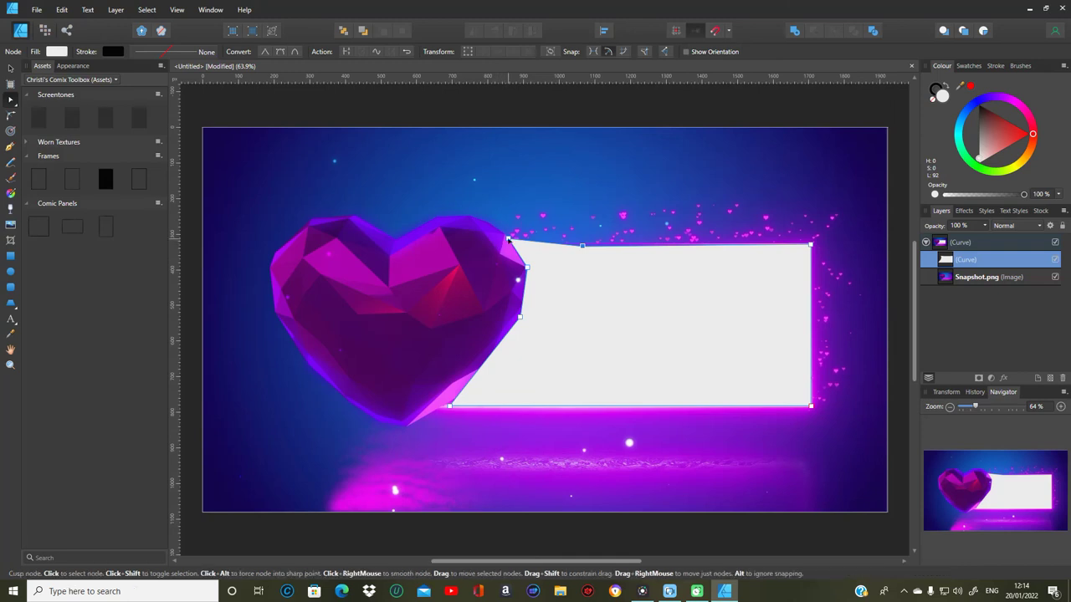
{"action": "left_click_drag", "start_coordinate": [512, 243], "coordinate": [514, 247]}
{"action": "left_click_drag", "start_coordinate": [584, 248], "coordinate": [583, 246]}
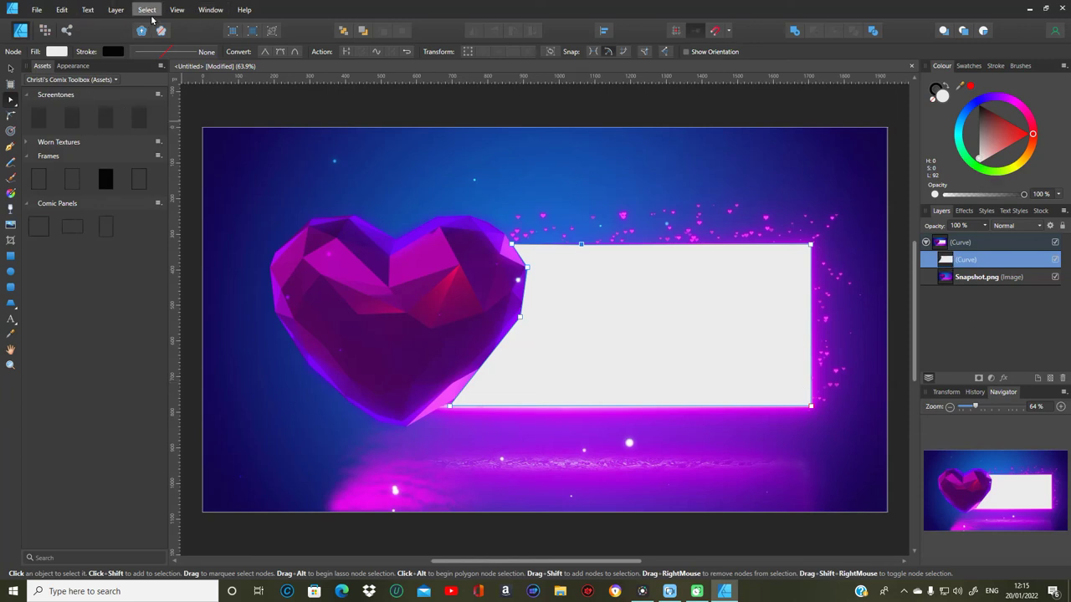
Step: Take the white panel curve out of the page-sized curve and place it above that curve in the layer order
{"action": "left_click", "coordinate": [10, 69]}
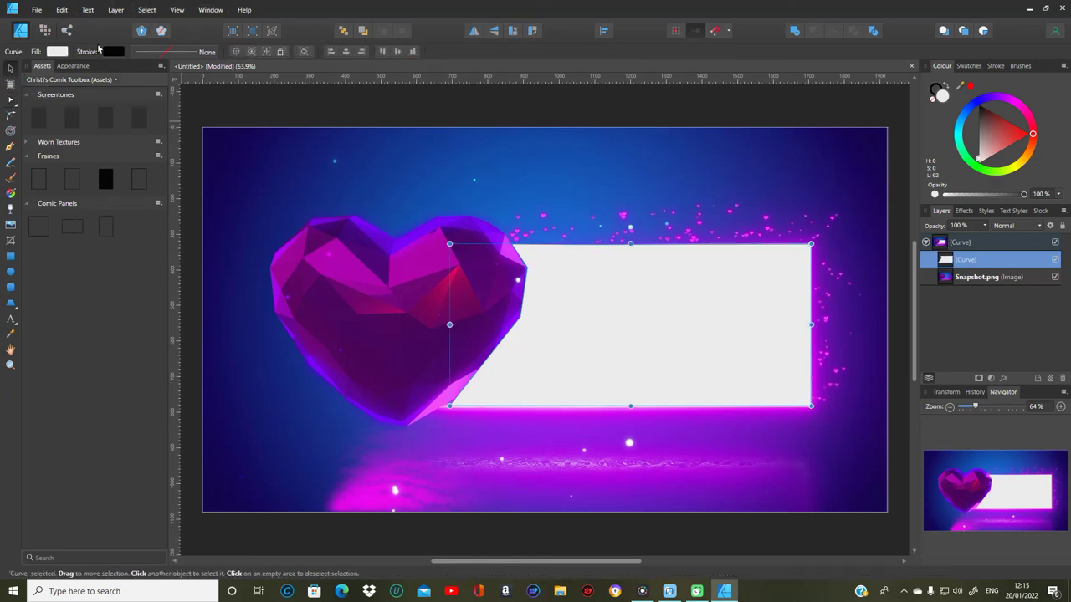
{"action": "left_click", "coordinate": [148, 14]}
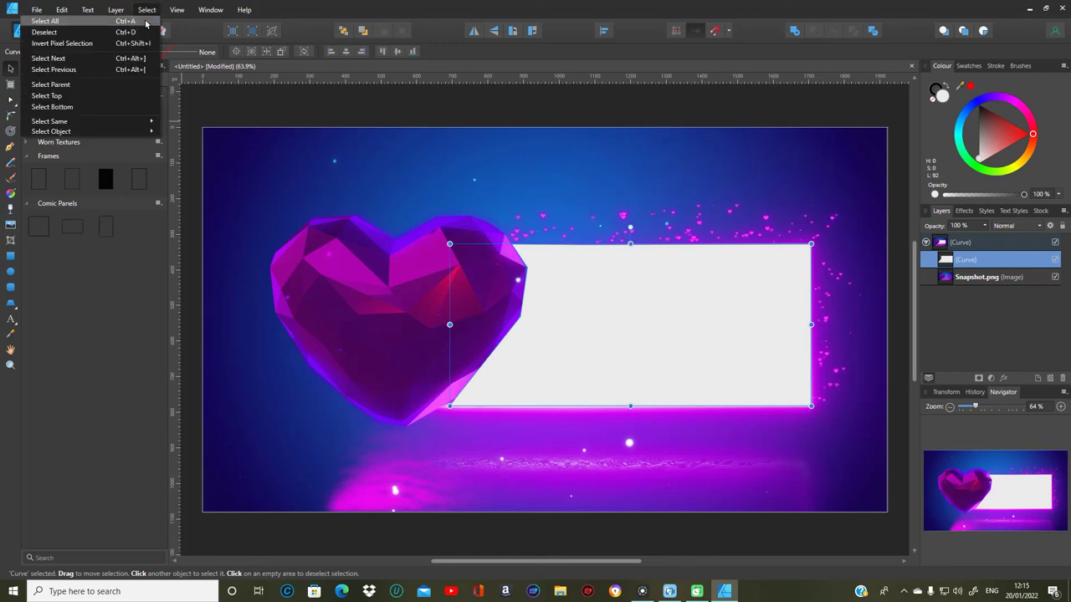
{"action": "left_click", "coordinate": [51, 21]}
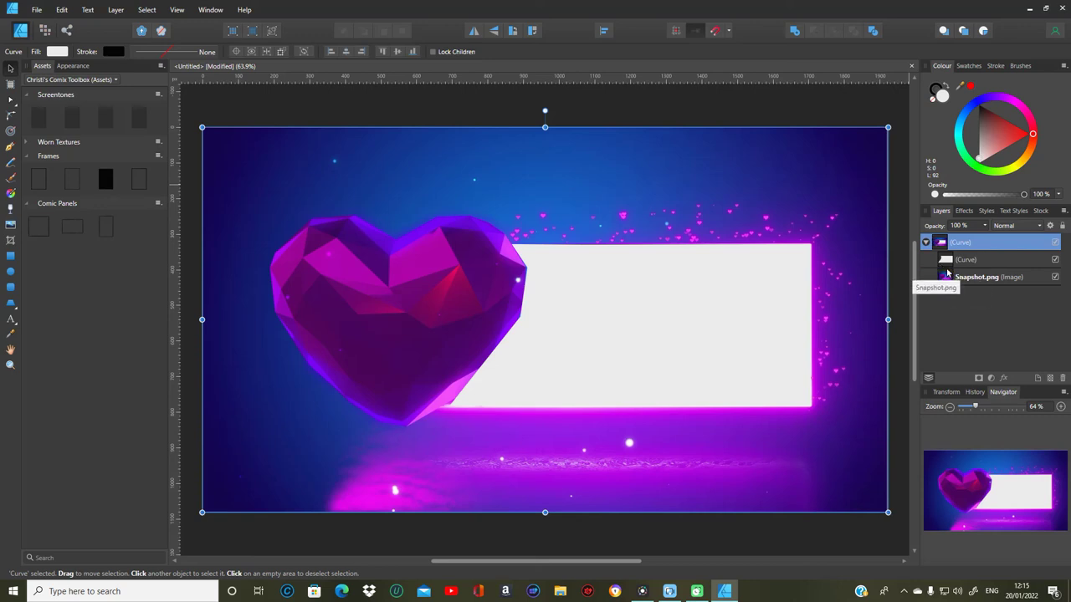
{"action": "left_click_drag", "start_coordinate": [959, 263], "coordinate": [976, 241]}
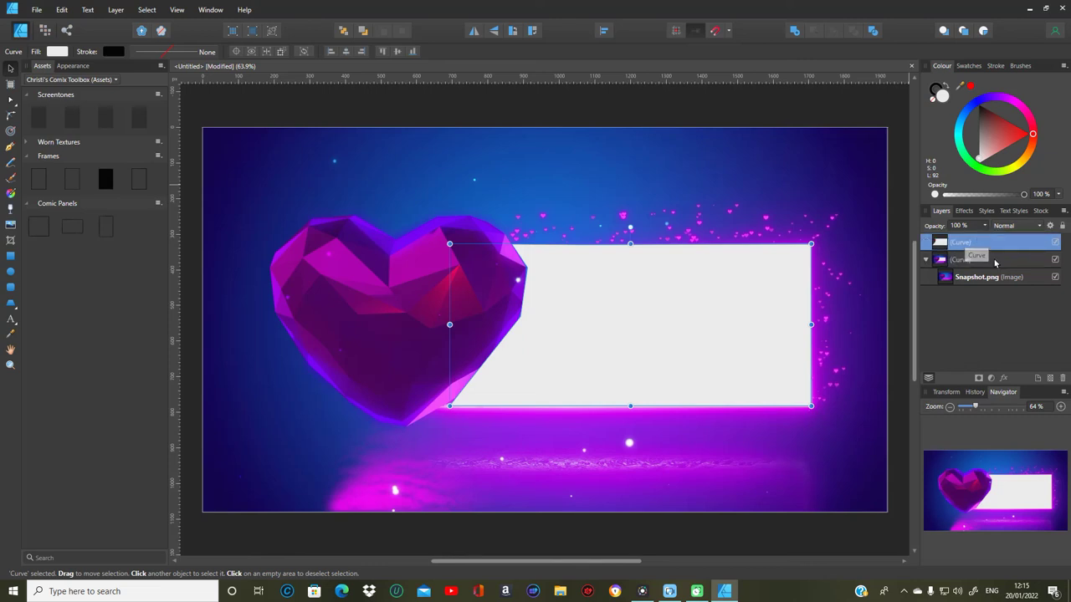
{"action": "left_click", "coordinate": [926, 261]}
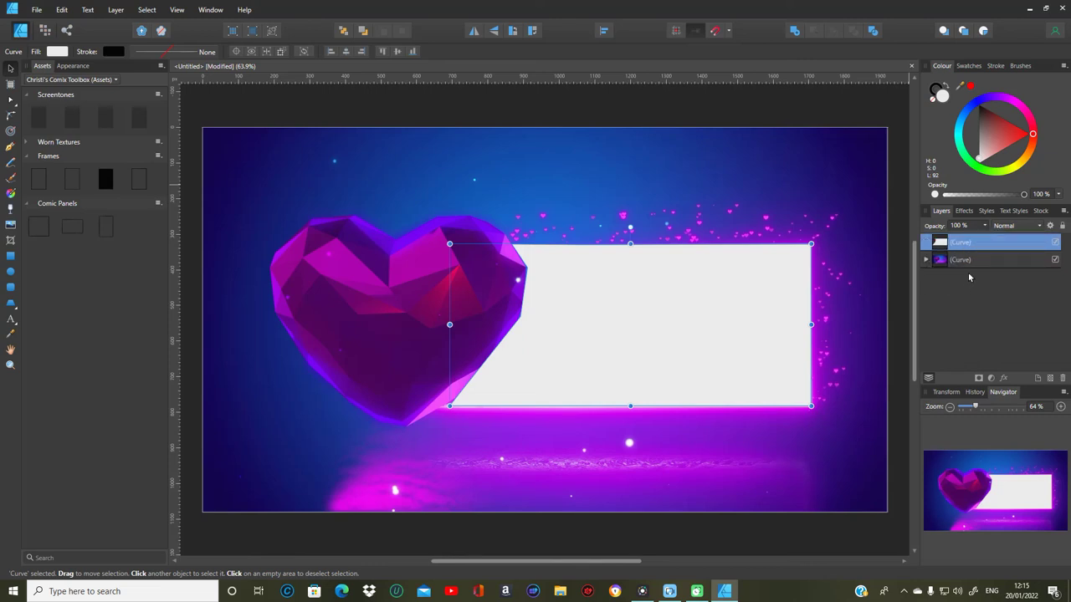
Step: Select both curves and subtract the white panel from the page-sized curve to cut an opening
{"action": "left_click", "coordinate": [147, 9]}
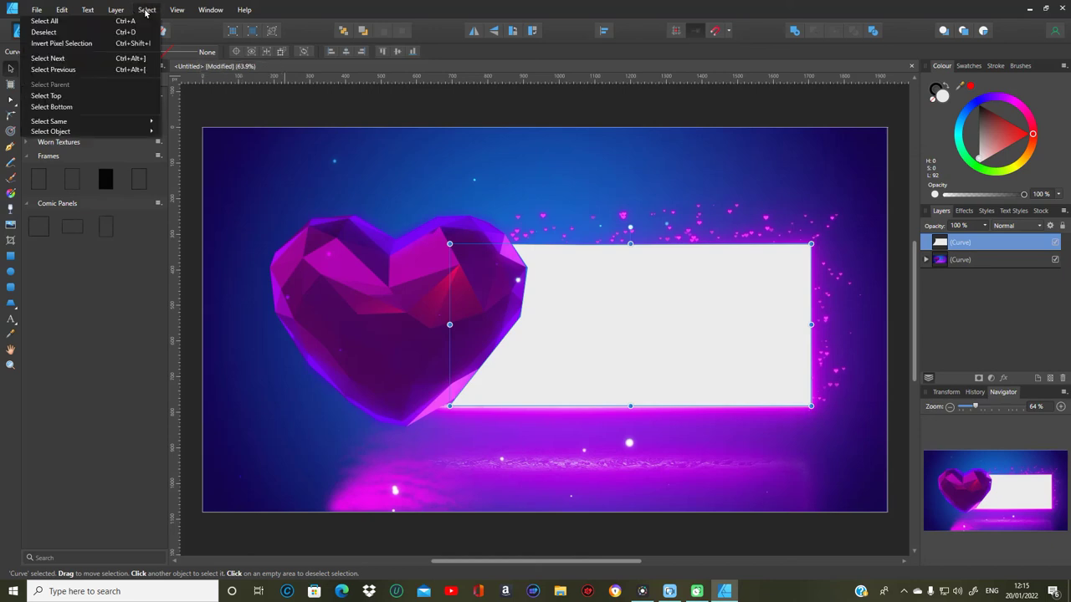
{"action": "left_click", "coordinate": [137, 22]}
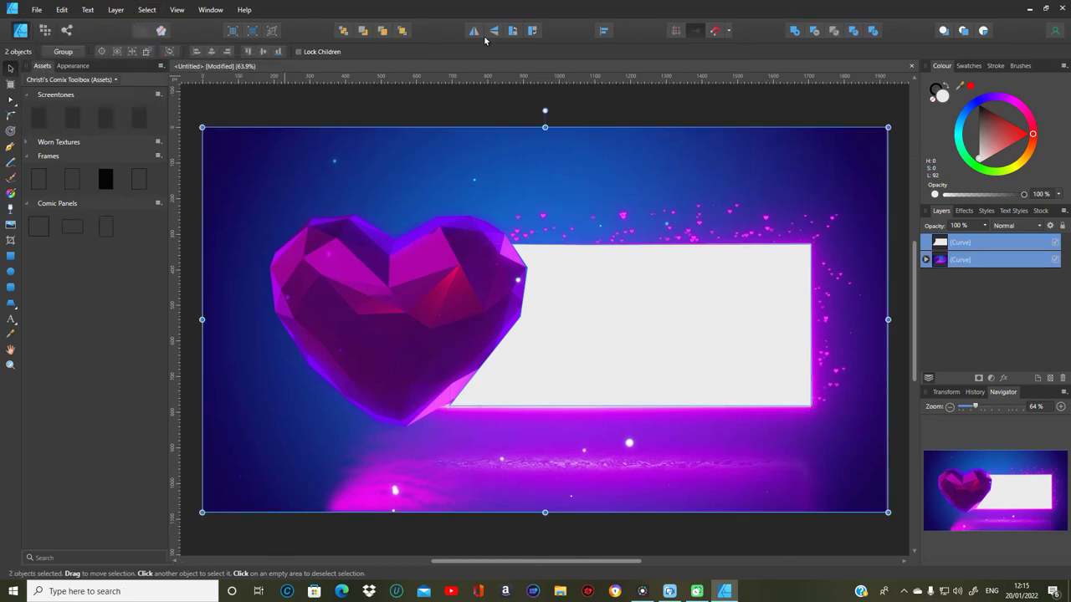
{"action": "left_click", "coordinate": [816, 34]}
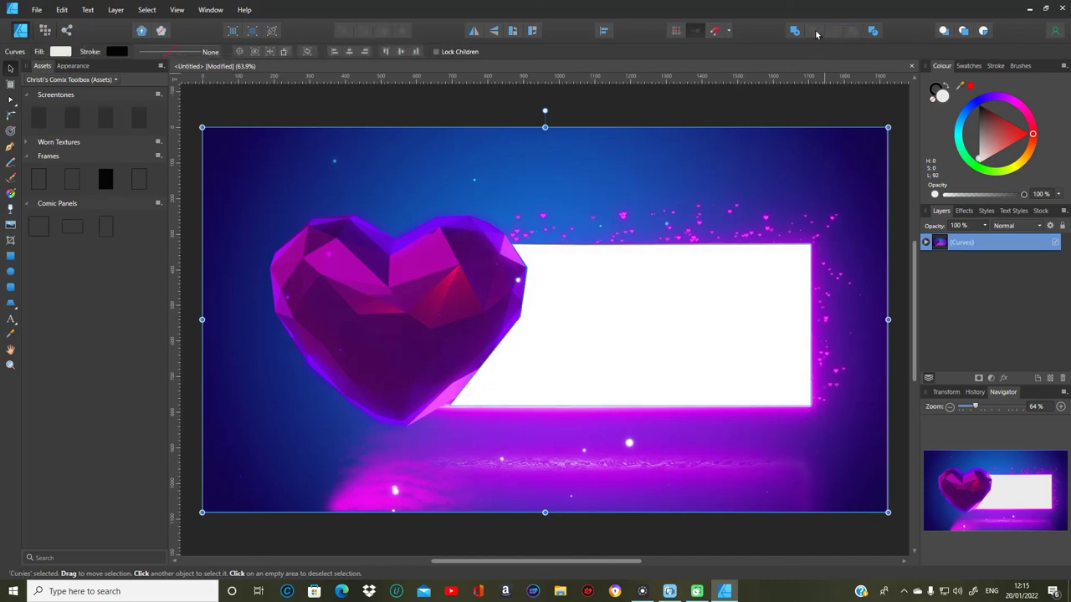
Step: Export the artwork as a 1920 x 1080 px PNG with the area set to Selection Only
{"action": "left_click", "coordinate": [36, 9]}
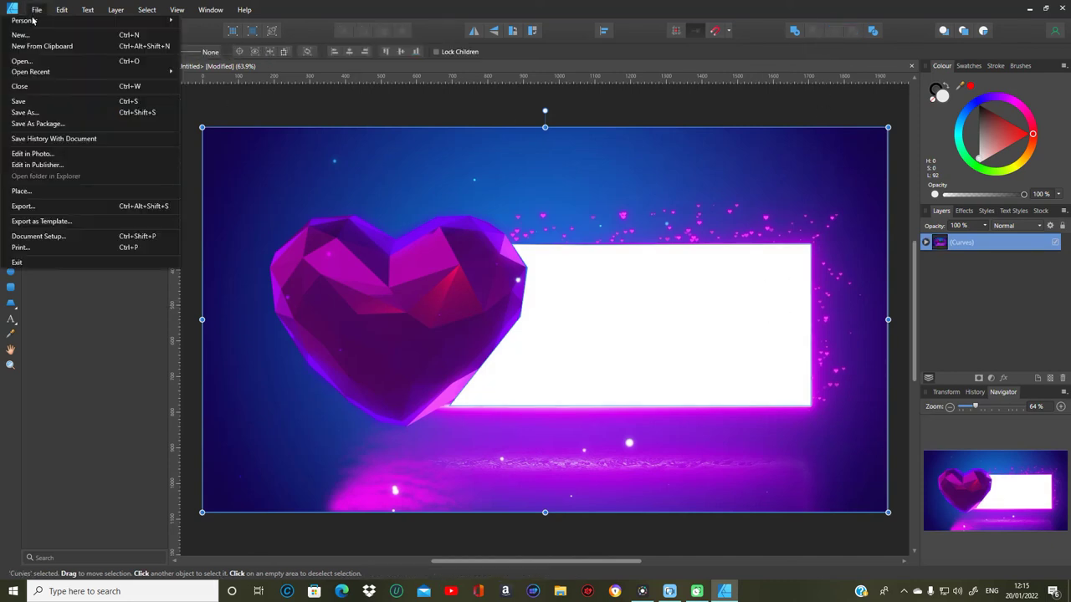
{"action": "left_click", "coordinate": [60, 209]}
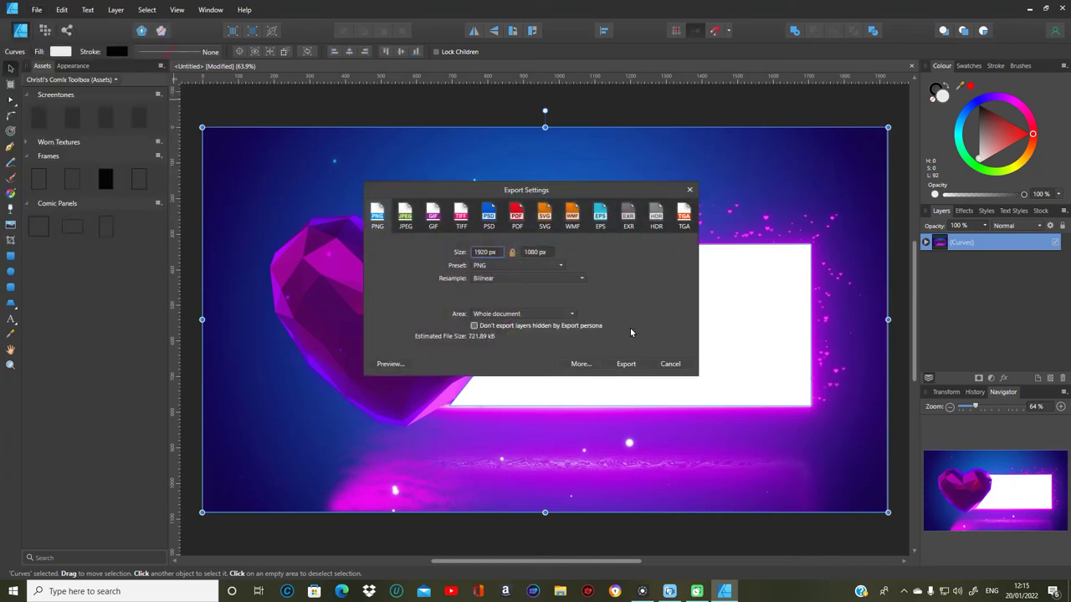
{"action": "left_click", "coordinate": [560, 314]}
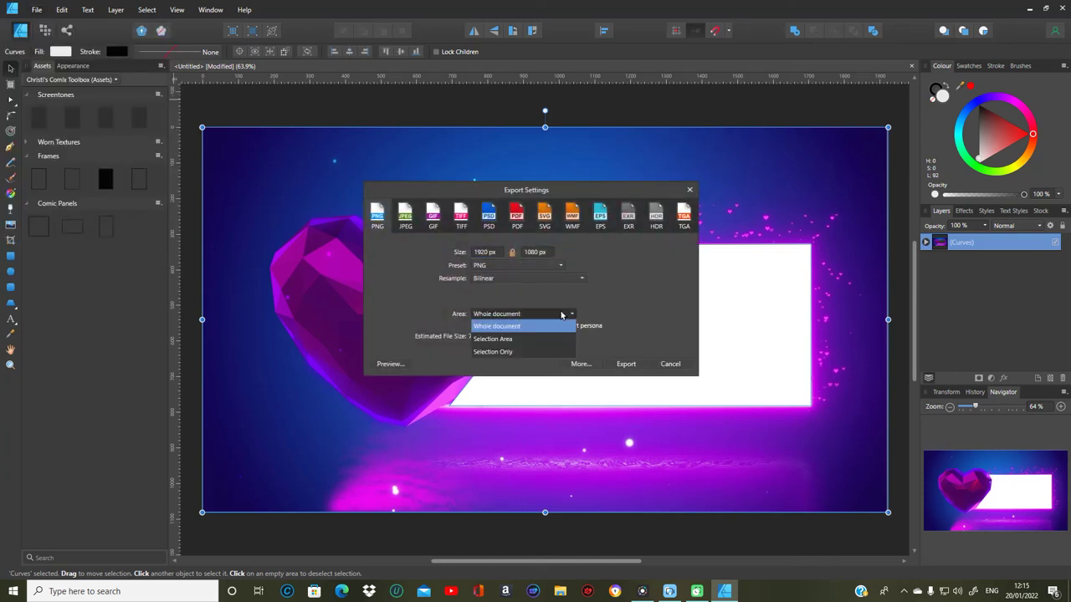
{"action": "left_click", "coordinate": [533, 352]}
{"action": "left_click", "coordinate": [626, 365]}
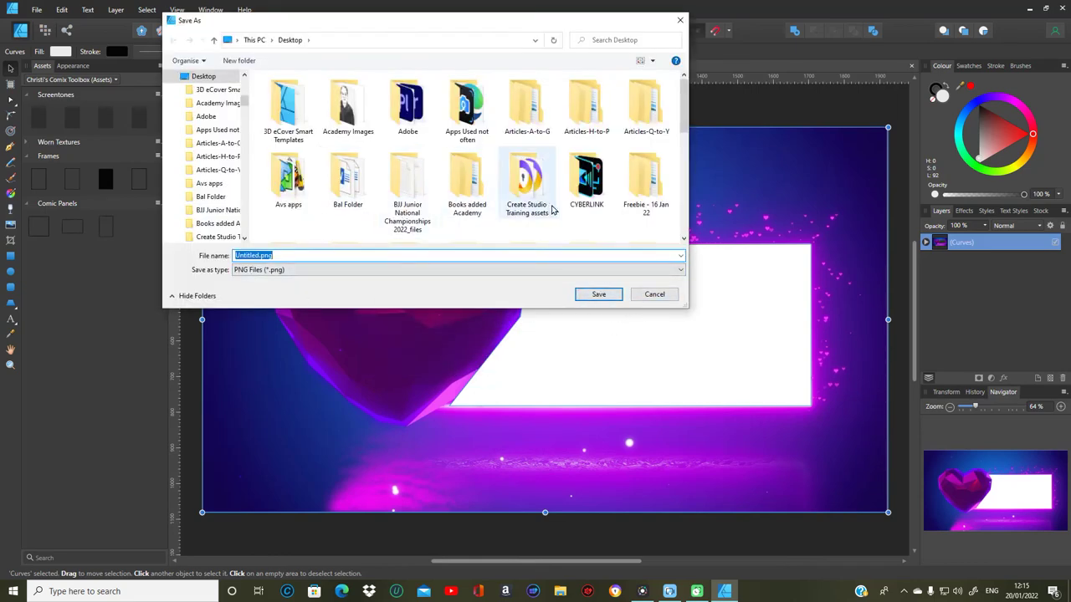
Step: Save the exported PNG to the Desktop as Snapshot2.png, replacing the existing file
{"action": "left_click_drag", "start_coordinate": [682, 128], "coordinate": [670, 216]}
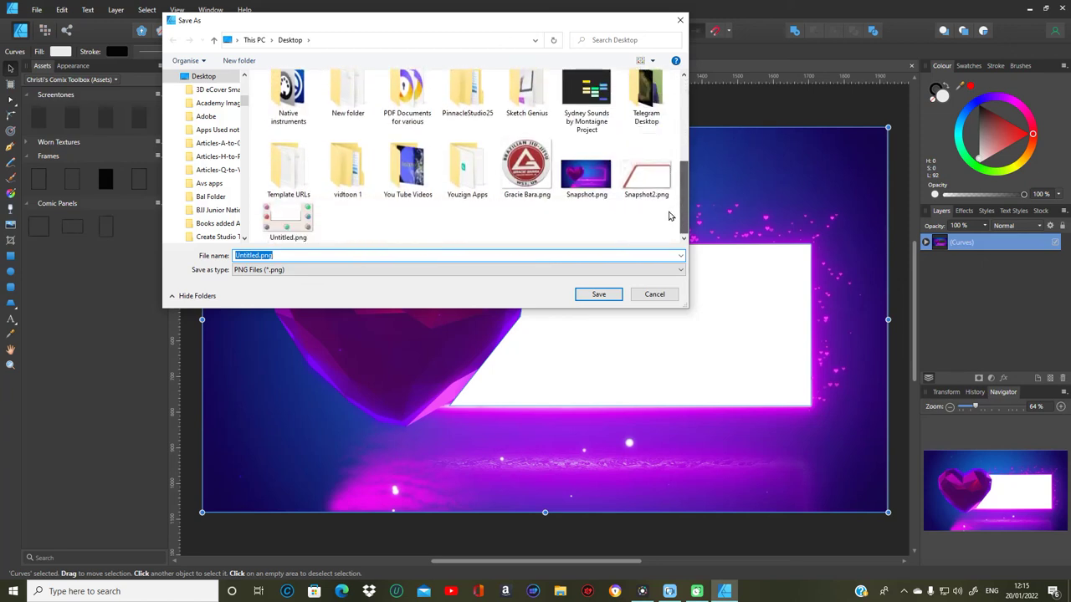
{"action": "left_click", "coordinate": [650, 185]}
{"action": "left_click", "coordinate": [599, 295]}
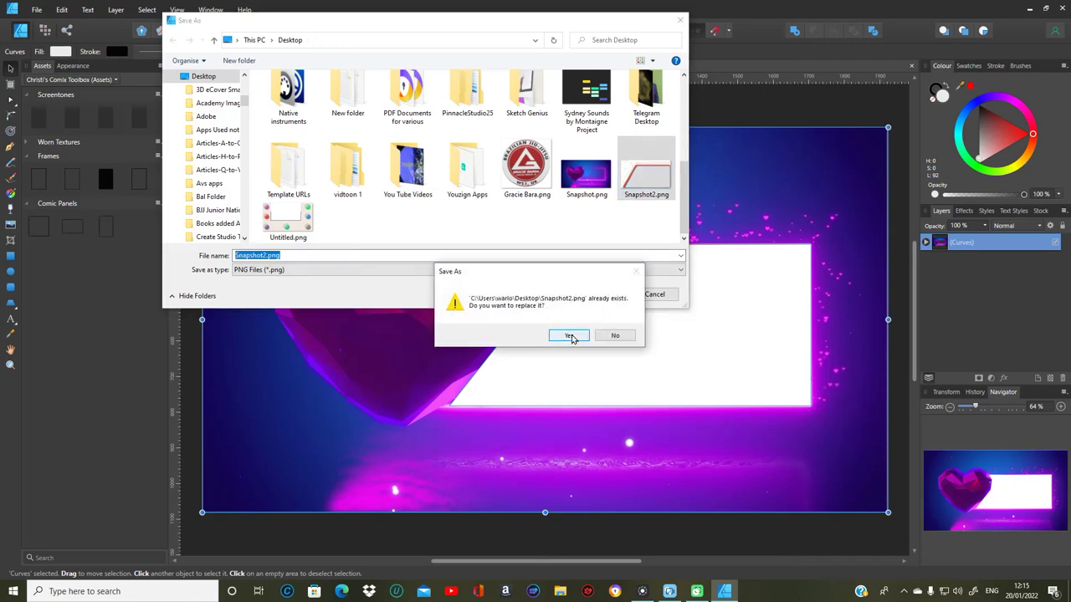
{"action": "left_click", "coordinate": [569, 335]}
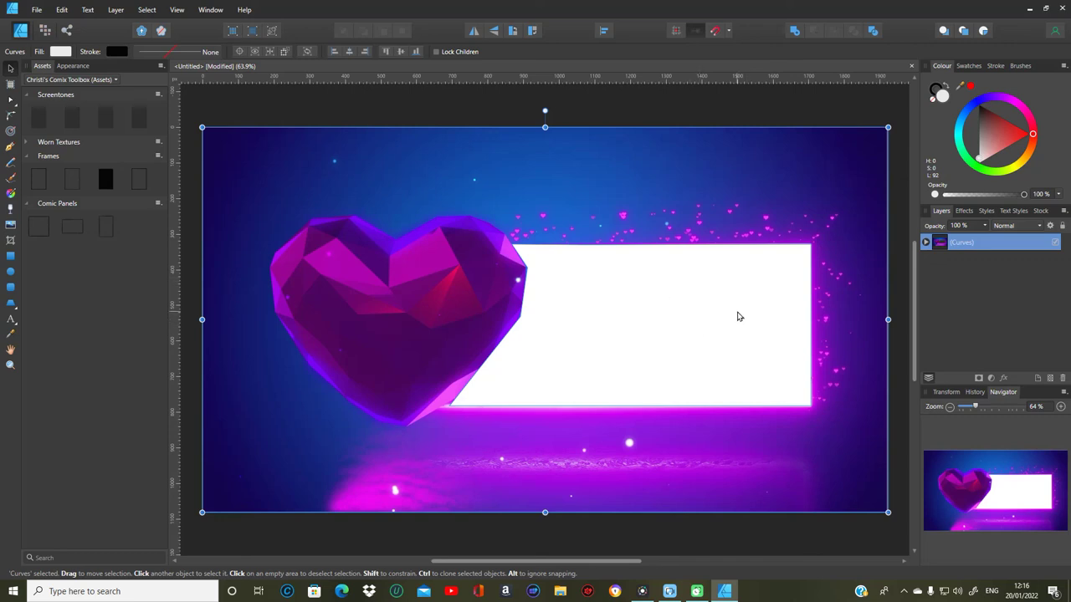
Step: Close Affinity Designer without saving the document and switch to the Movavi Video Suite project
{"action": "left_click", "coordinate": [1062, 7]}
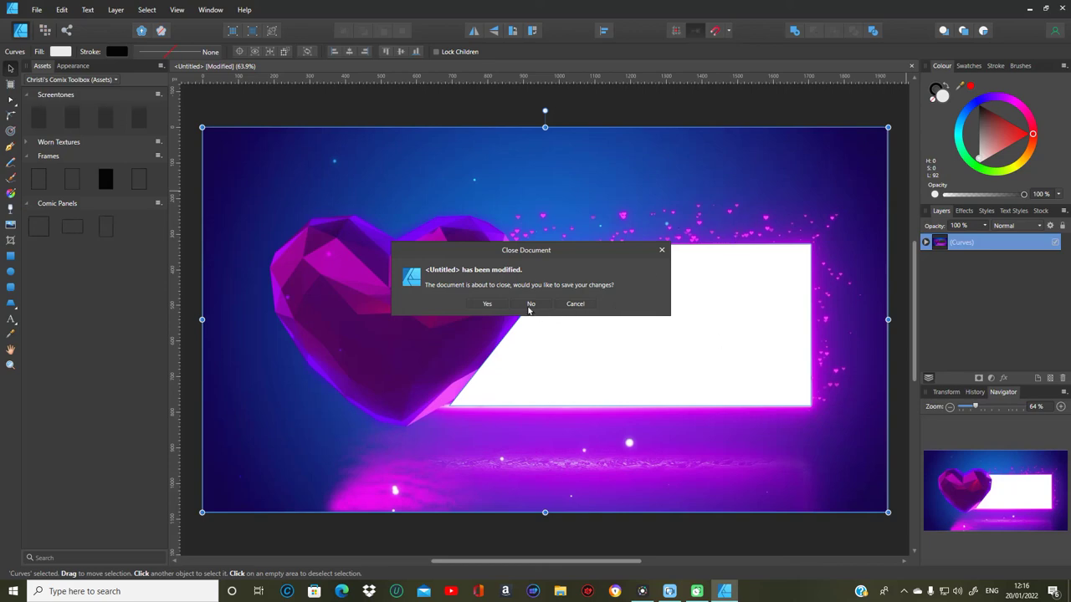
{"action": "left_click", "coordinate": [529, 307]}
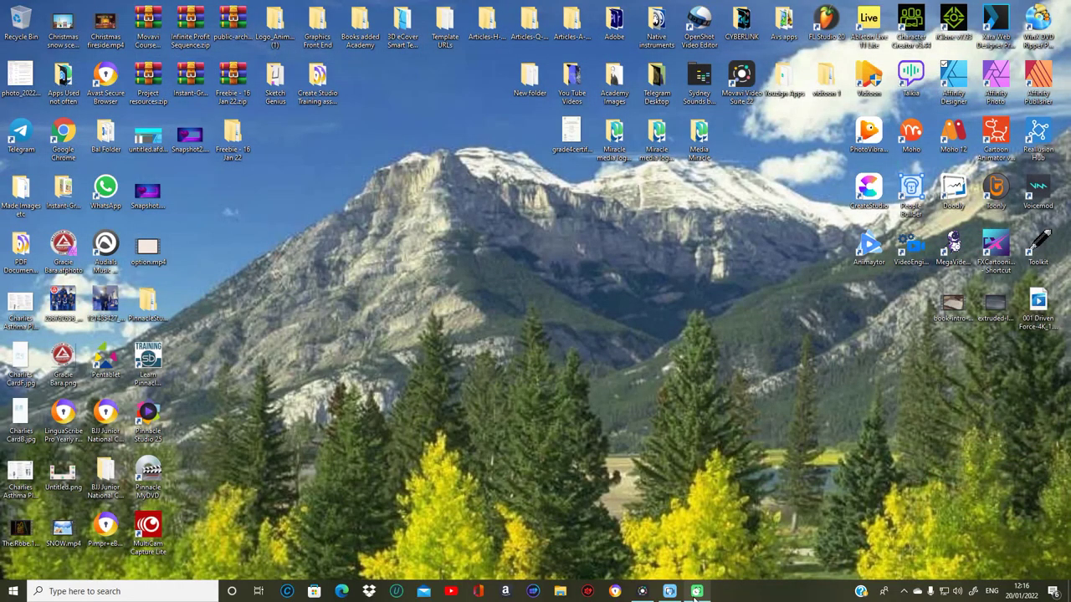
{"action": "mouse_move", "coordinate": [669, 591]}
{"action": "left_click", "coordinate": [727, 517]}
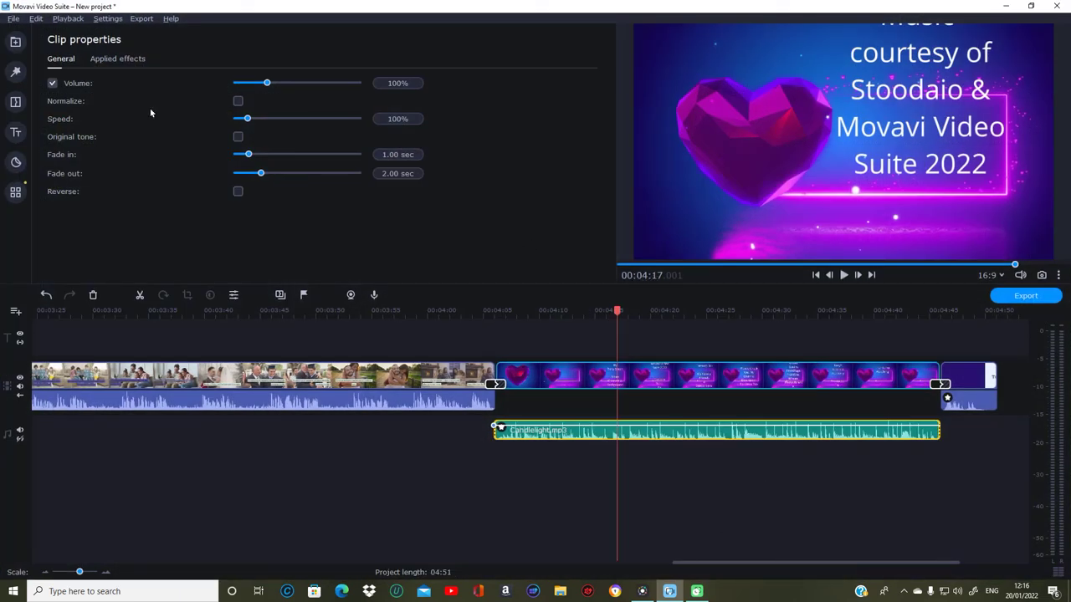
Step: Import Snapshot2.png from the Desktop into the project's media files
{"action": "left_click", "coordinate": [16, 43]}
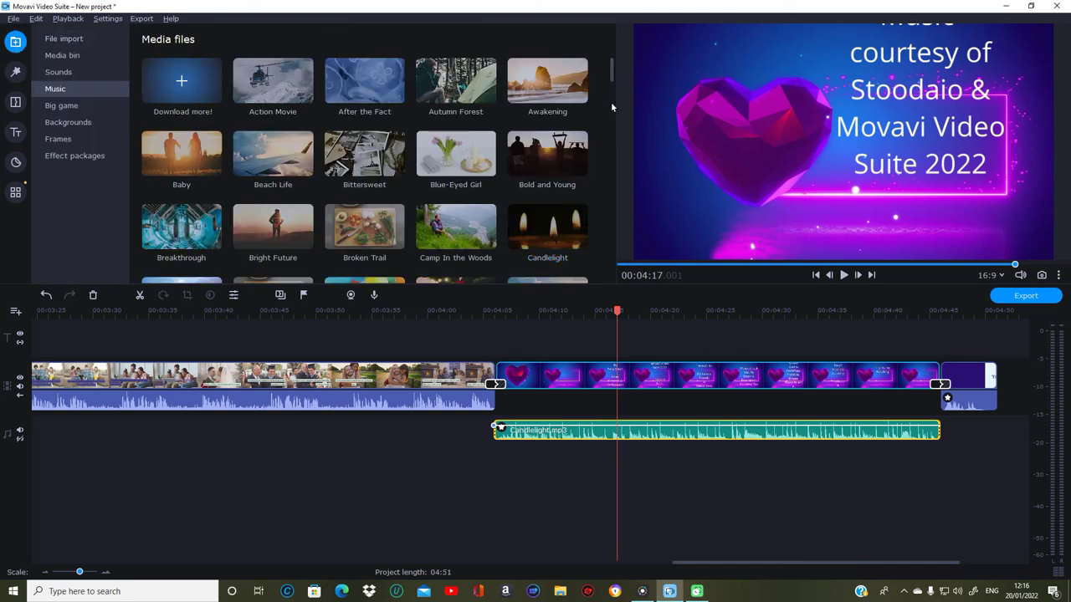
{"action": "left_click_drag", "start_coordinate": [612, 77], "coordinate": [611, 239]}
{"action": "left_click", "coordinate": [76, 41]}
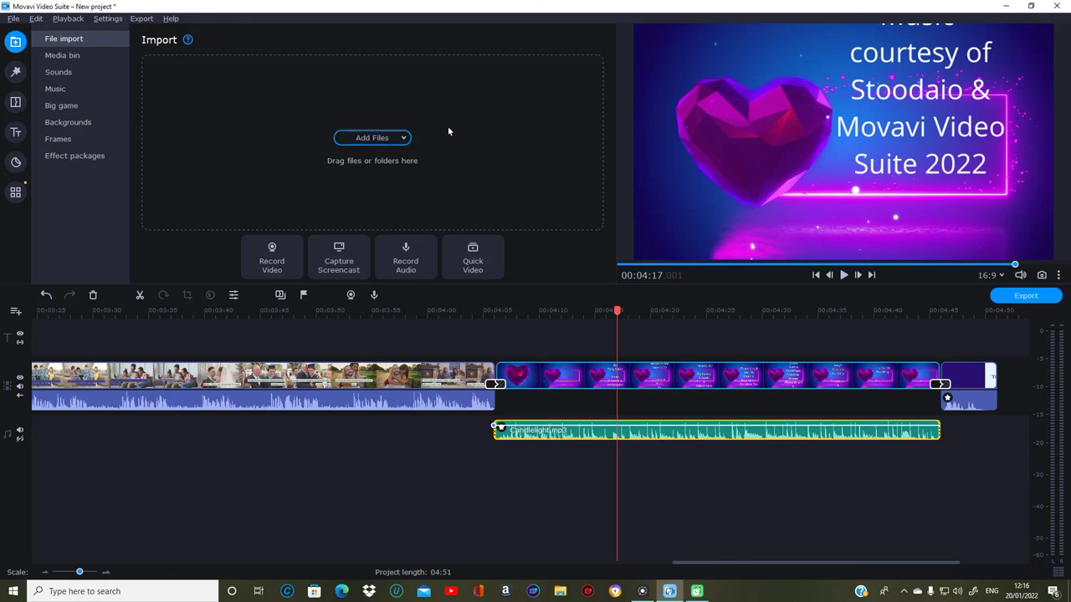
{"action": "left_click", "coordinate": [355, 139]}
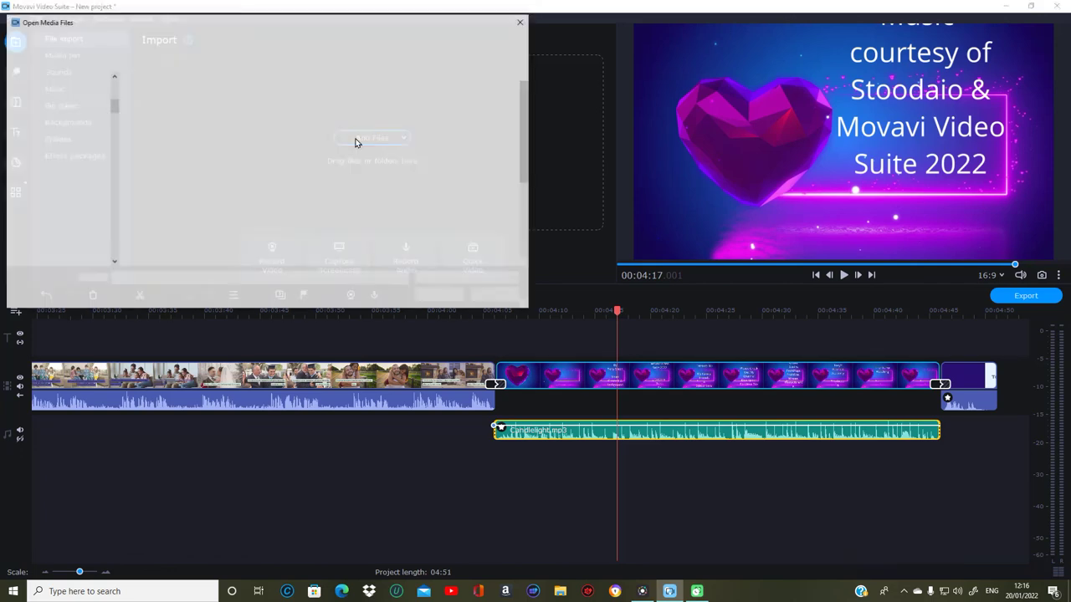
{"action": "left_click_drag", "start_coordinate": [526, 117], "coordinate": [516, 261]}
{"action": "left_click", "coordinate": [158, 224]}
{"action": "left_click", "coordinate": [437, 297]}
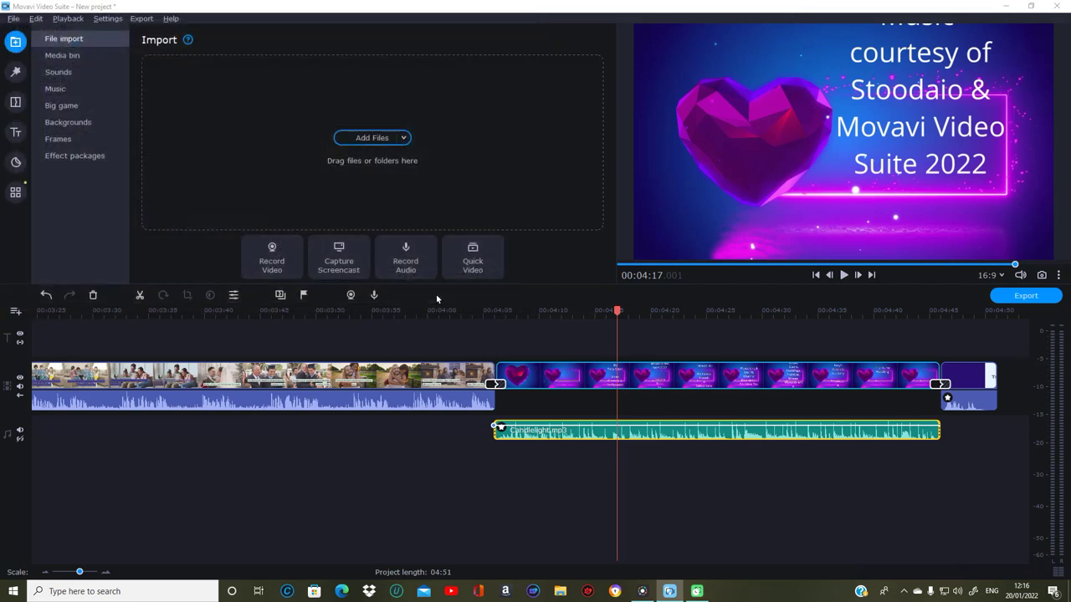
Step: Place the heart PNG on an overlay track above the credits clip, spanning from about 4:10 to about 4:42
{"action": "left_click_drag", "start_coordinate": [543, 96], "coordinate": [597, 332]}
{"action": "left_click_drag", "start_coordinate": [517, 380], "coordinate": [780, 381]}
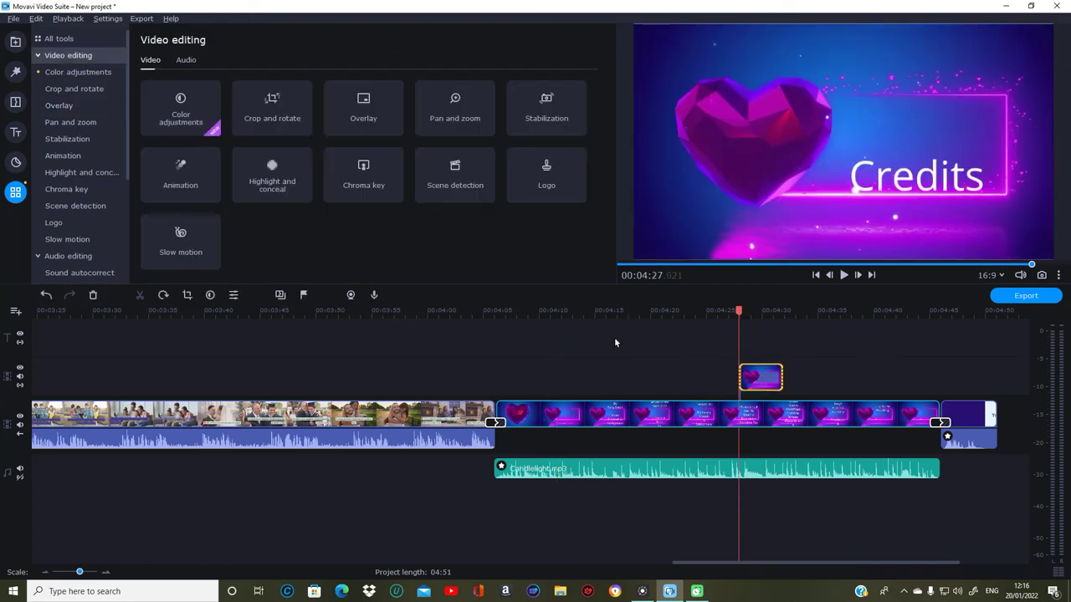
{"action": "left_click_drag", "start_coordinate": [737, 318], "coordinate": [543, 339]}
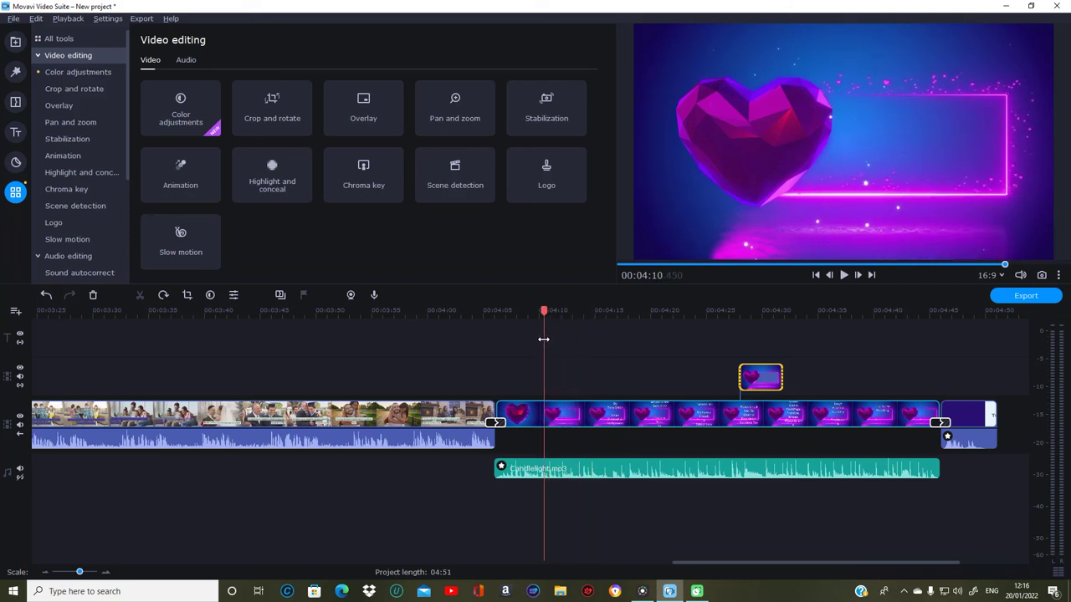
{"action": "left_click_drag", "start_coordinate": [759, 383], "coordinate": [904, 389]}
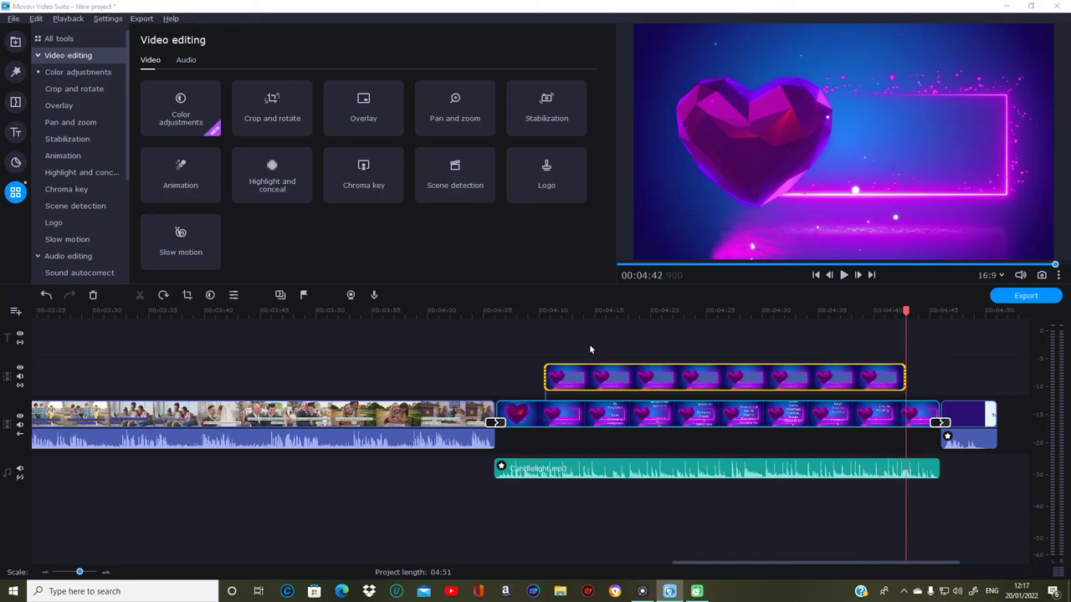
Step: Play the credits section from just before the overlay clip through to the closing logo clip
{"action": "left_click", "coordinate": [537, 316]}
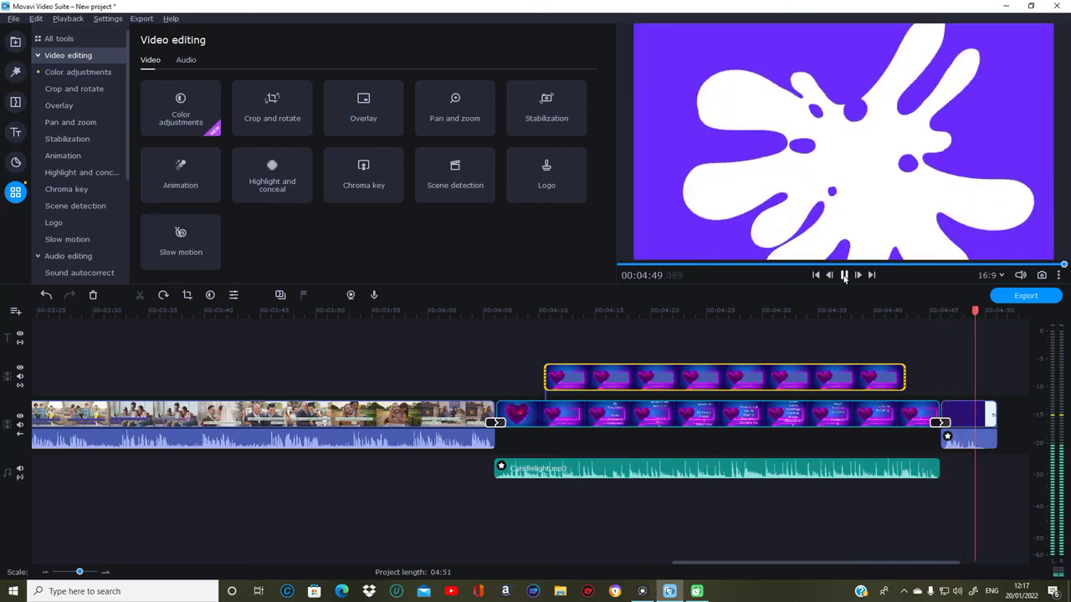
{"action": "left_click", "coordinate": [844, 276]}
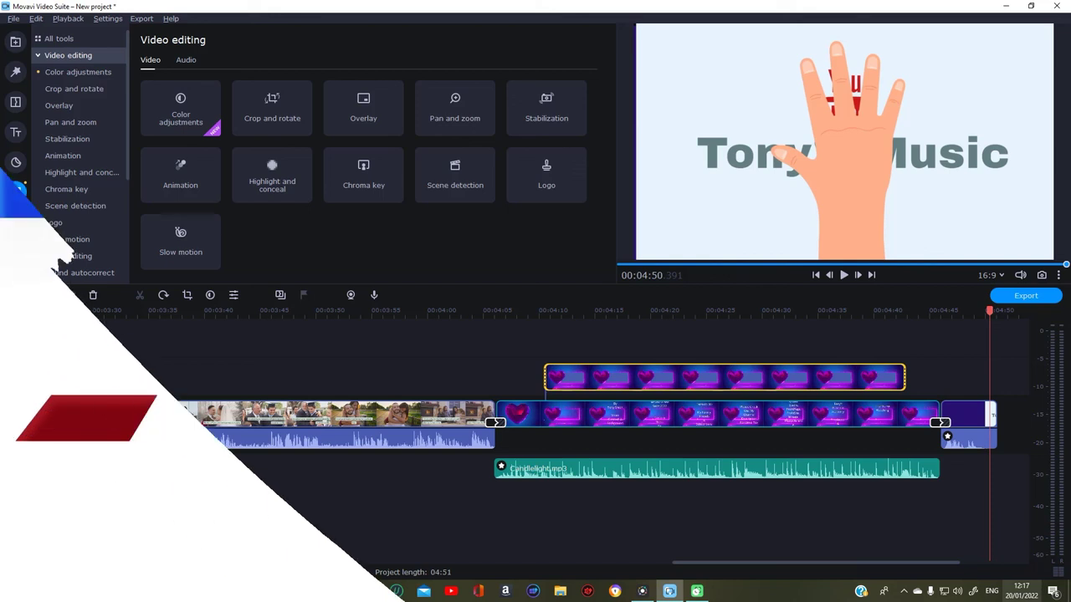